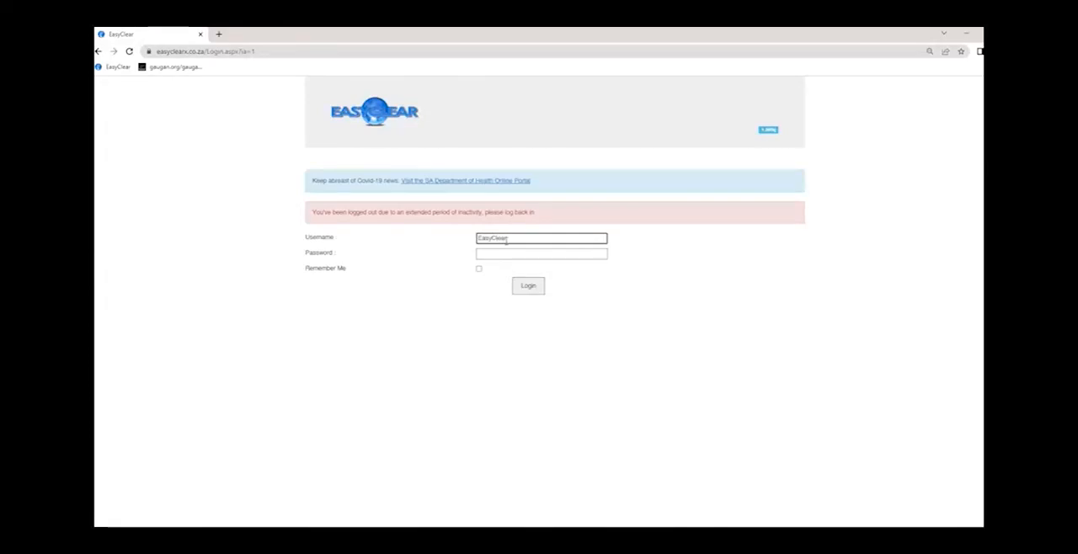
- Enter the account password for the EasyClear username and submit the first login
{"action": "key", "text": "Tab"}
{"action": "type", "text": "***"}
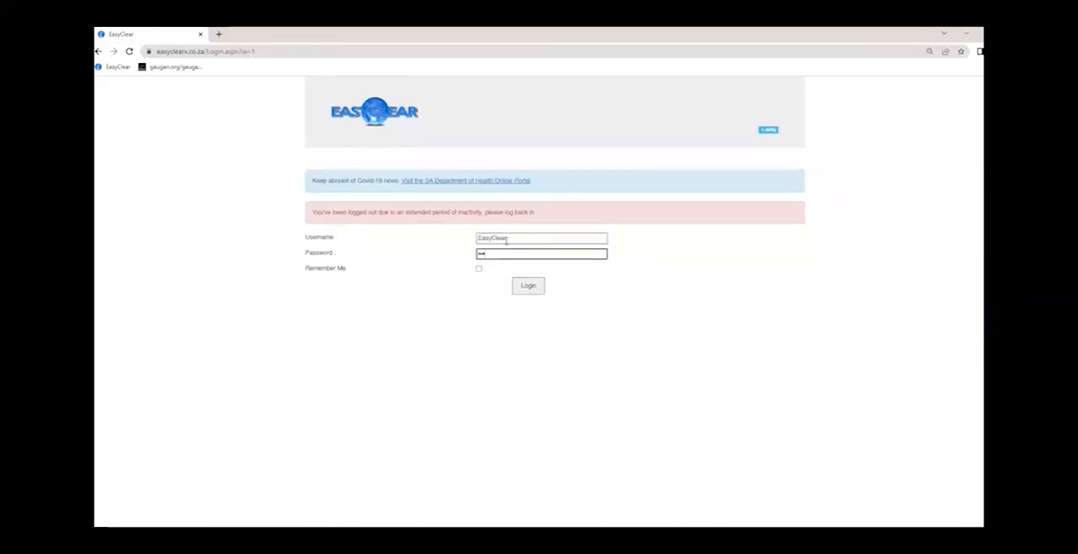
{"action": "type", "text": "***"}
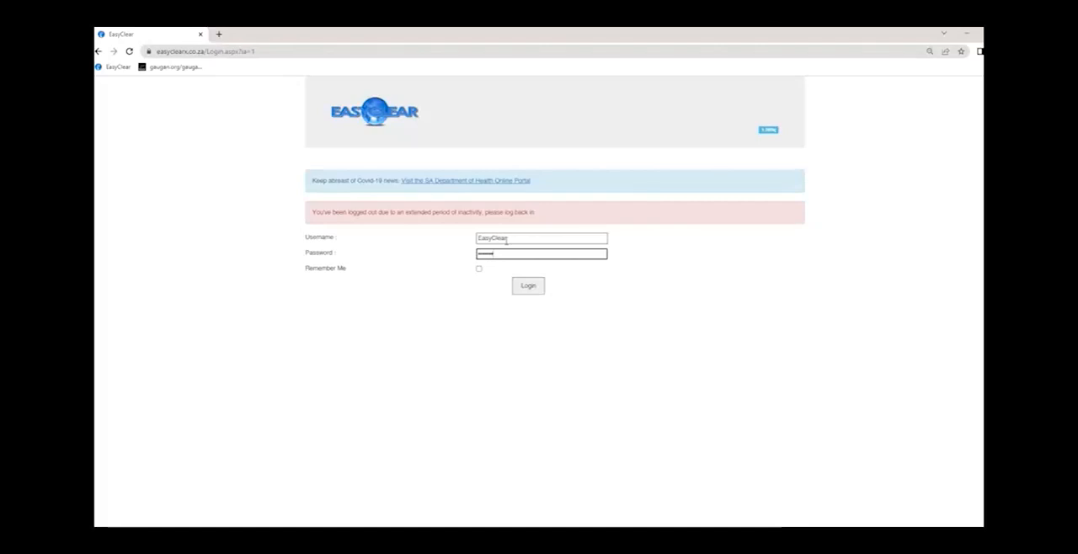
{"action": "key", "text": "Return"}
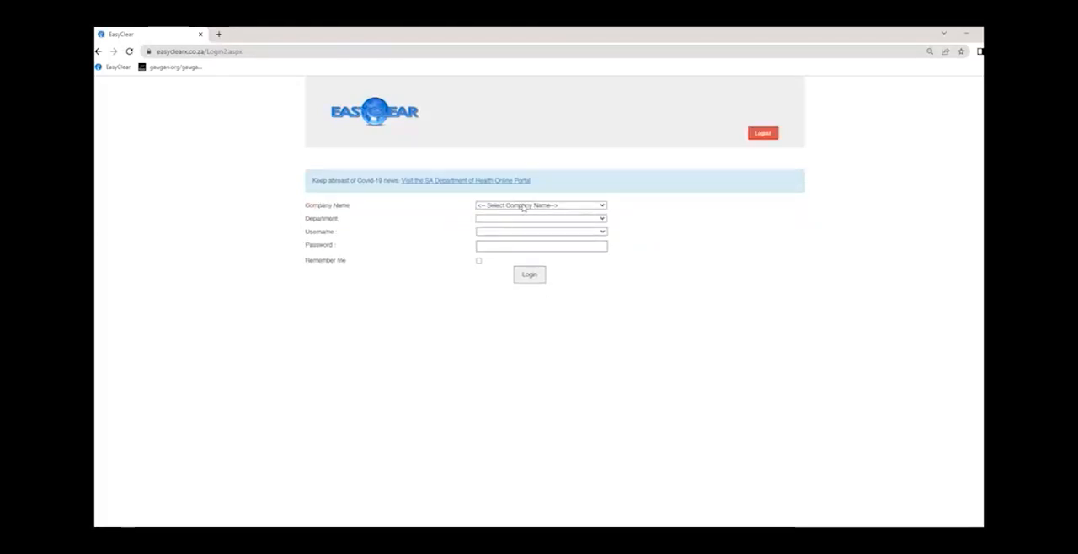
- Set the company name to EASY CLEAR (PTY) LTD and the department to OPERATIONS
{"action": "left_click", "coordinate": [523, 206]}
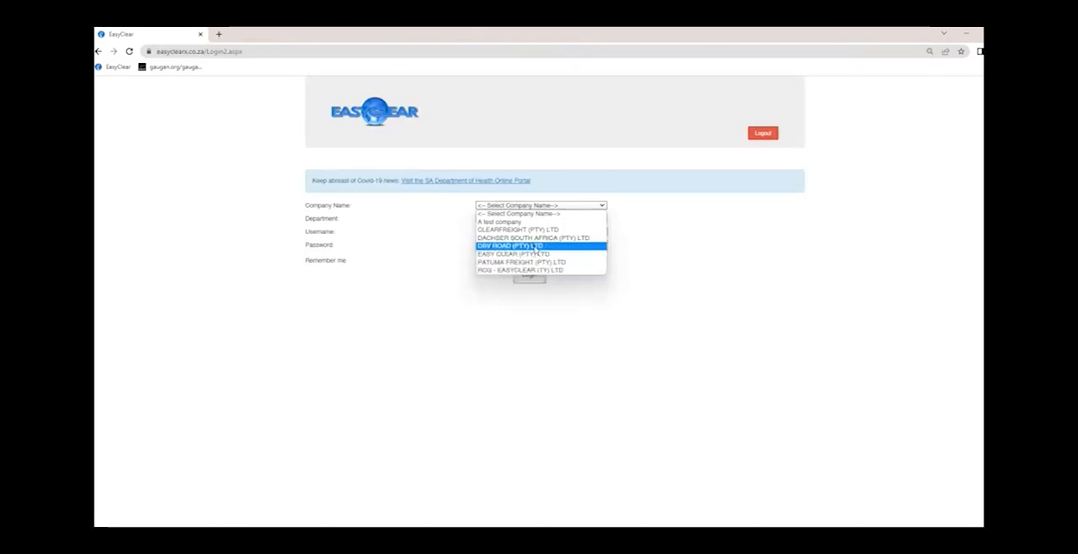
{"action": "left_click", "coordinate": [525, 254]}
{"action": "left_click", "coordinate": [540, 220]}
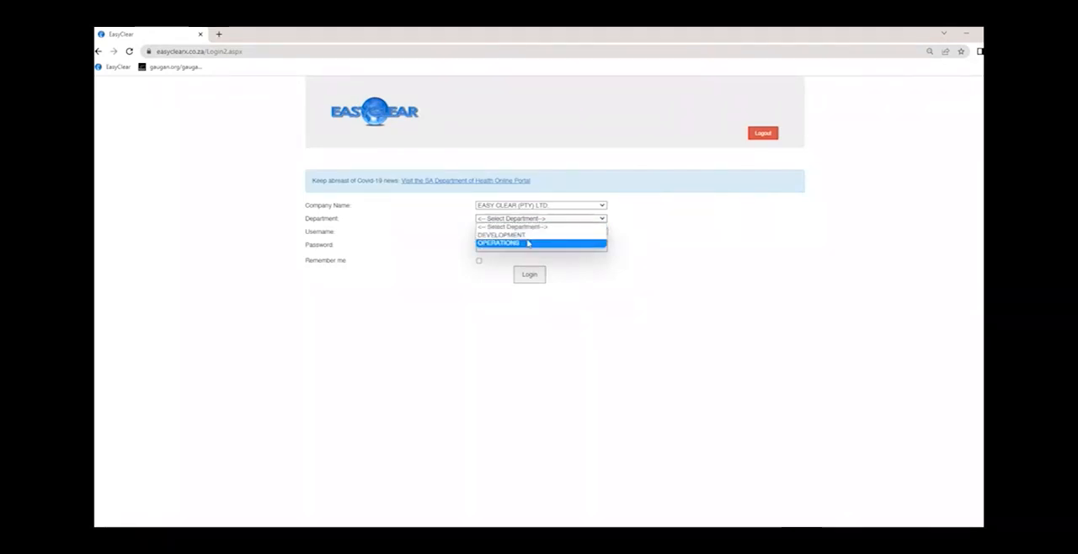
{"action": "left_click", "coordinate": [528, 243]}
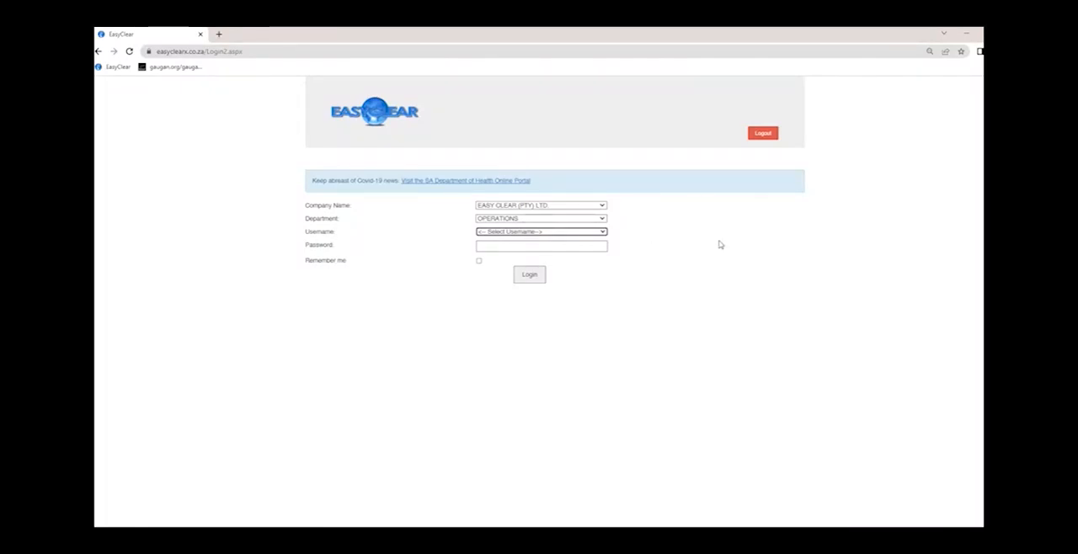
- Choose the user's name as the username, enter the user's password and log in to the dashboard
{"action": "left_click", "coordinate": [599, 232]}
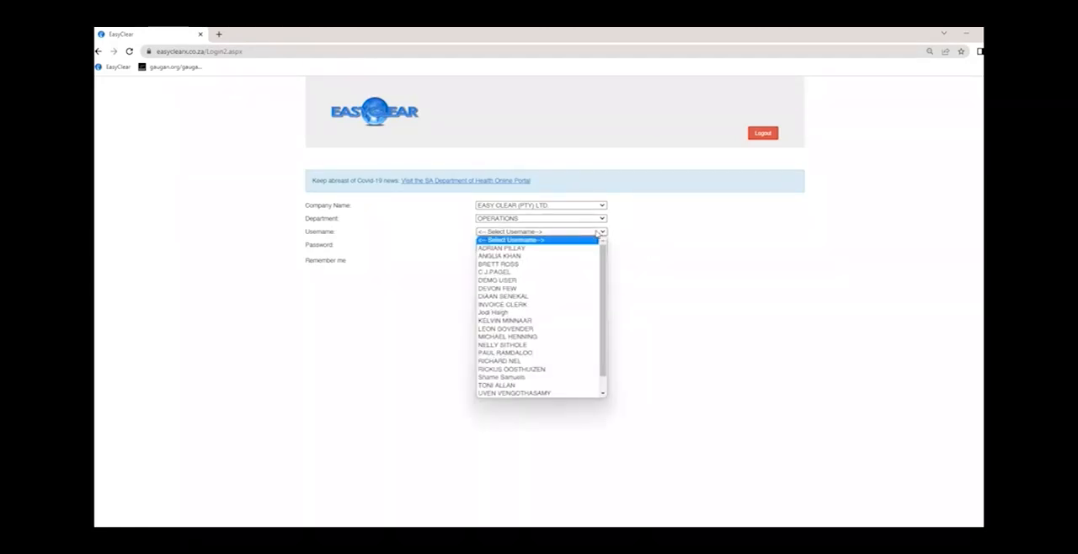
{"action": "left_click", "coordinate": [550, 291]}
{"action": "left_click", "coordinate": [527, 246]}
{"action": "type", "text": "•••"}
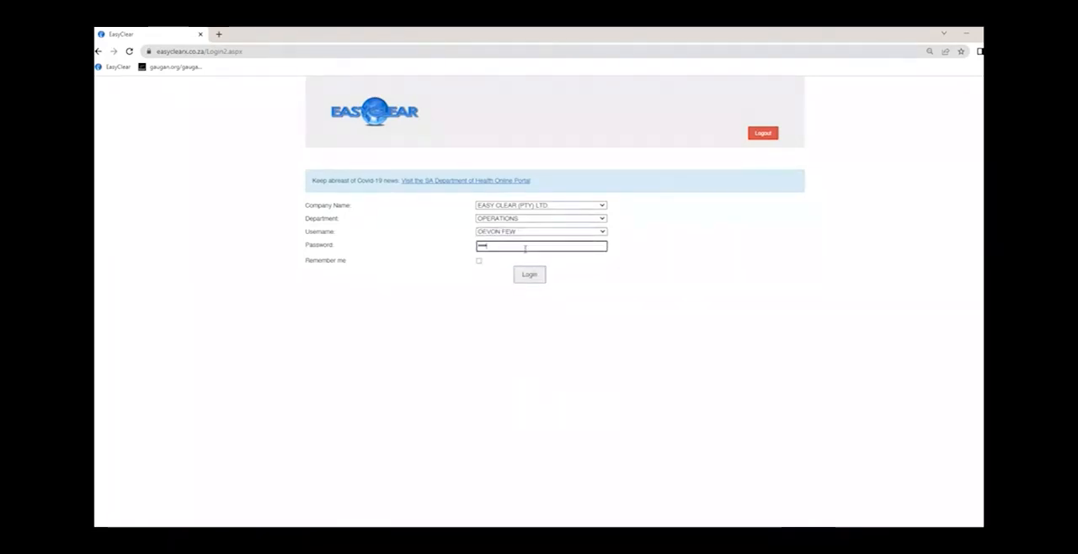
{"action": "type", "text": "••••••"}
{"action": "key", "text": "Return"}
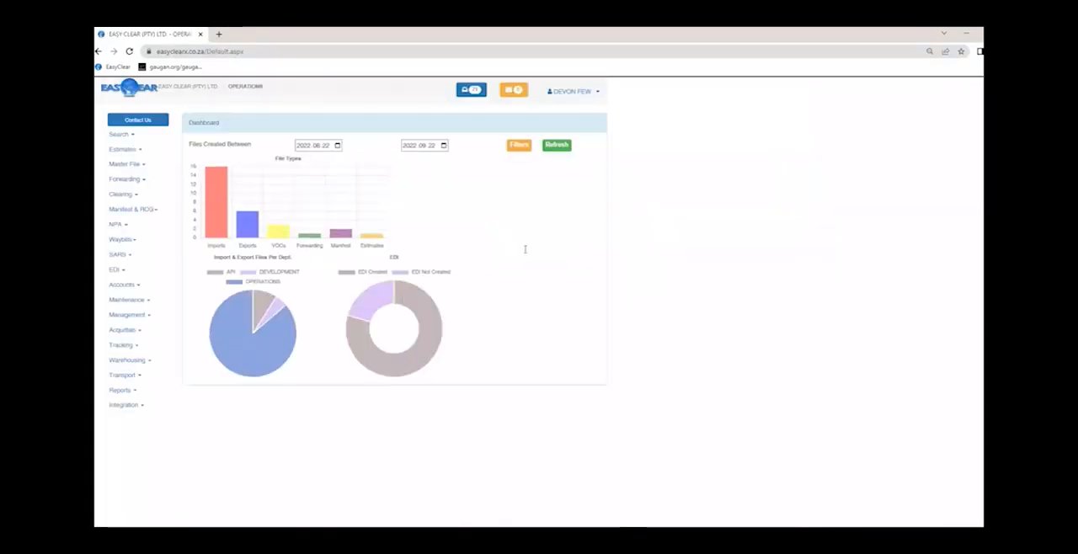
- Enlarge the dashboard page and examine the functions offered under Clearing, NPA, Waybills, SARS and EDI
{"action": "key", "text": "ctrl+plus"}
{"action": "key", "text": "ctrl+plus"}
{"action": "key", "text": "ctrl+plus"}
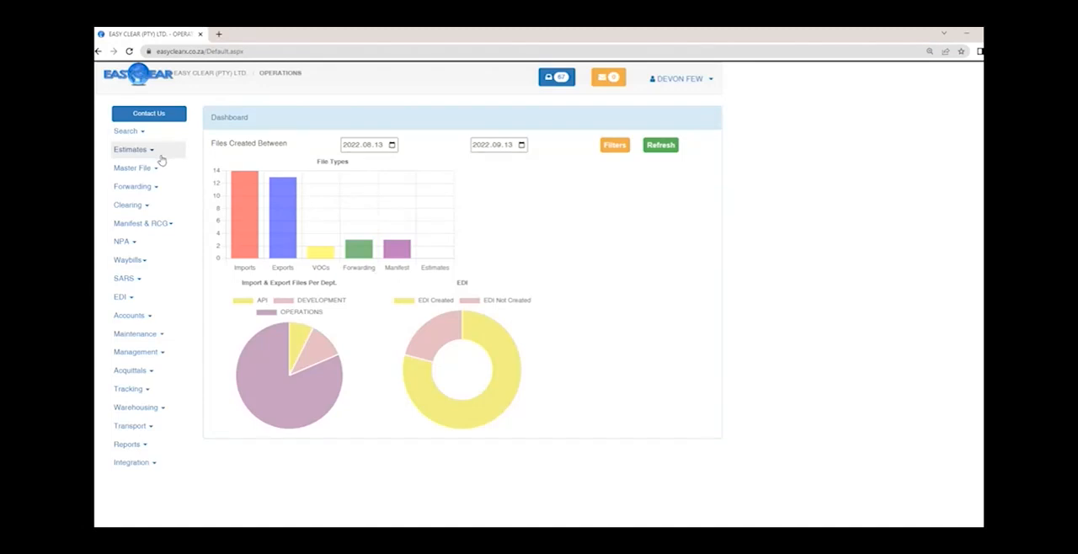
{"action": "left_click", "coordinate": [150, 209]}
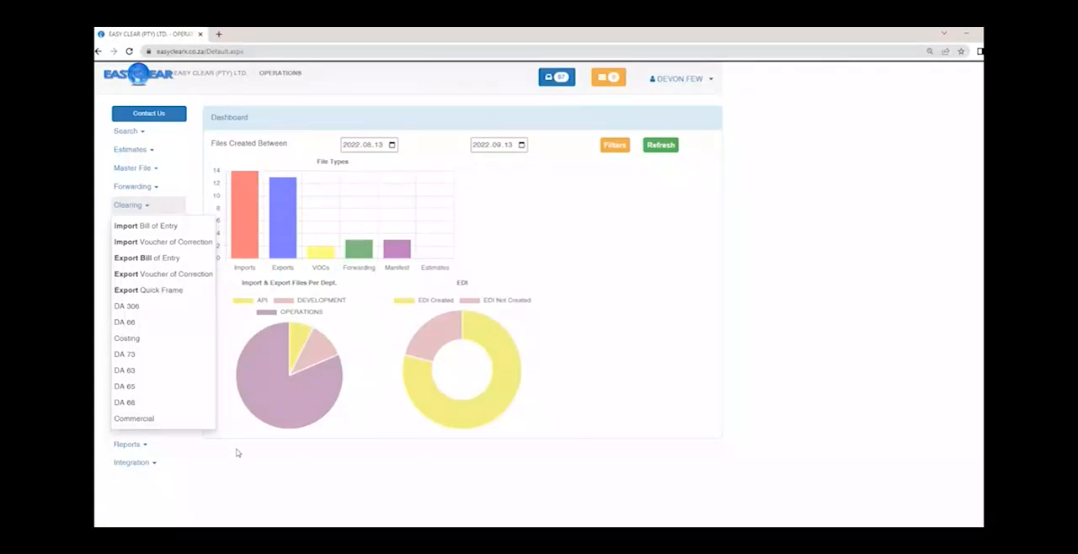
{"action": "left_click", "coordinate": [139, 241]}
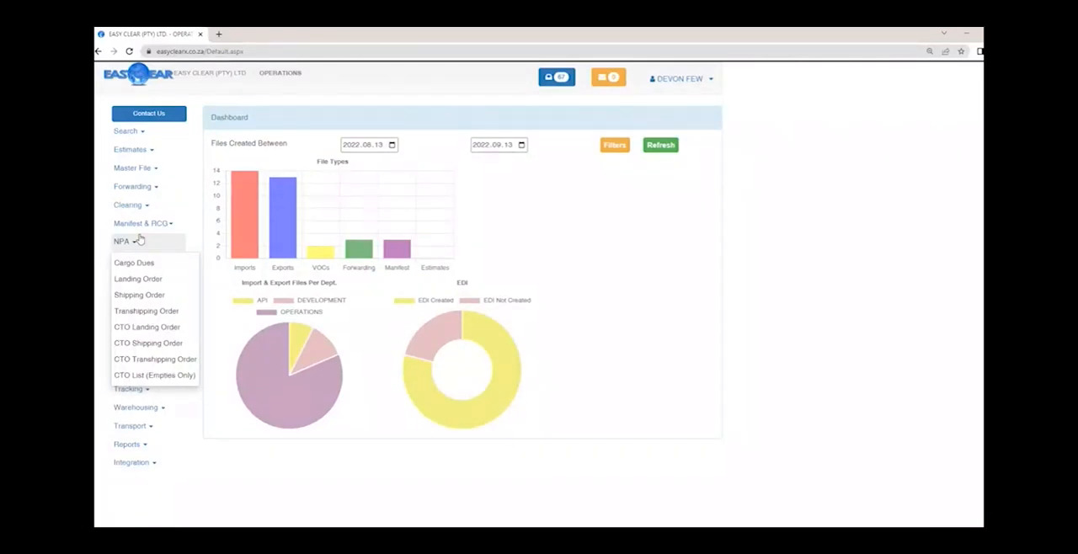
{"action": "left_click", "coordinate": [137, 261]}
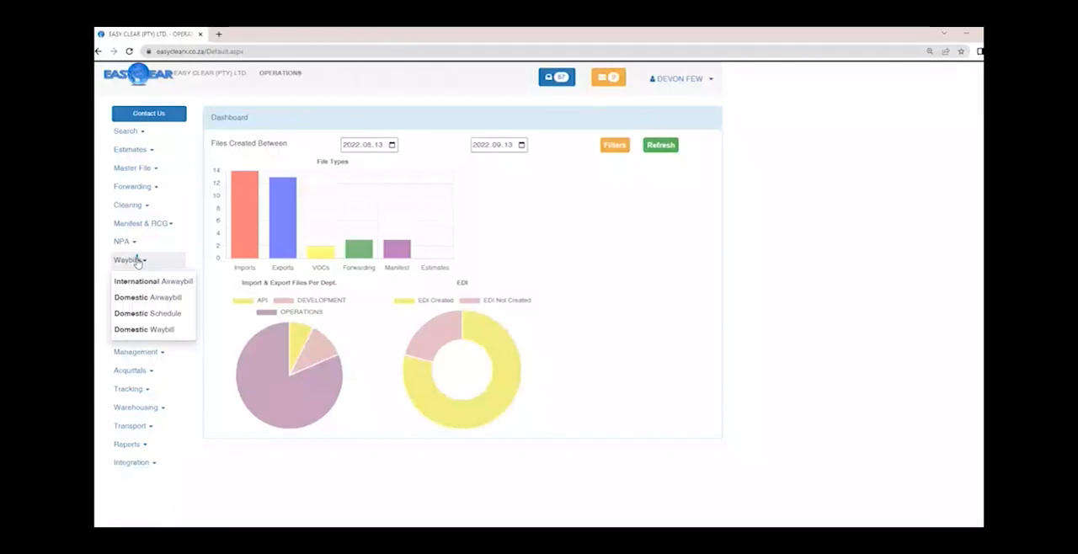
{"action": "left_click", "coordinate": [137, 263]}
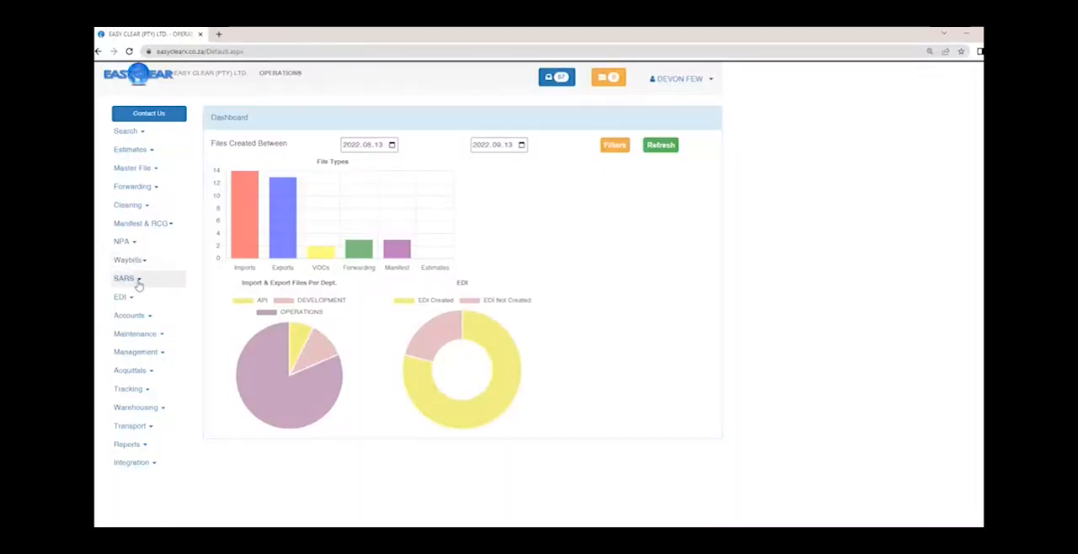
{"action": "left_click", "coordinate": [138, 282]}
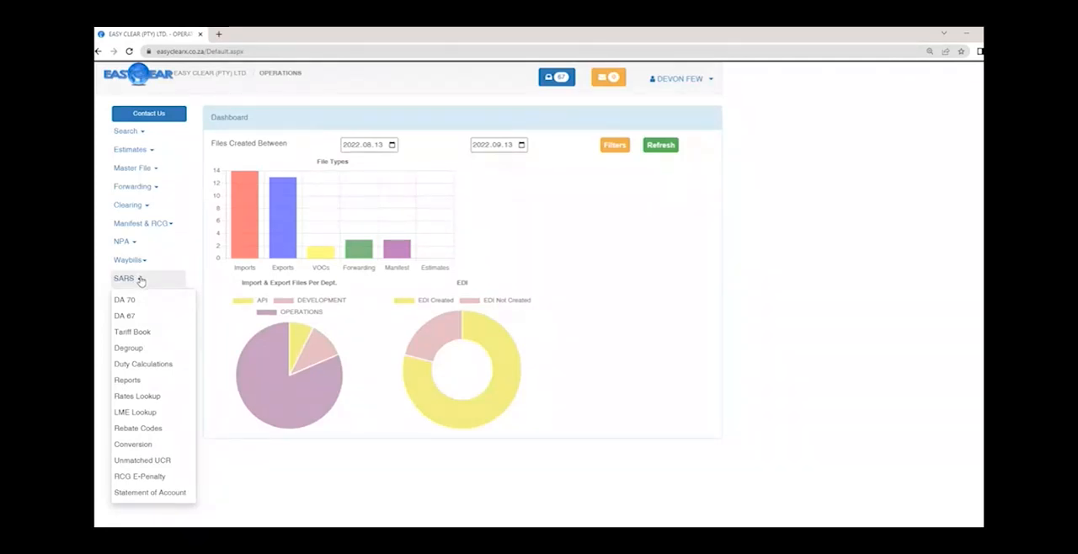
{"action": "left_click", "coordinate": [140, 281]}
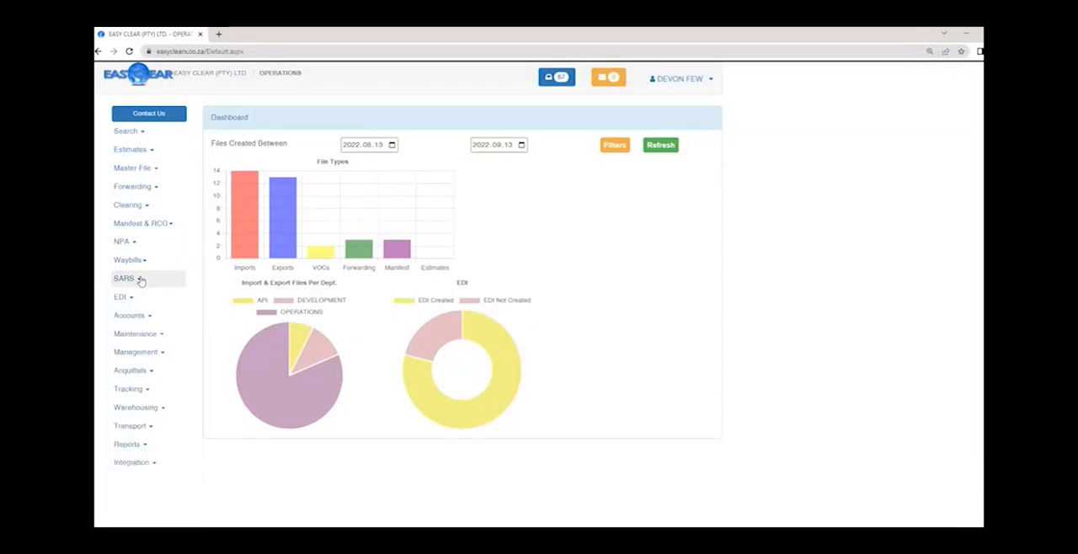
{"action": "left_click", "coordinate": [132, 300]}
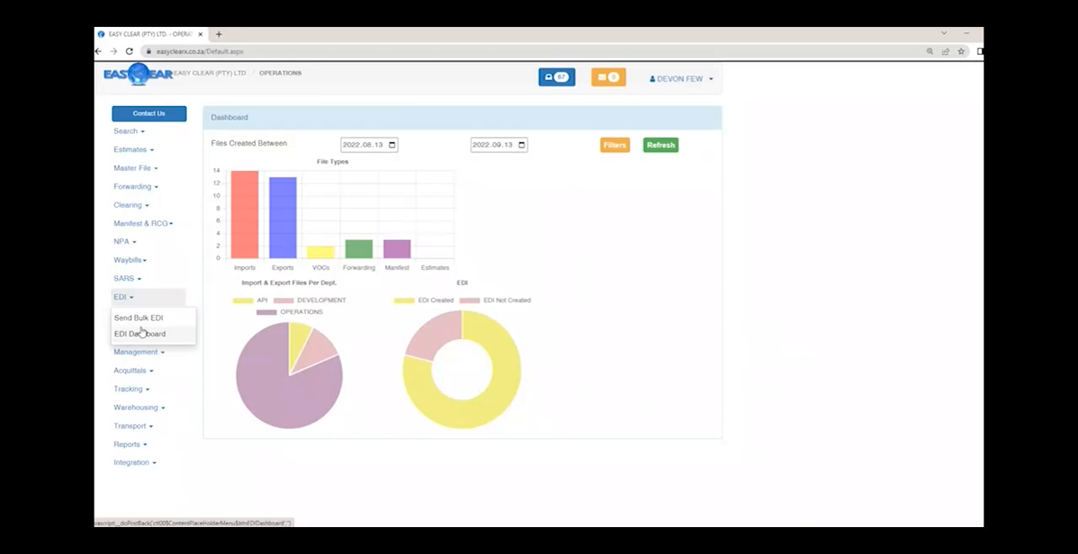
{"action": "left_click", "coordinate": [140, 299]}
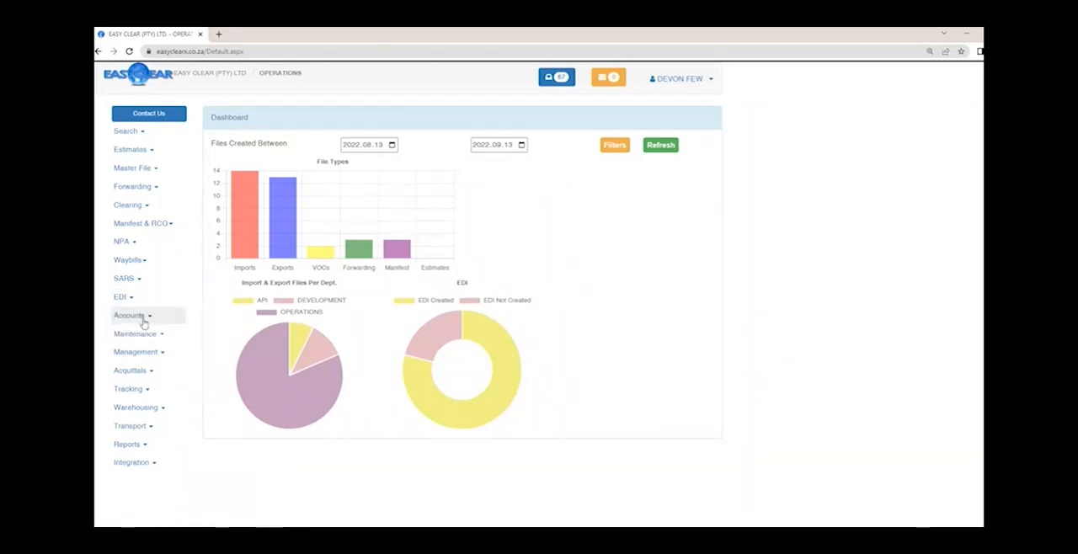
- Examine the functions offered under Accounts, Maintenance, Management and Acquittals, including the full Maintenance list
{"action": "left_click", "coordinate": [130, 316]}
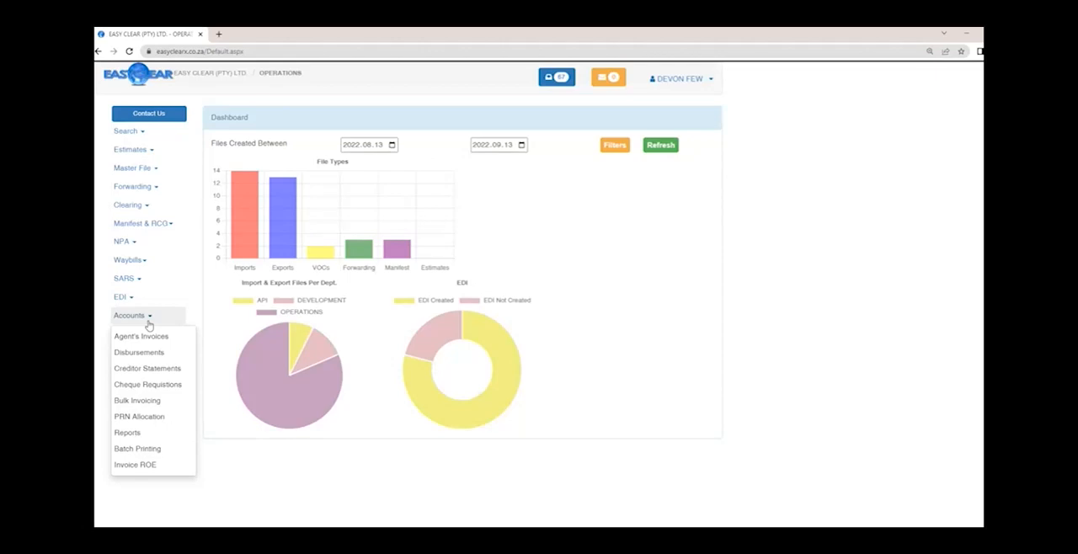
{"action": "left_click", "coordinate": [149, 324]}
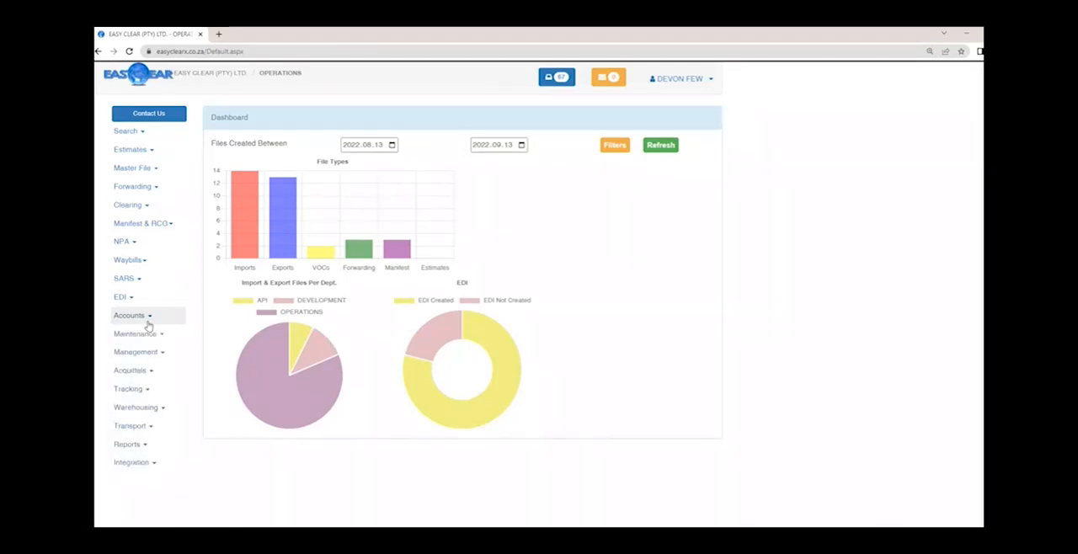
{"action": "left_click", "coordinate": [146, 335]}
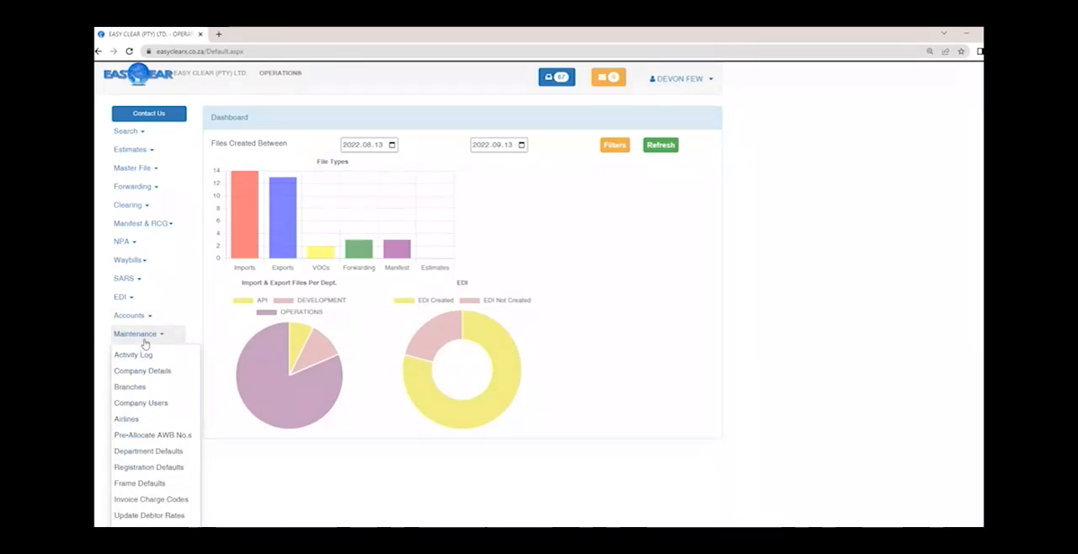
{"action": "scroll", "coordinate": [141, 344], "scroll_direction": "down", "scroll_amount": 2}
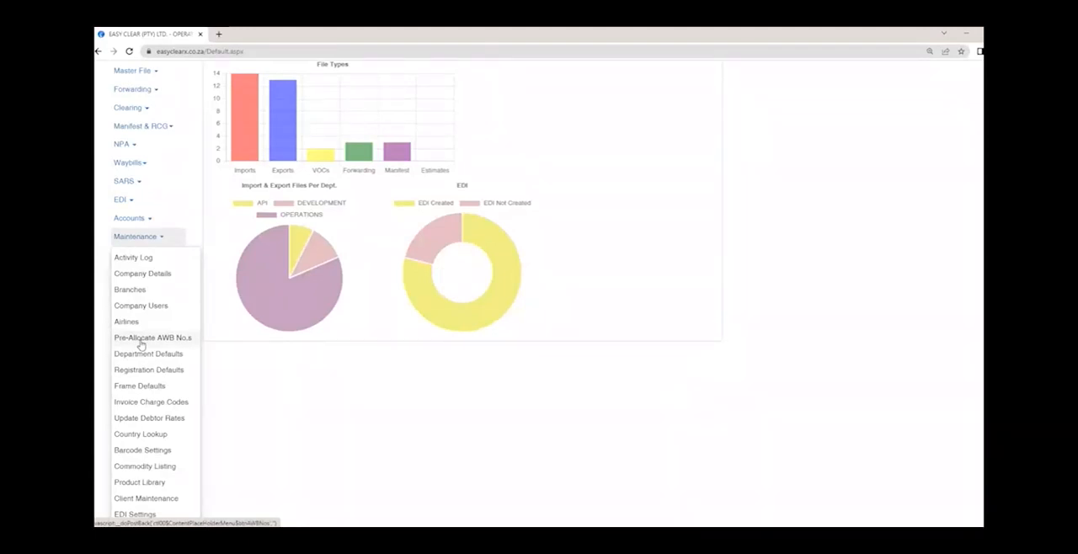
{"action": "scroll", "coordinate": [141, 345], "scroll_direction": "down", "scroll_amount": 2}
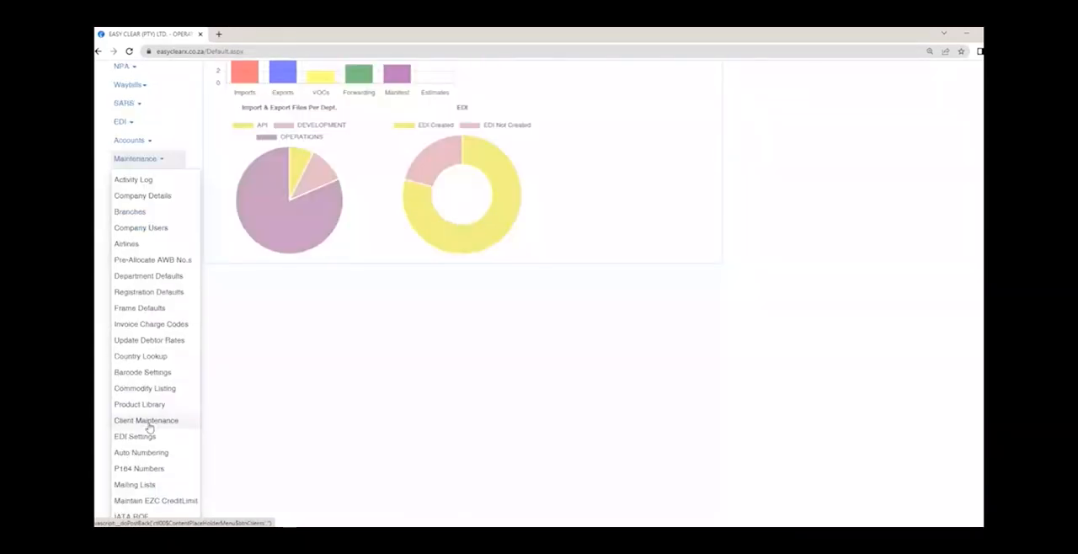
{"action": "left_click", "coordinate": [275, 427]}
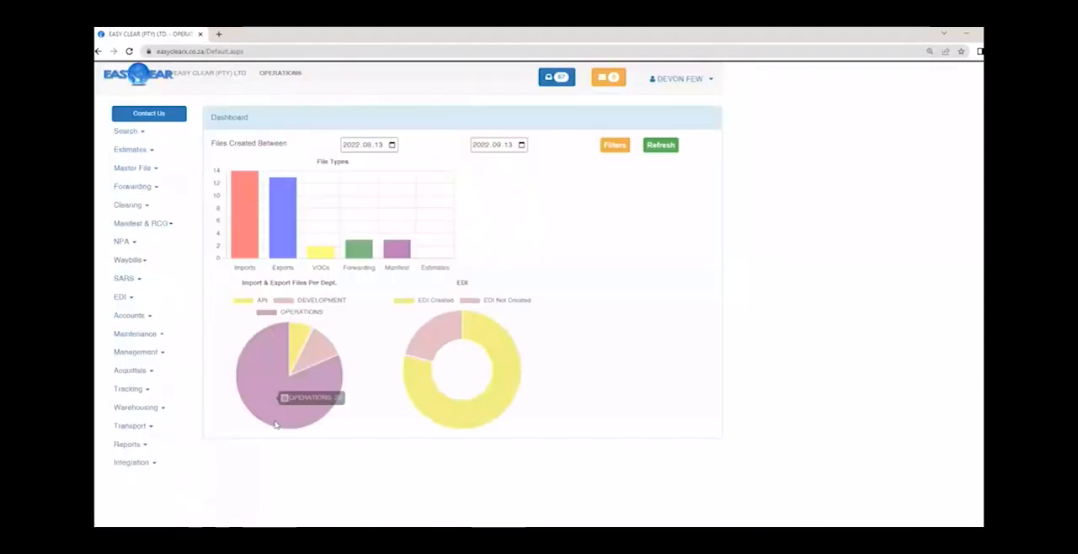
{"action": "left_click", "coordinate": [140, 358]}
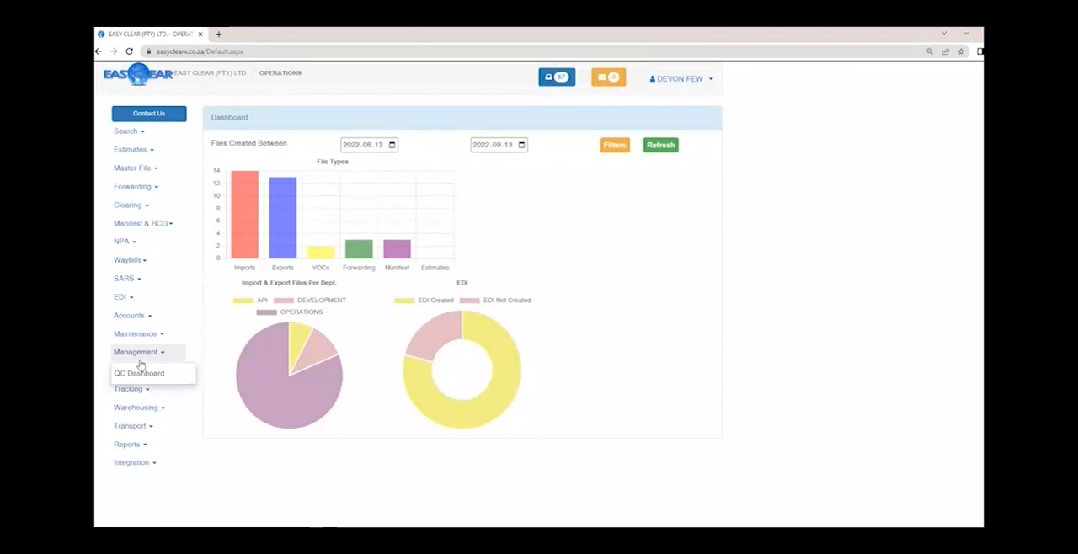
{"action": "left_click", "coordinate": [139, 375]}
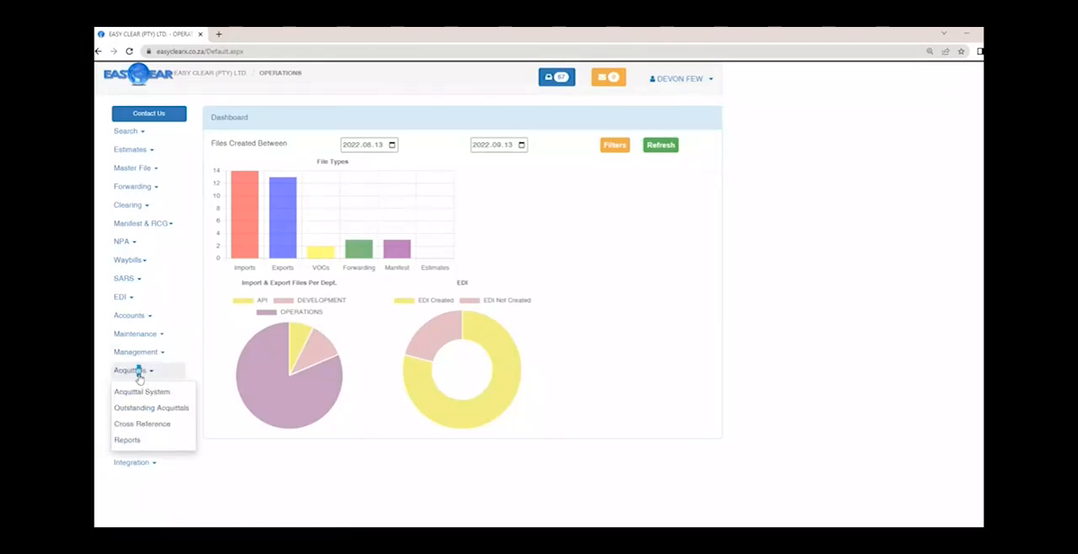
{"action": "left_click", "coordinate": [139, 375]}
- Examine the functions offered under Tracking, Warehousing, Transport, Reports and Integration
{"action": "left_click", "coordinate": [142, 390]}
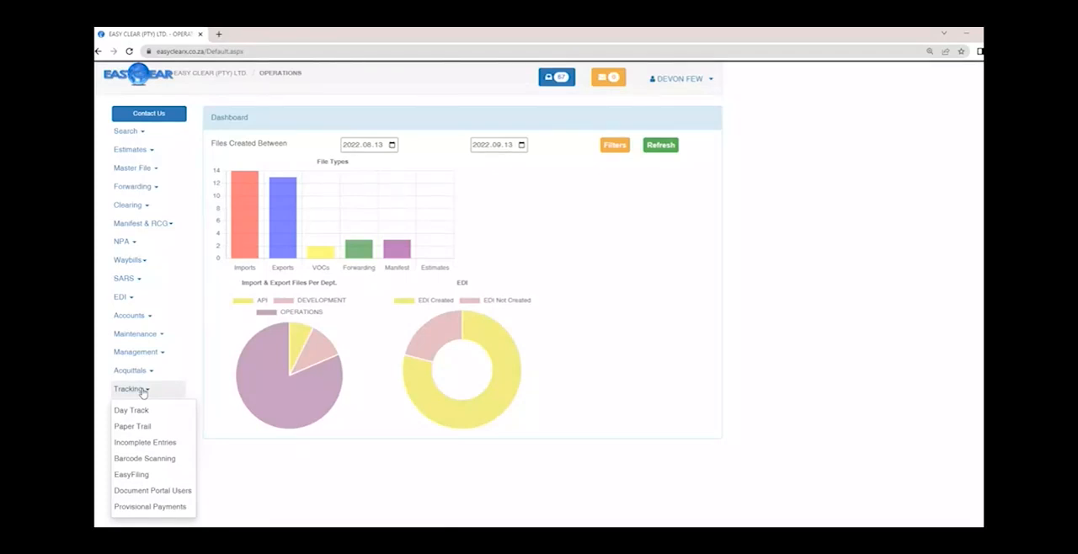
{"action": "left_click", "coordinate": [142, 390]}
{"action": "left_click", "coordinate": [141, 409]}
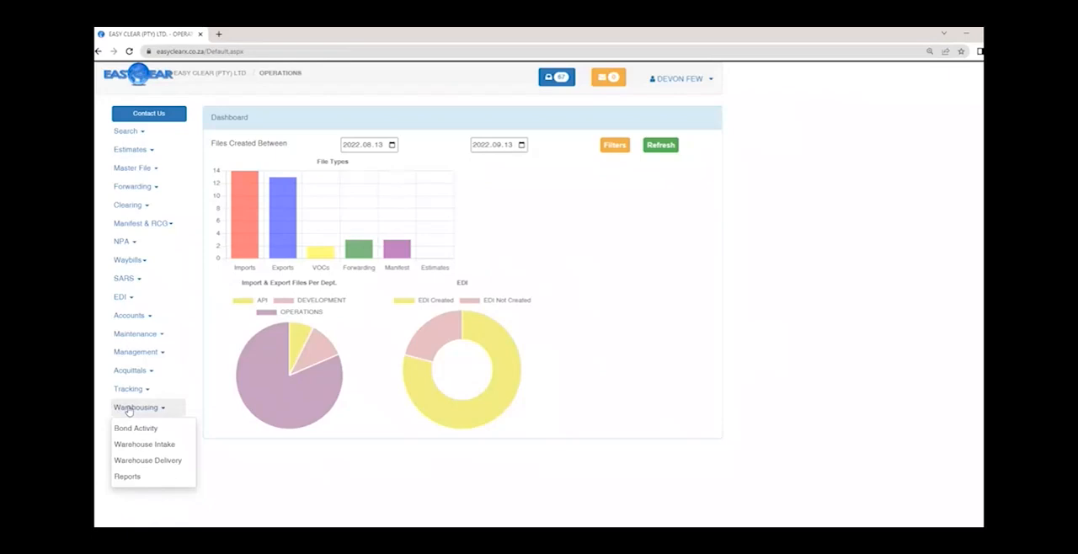
{"action": "left_click", "coordinate": [128, 410]}
{"action": "left_click", "coordinate": [133, 427]}
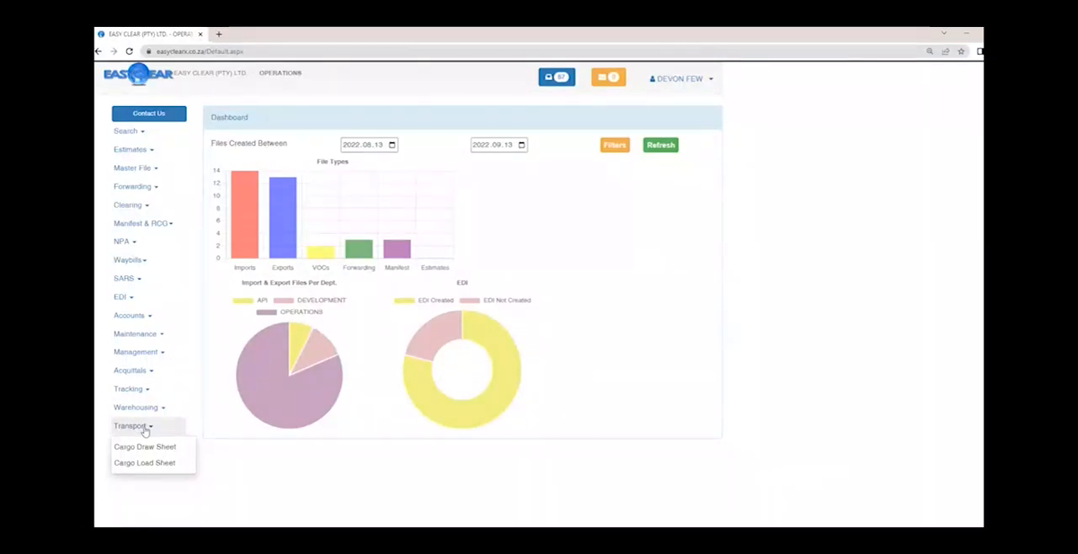
{"action": "left_click", "coordinate": [145, 428]}
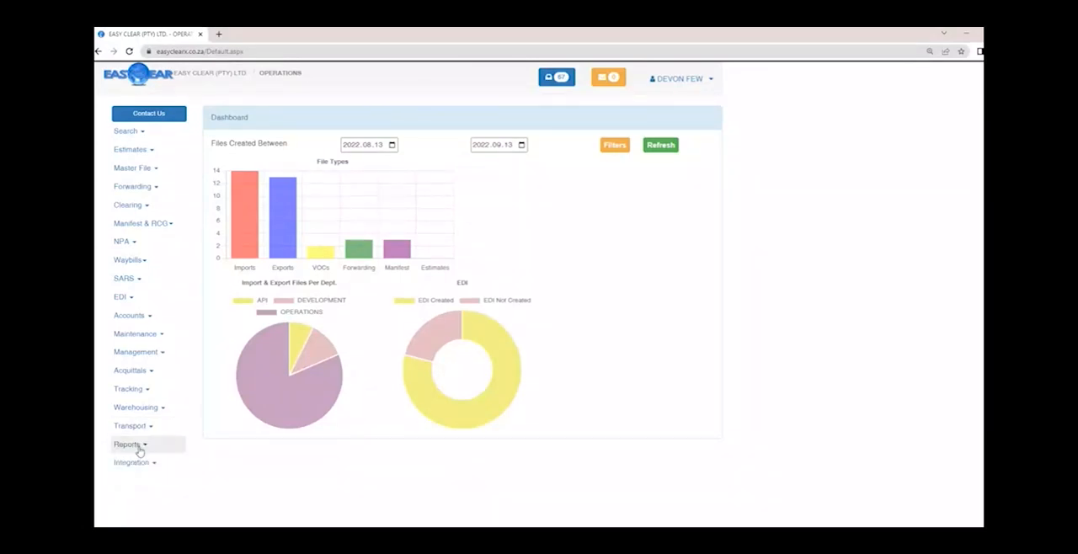
{"action": "left_click", "coordinate": [140, 451]}
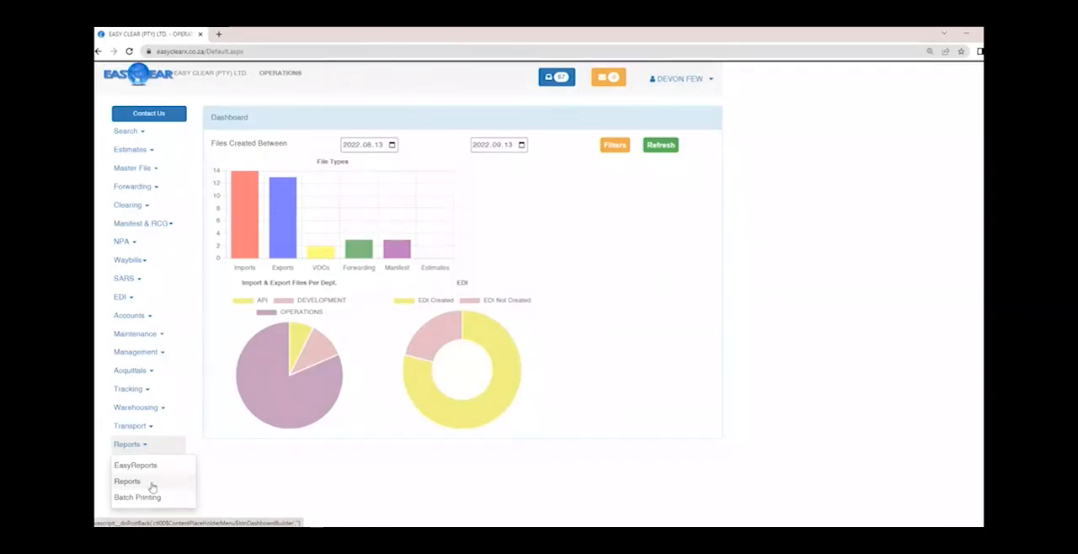
{"action": "left_click", "coordinate": [152, 463]}
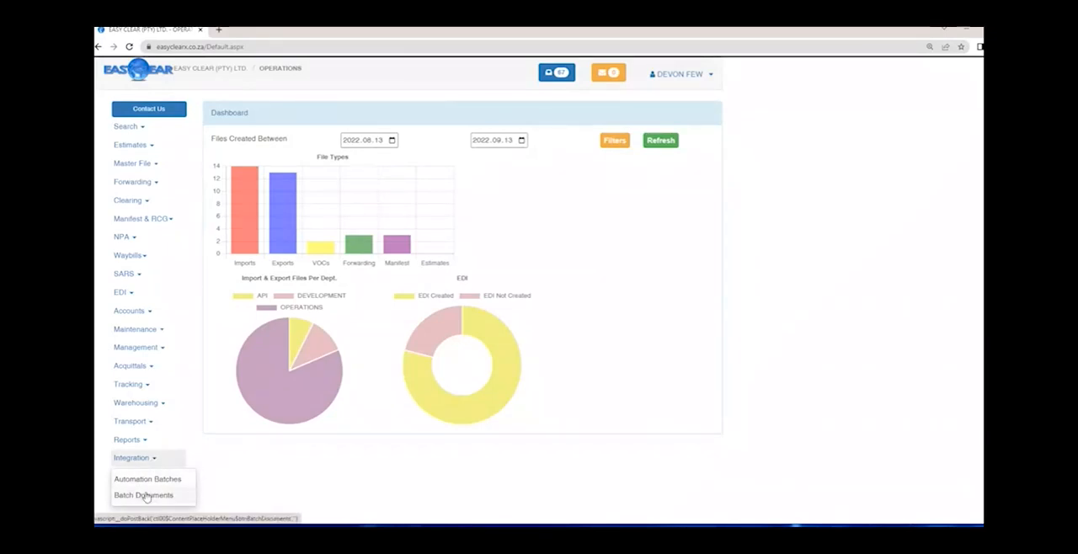
{"action": "left_click", "coordinate": [219, 472]}
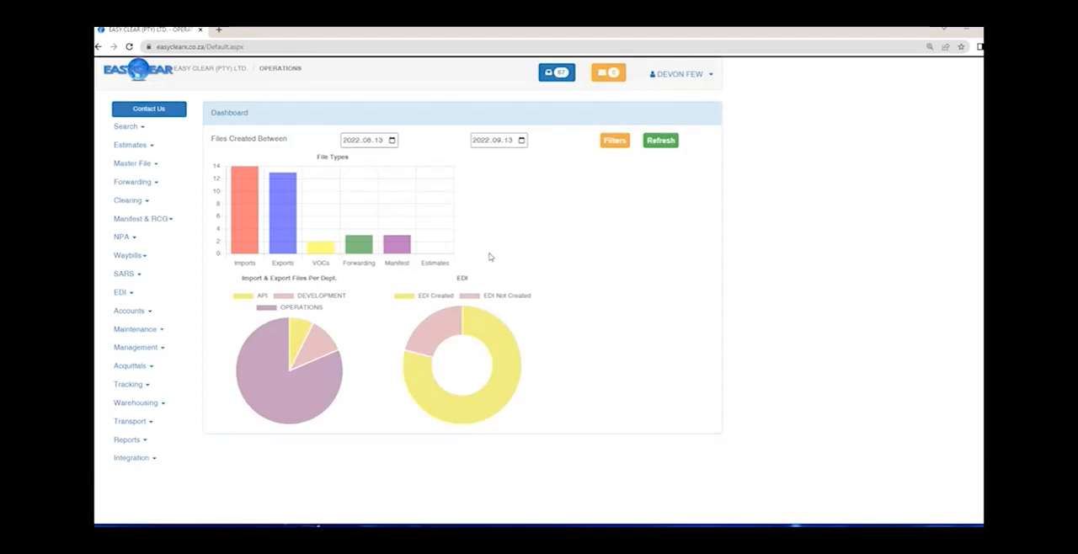
- Open the inbox of new messages and look through the file status notifications
{"action": "left_click", "coordinate": [561, 74]}
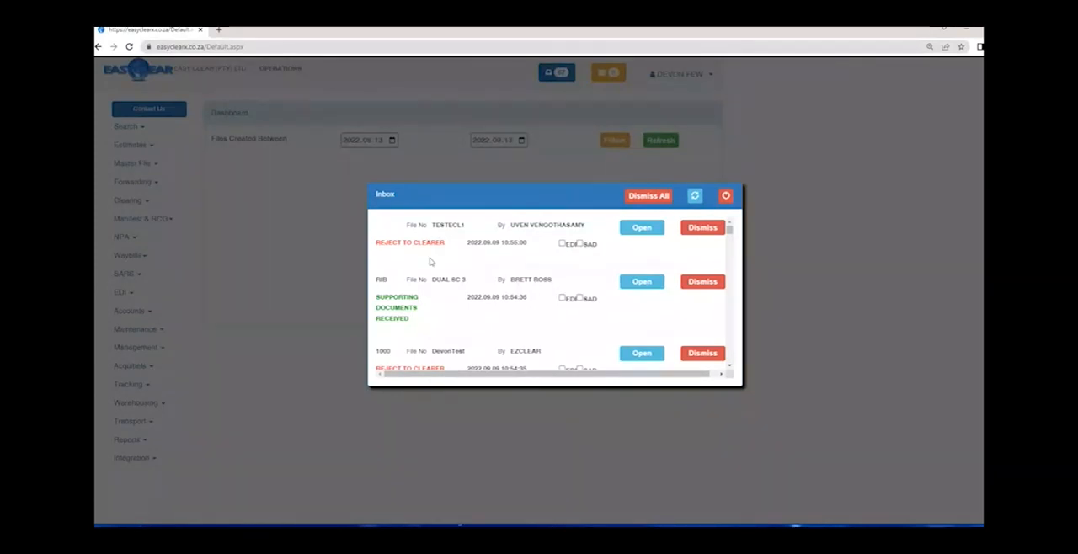
{"action": "left_click", "coordinate": [633, 231]}
{"action": "scroll", "coordinate": [466, 278], "scroll_direction": "down", "scroll_amount": 2}
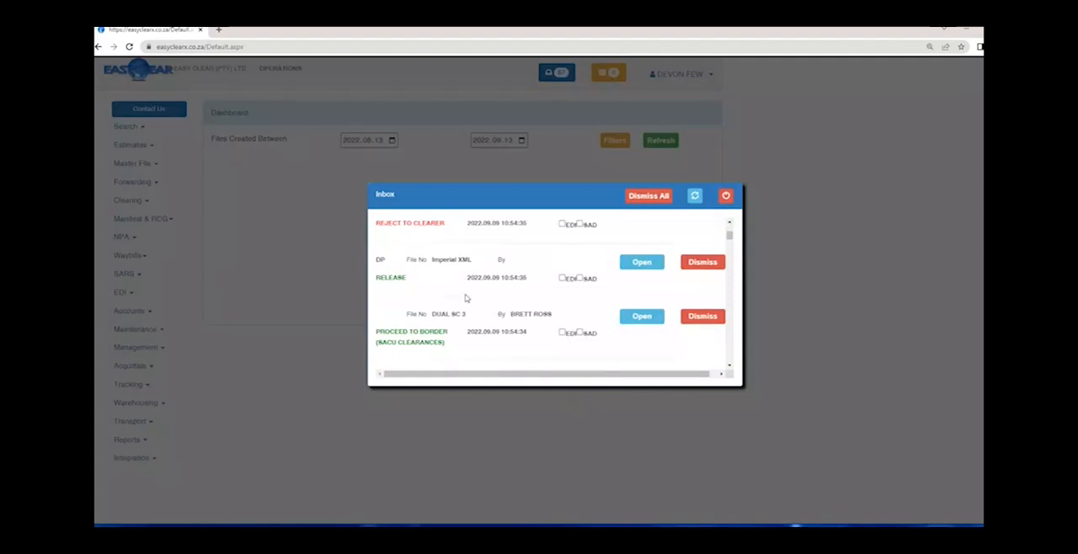
- Look through the older inbox notifications and open the IMPERIAL IMP001 file from its READY FOR CASH PAYMENT message
{"action": "scroll", "coordinate": [465, 298], "scroll_direction": "down", "scroll_amount": 3}
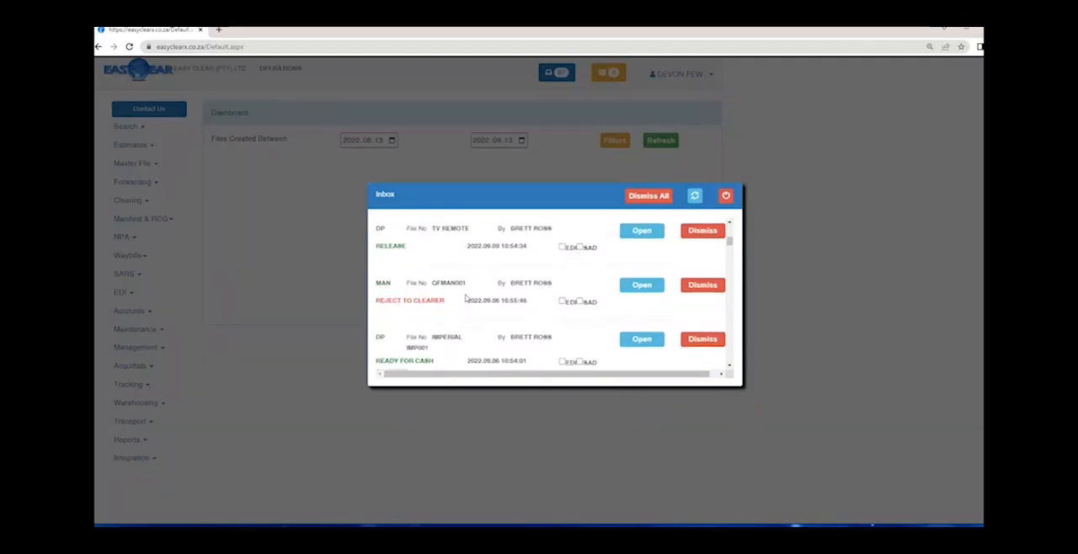
{"action": "scroll", "coordinate": [465, 298], "scroll_direction": "down", "scroll_amount": 1}
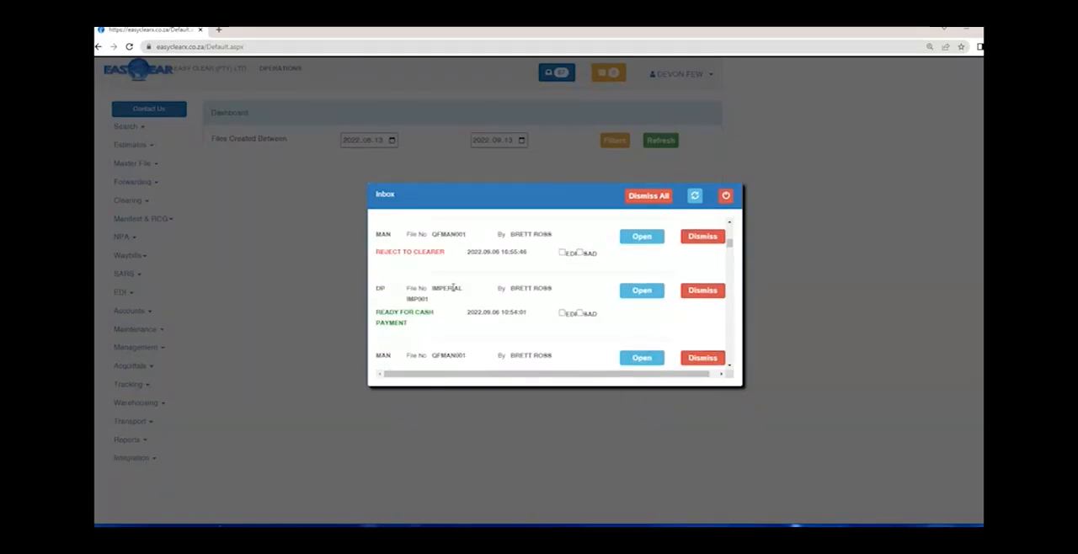
{"action": "scroll", "coordinate": [455, 288], "scroll_direction": "down", "scroll_amount": 1}
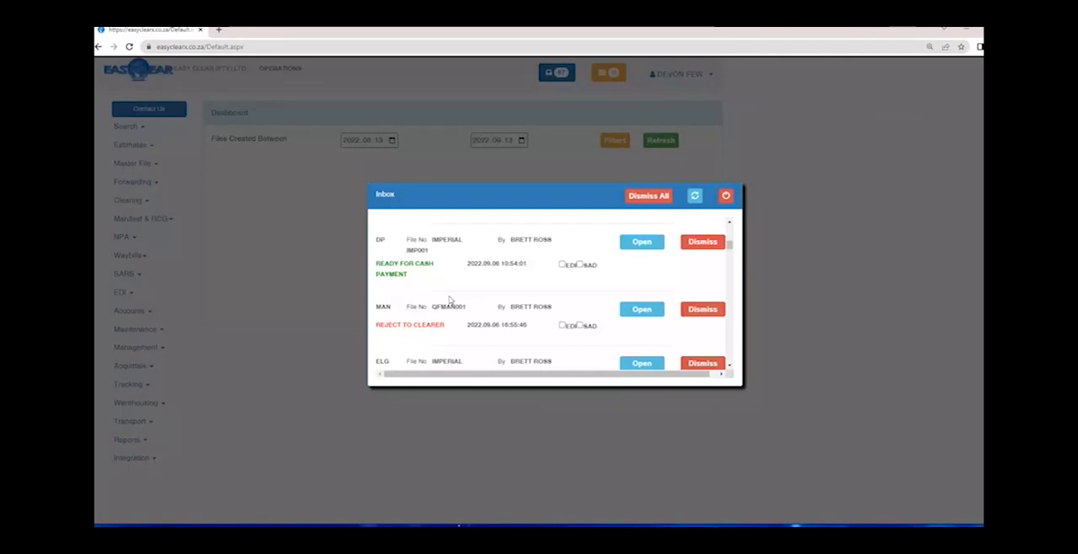
{"action": "left_click", "coordinate": [632, 244]}
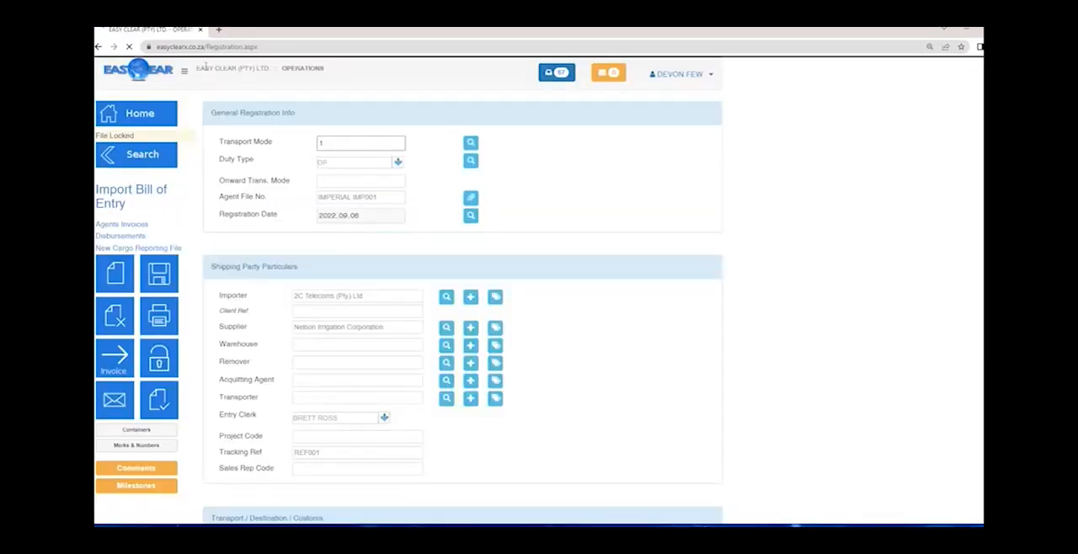
- Go to EDI Send / Receive for the IMPERIAL IMP001 file and examine its message sent and response details
{"action": "left_click", "coordinate": [184, 71]}
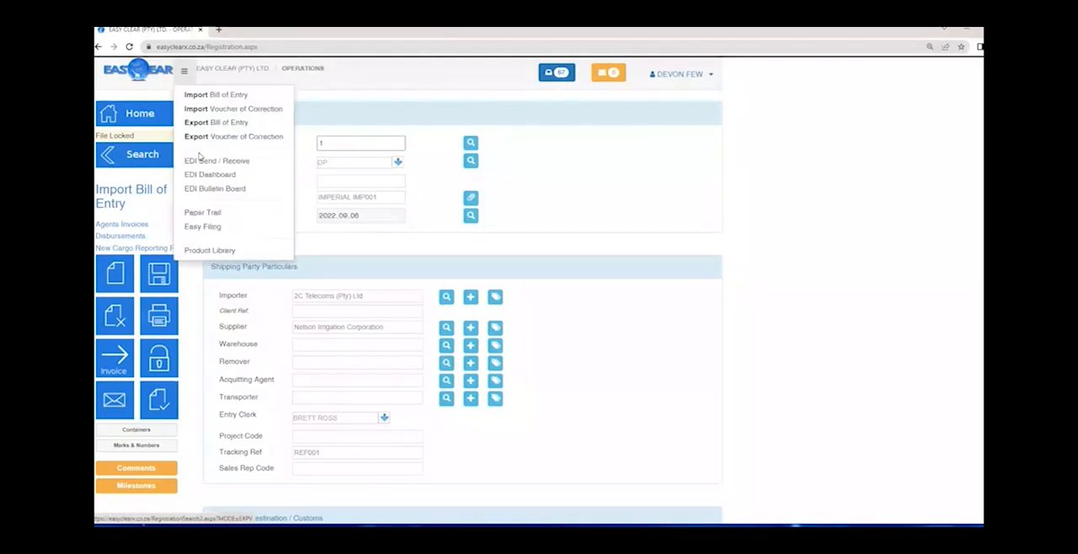
{"action": "left_click", "coordinate": [201, 161]}
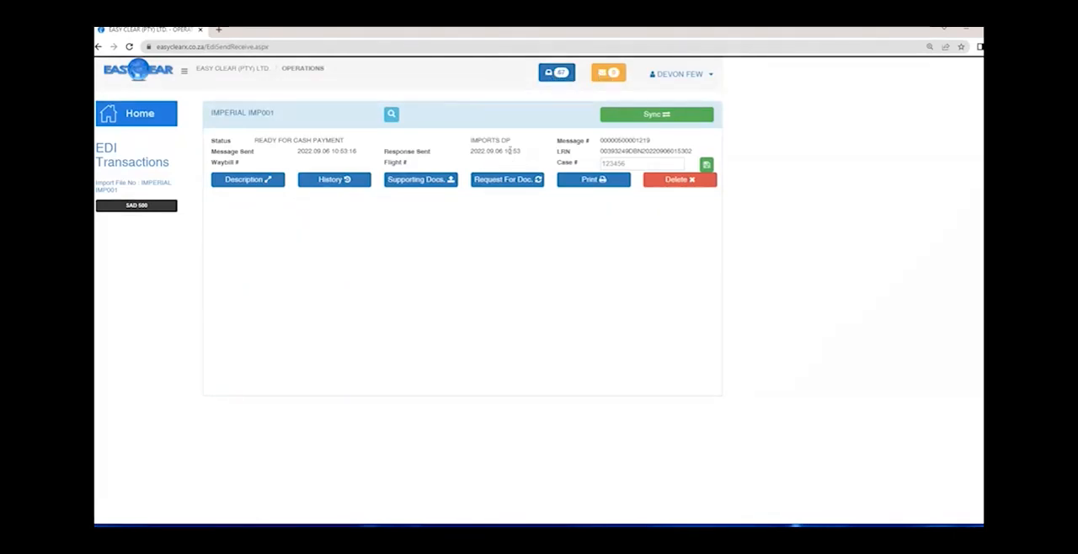
{"action": "left_click_drag", "start_coordinate": [508, 150], "coordinate": [448, 150]}
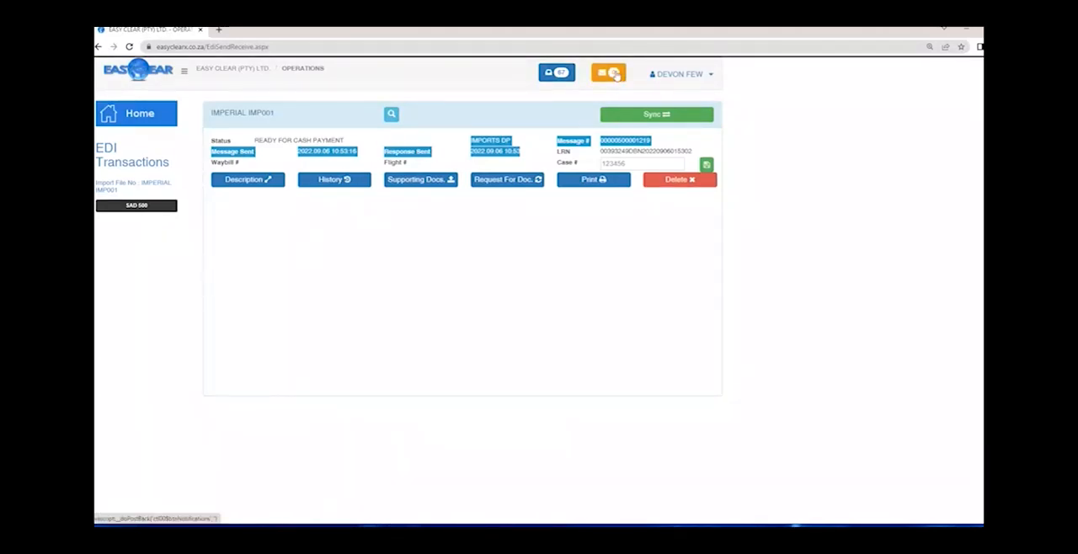
- Go to the Estimates search page via the dashboard and list estimate files with 10 records to fetch
{"action": "left_click", "coordinate": [159, 117]}
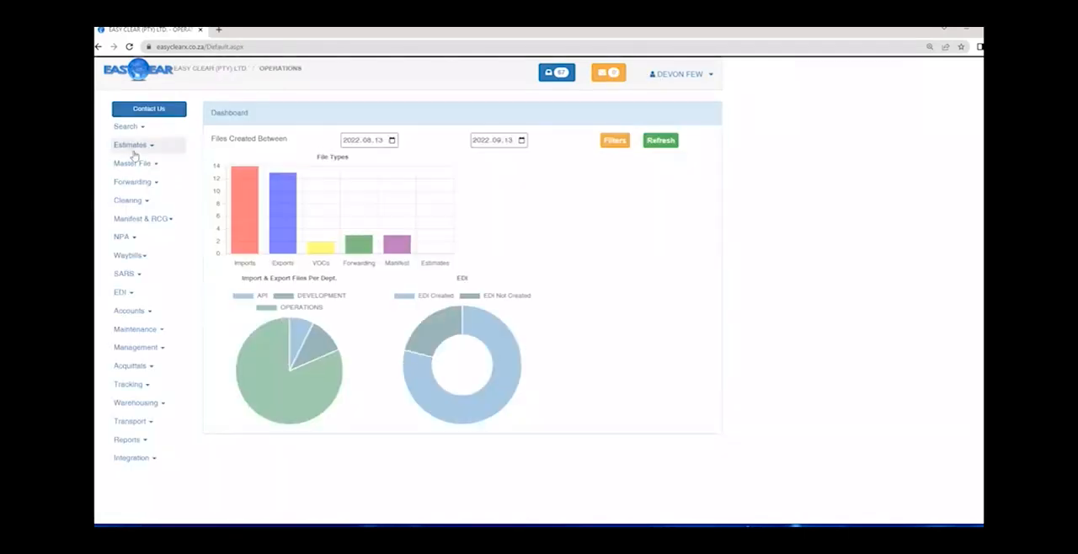
{"action": "left_click", "coordinate": [133, 151]}
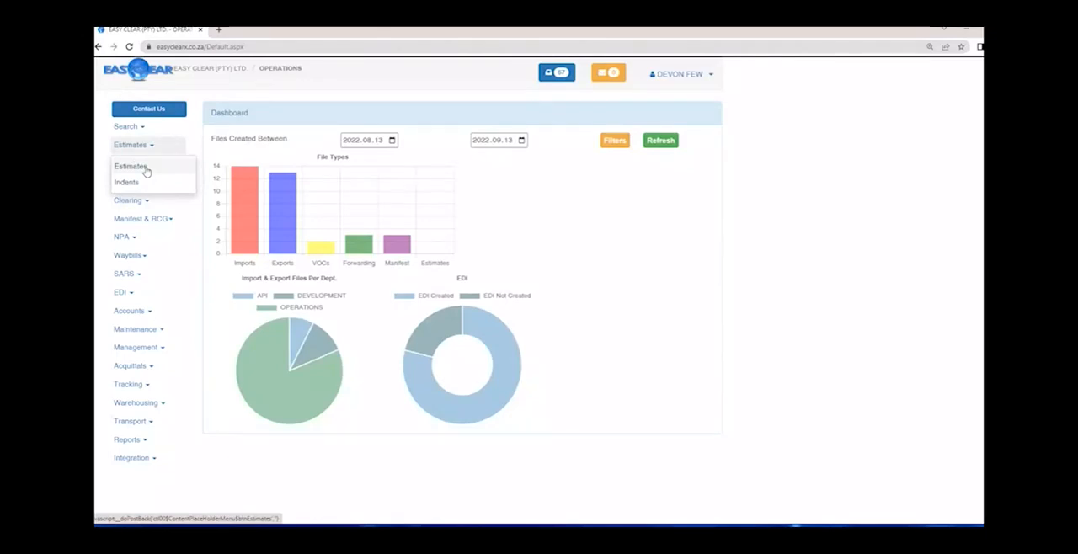
{"action": "left_click", "coordinate": [145, 169]}
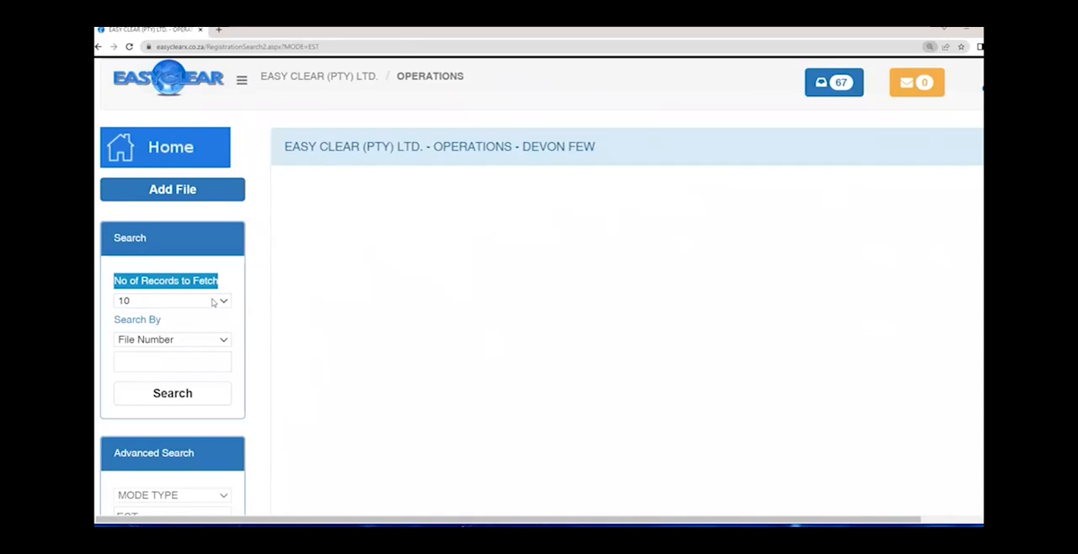
{"action": "left_click", "coordinate": [213, 304]}
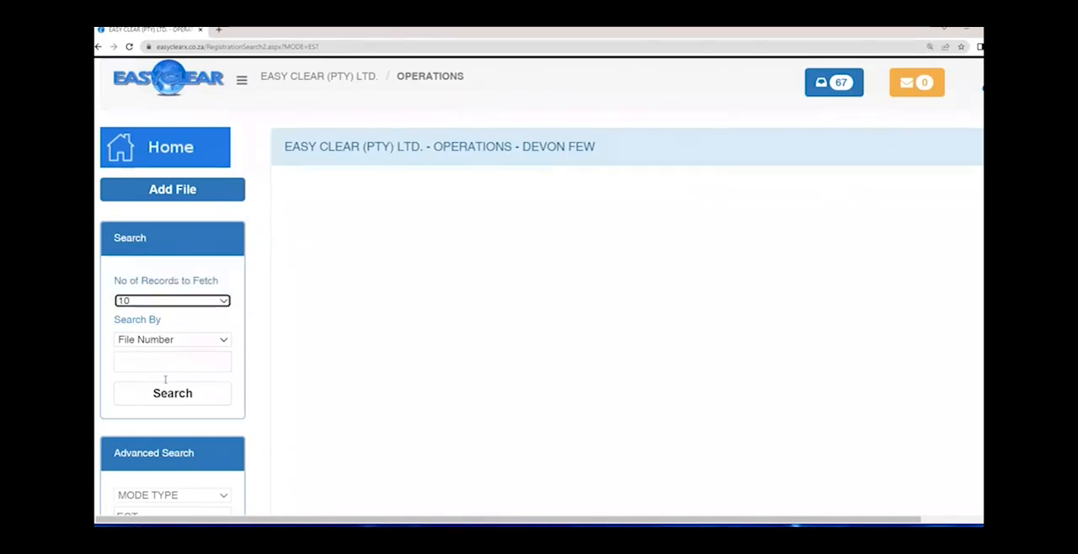
{"action": "left_click", "coordinate": [168, 394]}
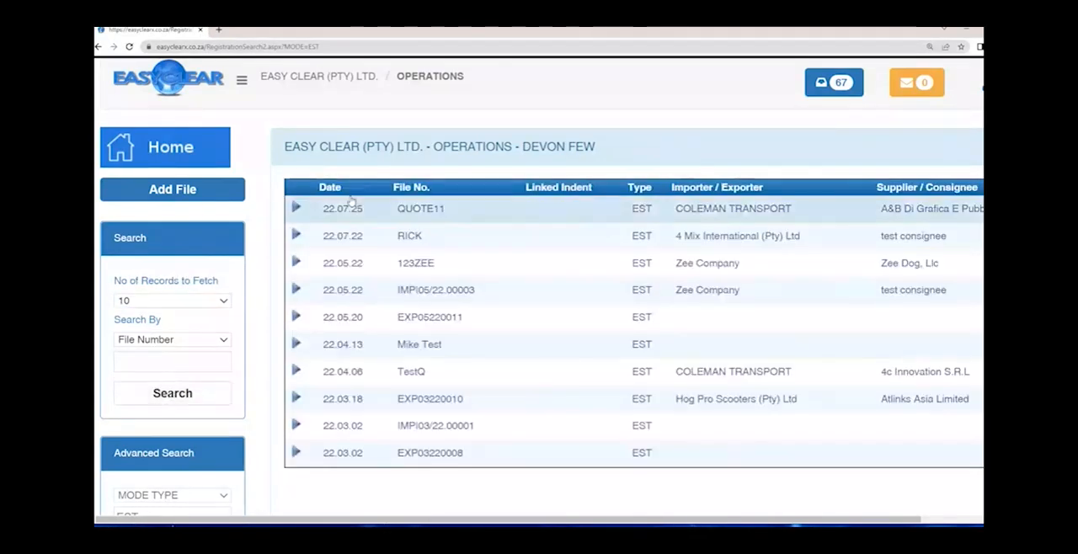
- Rerun the estimates search with 1000 records to fetch and examine the list and the available Search By criteria
{"action": "left_click", "coordinate": [172, 301]}
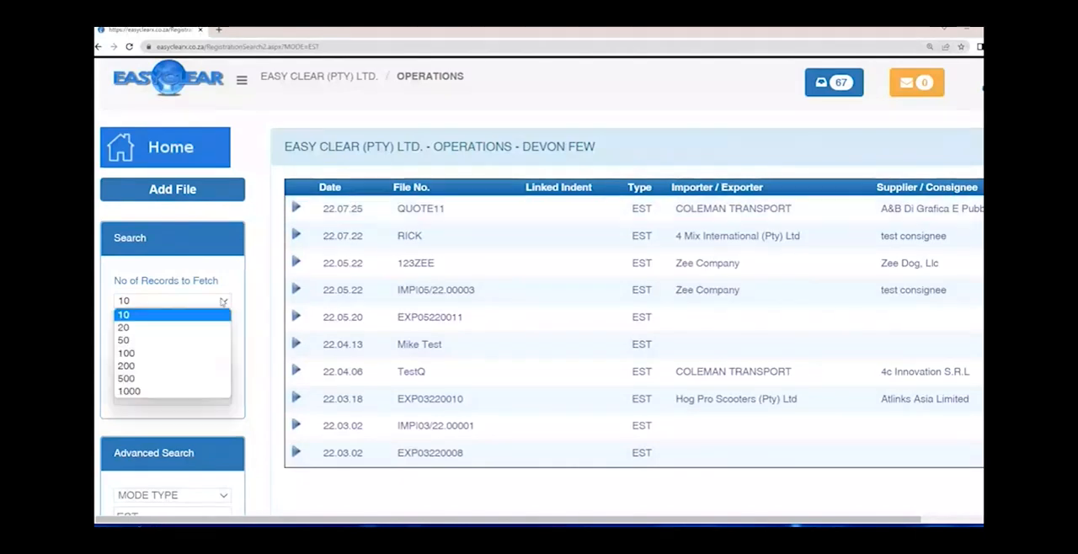
{"action": "left_click", "coordinate": [193, 387]}
{"action": "left_click", "coordinate": [179, 395]}
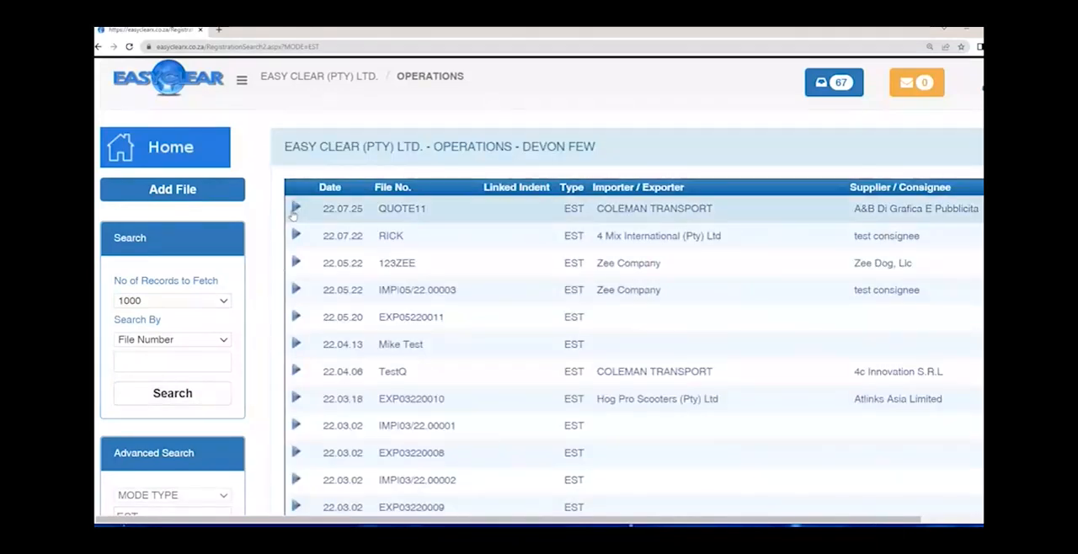
{"action": "key", "text": "ctrl+0"}
{"action": "scroll", "coordinate": [540, 300], "scroll_direction": "down", "scroll_amount": 5}
{"action": "scroll", "coordinate": [533, 310], "scroll_direction": "up", "scroll_amount": 5}
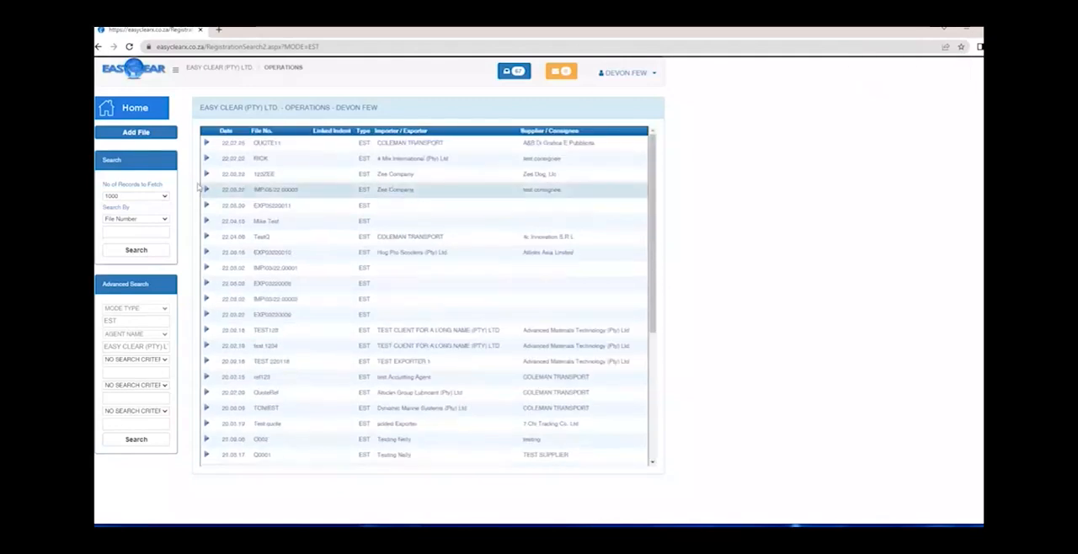
{"action": "key", "text": "ctrl+plus"}
{"action": "key", "text": "ctrl+plus"}
{"action": "key", "text": "ctrl+plus"}
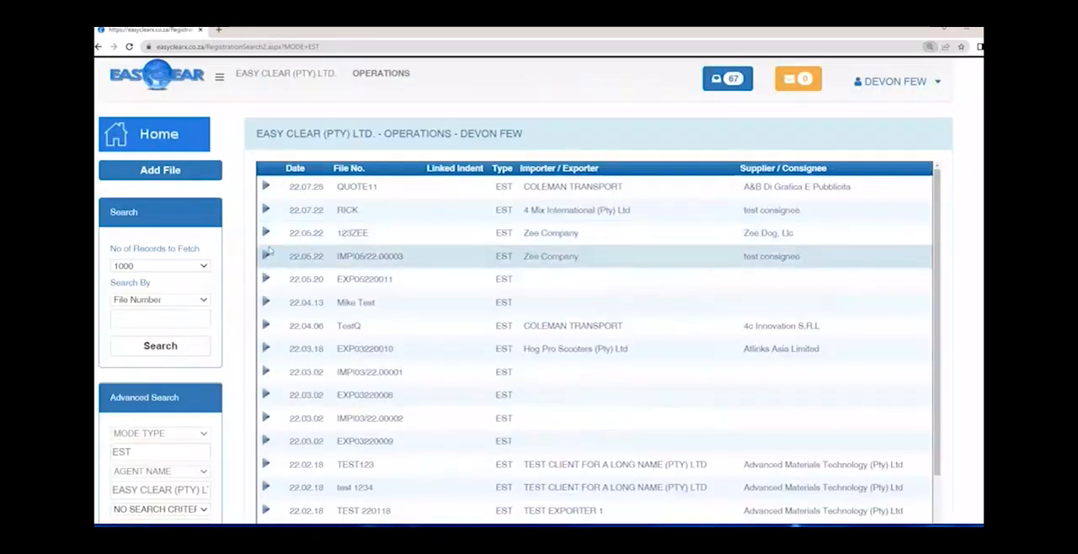
{"action": "left_click", "coordinate": [194, 302]}
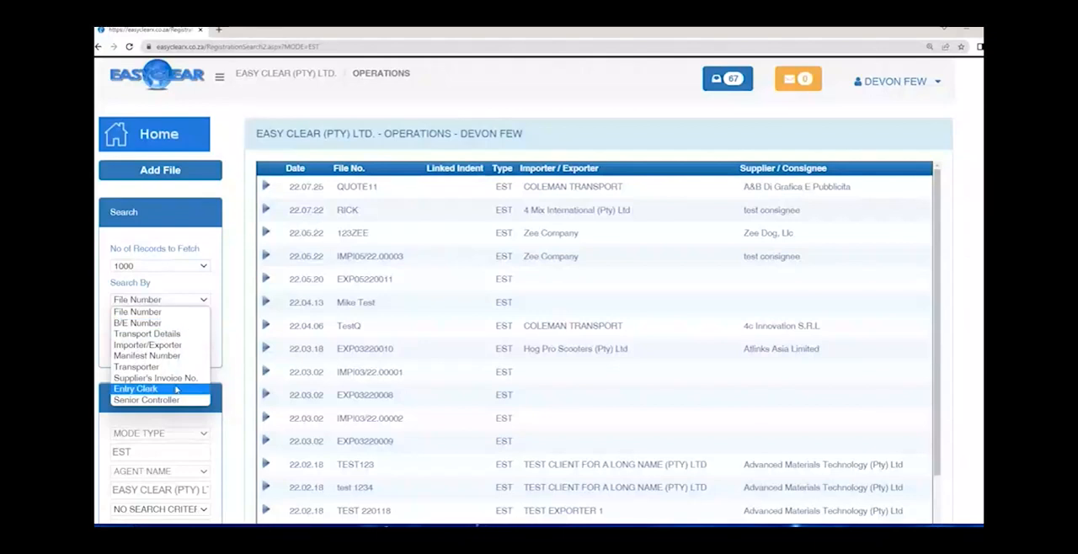
{"action": "left_click", "coordinate": [230, 317]}
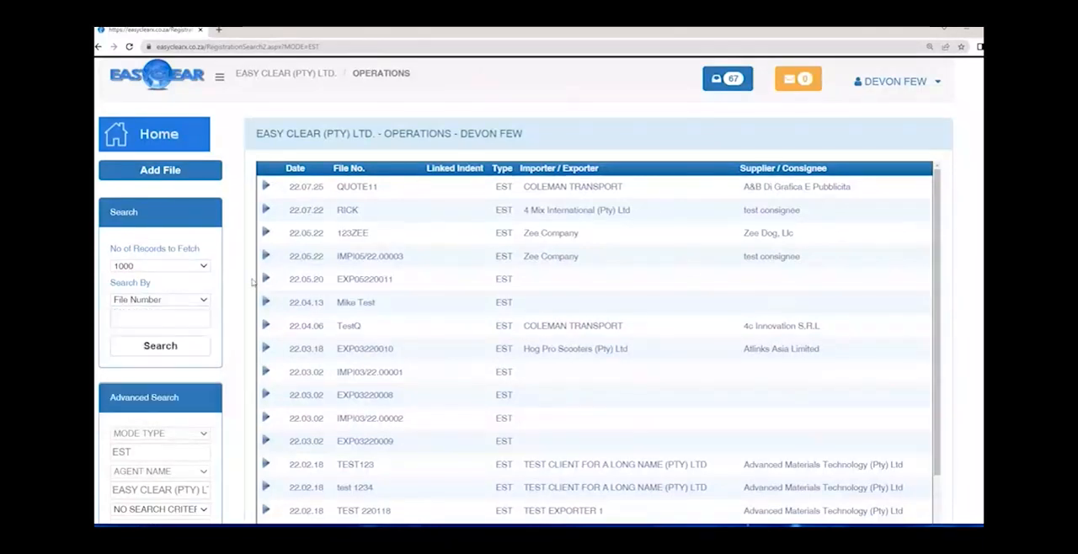
- Add a new estimate file and leave its Quote Ref. No. blank
{"action": "left_click", "coordinate": [163, 171]}
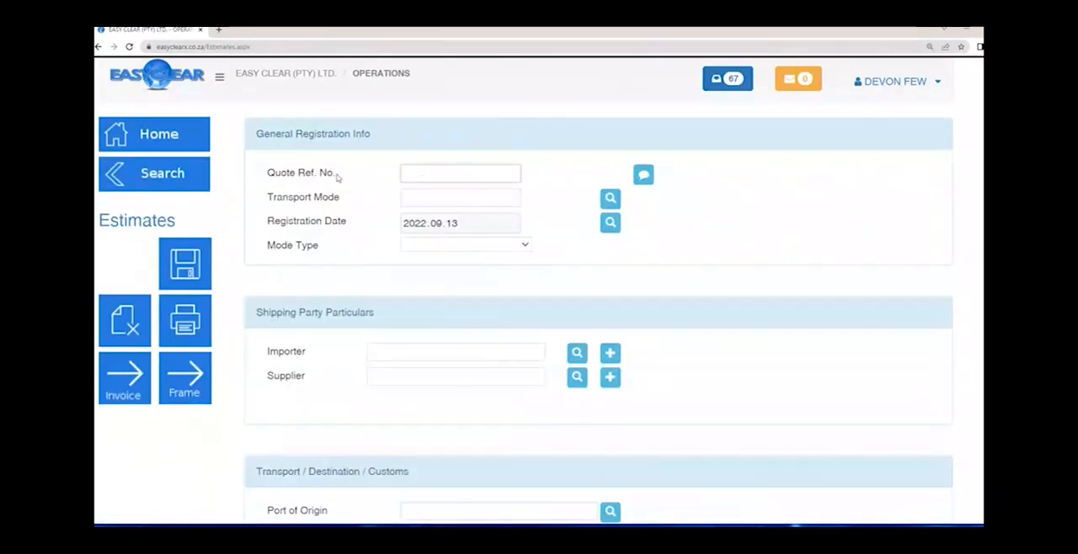
{"action": "left_click_drag", "start_coordinate": [337, 174], "coordinate": [274, 173]}
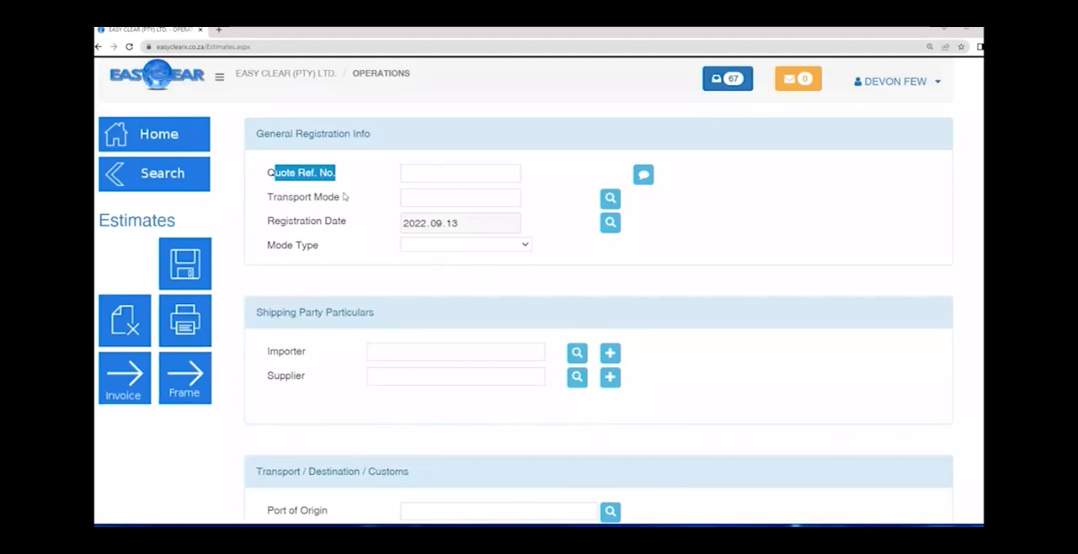
{"action": "left_click", "coordinate": [341, 196]}
{"action": "left_click", "coordinate": [425, 176]}
{"action": "key", "text": "Tab"}
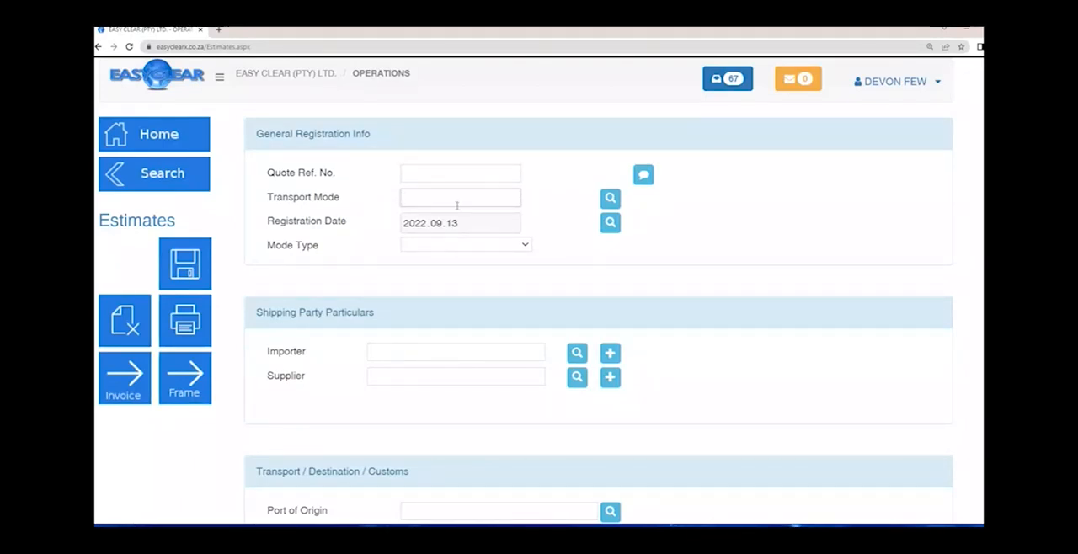
- Look through the transport mode codes and set the estimate's Transport Mode to 4, Air Transport
{"action": "left_click", "coordinate": [612, 199]}
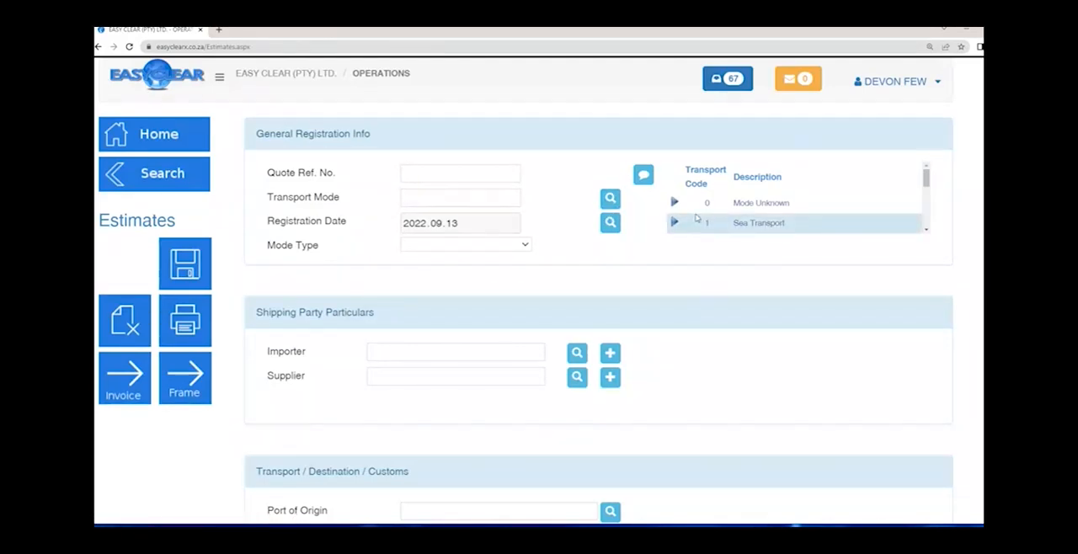
{"action": "scroll", "coordinate": [712, 211], "scroll_direction": "down", "scroll_amount": 1}
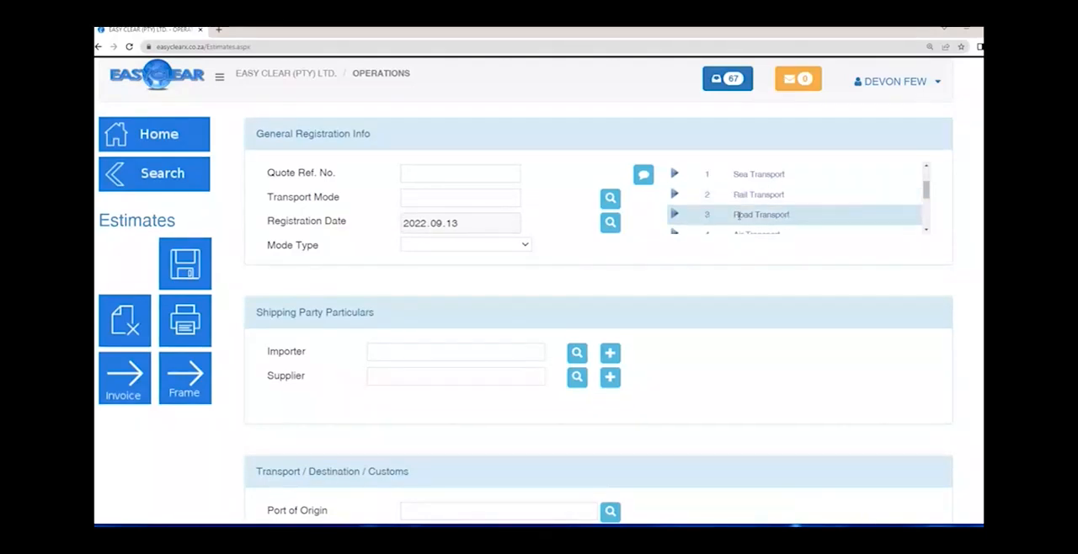
{"action": "scroll", "coordinate": [739, 216], "scroll_direction": "down", "scroll_amount": 1}
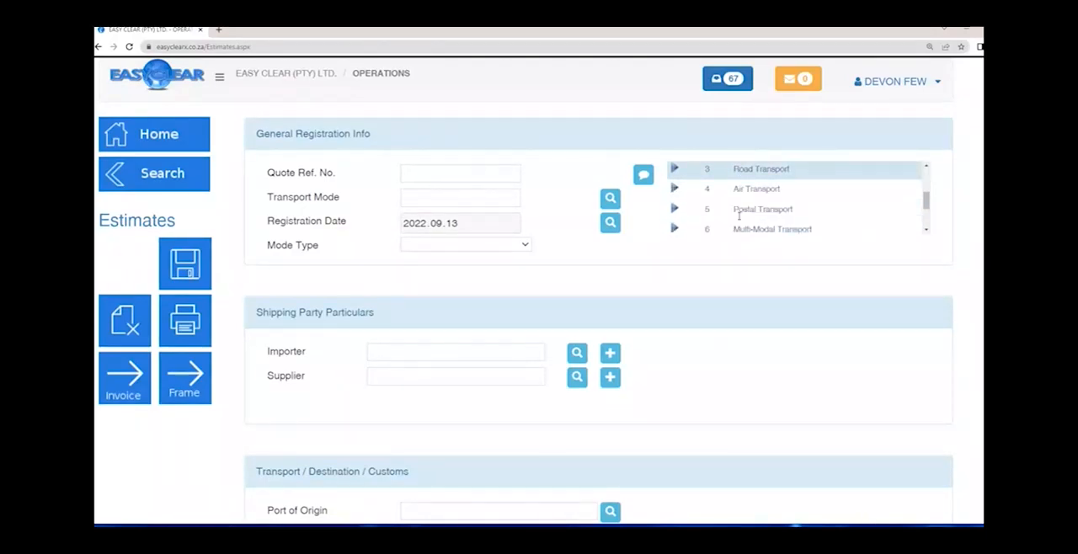
{"action": "scroll", "coordinate": [735, 216], "scroll_direction": "down", "scroll_amount": 2}
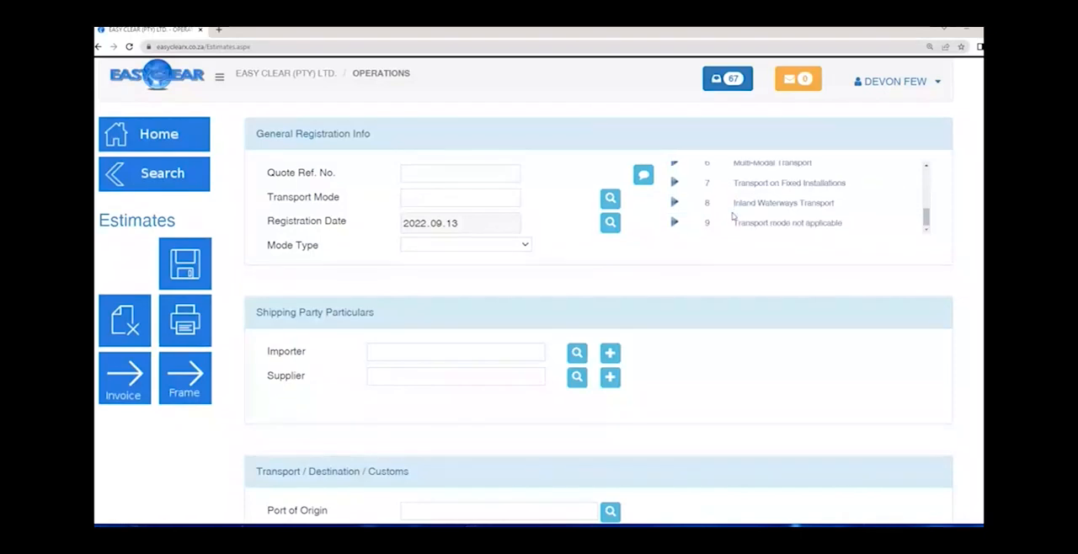
{"action": "left_click_drag", "start_coordinate": [737, 224], "coordinate": [851, 236]}
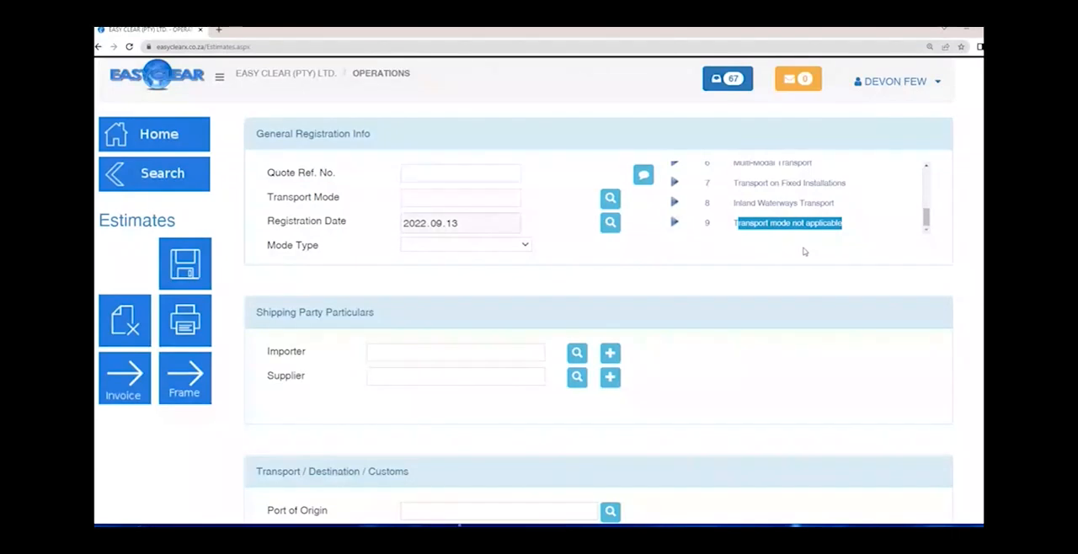
{"action": "scroll", "coordinate": [792, 207], "scroll_direction": "up", "scroll_amount": 5}
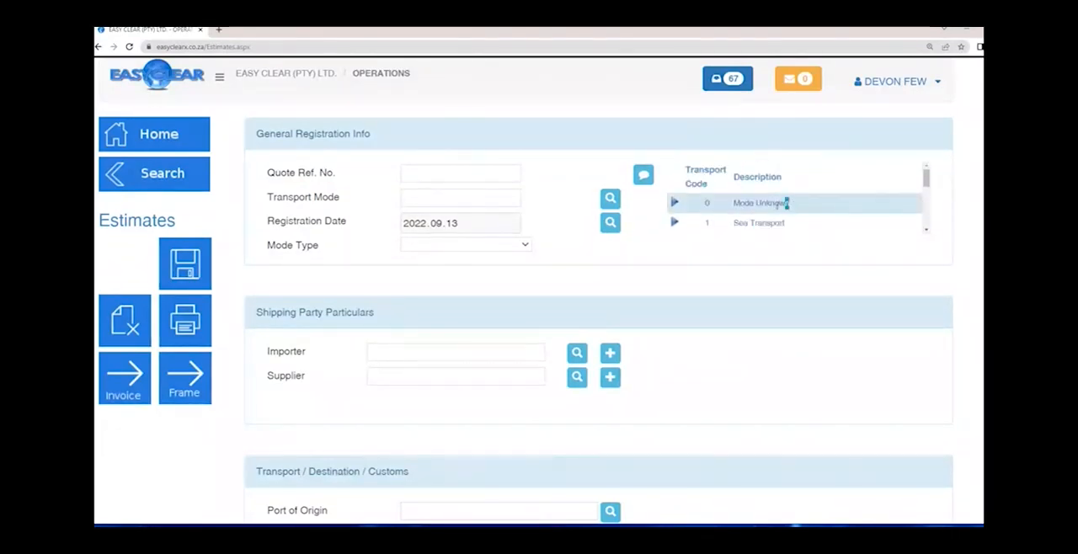
{"action": "left_click_drag", "start_coordinate": [783, 205], "coordinate": [732, 205]}
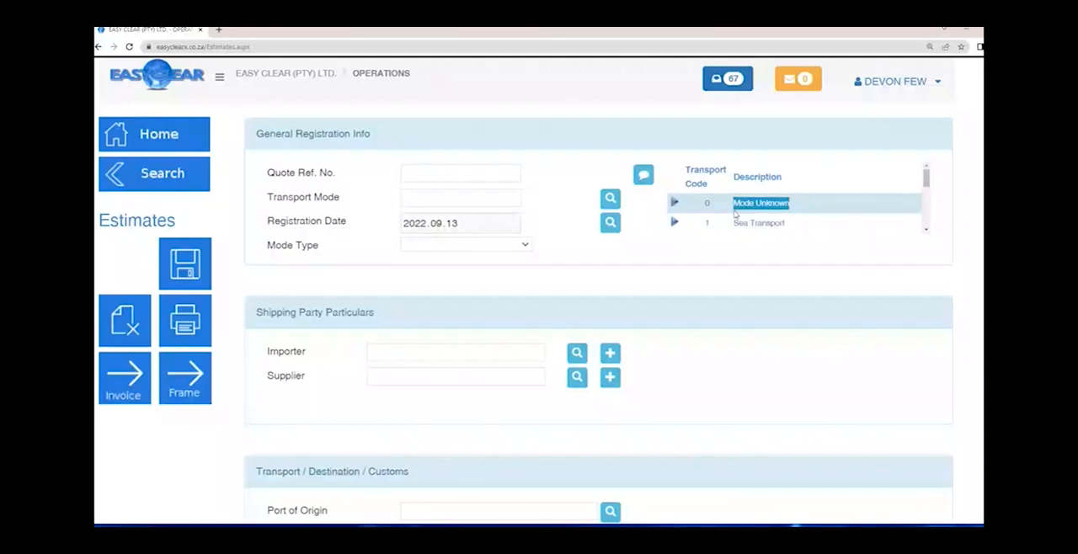
{"action": "scroll", "coordinate": [707, 212], "scroll_direction": "down", "scroll_amount": 1}
{"action": "scroll", "coordinate": [674, 190], "scroll_direction": "down", "scroll_amount": 1}
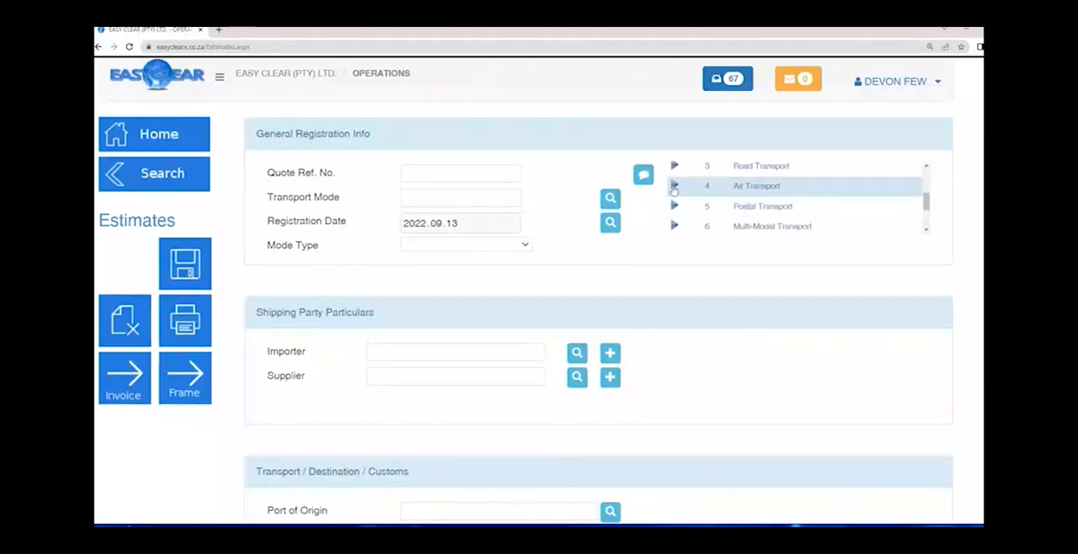
{"action": "left_click", "coordinate": [674, 187]}
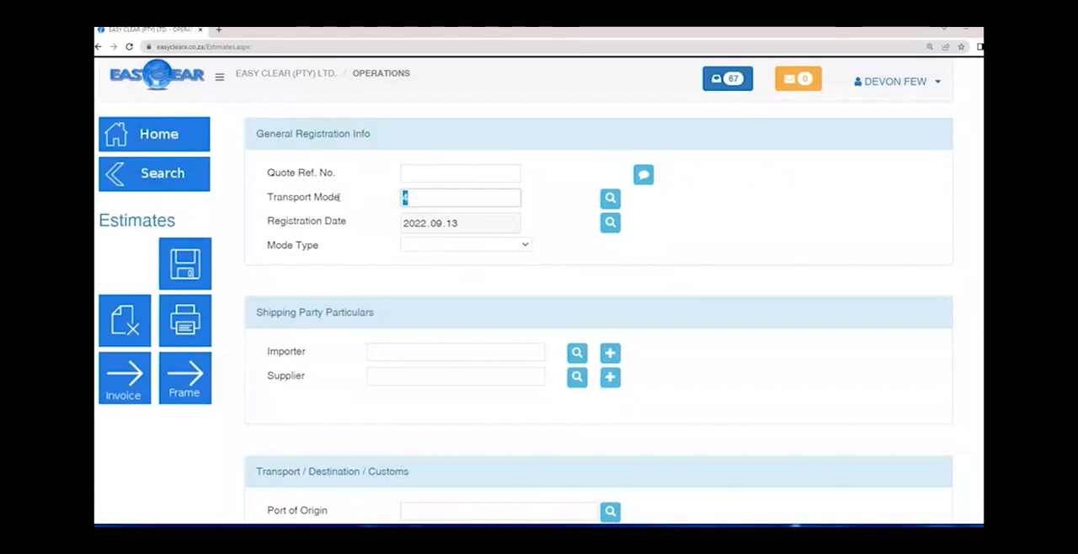
{"action": "key", "text": "BackSpace"}
{"action": "type", "text": "4"}
{"action": "key", "text": "Tab"}
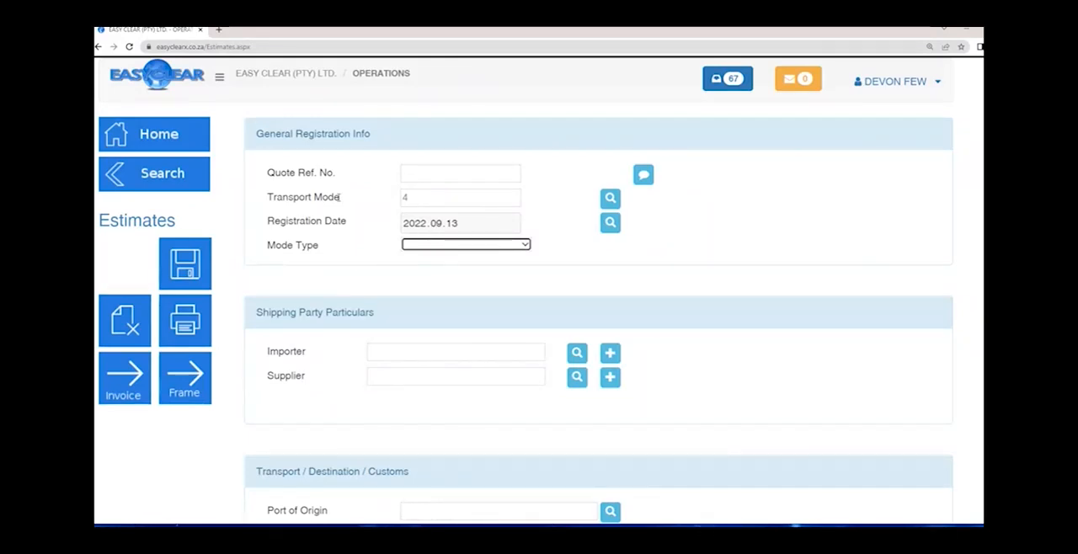
- Set the estimate's Mode Type to Import Bill of Entry
{"action": "left_click", "coordinate": [442, 228]}
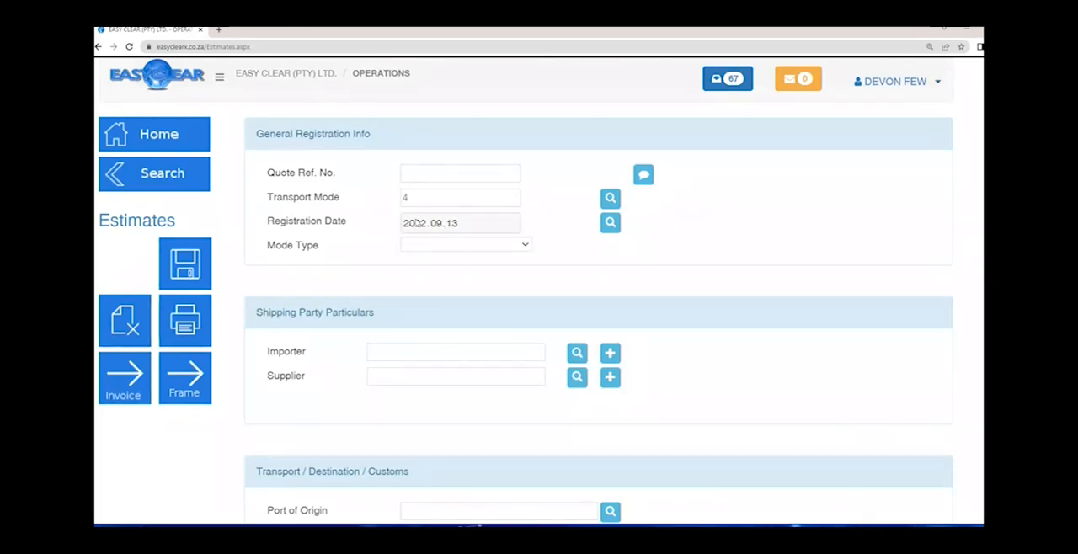
{"action": "left_click", "coordinate": [431, 249]}
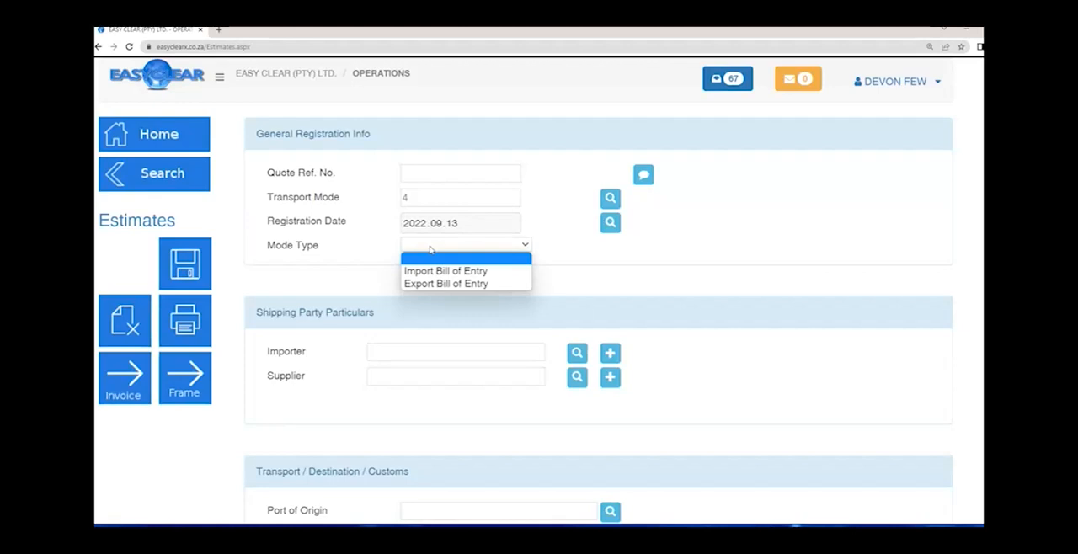
{"action": "key", "text": "Down"}
{"action": "key", "text": "Tab"}
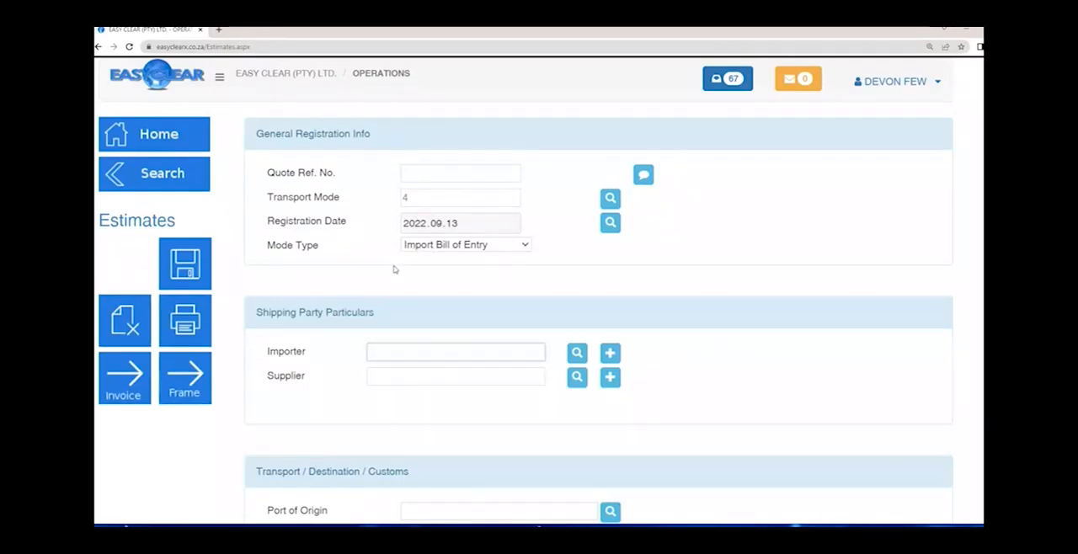
{"action": "double_click", "coordinate": [286, 351]}
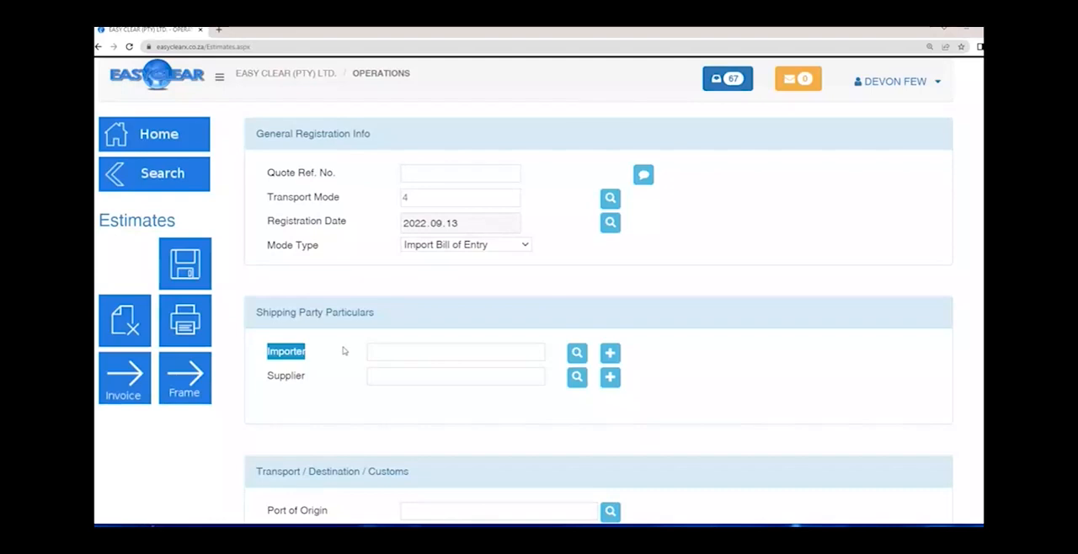
- Search existing importers by entering a client's name and look through the matching clients
{"action": "left_click", "coordinate": [427, 355]}
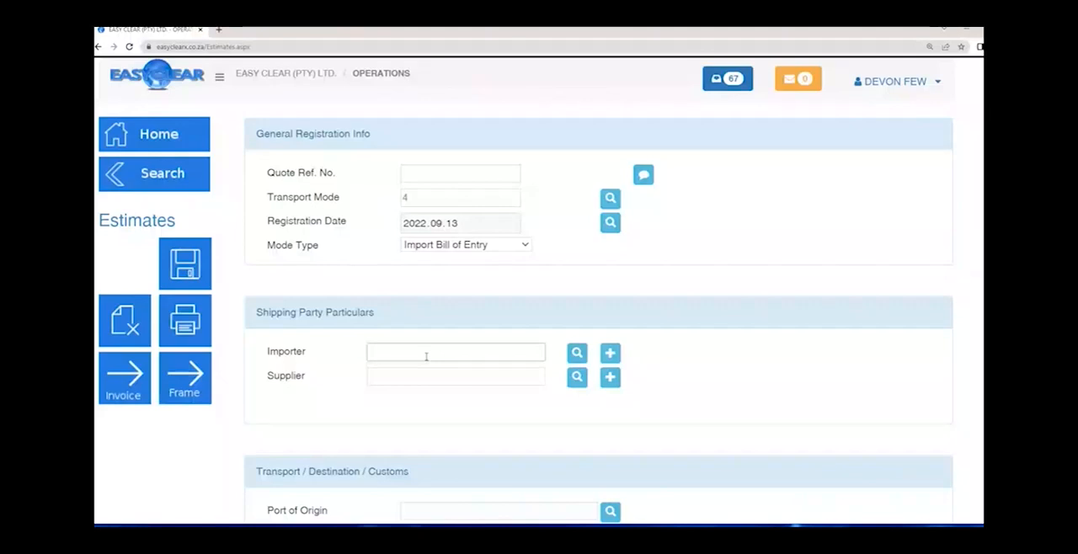
{"action": "key", "text": "Tab"}
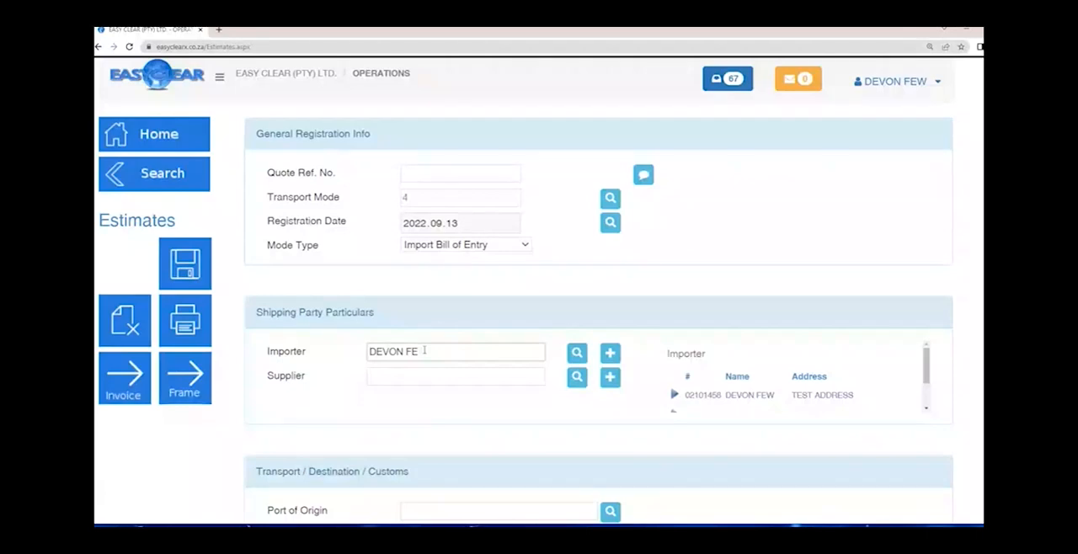
{"action": "left_click_drag", "start_coordinate": [431, 350], "coordinate": [357, 352]}
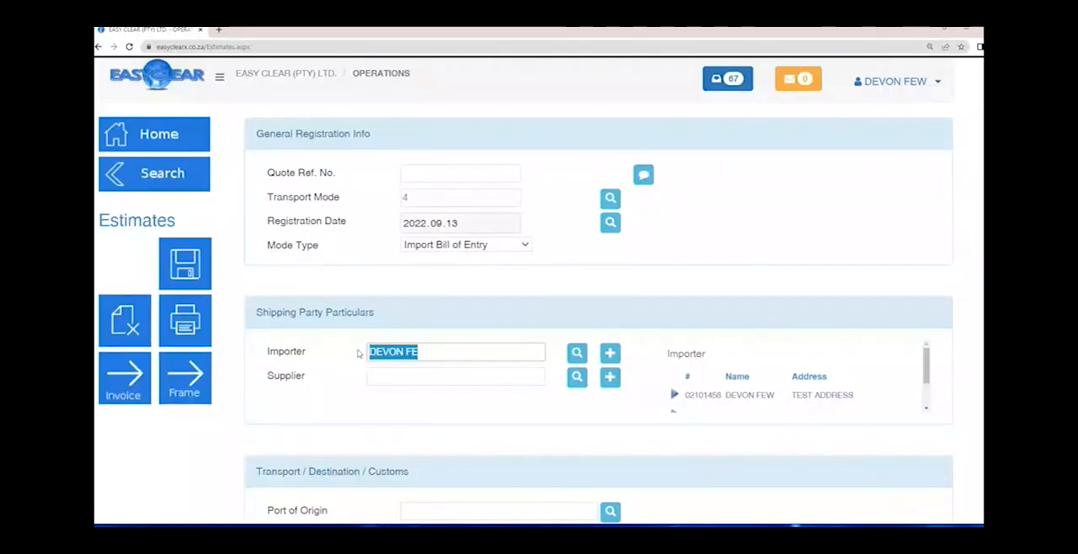
{"action": "scroll", "coordinate": [767, 383], "scroll_direction": "down", "scroll_amount": 2}
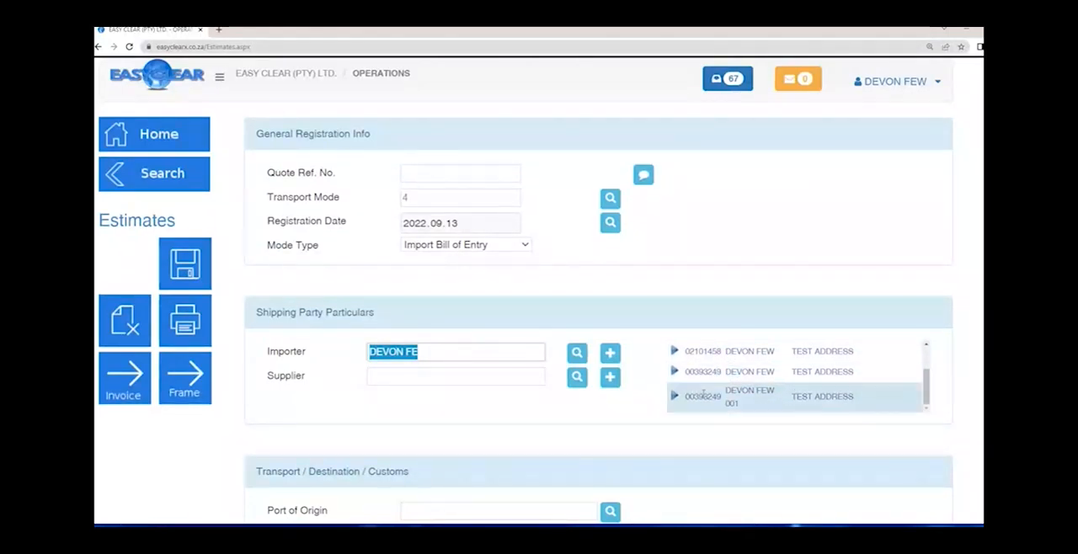
- Replace the Importer entry with a new client's name and open a new client record for it
{"action": "left_click", "coordinate": [458, 352]}
{"action": "key", "text": "BackSpace"}
{"action": "key", "text": "BackSpace"}
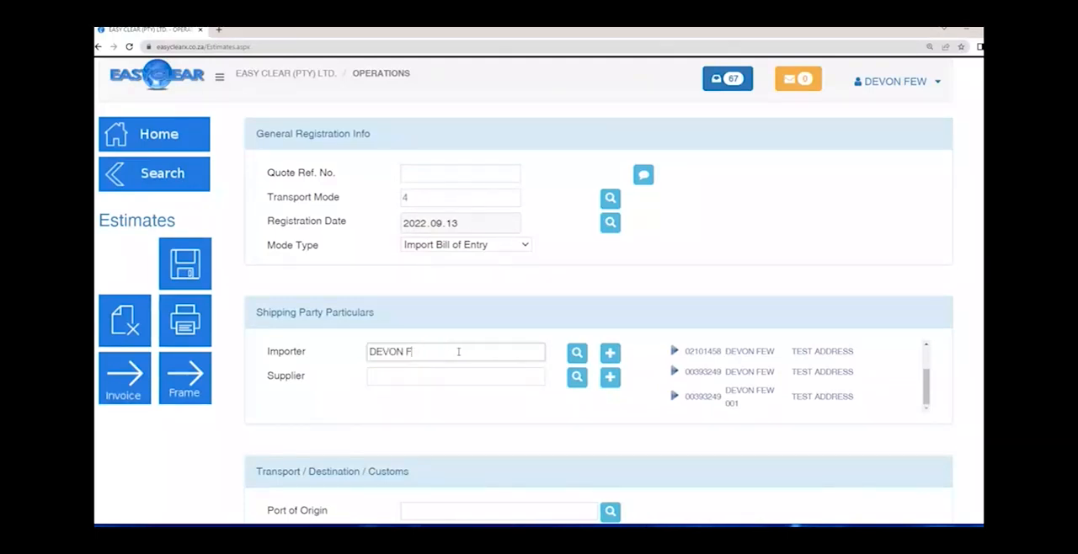
{"action": "type", "text": "EZ"}
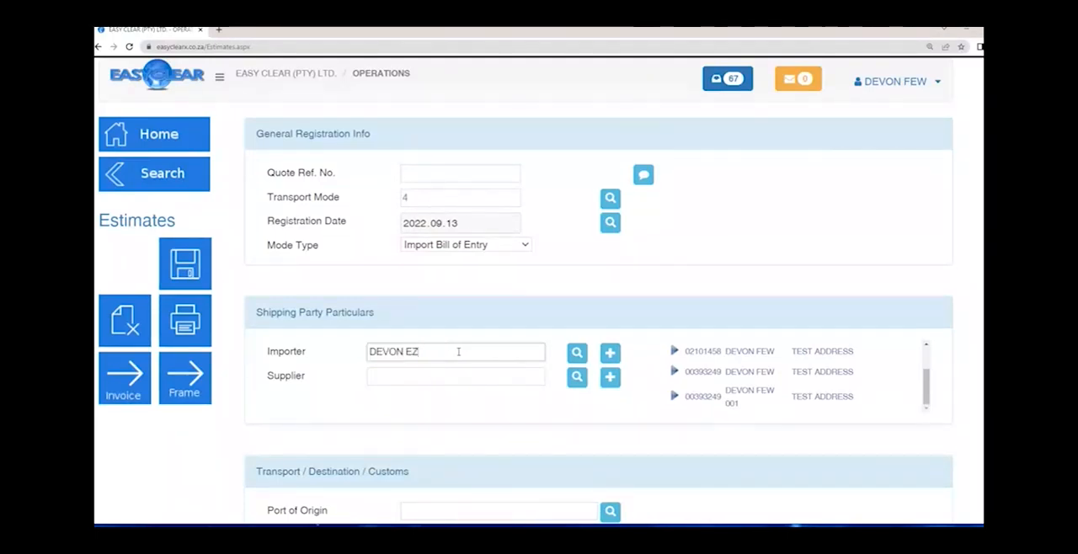
{"action": "type", "text": "CLEAR"}
{"action": "key", "text": "BackSpace"}
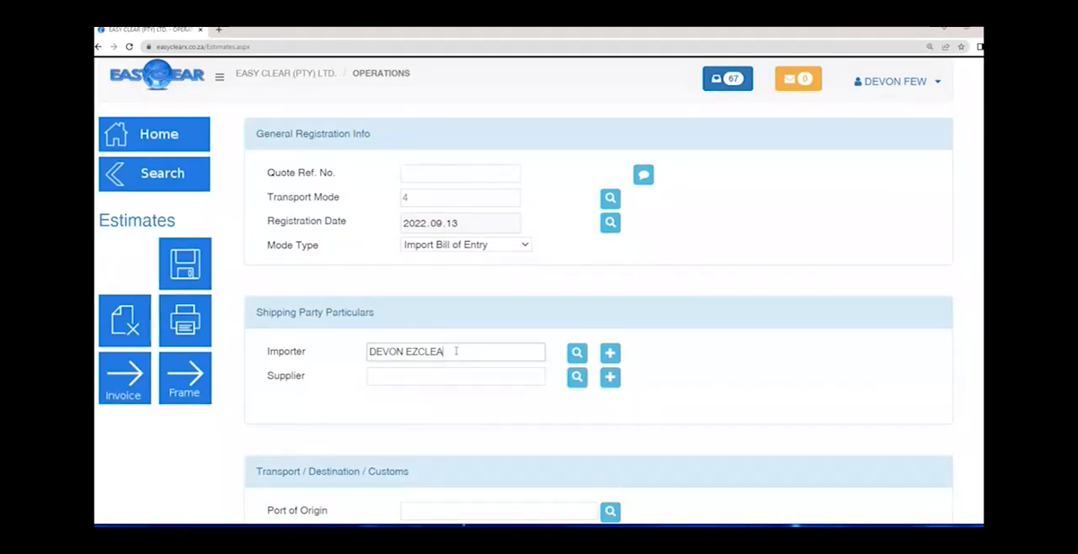
{"action": "left_click", "coordinate": [610, 354]}
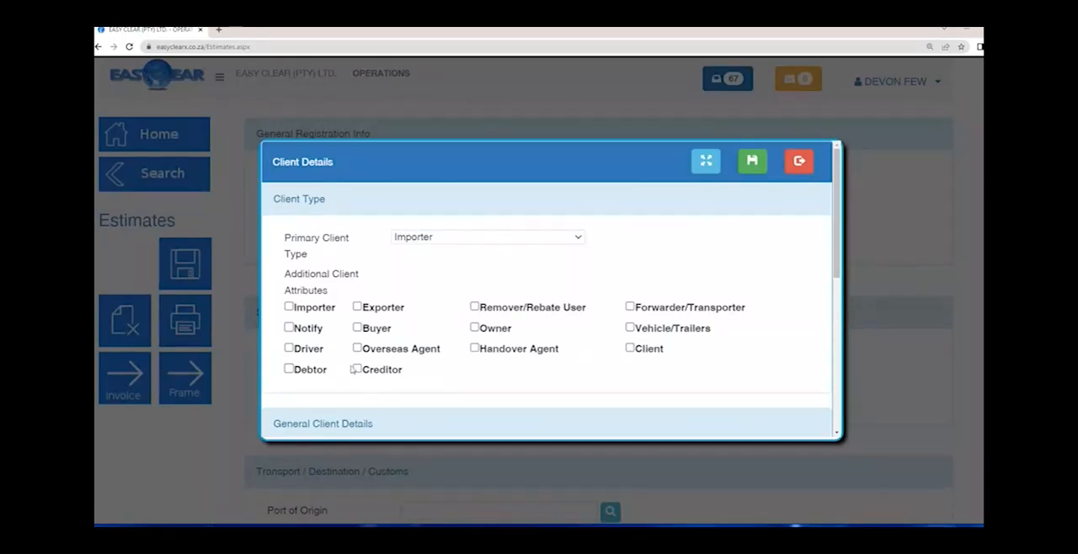
- Mark the new importer additionally as a Debtor and complete its client name
{"action": "left_click", "coordinate": [316, 374]}
{"action": "scroll", "coordinate": [535, 382], "scroll_direction": "down", "scroll_amount": 5}
{"action": "left_click", "coordinate": [559, 177]}
{"action": "type", "text": "R"}
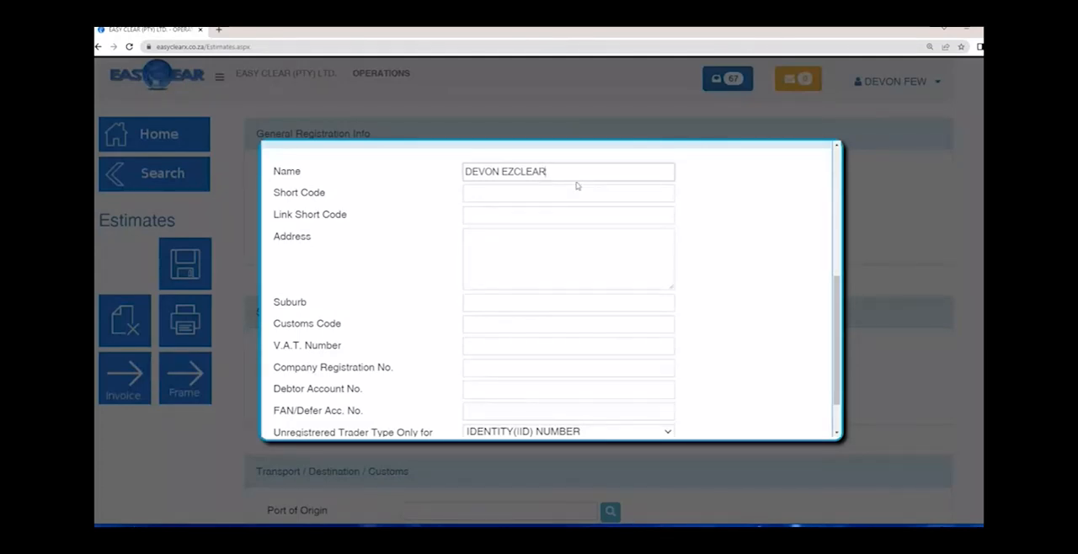
{"action": "key", "text": "Tab"}
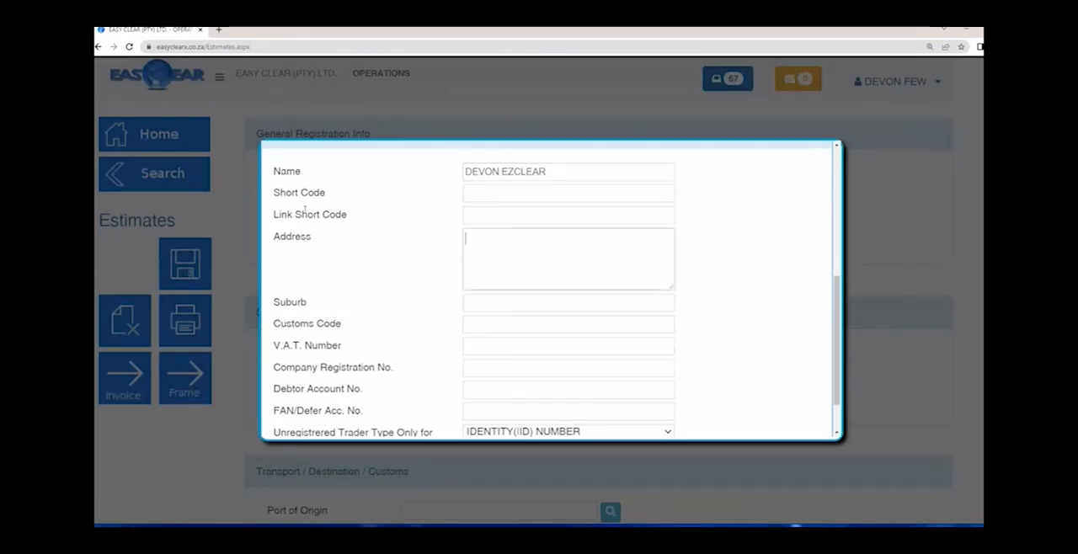
- Give the client the Short Code DEV001 and the Address TEST ADDRESS, leaving the Link Short Code blank
{"action": "left_click", "coordinate": [491, 193]}
{"action": "type", "text": "DEV001"}
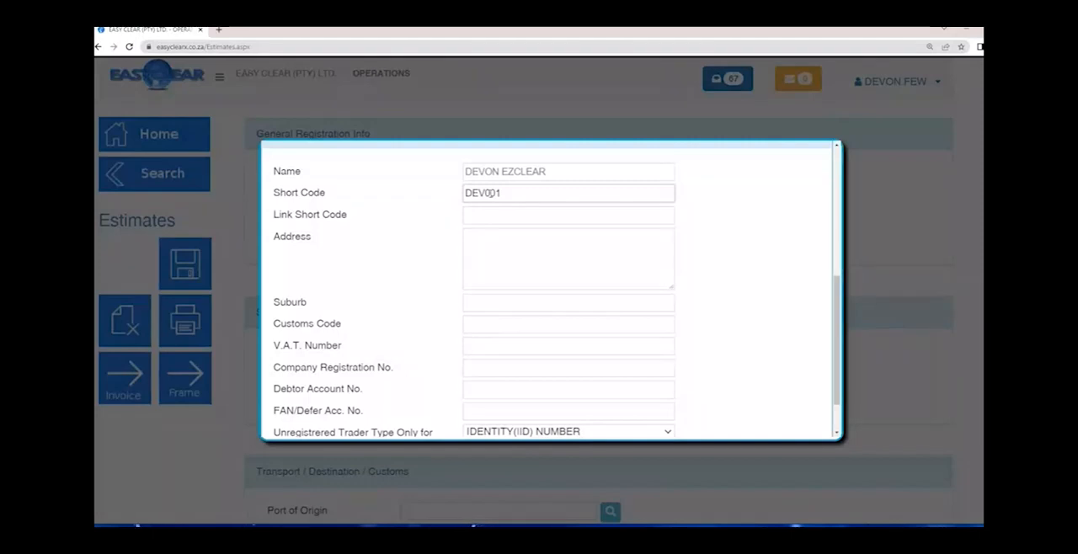
{"action": "key", "text": "Tab"}
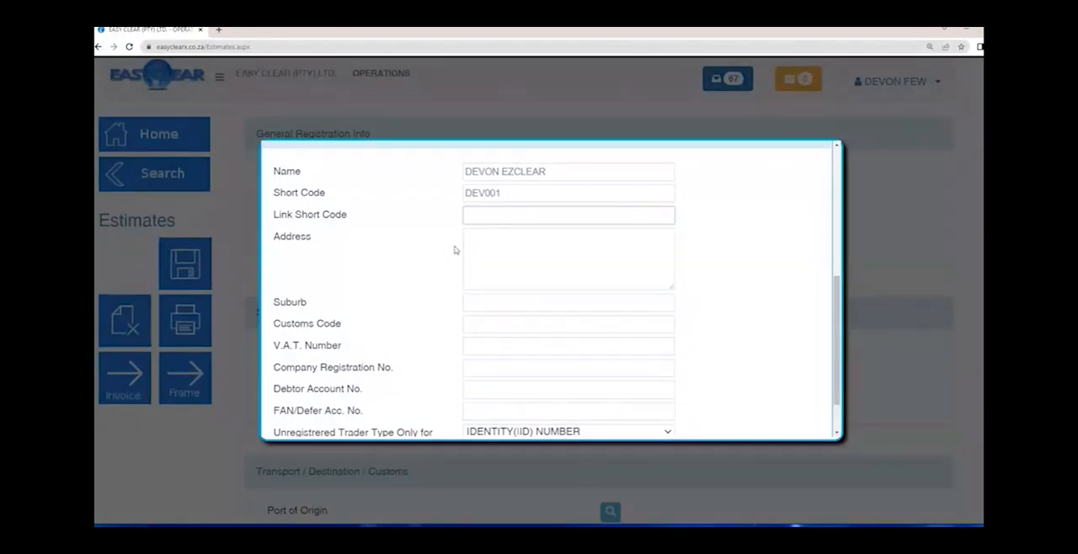
{"action": "left_click", "coordinate": [503, 255]}
{"action": "type", "text": "TEST"}
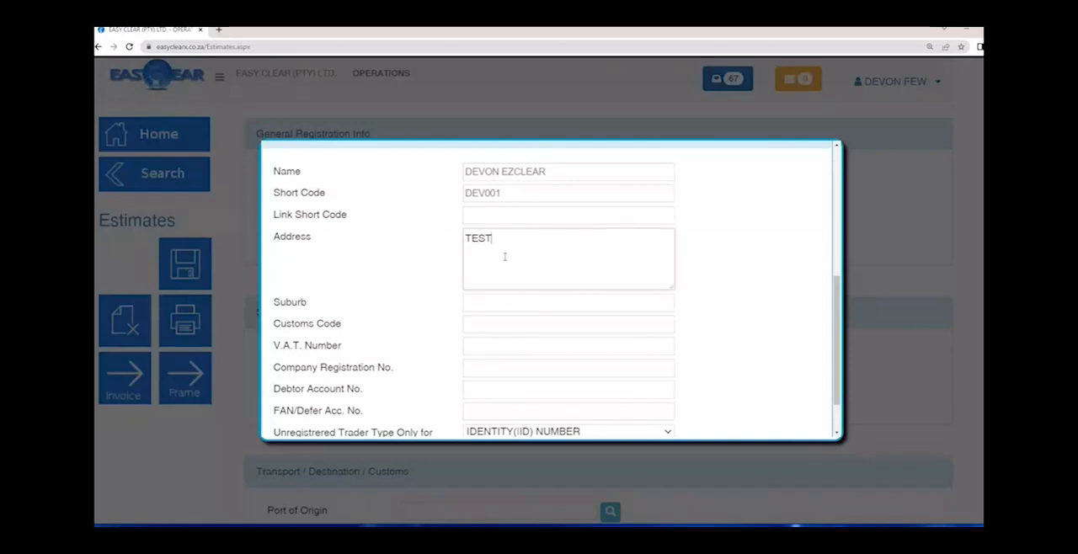
{"action": "type", "text": " ADDRESS"}
{"action": "key", "text": "Tab"}
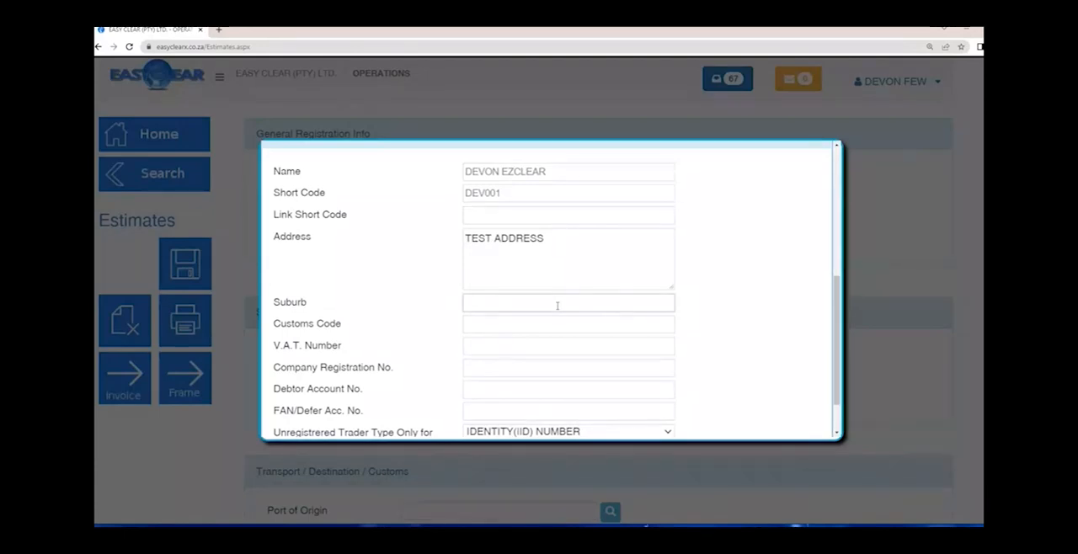
- Enter the client's customs code and V.A.T. number, leaving the Suburb blank
{"action": "left_click", "coordinate": [486, 328]}
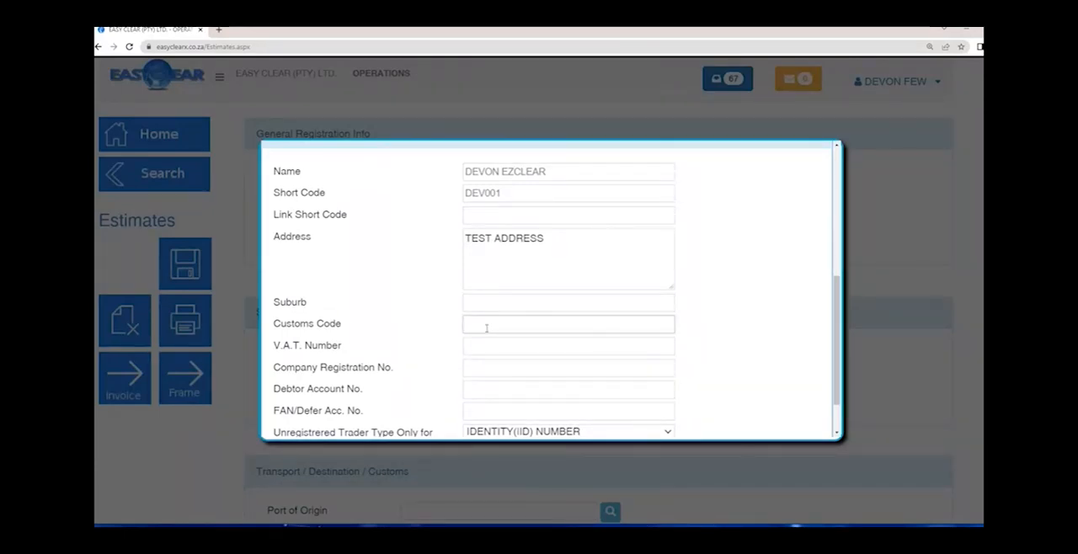
{"action": "type", "text": "70707070"}
{"action": "key", "text": "Tab"}
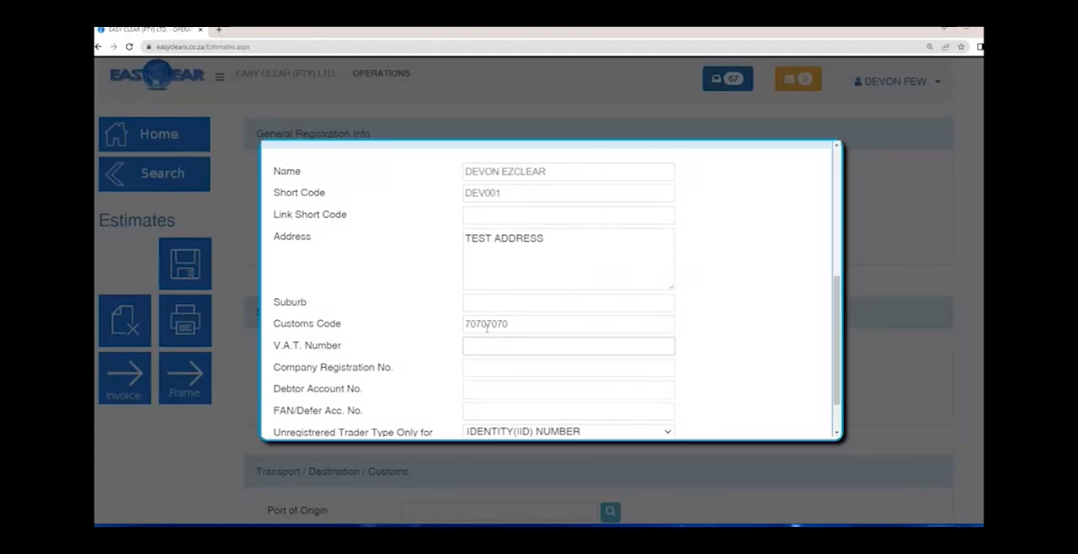
{"action": "key", "text": "Tab"}
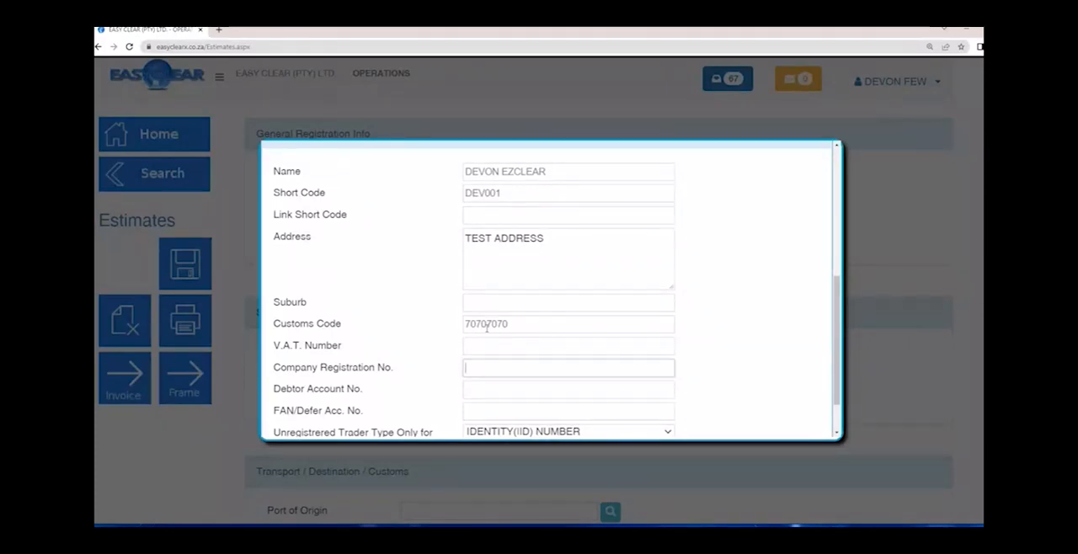
{"action": "key", "text": "shift+Tab"}
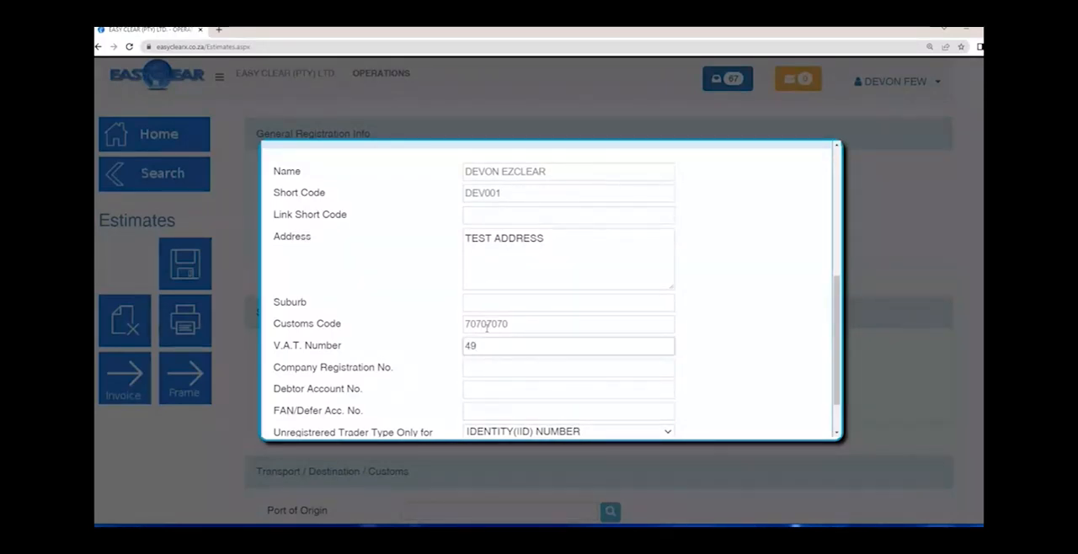
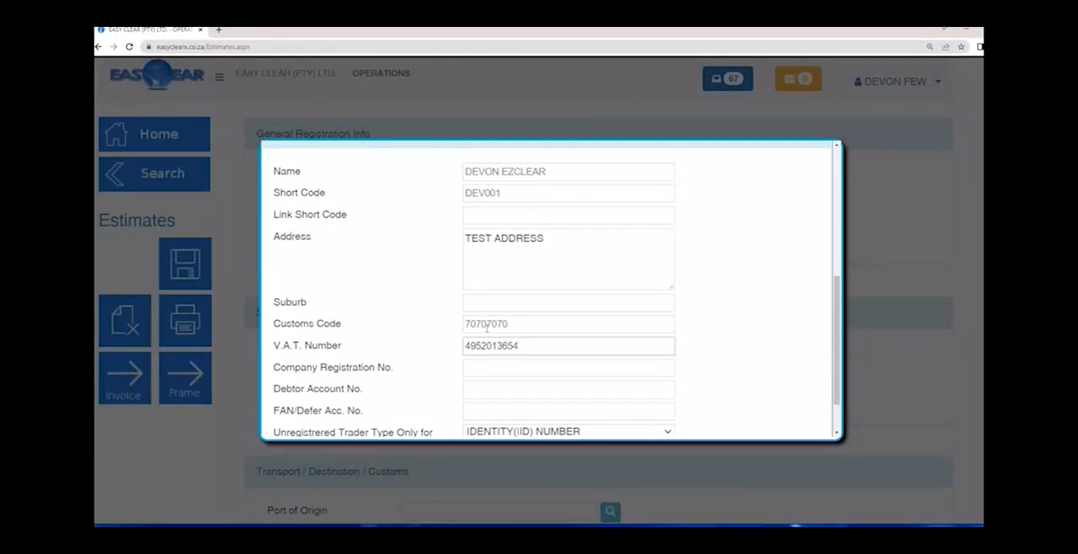
{"action": "key", "text": "Tab"}
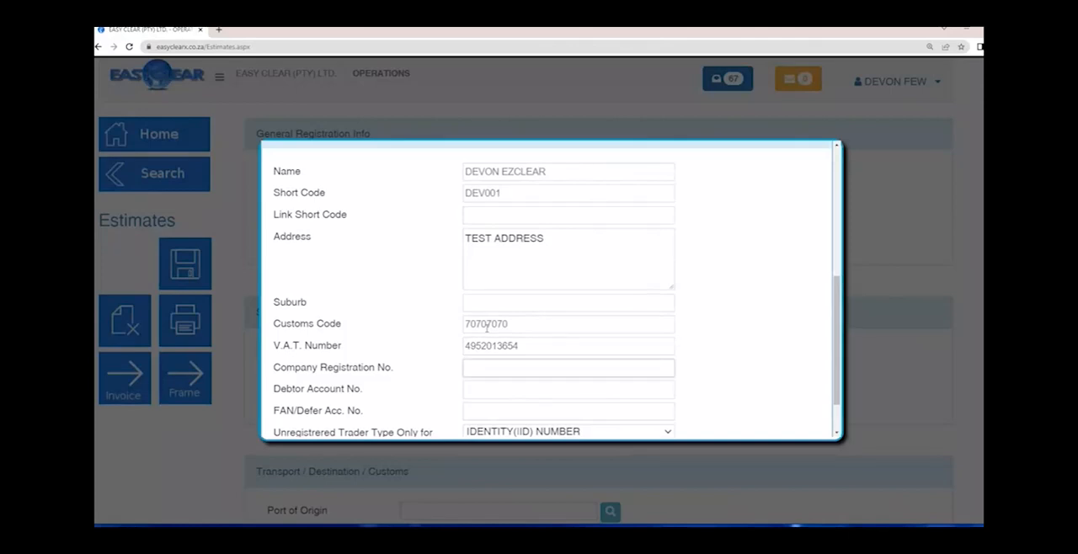
- Leave the Company Registration No. blank and enter the client's debtor account number
{"action": "key", "text": "Tab"}
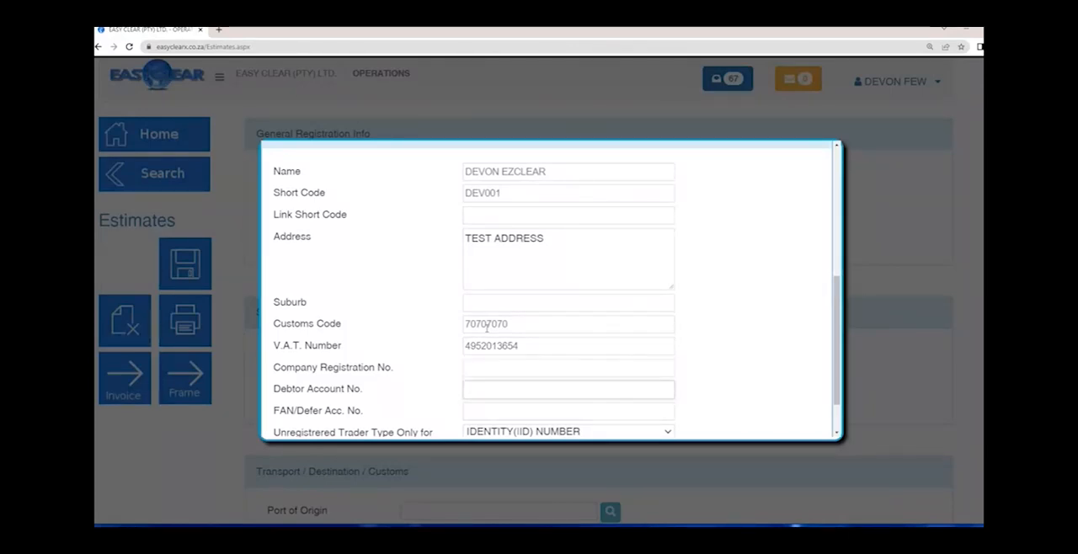
{"action": "type", "text": "ADEV001"}
{"action": "type", "text": "CC_"}
- Check the customs and V.A.T. entries, and choose IDENTITY(IID) NUMBER as the Unregistered Trader Type for Personal Effects
{"action": "scroll", "coordinate": [395, 348], "scroll_direction": "down", "scroll_amount": 1}
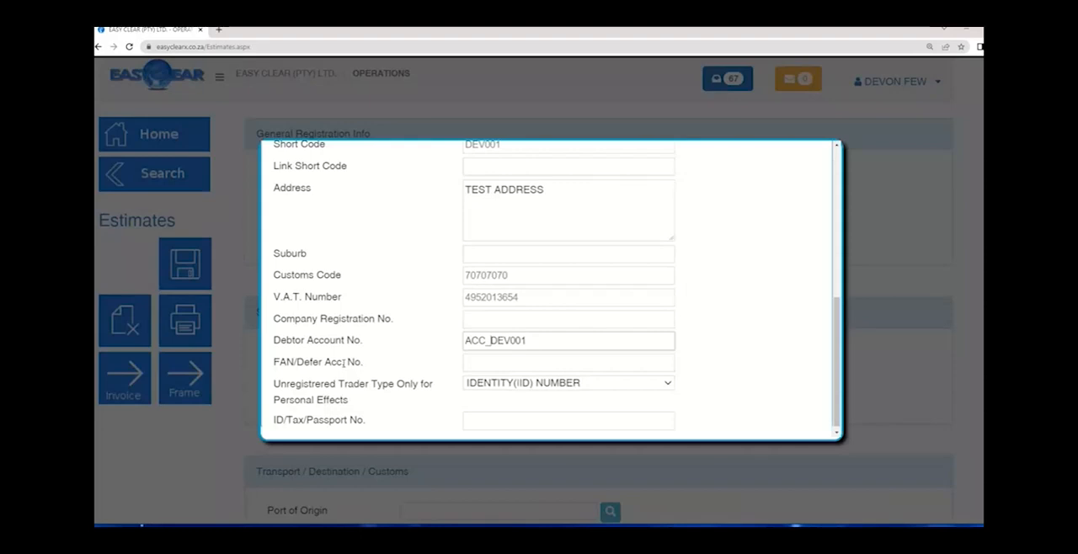
{"action": "double_click", "coordinate": [521, 281]}
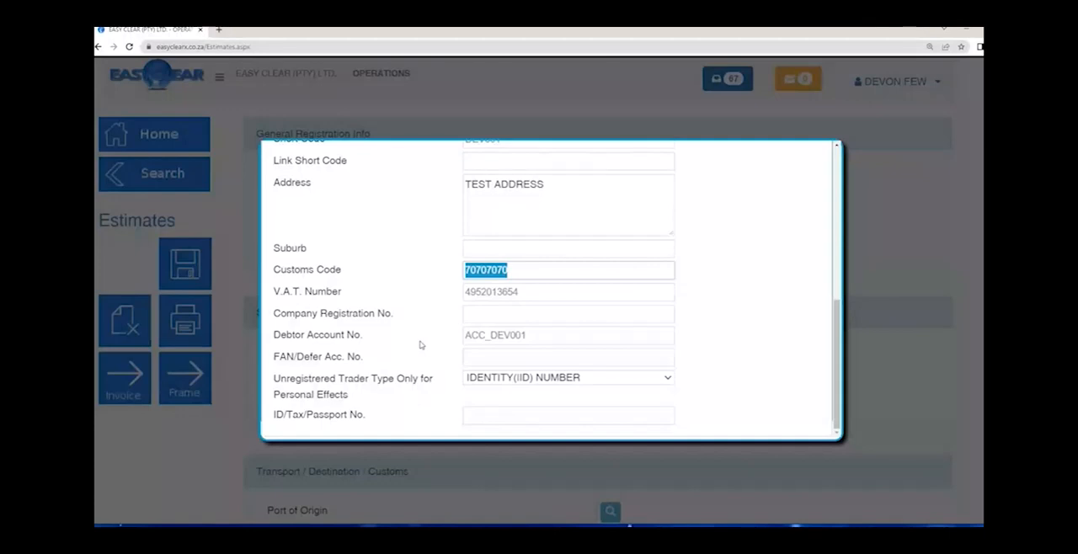
{"action": "left_click_drag", "start_coordinate": [418, 379], "coordinate": [295, 379]}
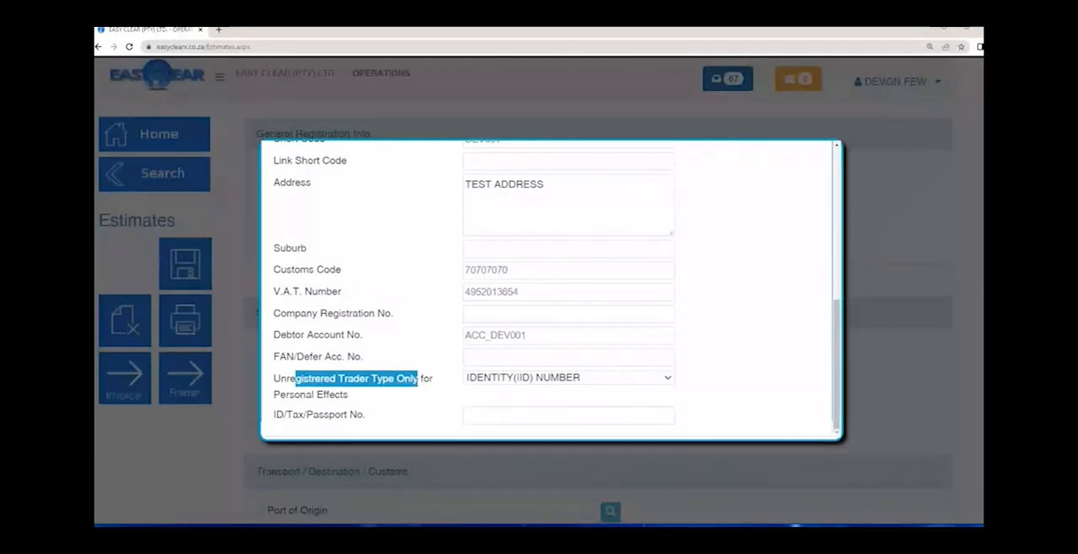
{"action": "scroll", "coordinate": [501, 292], "scroll_direction": "up", "scroll_amount": 2}
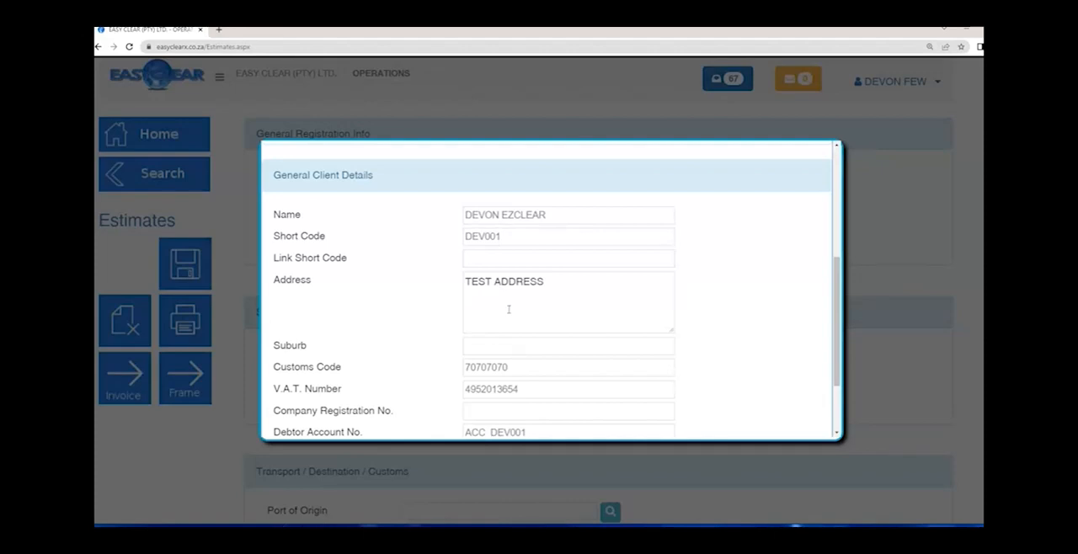
{"action": "left_click_drag", "start_coordinate": [285, 365], "coordinate": [383, 386]}
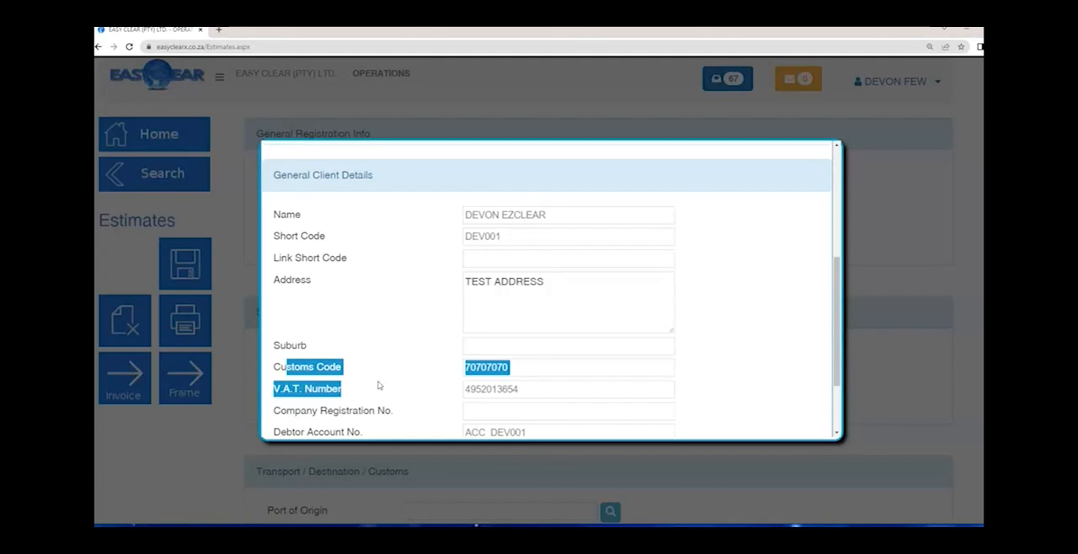
{"action": "scroll", "coordinate": [379, 385], "scroll_direction": "down", "scroll_amount": 2}
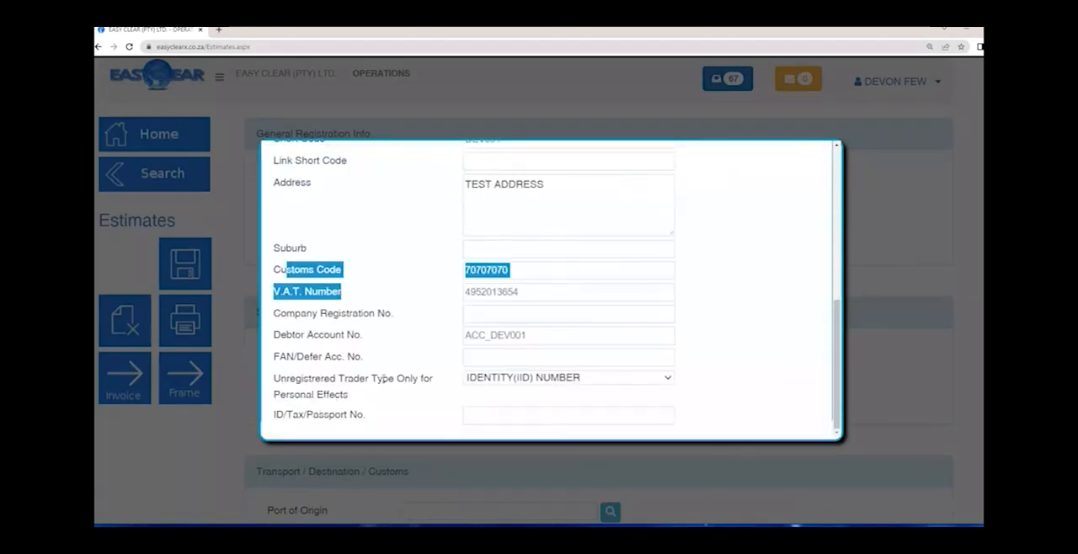
{"action": "left_click", "coordinate": [497, 378]}
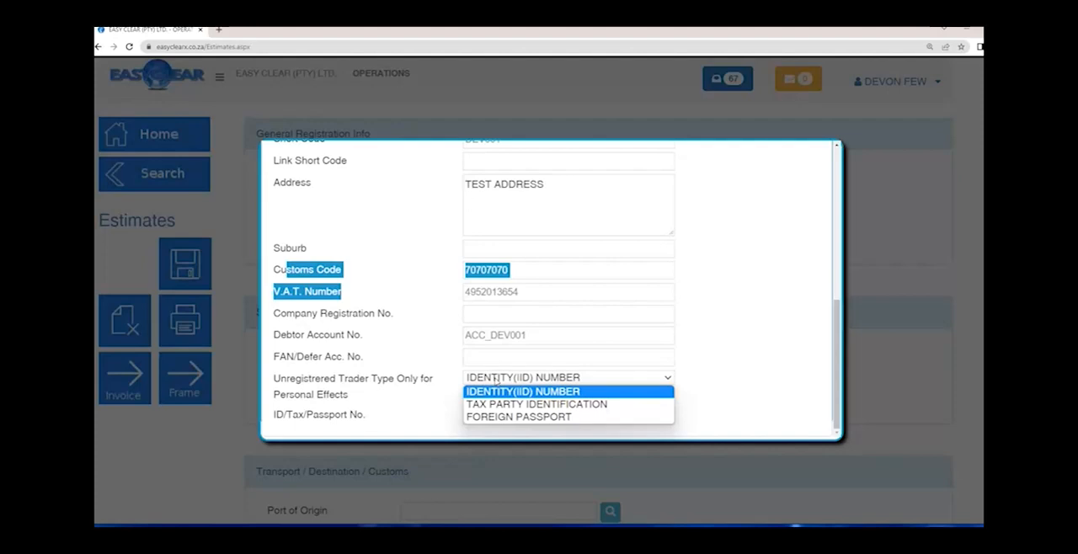
{"action": "left_click", "coordinate": [489, 392]}
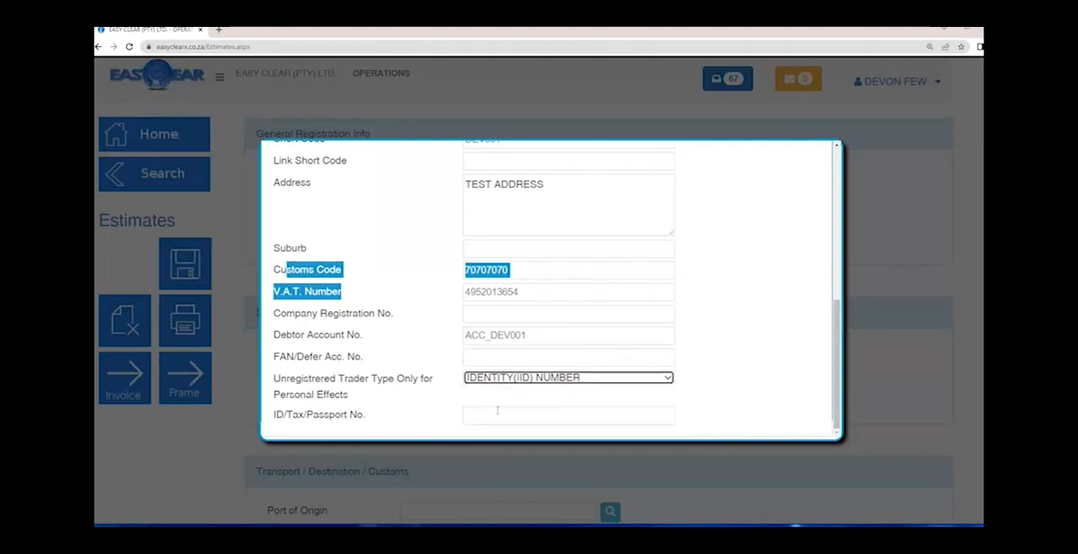
- Fill in the client's identity number as the ID/Tax/Passport No
{"action": "left_click", "coordinate": [497, 413]}
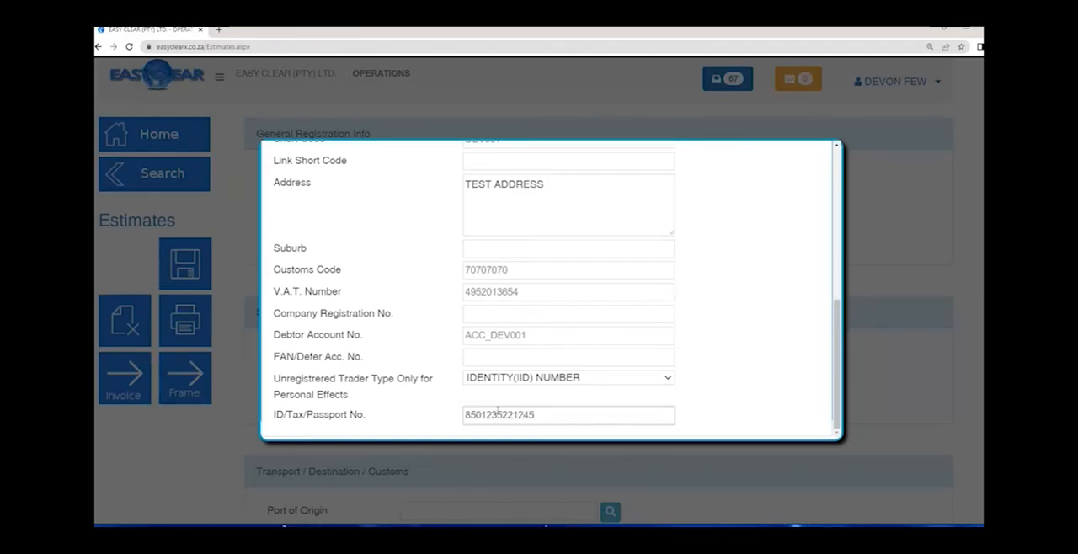
{"action": "double_click", "coordinate": [498, 413]}
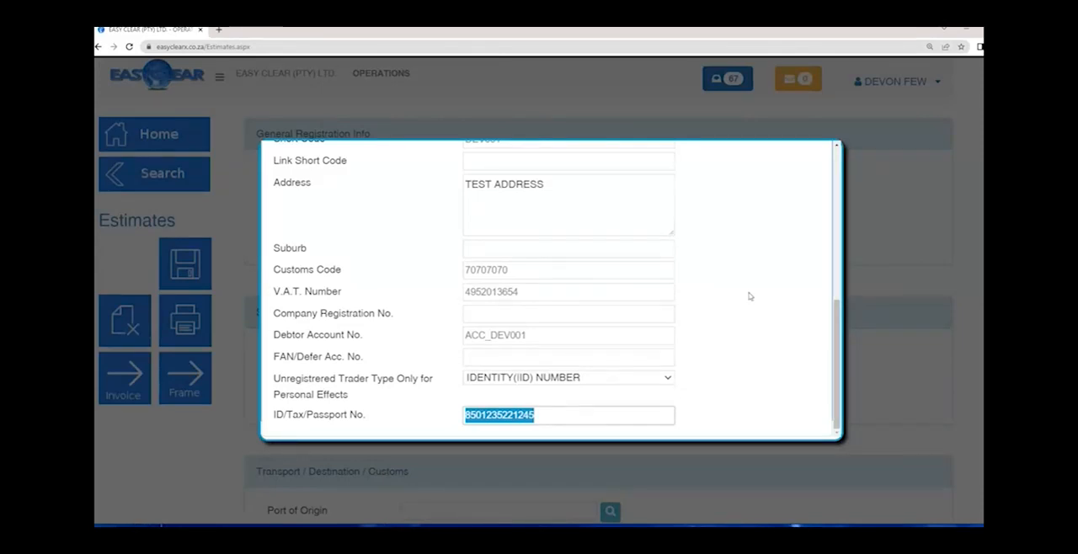
- Save the new importer client and open its full record in Client Maintenance
{"action": "scroll", "coordinate": [739, 210], "scroll_direction": "up", "scroll_amount": 5}
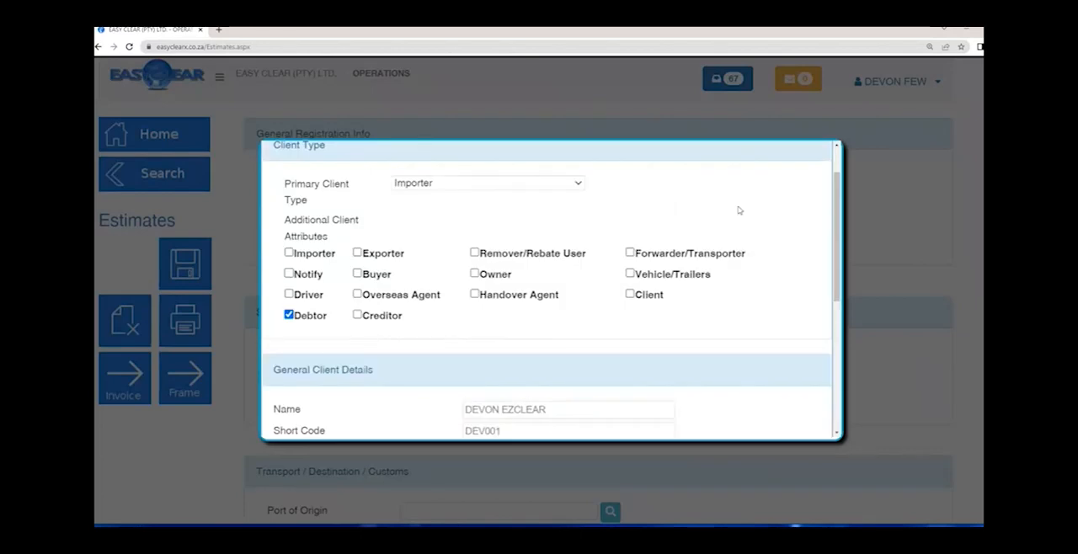
{"action": "scroll", "coordinate": [739, 209], "scroll_direction": "up", "scroll_amount": 1}
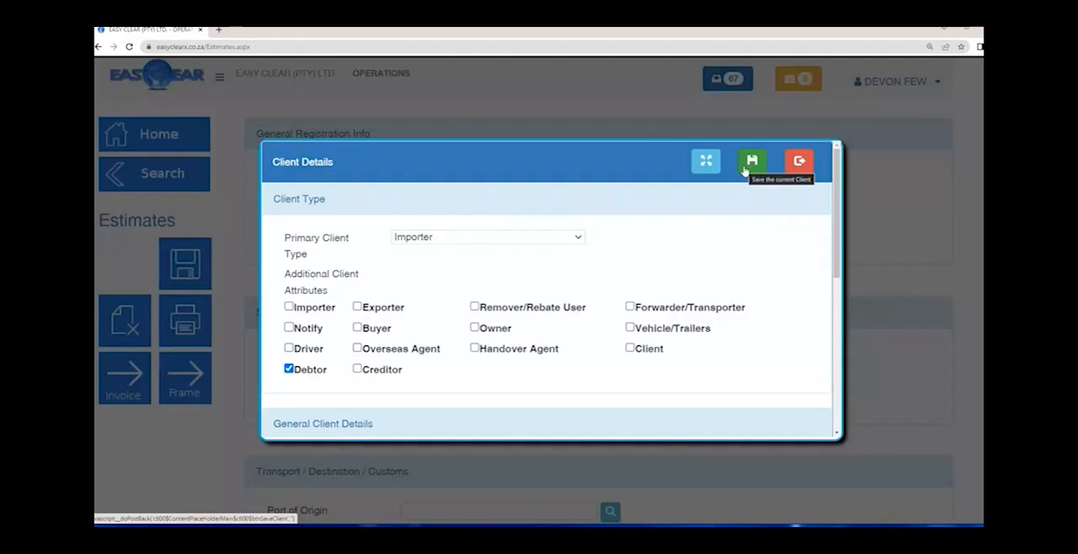
{"action": "left_click", "coordinate": [746, 169]}
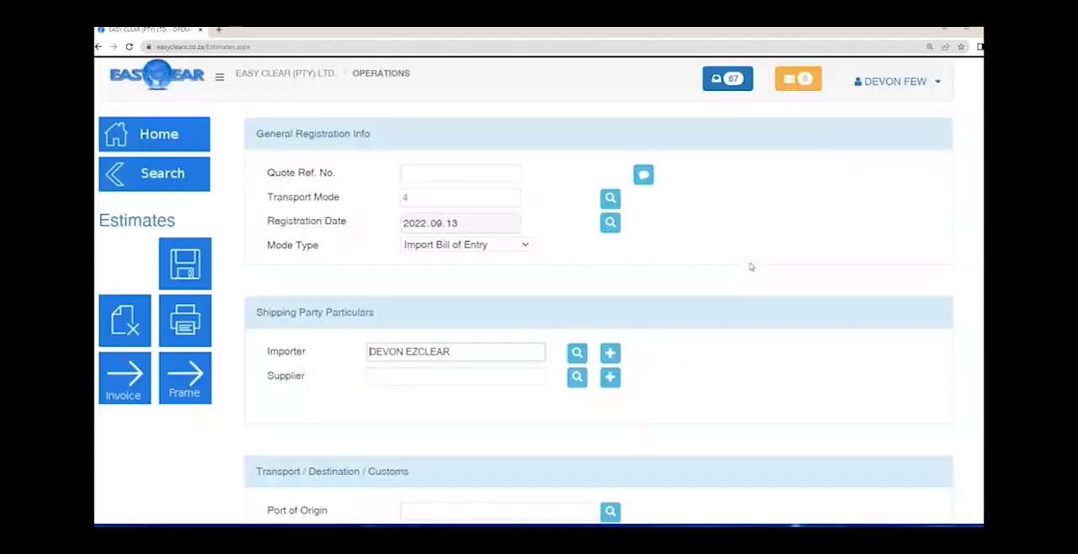
{"action": "left_click", "coordinate": [608, 356]}
{"action": "left_click", "coordinate": [706, 162]}
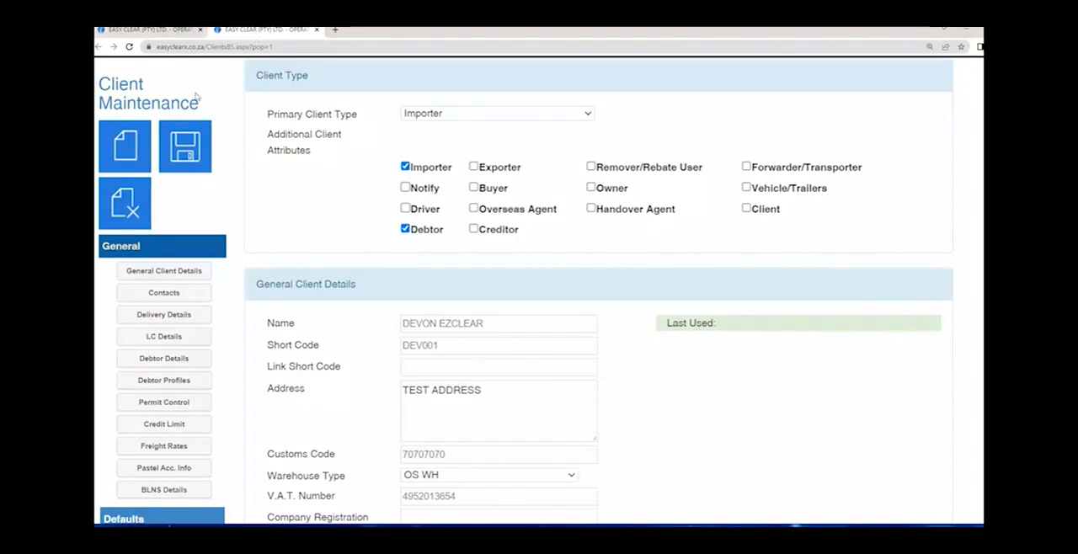
- Review the new client's record in Client Maintenance against the importer filled in on the estimate, ending on the estimate
{"action": "triple_click", "coordinate": [230, 85]}
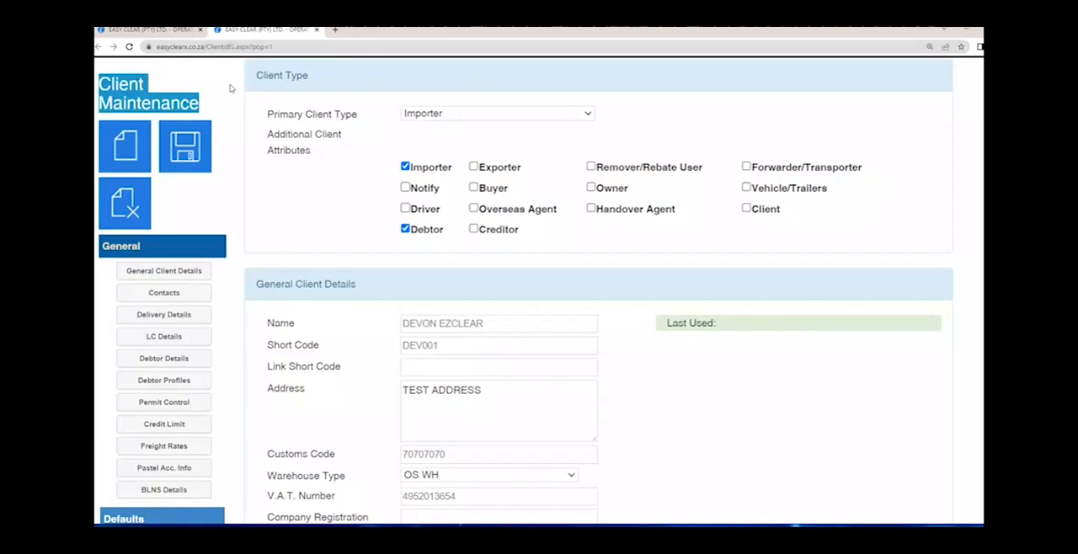
{"action": "left_click", "coordinate": [168, 69]}
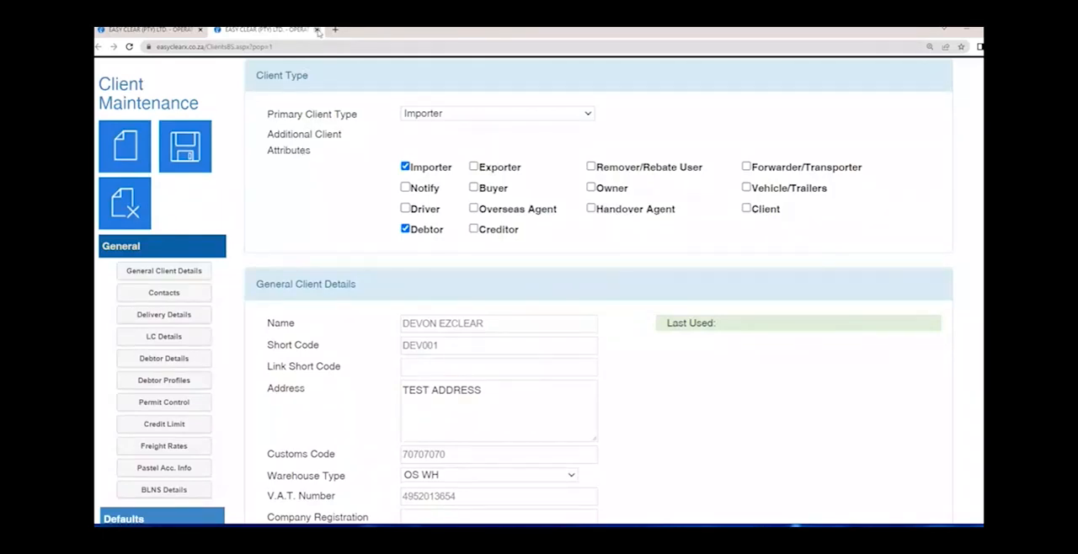
{"action": "left_click", "coordinate": [157, 33]}
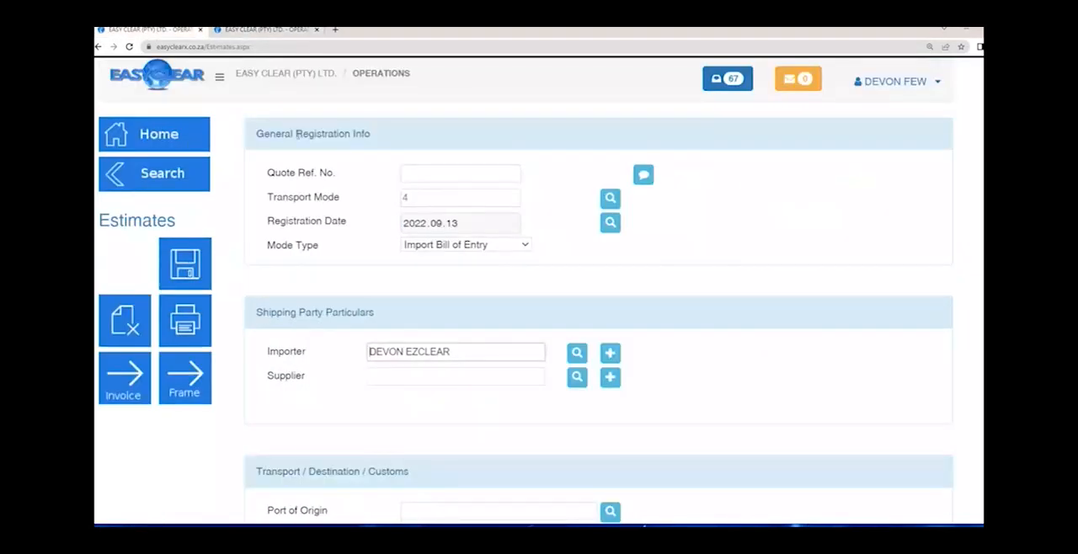
{"action": "left_click", "coordinate": [288, 33]}
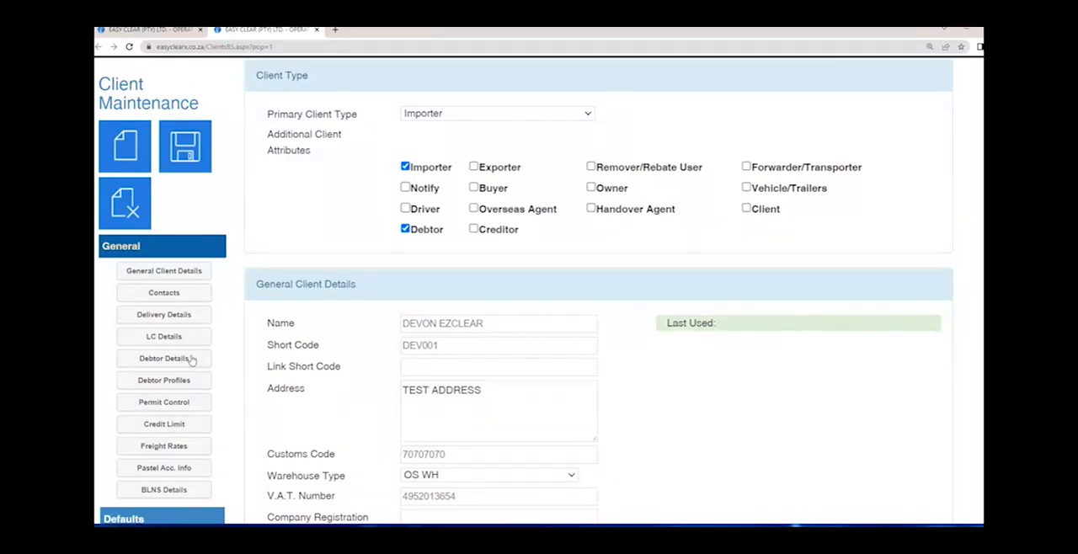
{"action": "left_click", "coordinate": [165, 30]}
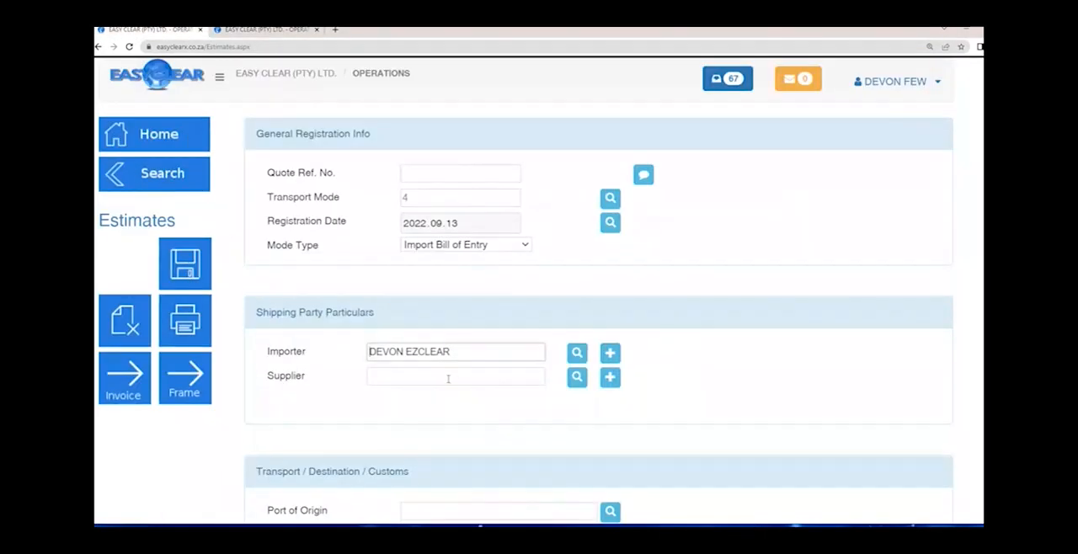
- Choose Tae Sung Industrial Co.Ltd as the estimate's Supplier
{"action": "left_click", "coordinate": [409, 377]}
{"action": "type", "text": "T"}
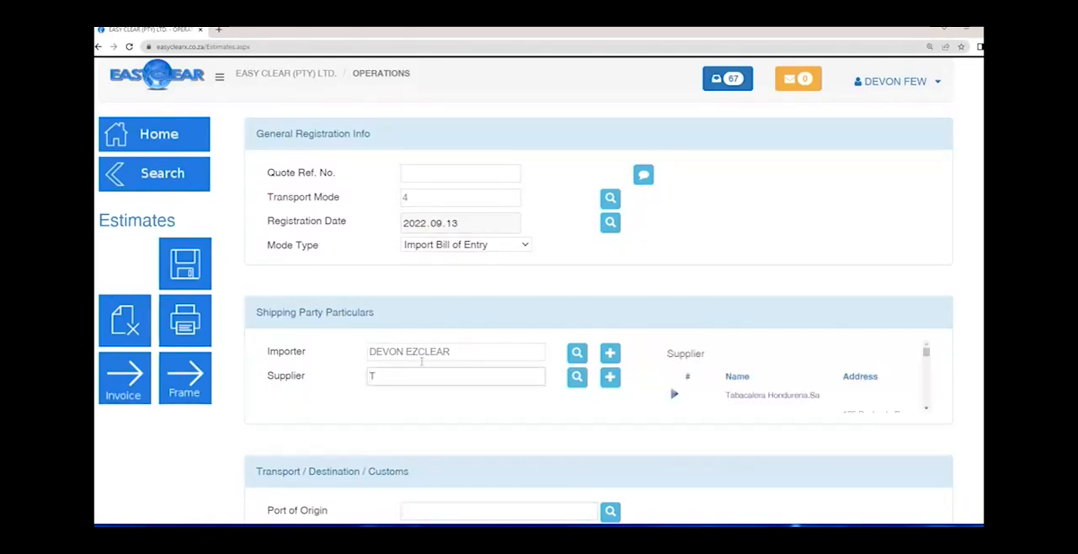
{"action": "scroll", "coordinate": [734, 405], "scroll_direction": "down", "scroll_amount": 1}
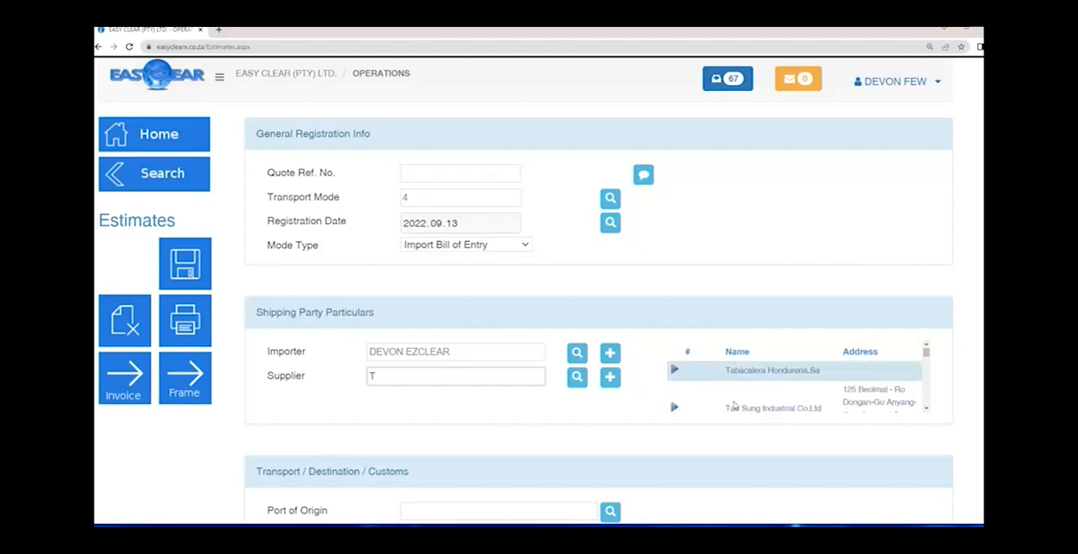
{"action": "scroll", "coordinate": [739, 396], "scroll_direction": "down", "scroll_amount": 1}
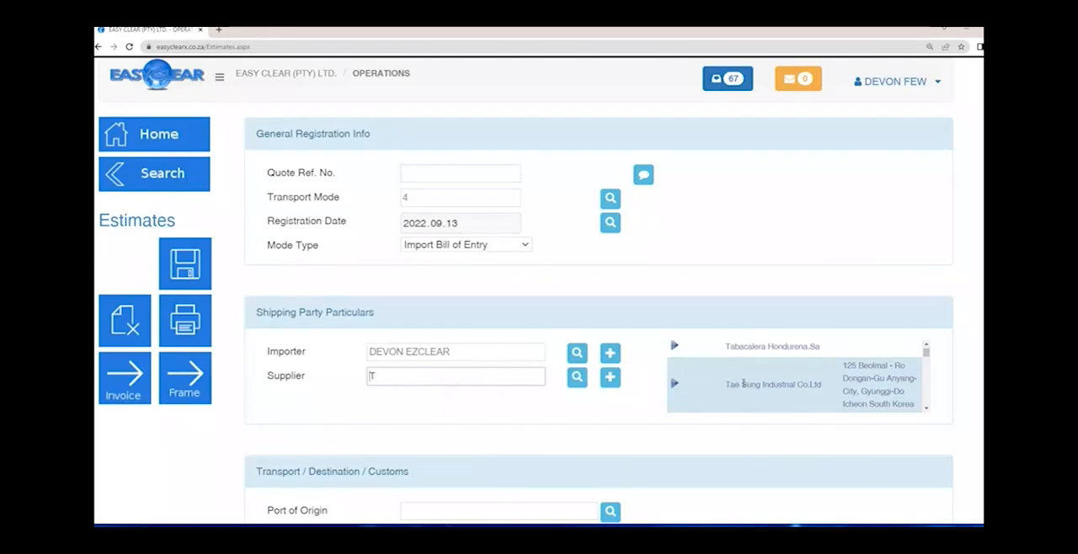
{"action": "type", "text": "AE"}
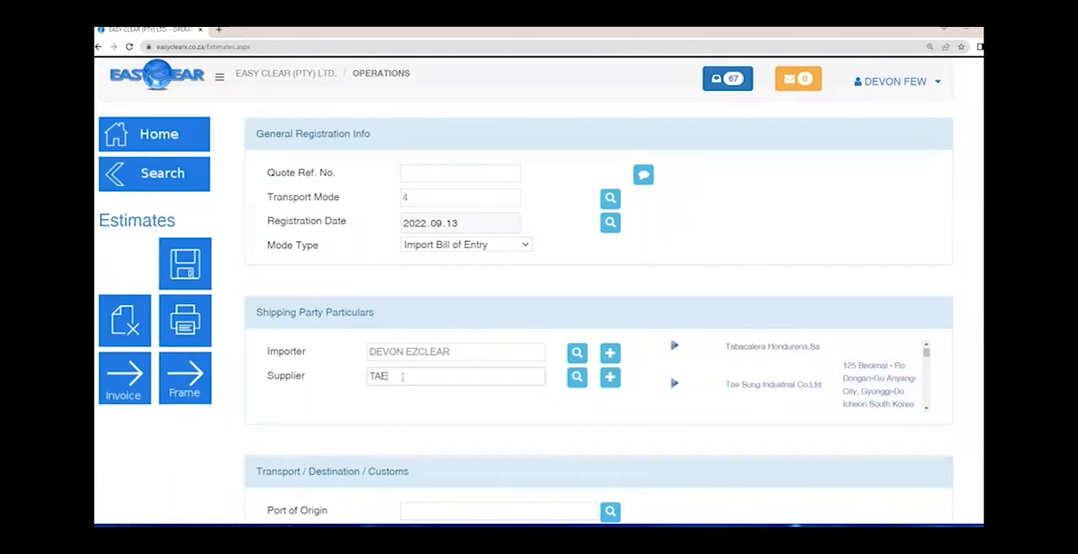
{"action": "type", "text": " SU"}
{"action": "key", "text": "Return"}
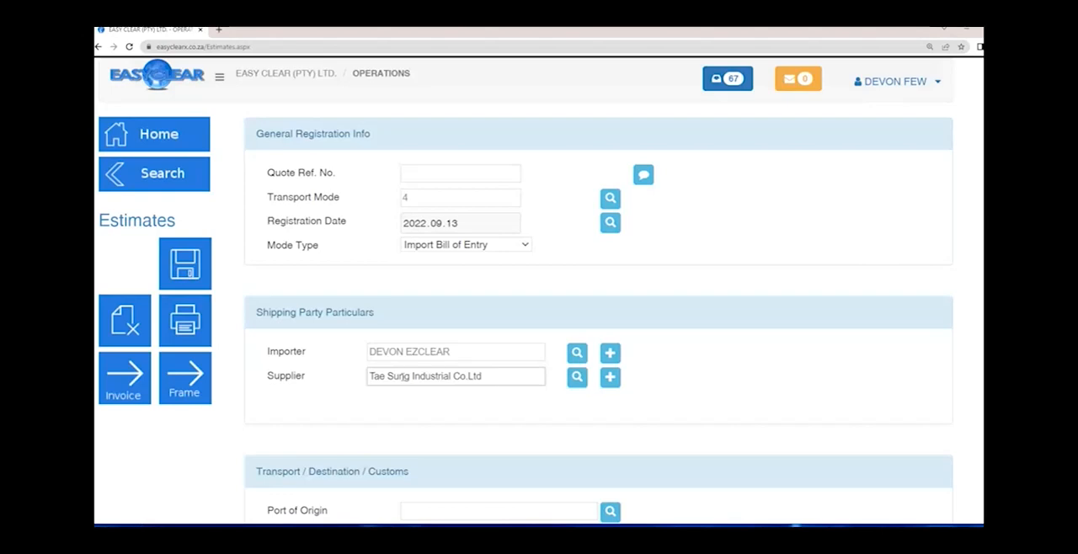
{"action": "left_click_drag", "start_coordinate": [400, 376], "coordinate": [491, 376]}
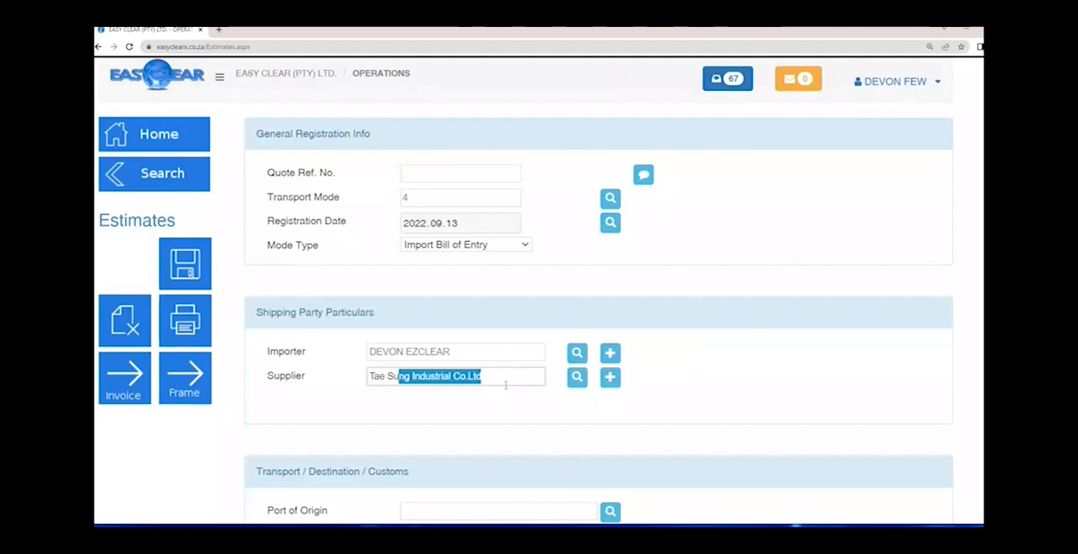
{"action": "key", "text": "Tab"}
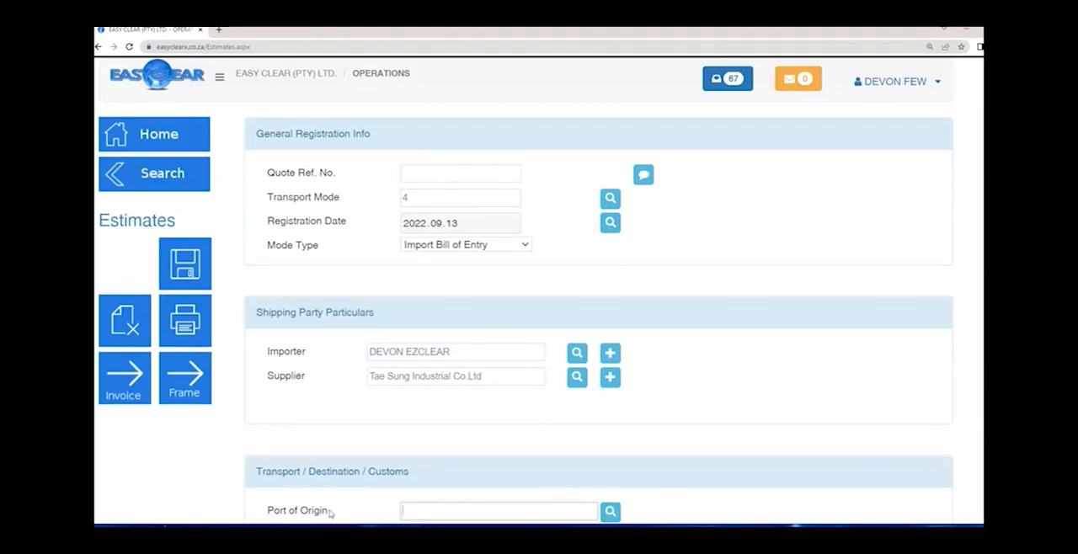
- Enter Maputo as the Port of Origin under Transport / Destination / Customs
{"action": "scroll", "coordinate": [777, 337], "scroll_direction": "down", "scroll_amount": 3}
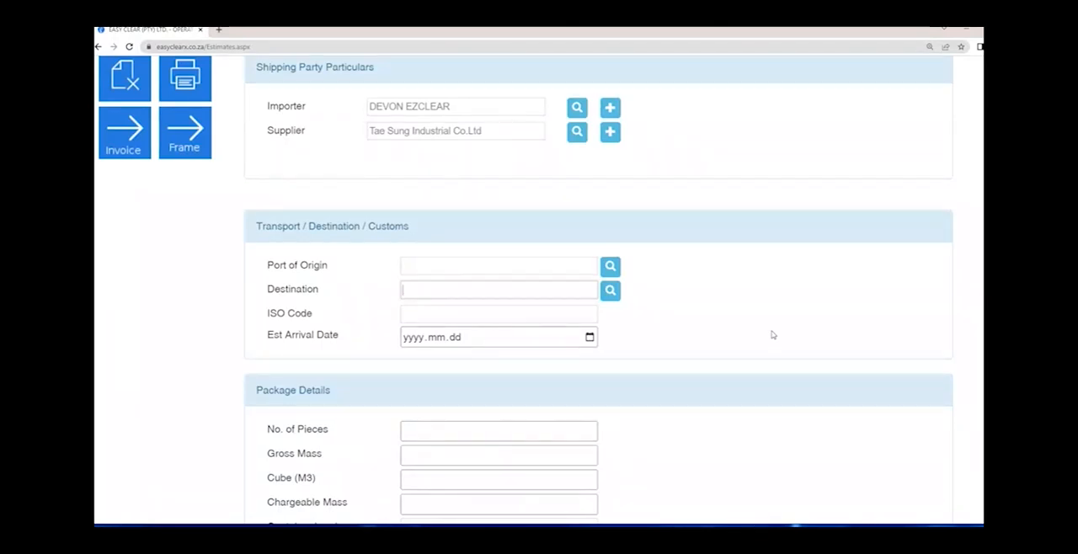
{"action": "left_click", "coordinate": [418, 259]}
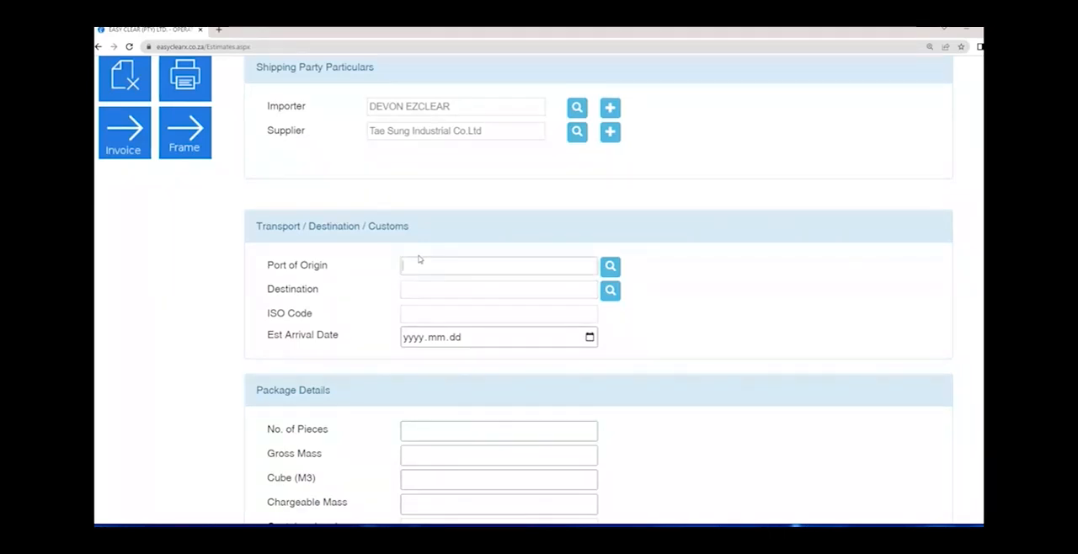
{"action": "key", "text": "Tab"}
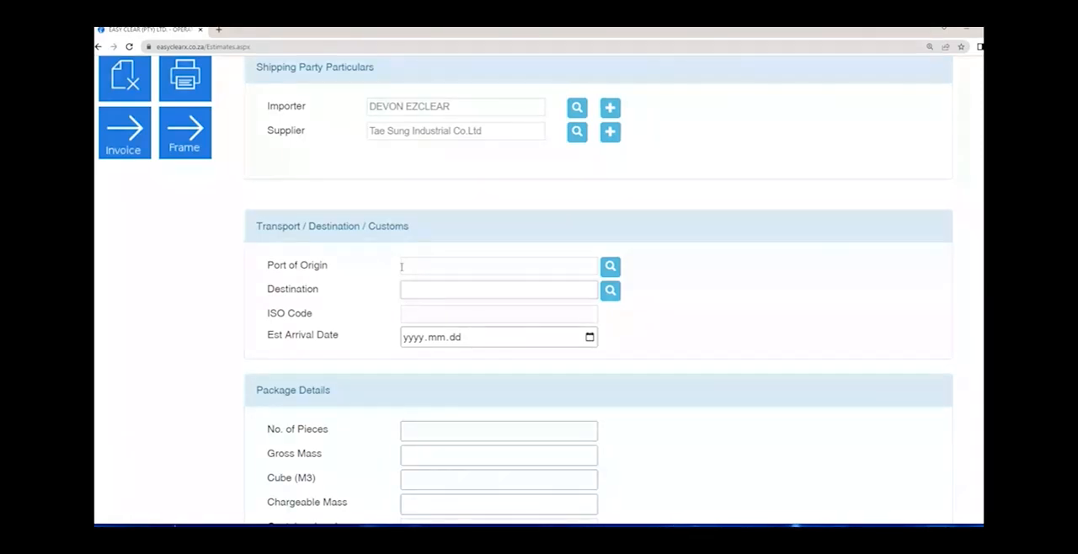
{"action": "left_click", "coordinate": [402, 268]}
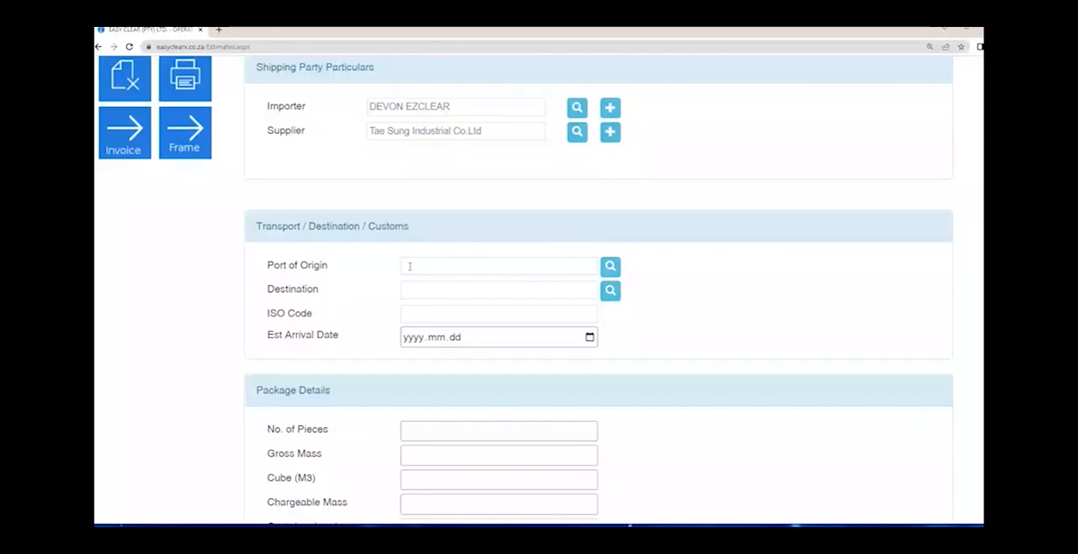
{"action": "left_click", "coordinate": [475, 263]}
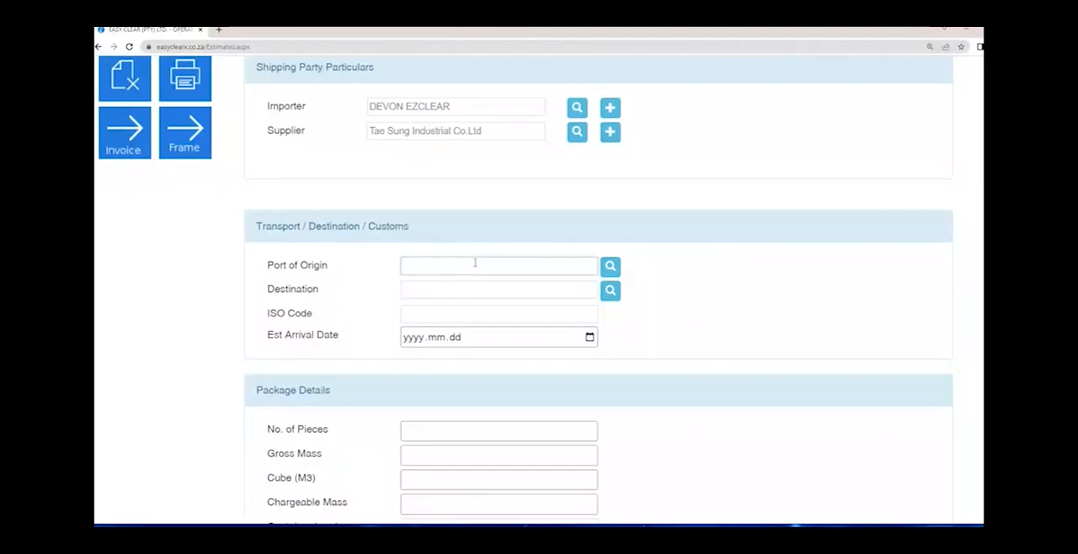
{"action": "type", "text": "Maputo"}
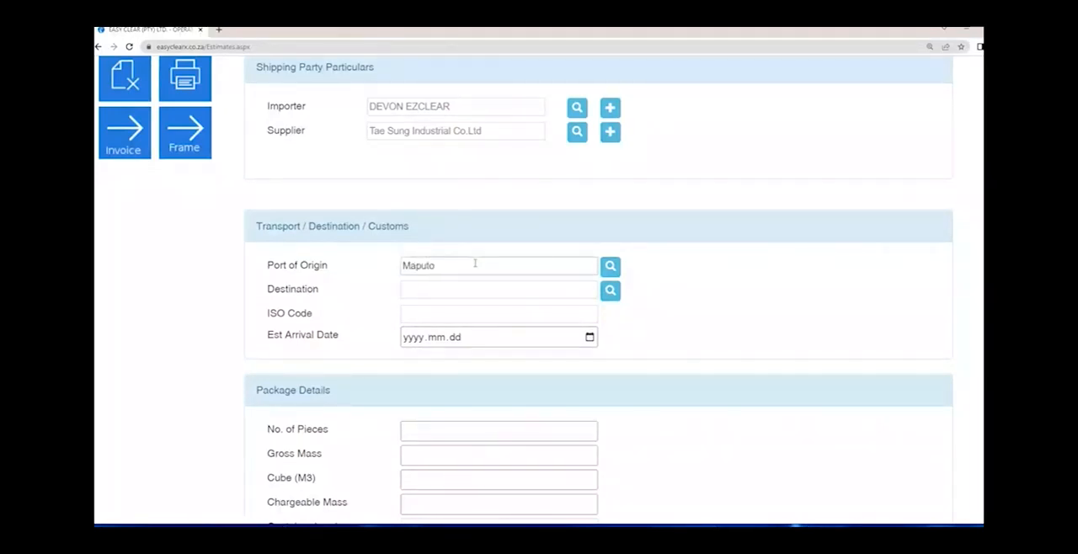
{"action": "double_click", "coordinate": [475, 263]}
{"action": "left_click", "coordinate": [318, 289]}
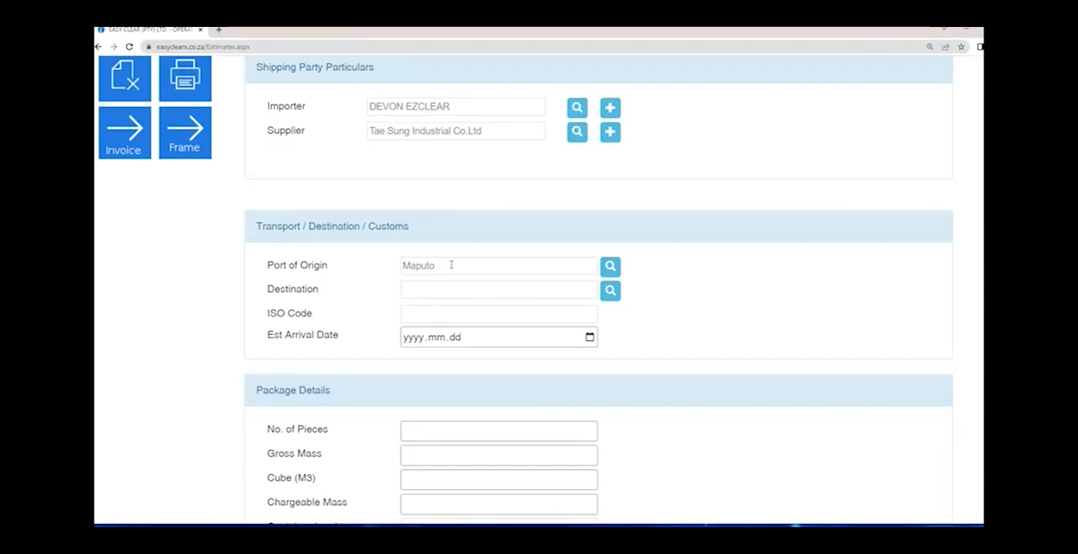
- Set the Port of Origin to John F Kennedy intl
{"action": "left_click_drag", "start_coordinate": [452, 265], "coordinate": [352, 264]}
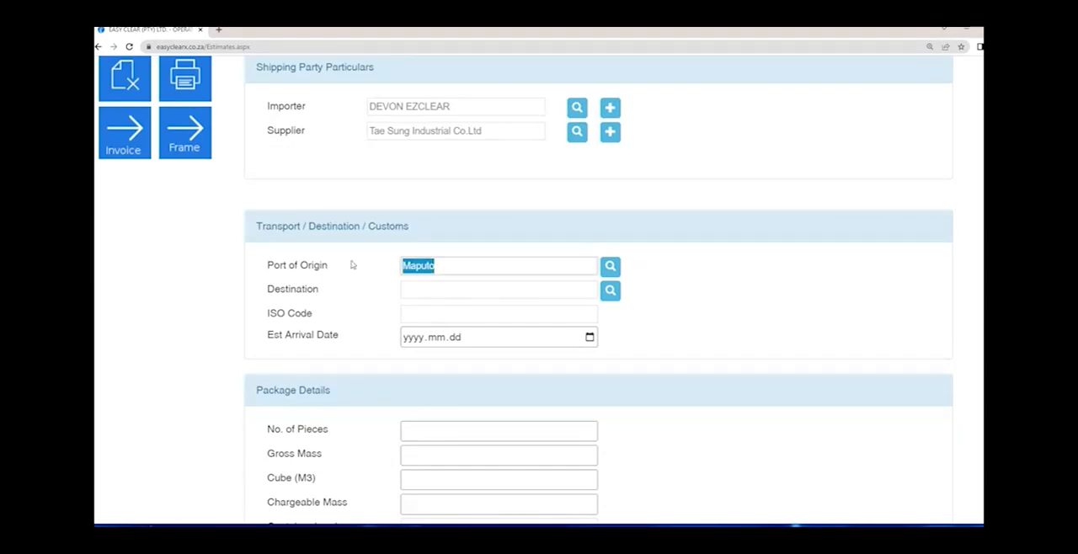
{"action": "type", "text": "JOHN"}
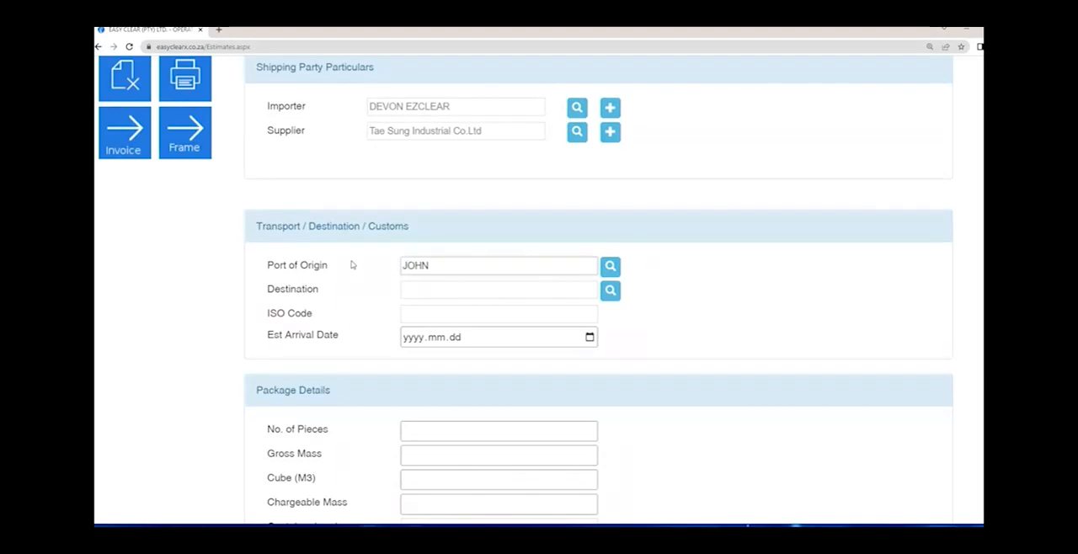
{"action": "type", "text": " F"}
{"action": "key", "text": "Down"}
{"action": "key", "text": "Return"}
{"action": "left_click_drag", "start_coordinate": [433, 265], "coordinate": [510, 268]}
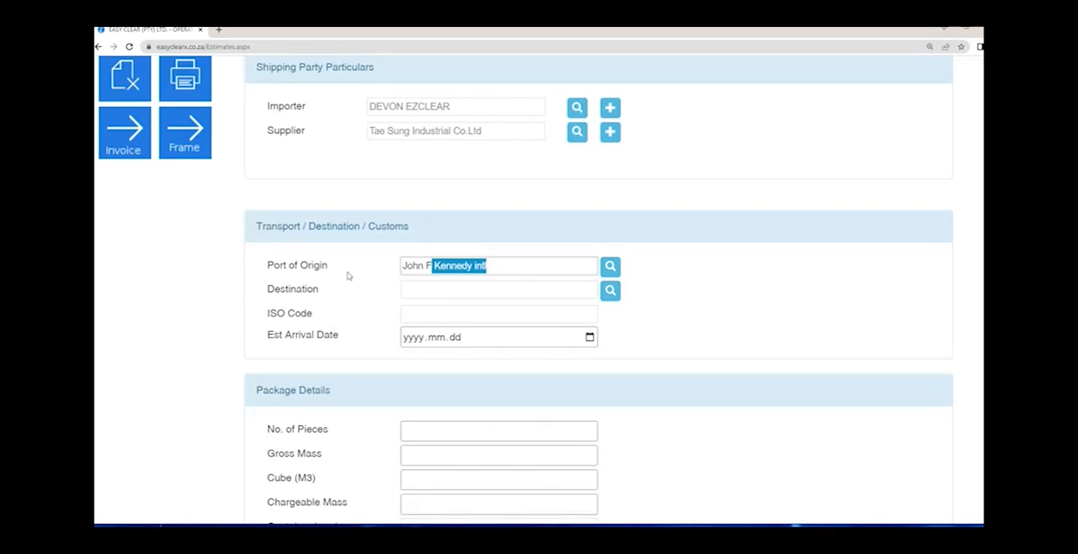
- Set the Destination to JHB Int and check the ISO Code filled in for it
{"action": "left_click", "coordinate": [422, 295]}
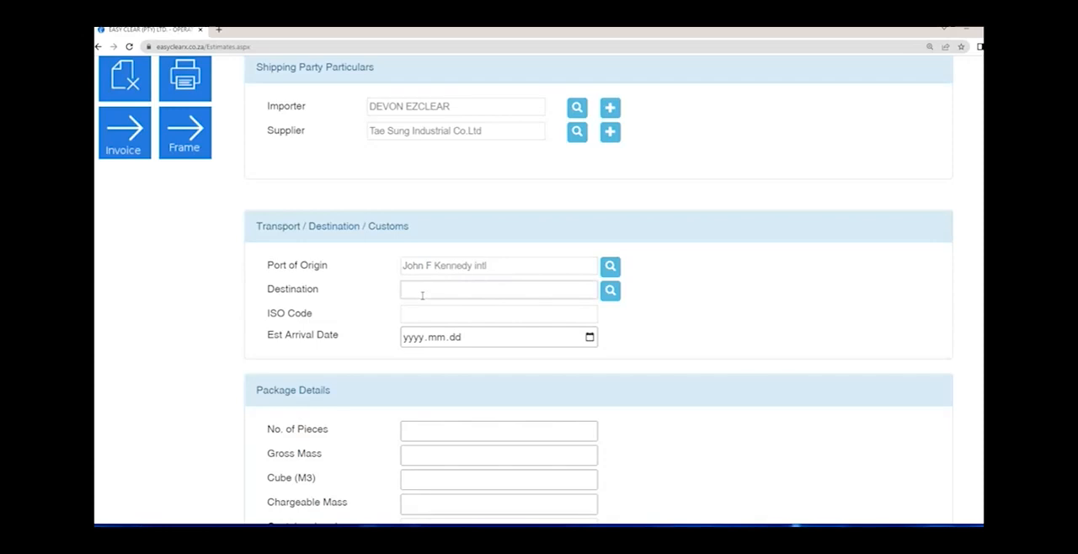
{"action": "type", "text": "OR THAM"}
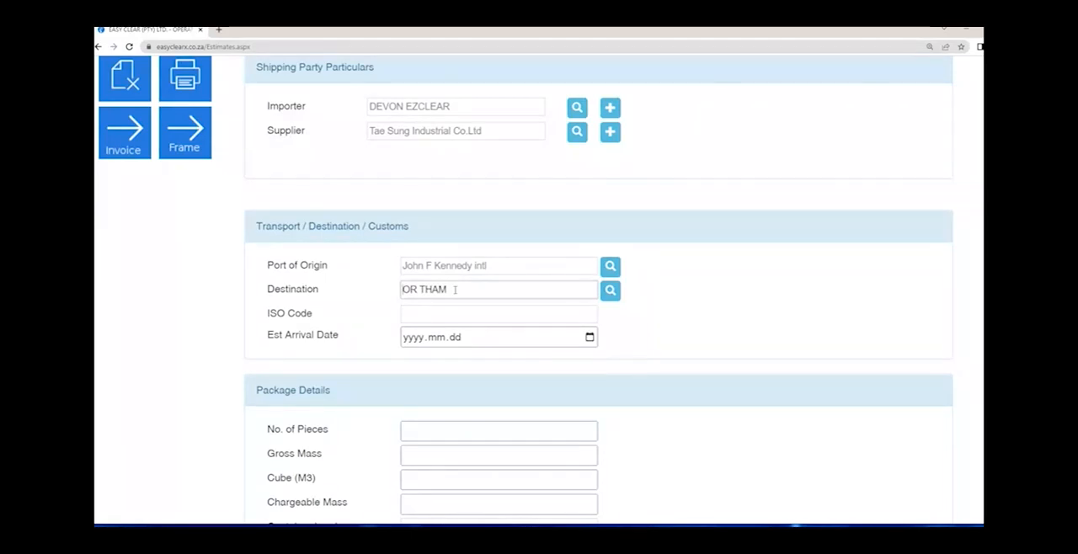
{"action": "left_click_drag", "start_coordinate": [455, 289], "coordinate": [362, 292]}
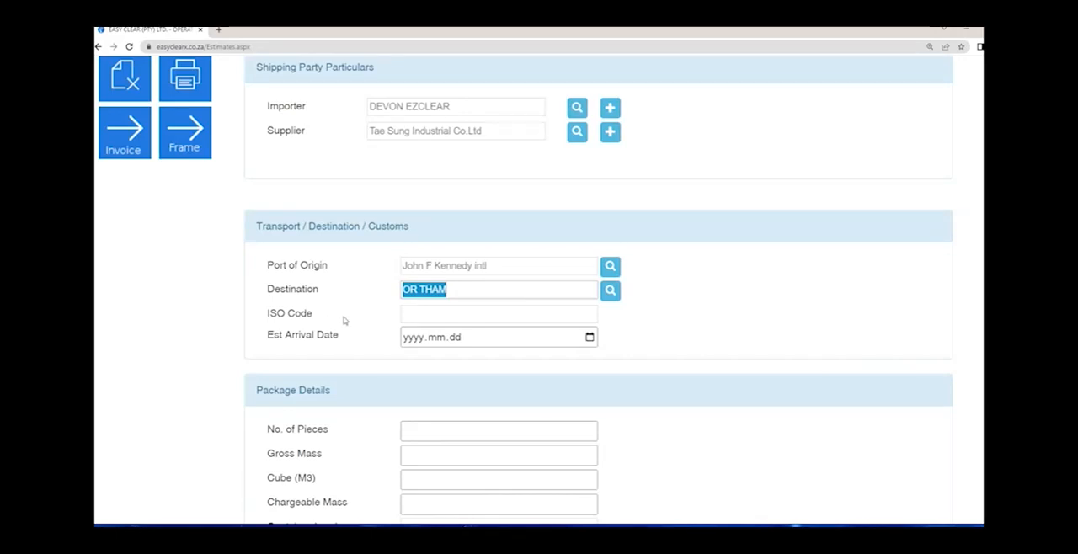
{"action": "type", "text": "JHB Int"}
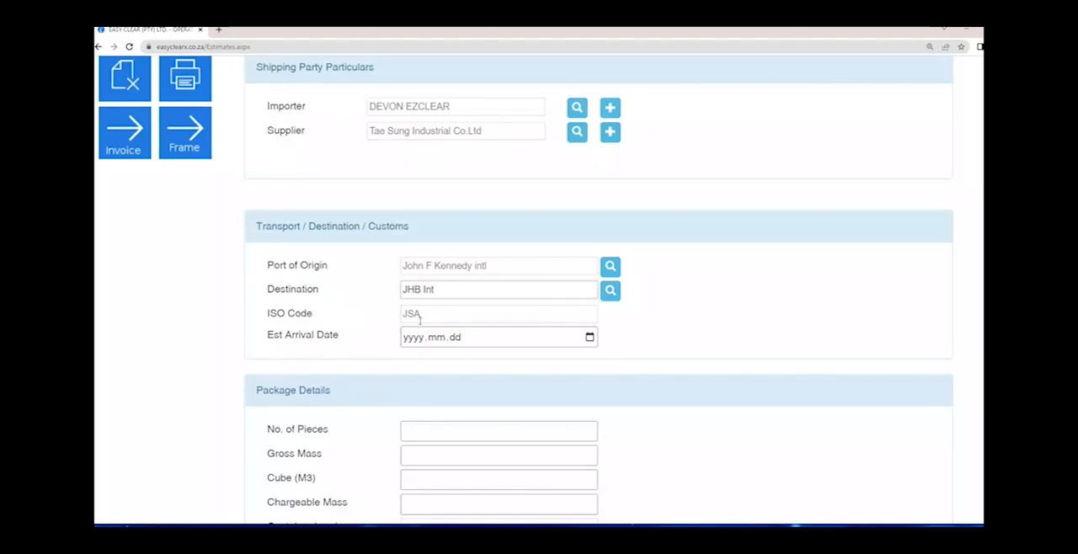
{"action": "left_click_drag", "start_coordinate": [425, 320], "coordinate": [378, 320]}
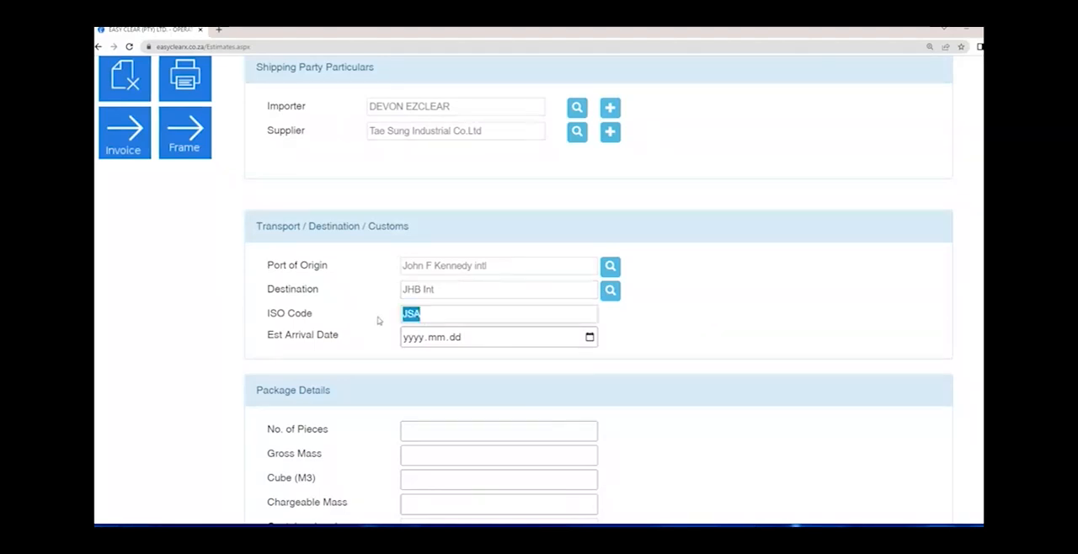
- Set the estimated arrival date to 2022.09.14
{"action": "key", "text": "Tab"}
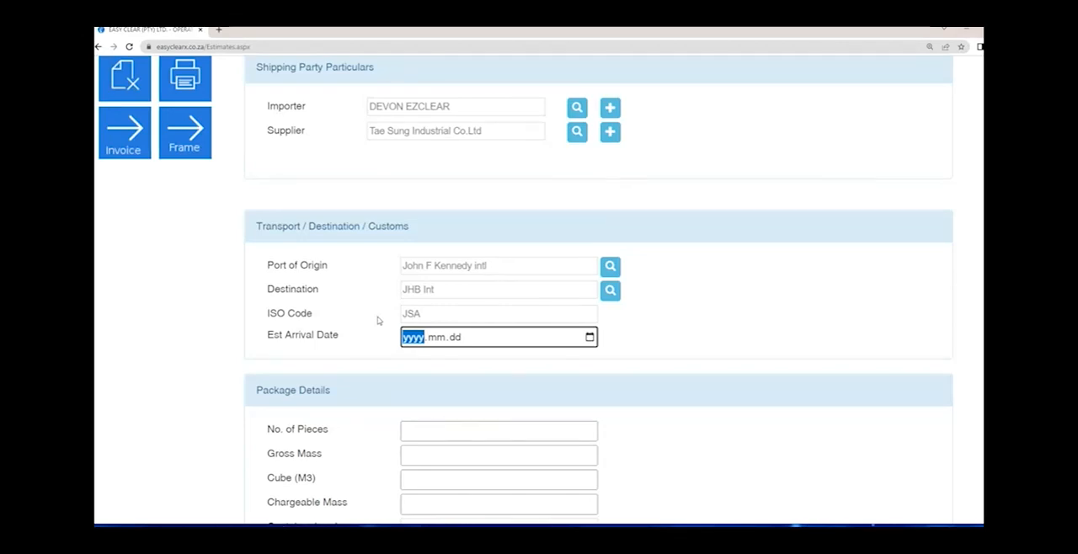
{"action": "type", "text": "2020"}
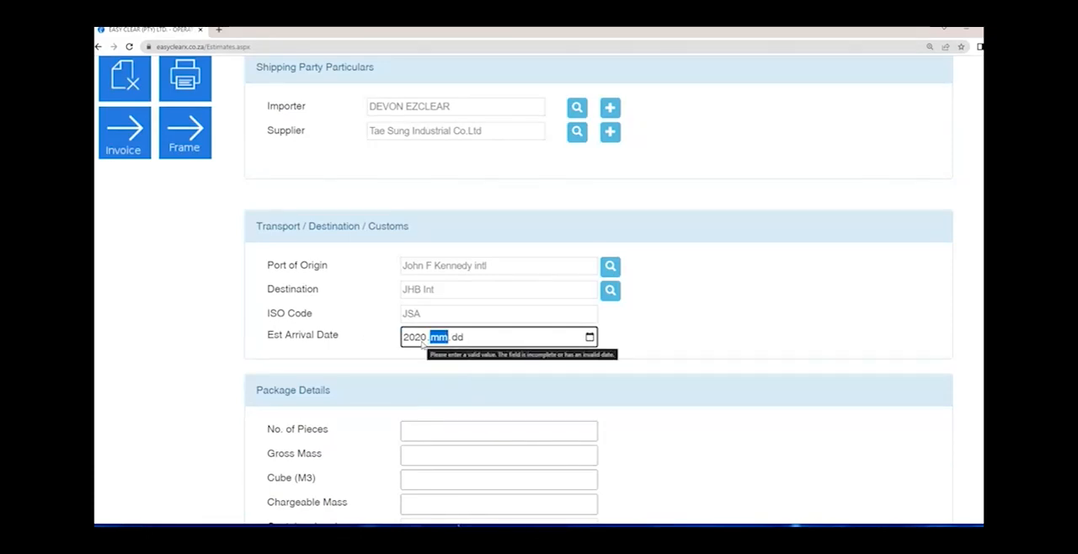
{"action": "left_click", "coordinate": [421, 339]}
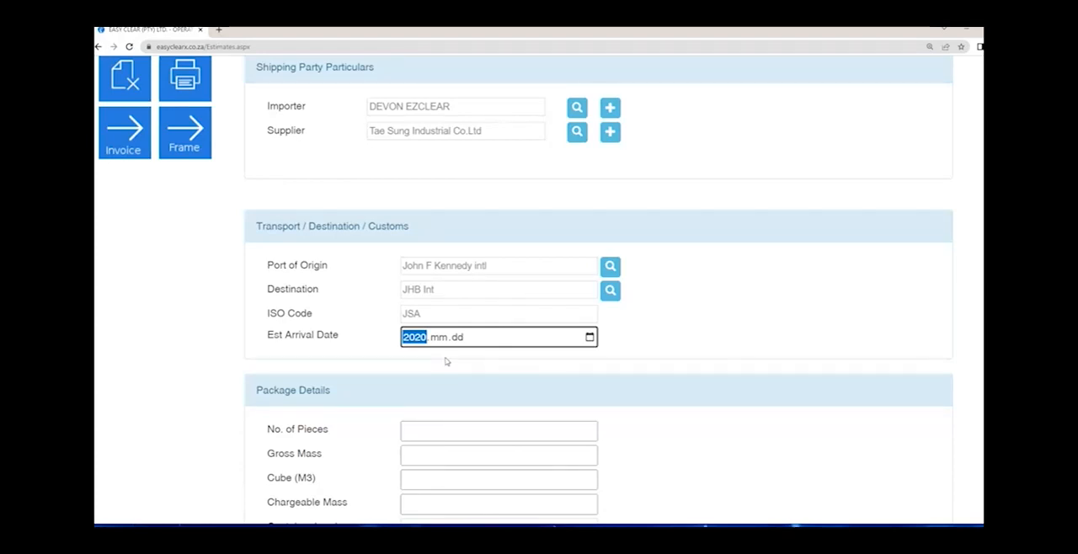
{"action": "left_click", "coordinate": [589, 338]}
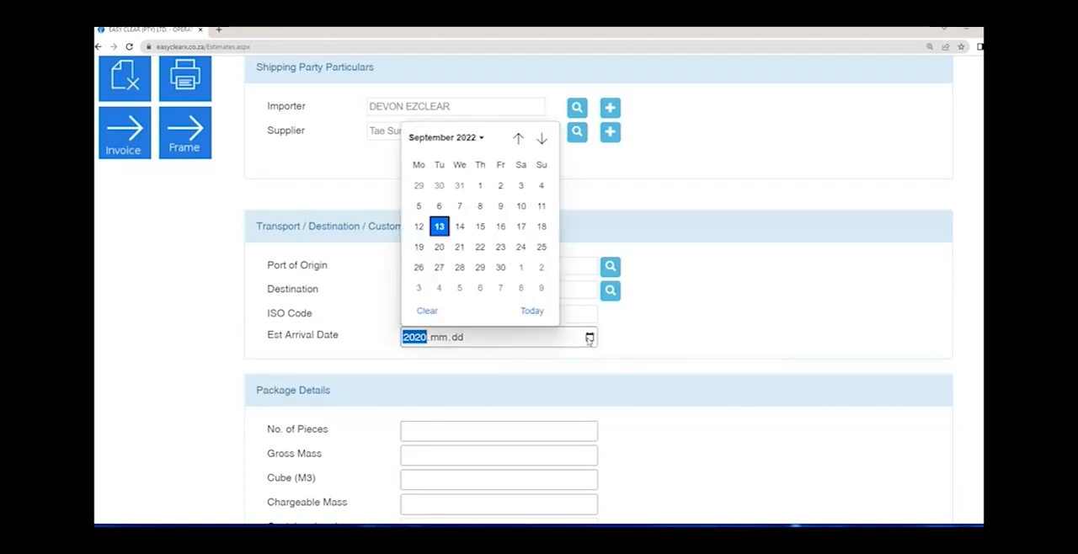
{"action": "left_click", "coordinate": [478, 207]}
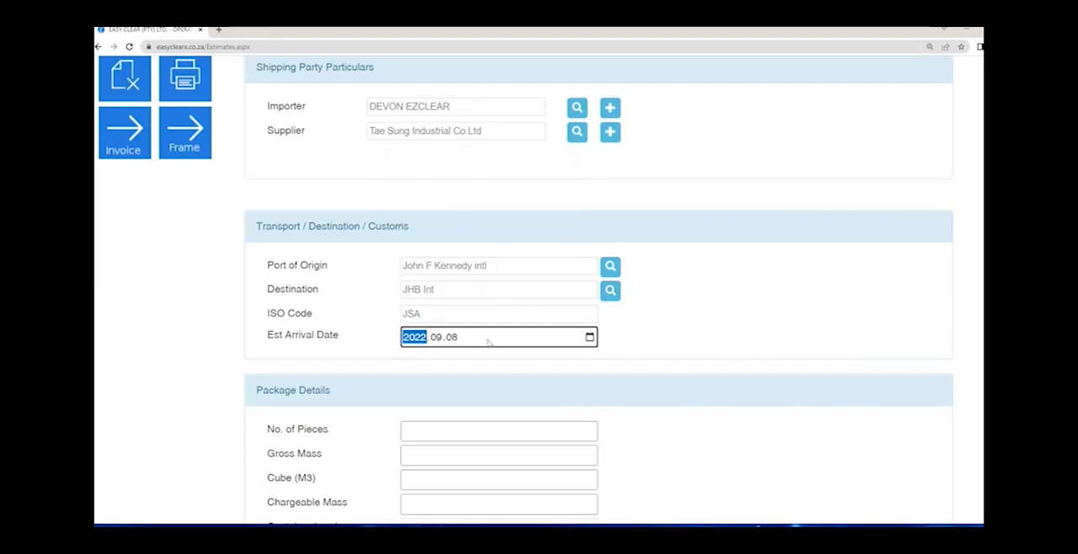
{"action": "left_click", "coordinate": [452, 337]}
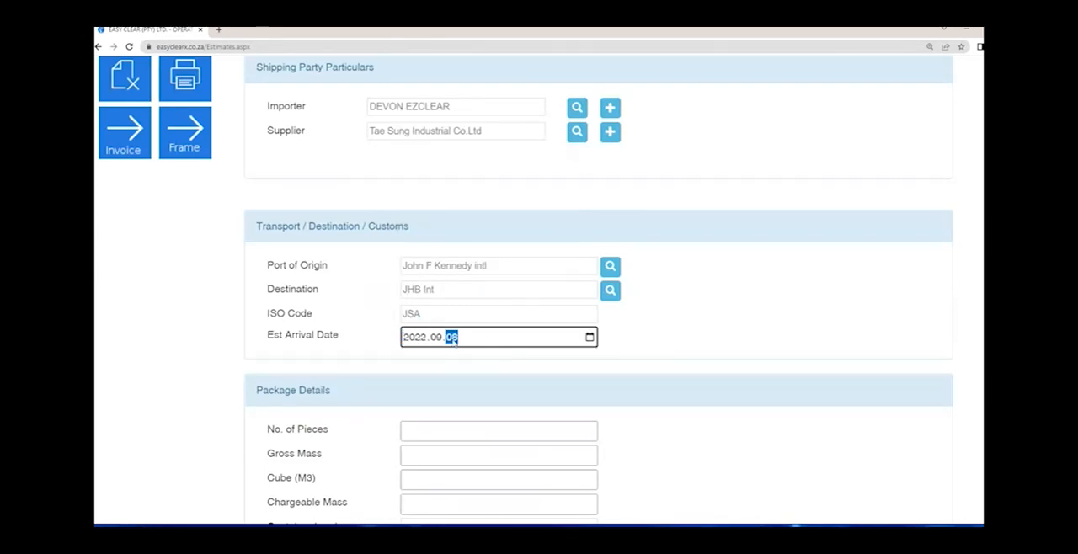
{"action": "type", "text": "14"}
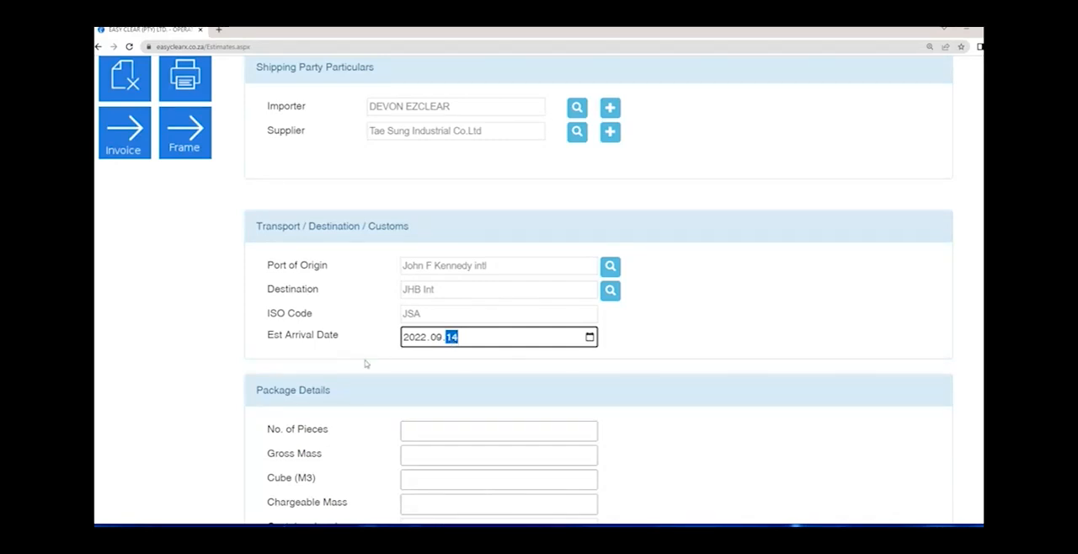
- Enter 10 as the No. of Pieces and 110 as the Gross Mass under Package Details
{"action": "key", "text": "Tab"}
{"action": "type", "text": "10"}
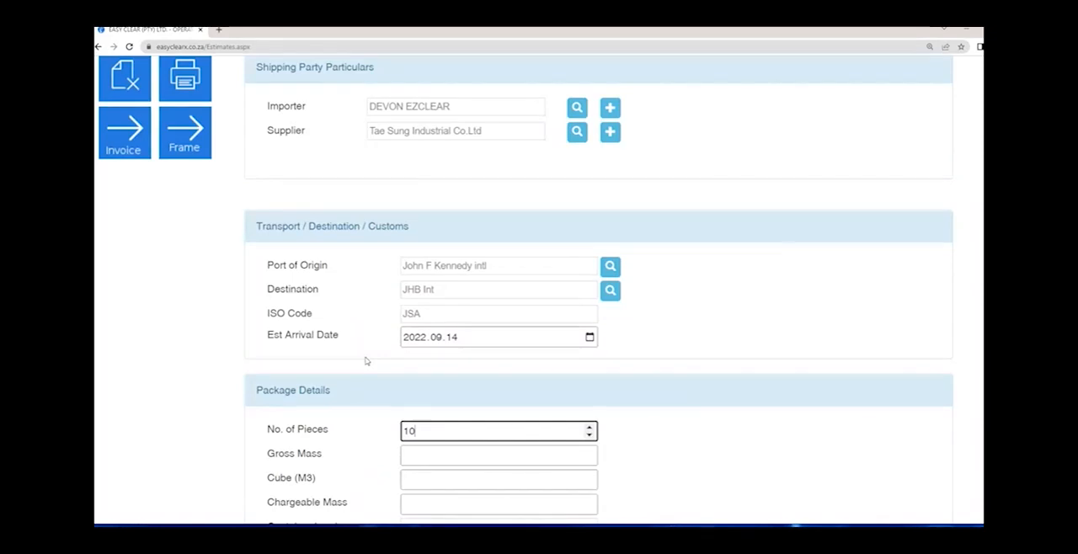
{"action": "key", "text": "Tab"}
{"action": "type", "text": "110"}
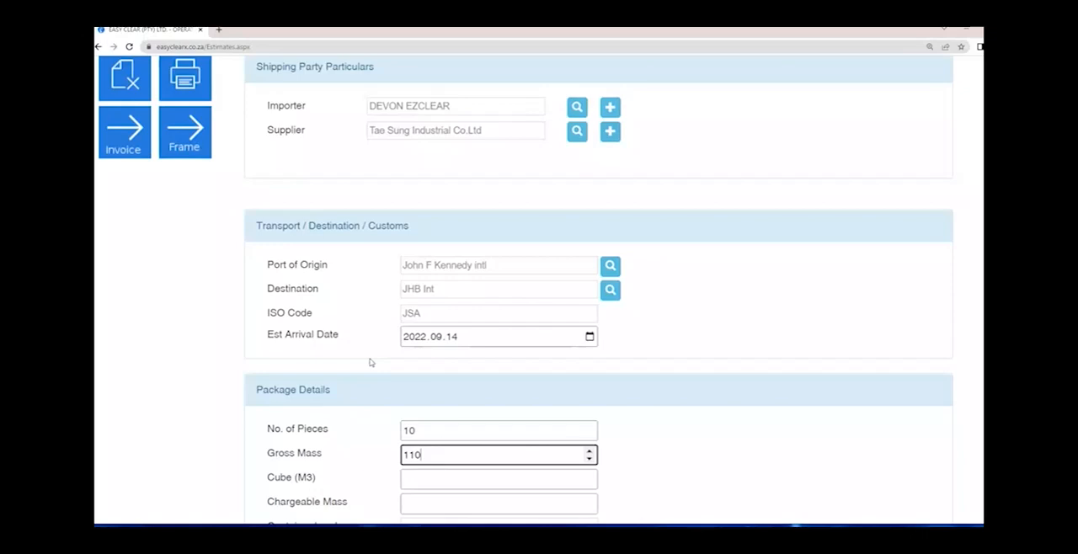
{"action": "scroll", "coordinate": [369, 362], "scroll_direction": "down", "scroll_amount": 1}
{"action": "scroll", "coordinate": [369, 362], "scroll_direction": "down", "scroll_amount": 2}
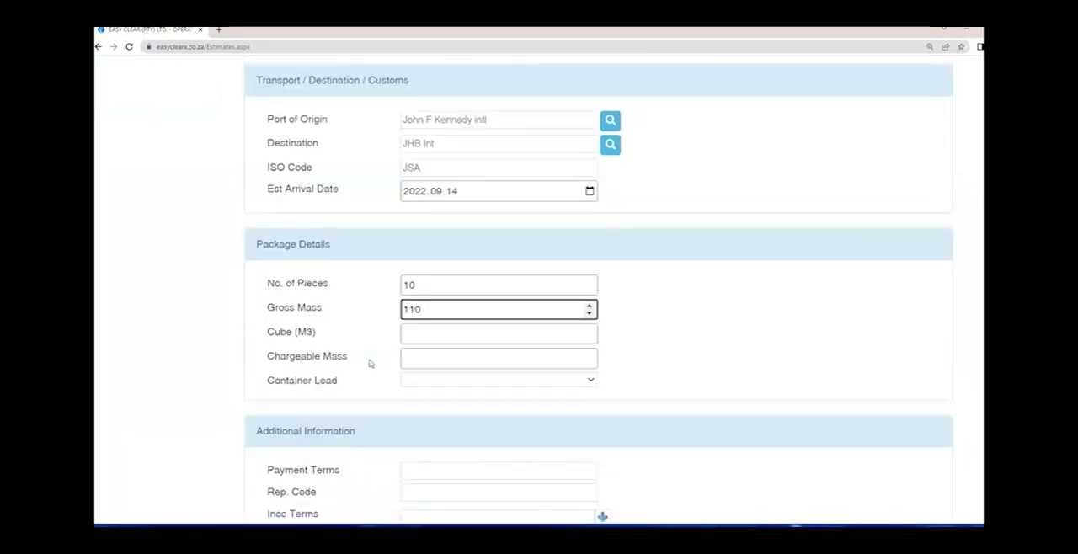
{"action": "left_click_drag", "start_coordinate": [445, 311], "coordinate": [348, 312]}
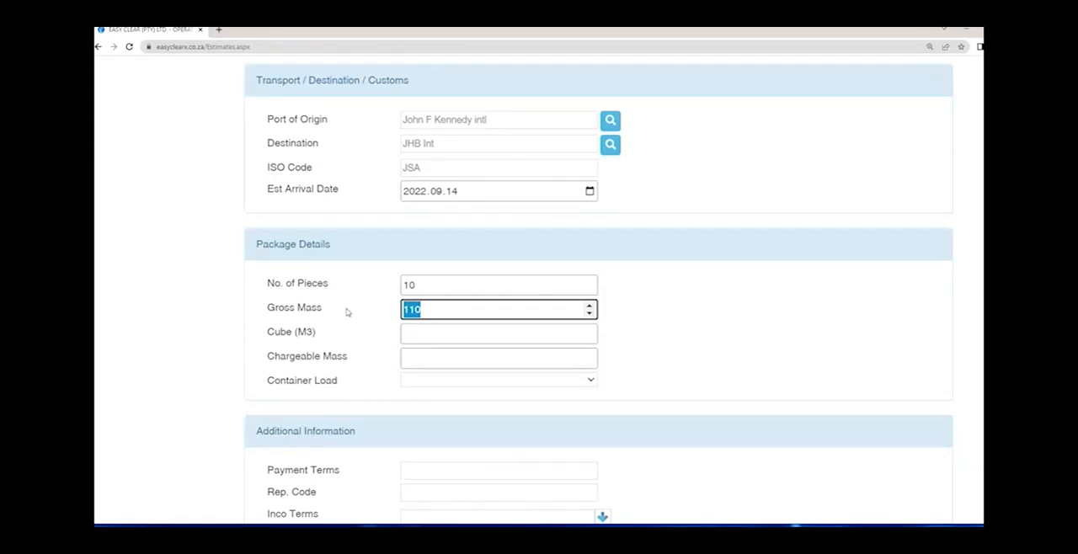
- Review the filled-in registration, shipping party, transport and package sections, and save the estimate
{"action": "scroll", "coordinate": [345, 313], "scroll_direction": "up", "scroll_amount": 5}
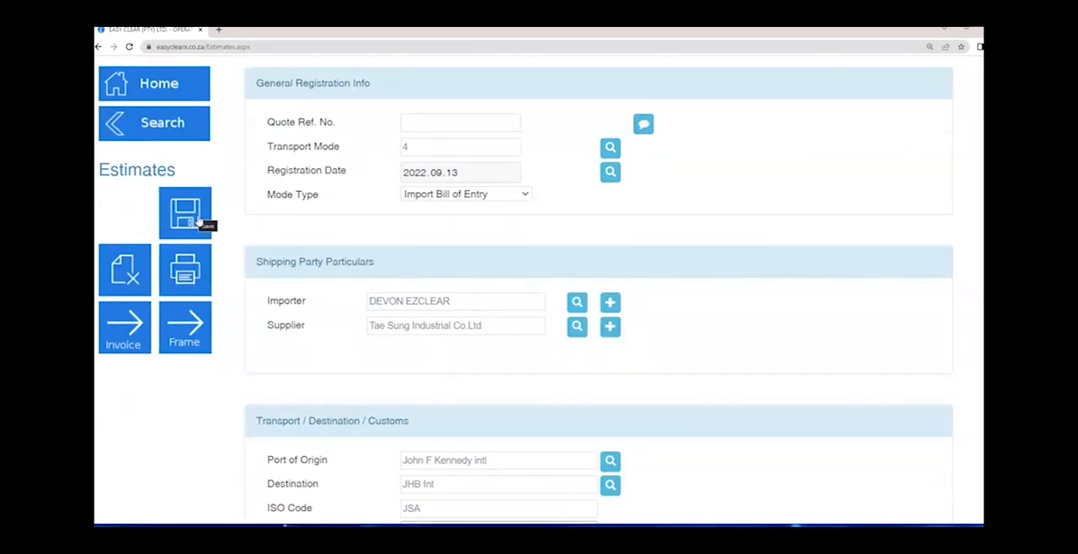
{"action": "scroll", "coordinate": [288, 297], "scroll_direction": "down", "scroll_amount": 3}
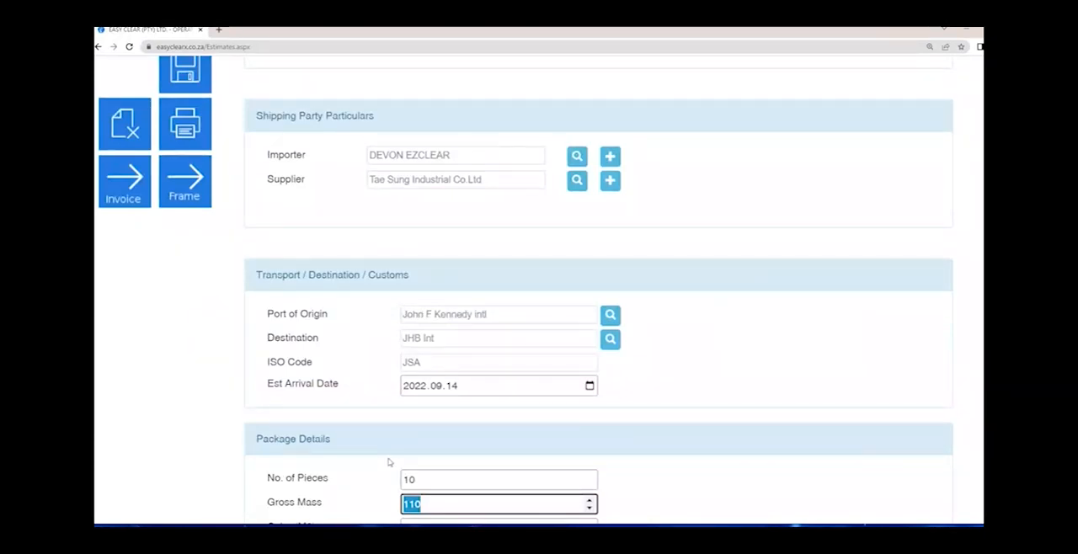
{"action": "scroll", "coordinate": [388, 462], "scroll_direction": "up", "scroll_amount": 2}
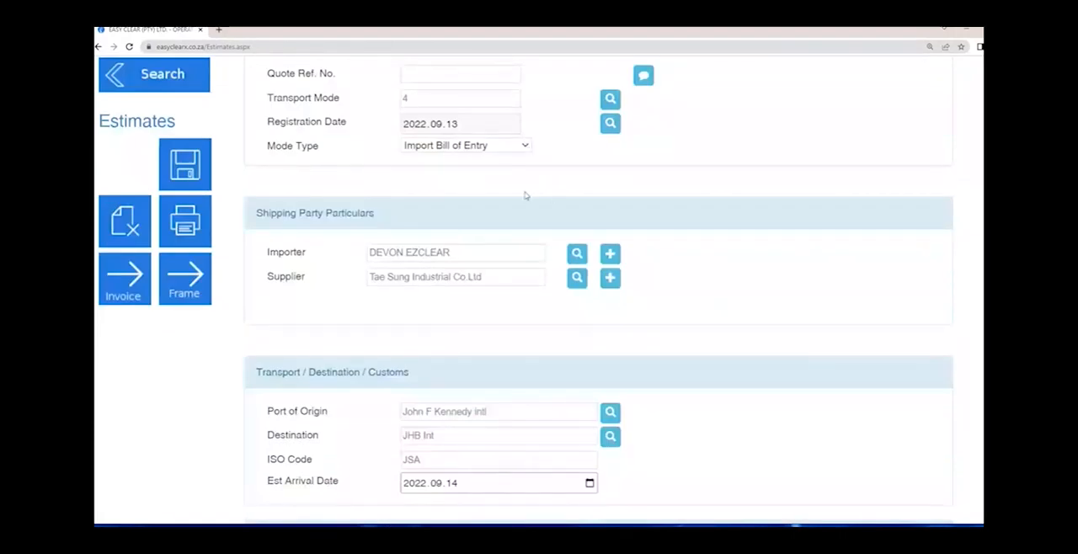
{"action": "scroll", "coordinate": [506, 199], "scroll_direction": "down", "scroll_amount": 2}
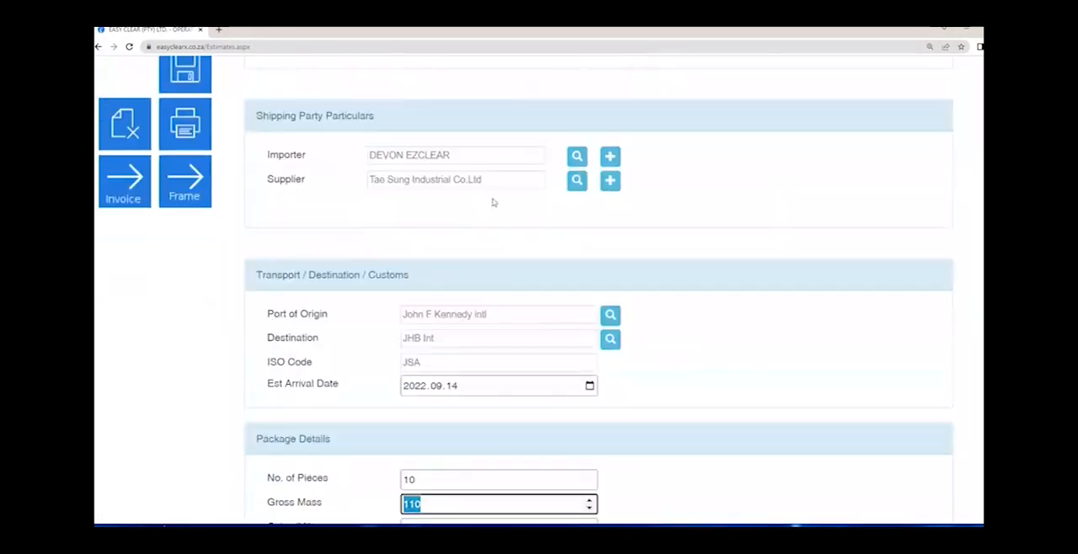
{"action": "scroll", "coordinate": [402, 271], "scroll_direction": "down", "scroll_amount": 1}
{"action": "scroll", "coordinate": [402, 271], "scroll_direction": "down", "scroll_amount": 3}
{"action": "scroll", "coordinate": [391, 282], "scroll_direction": "down", "scroll_amount": 1}
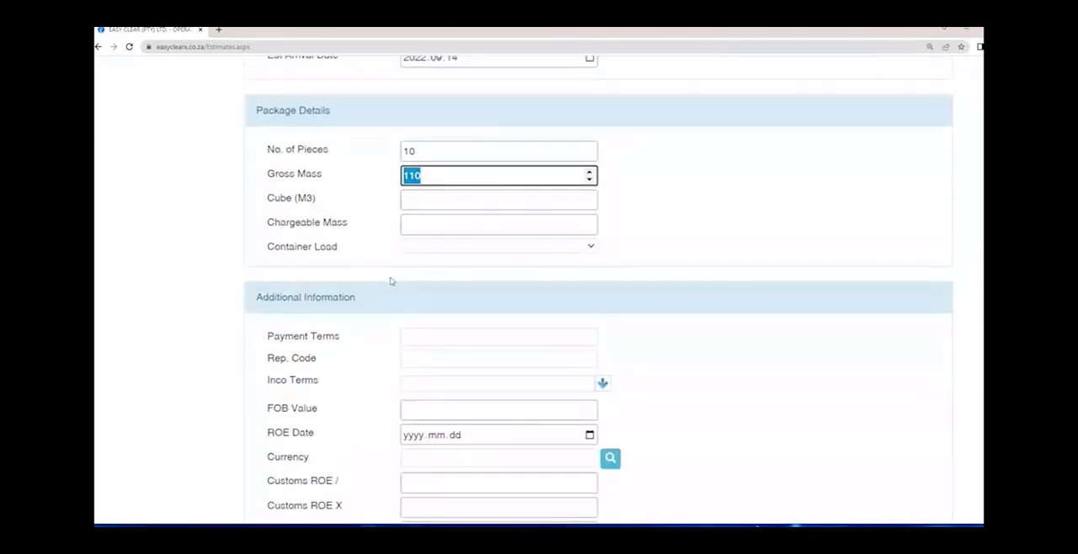
{"action": "scroll", "coordinate": [391, 282], "scroll_direction": "up", "scroll_amount": 5}
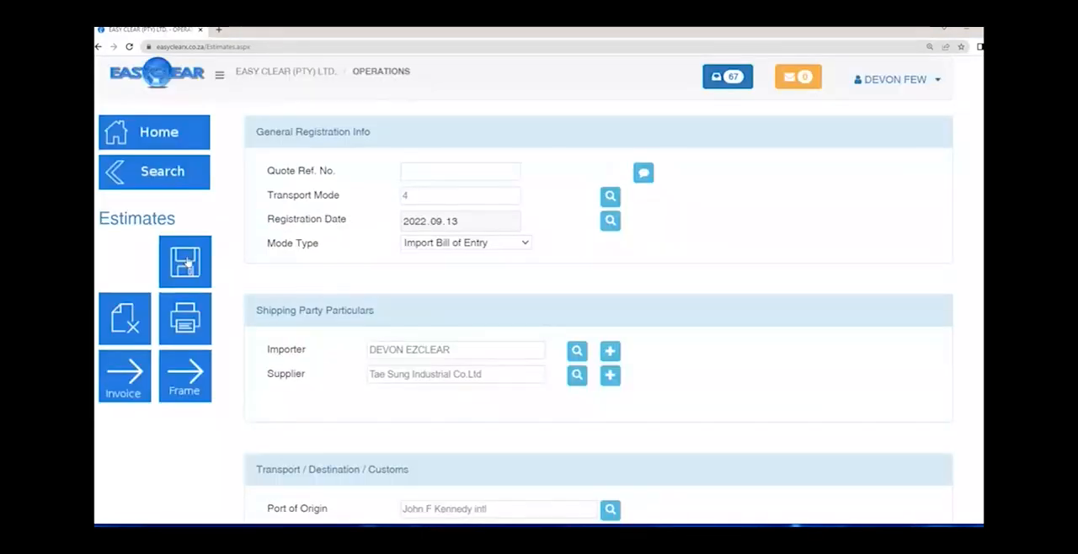
{"action": "left_click", "coordinate": [185, 263]}
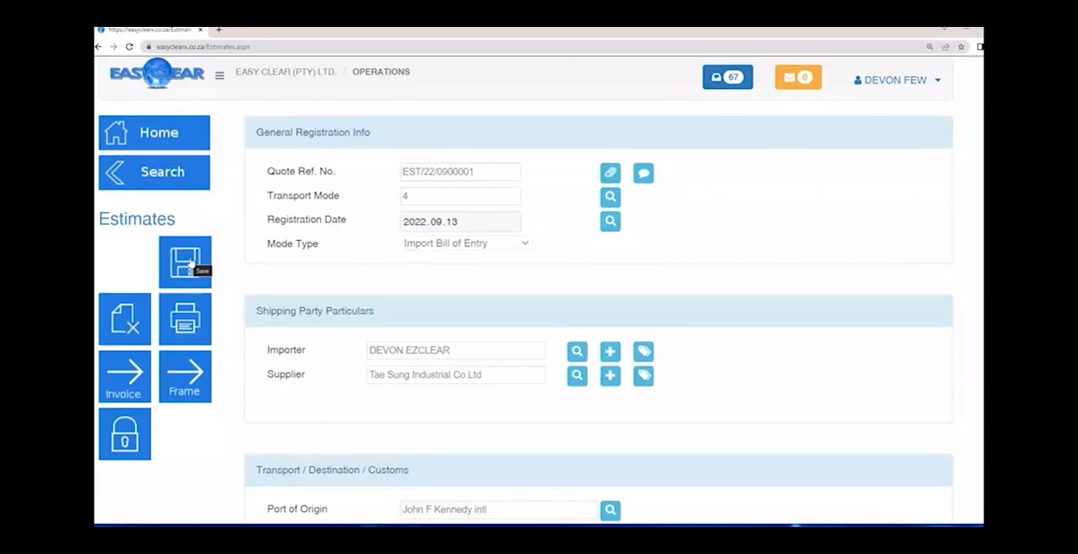
- Examine the saved estimate's Quote Ref. No. under General Registration Info, along with the Transport Mode and Importer fields
{"action": "left_click_drag", "start_coordinate": [492, 170], "coordinate": [343, 174]}
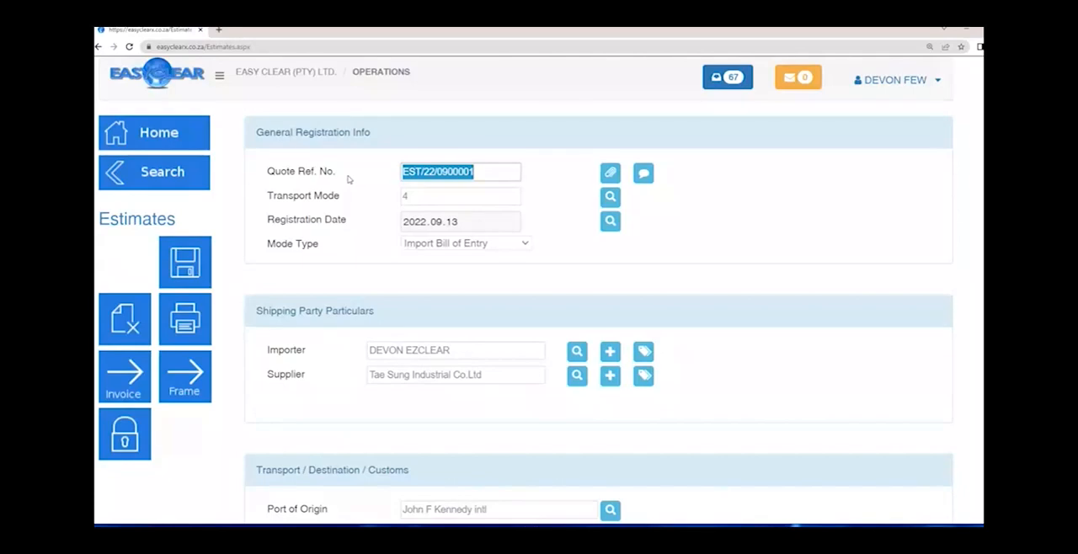
{"action": "left_click_drag", "start_coordinate": [257, 132], "coordinate": [387, 142]}
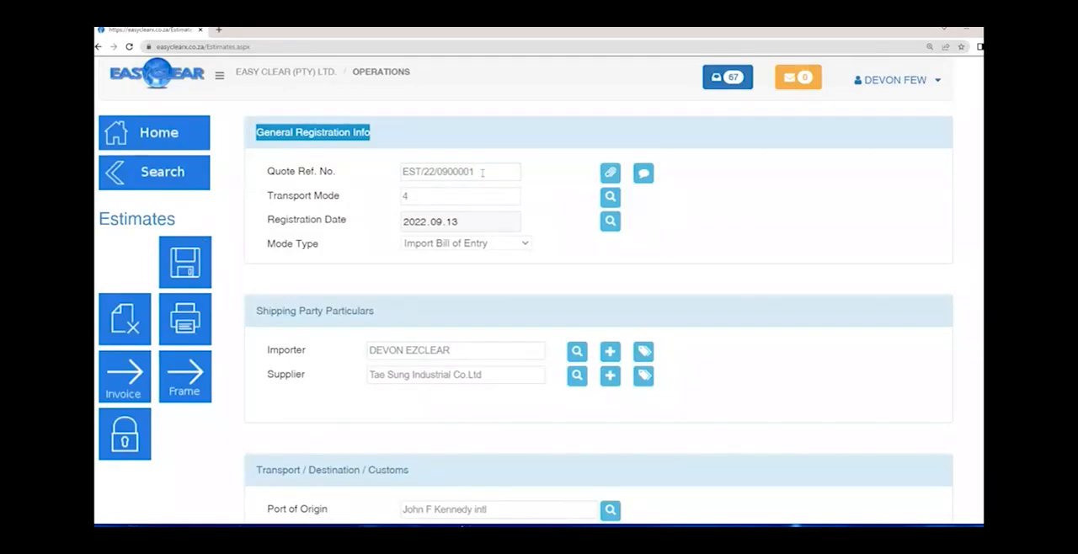
{"action": "left_click_drag", "start_coordinate": [482, 172], "coordinate": [362, 231]}
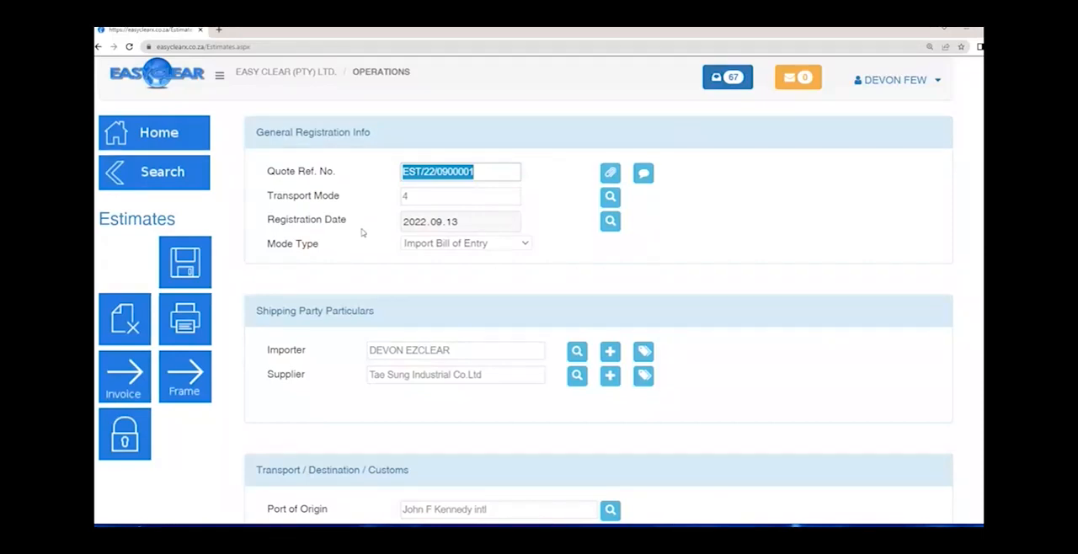
{"action": "key", "text": "Tab"}
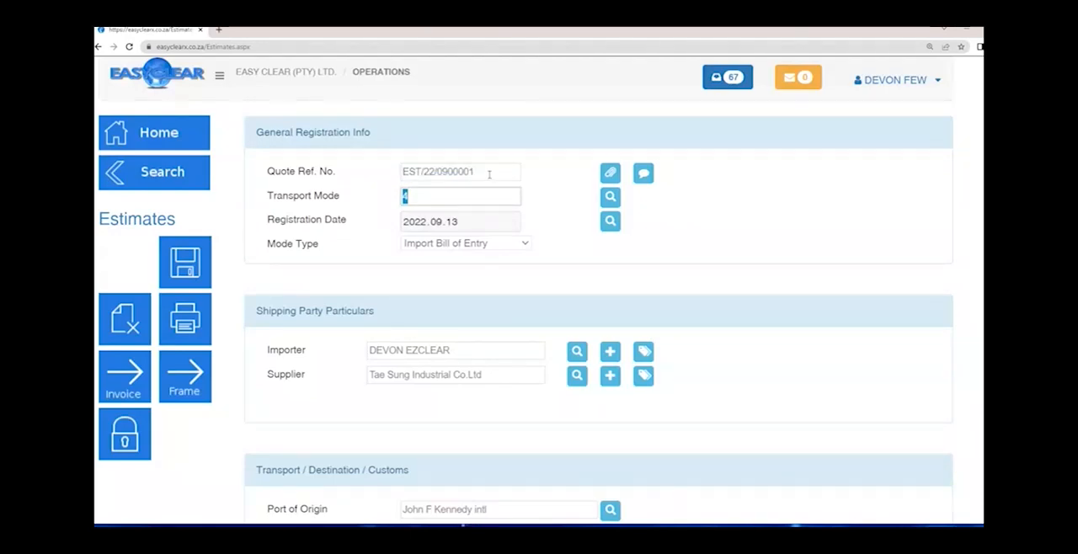
{"action": "key", "text": "shift+Tab"}
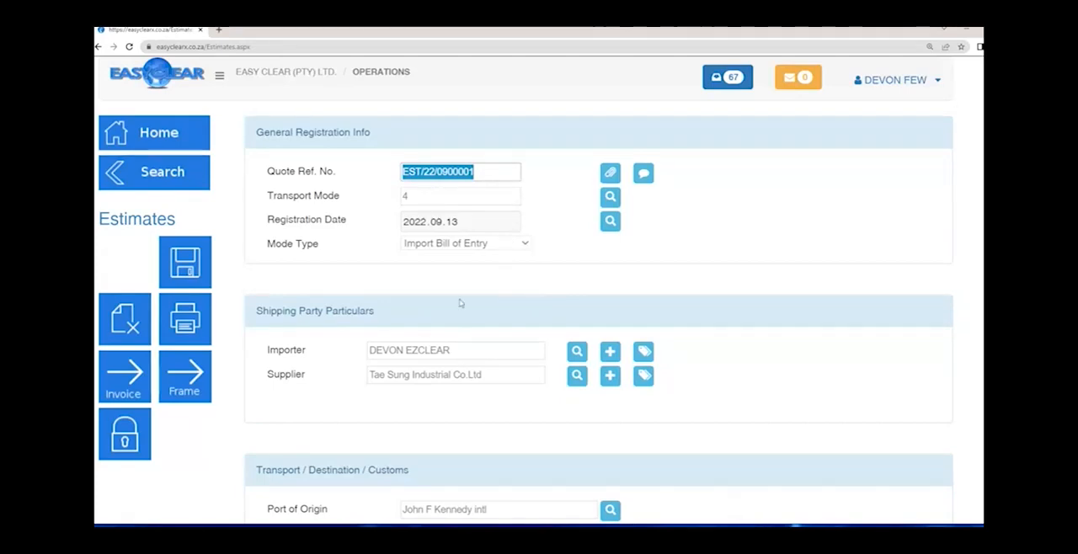
{"action": "left_click", "coordinate": [292, 350]}
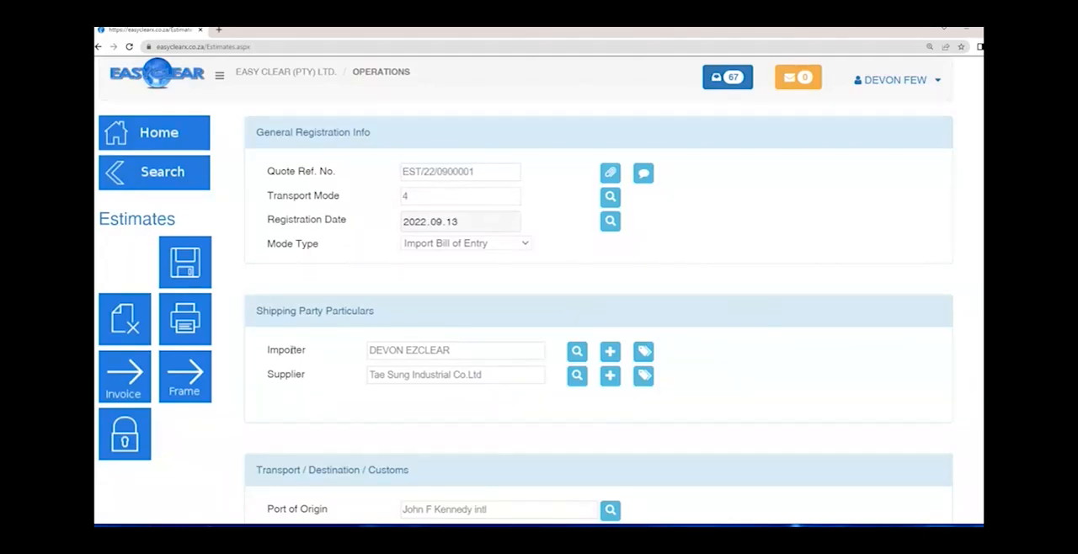
{"action": "double_click", "coordinate": [289, 350]}
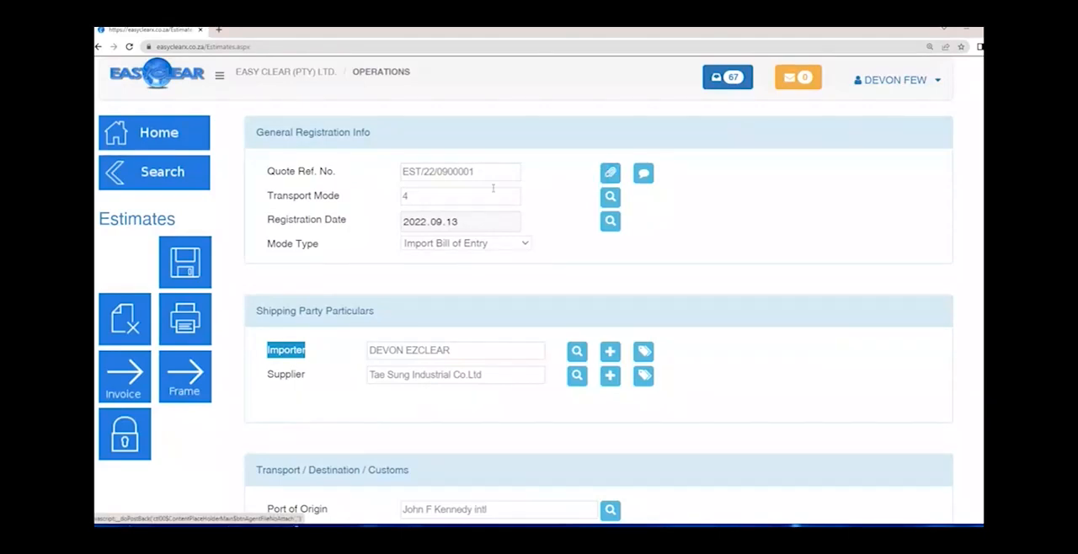
{"action": "left_click_drag", "start_coordinate": [492, 178], "coordinate": [339, 180]}
{"action": "left_click", "coordinate": [821, 154]}
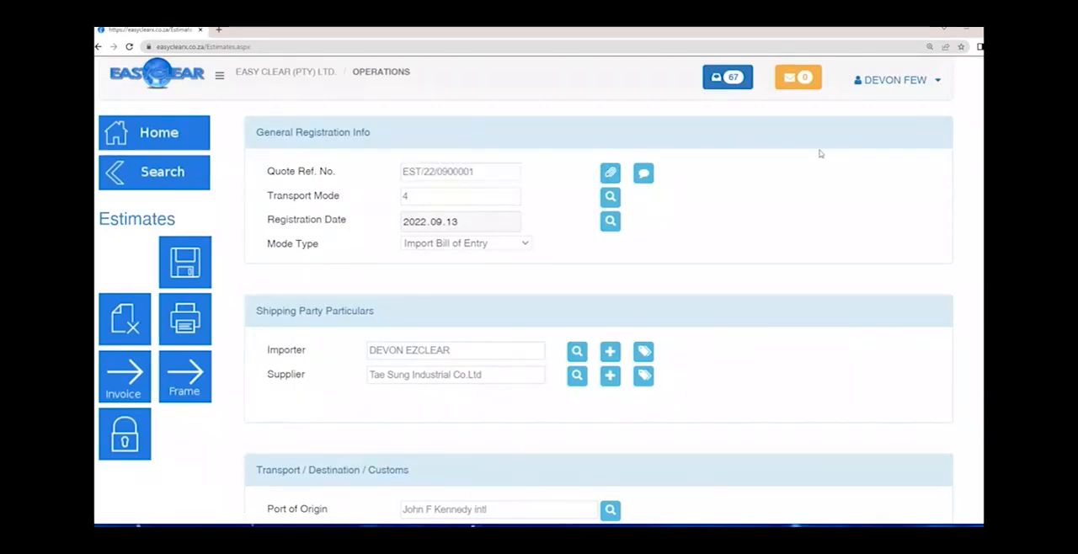
- View the estimate's Notes & Comments window, close it and check the Quote Ref. No. again
{"action": "left_click", "coordinate": [644, 174]}
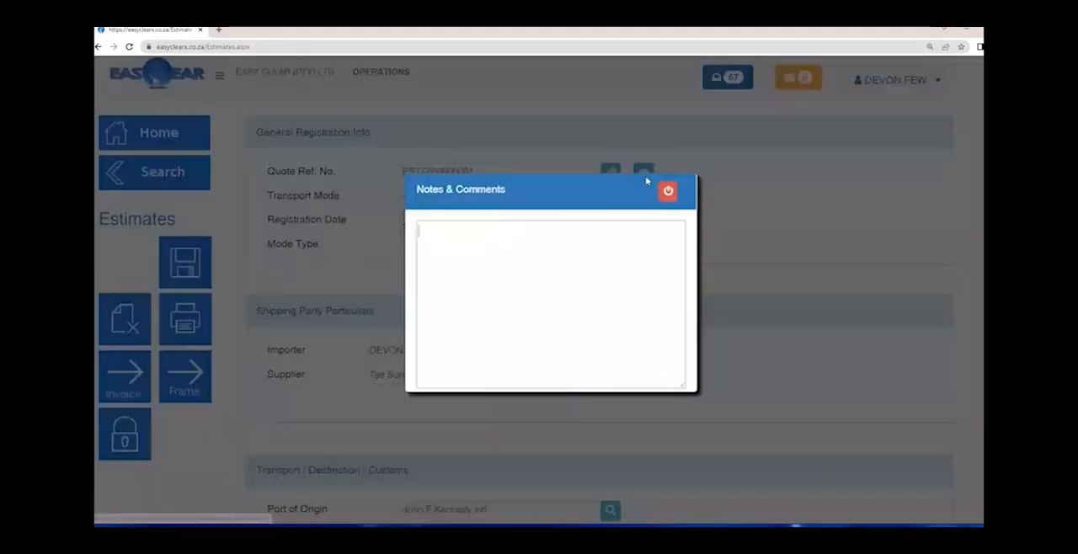
{"action": "left_click", "coordinate": [491, 239]}
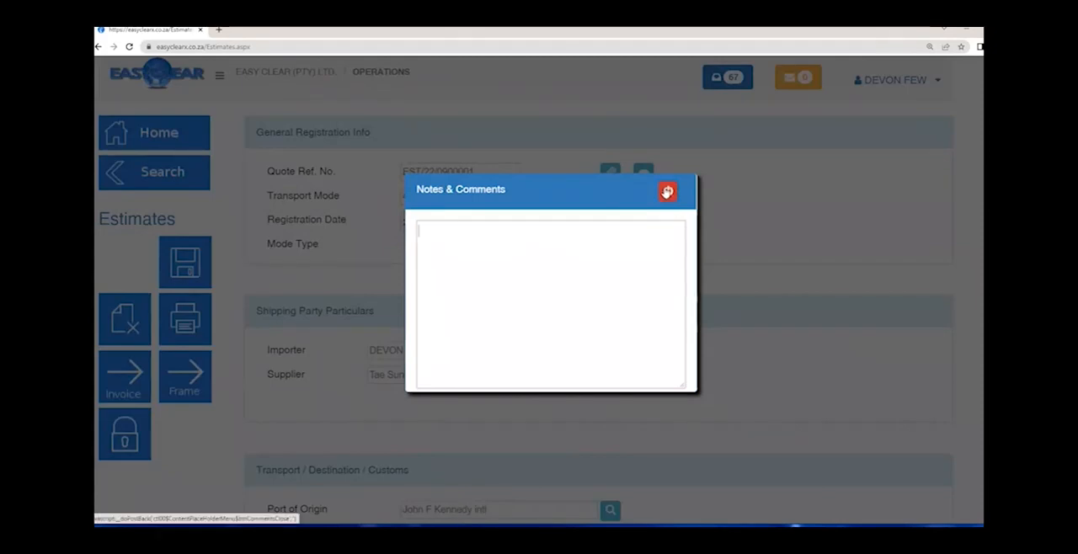
{"action": "left_click", "coordinate": [666, 191]}
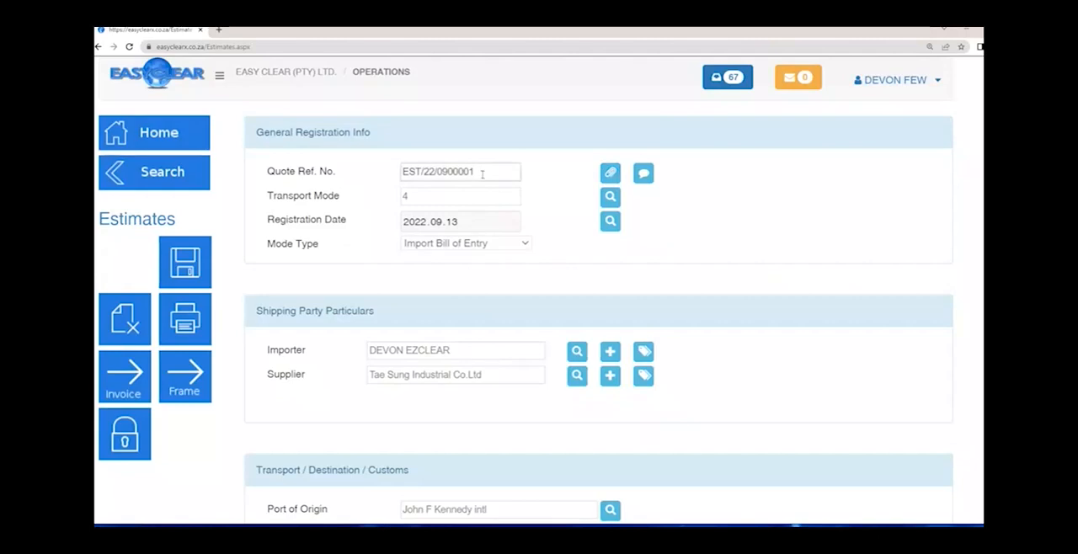
{"action": "left_click_drag", "start_coordinate": [483, 171], "coordinate": [296, 184]}
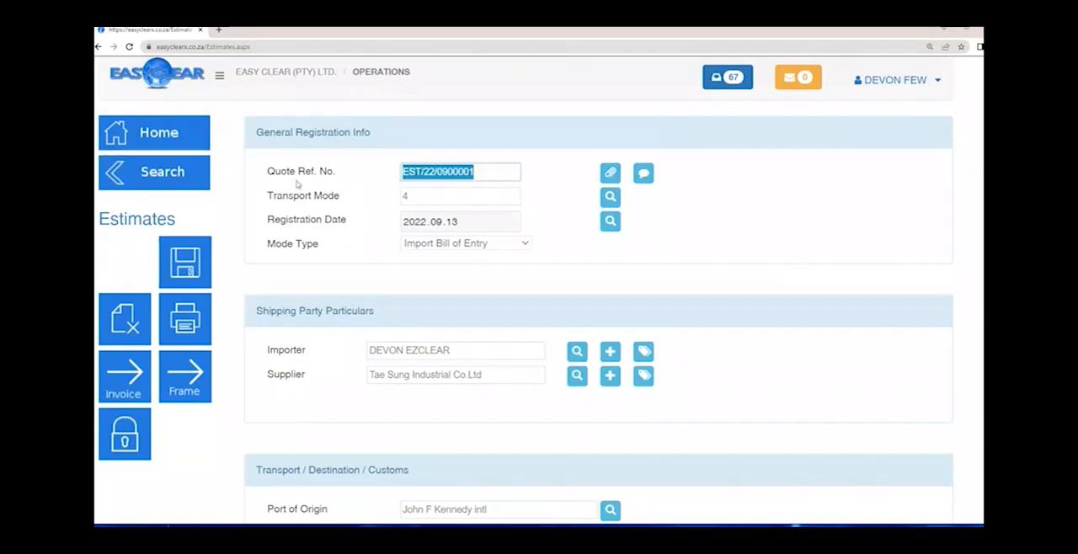
- Set the Chargeable Mass to 100 under Package Details
{"action": "scroll", "coordinate": [297, 184], "scroll_direction": "down", "scroll_amount": 7}
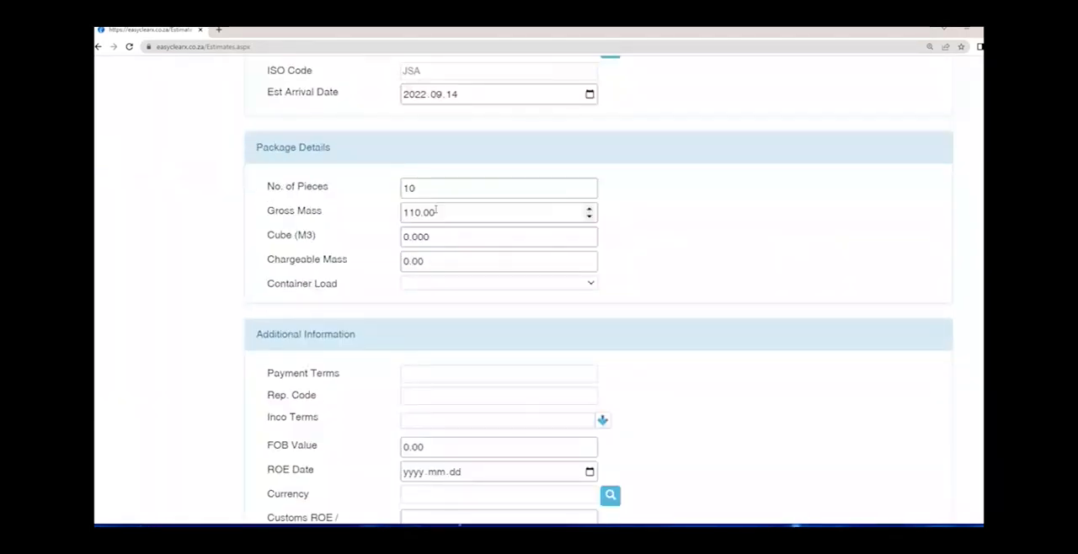
{"action": "key", "text": "Tab"}
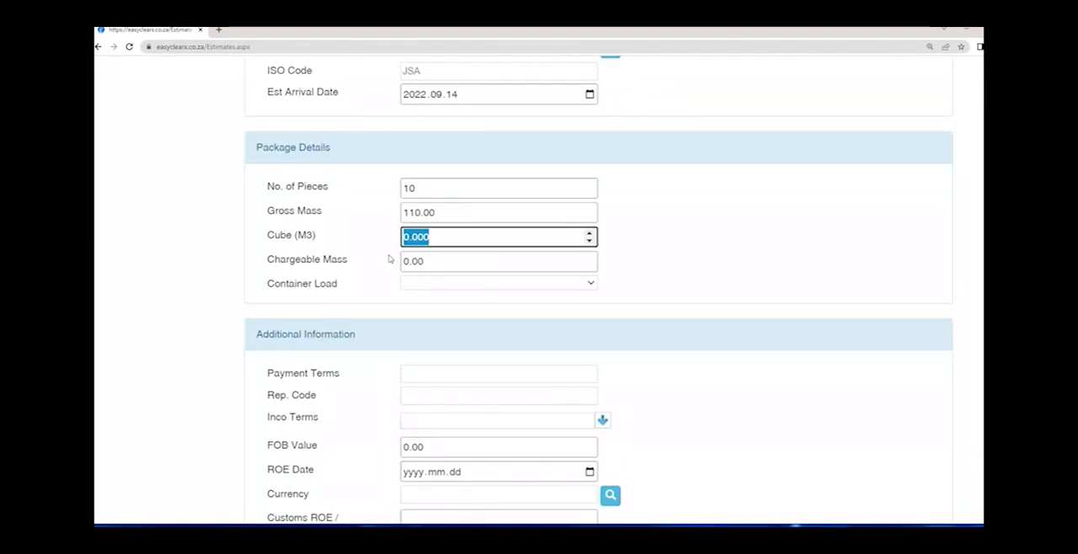
{"action": "key", "text": "Tab"}
{"action": "type", "text": "110"}
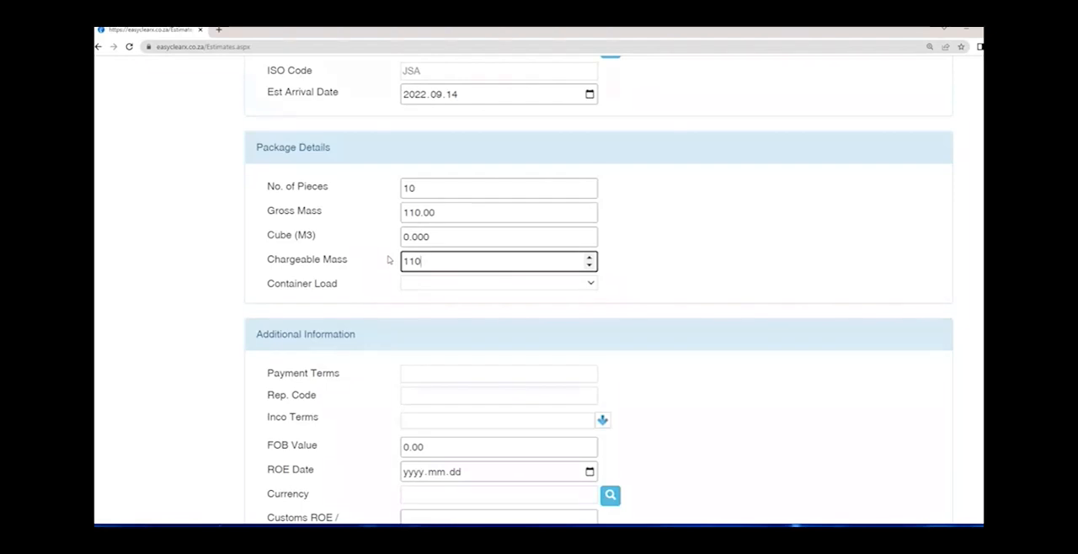
{"action": "triple_click", "coordinate": [352, 262]}
{"action": "left_click", "coordinate": [352, 265]}
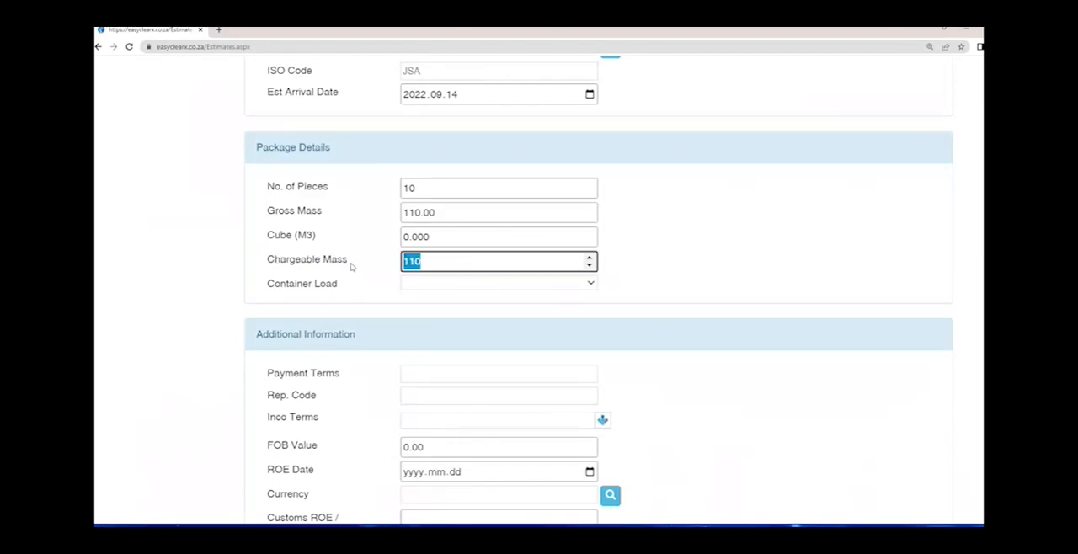
{"action": "type", "text": "100"}
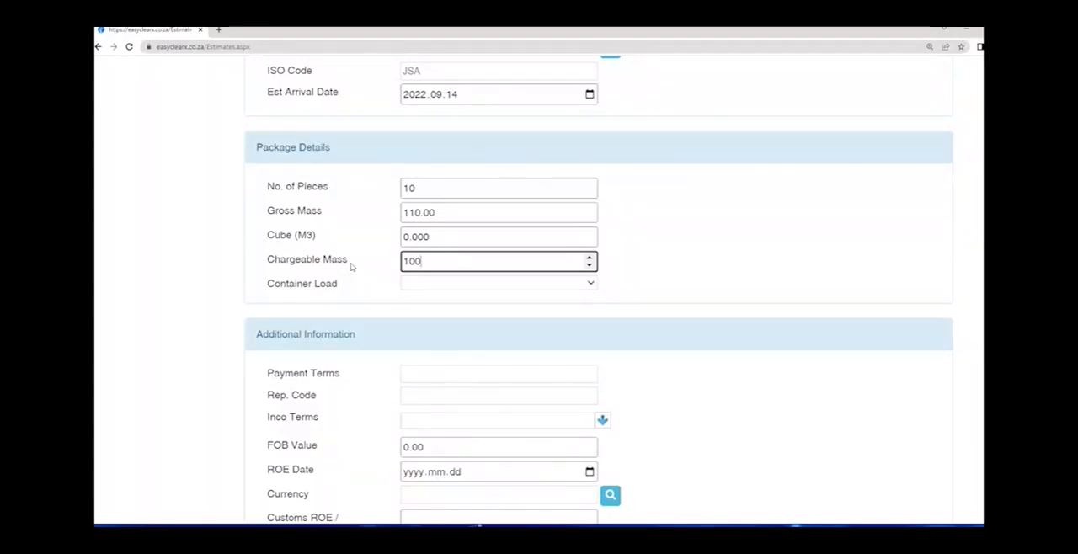
- Check which Container Load options the Package Details section offers
{"action": "key", "text": "Tab"}
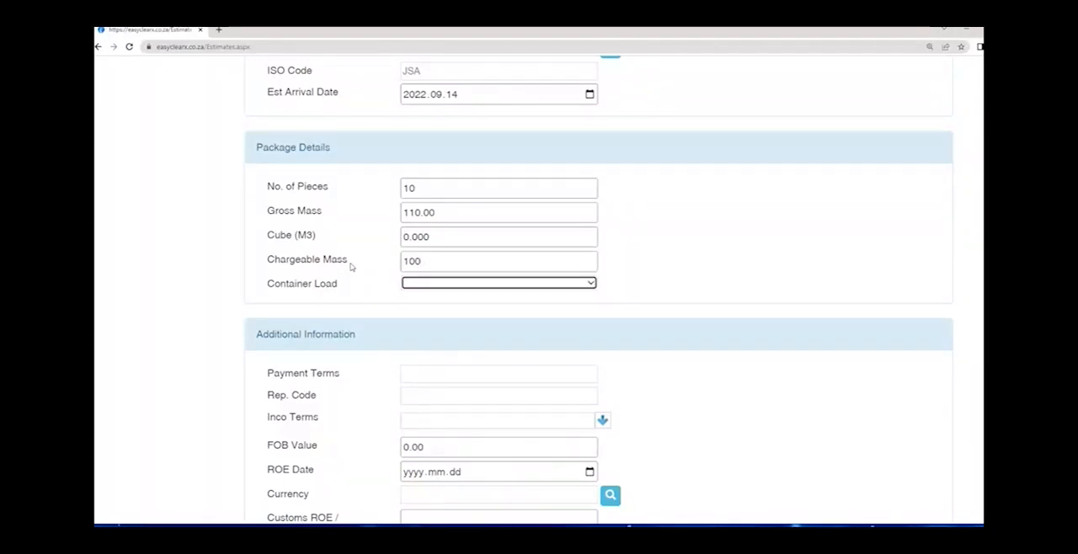
{"action": "left_click", "coordinate": [593, 284]}
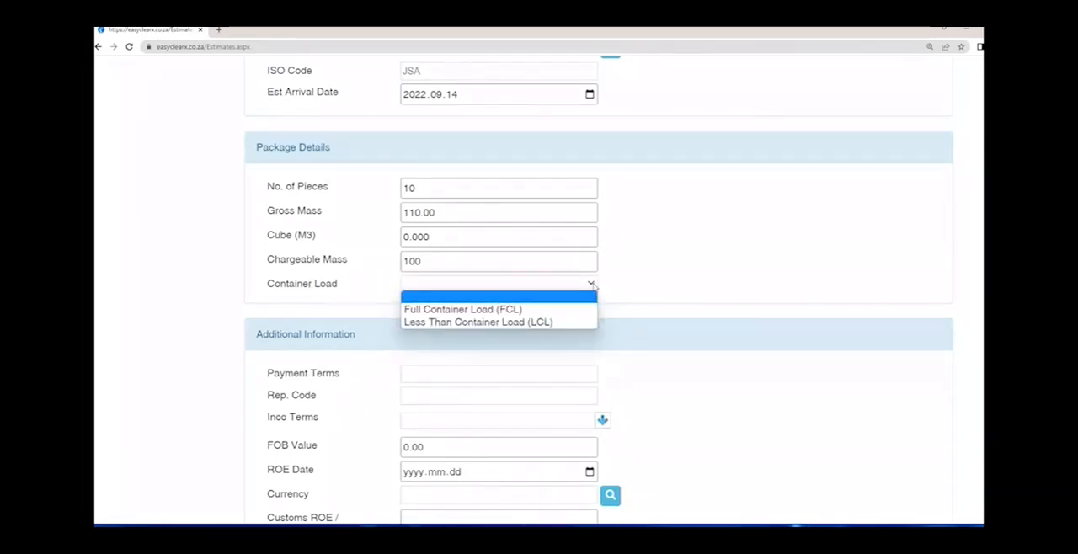
{"action": "left_click", "coordinate": [346, 286]}
{"action": "left_click_drag", "start_coordinate": [345, 285], "coordinate": [329, 310]}
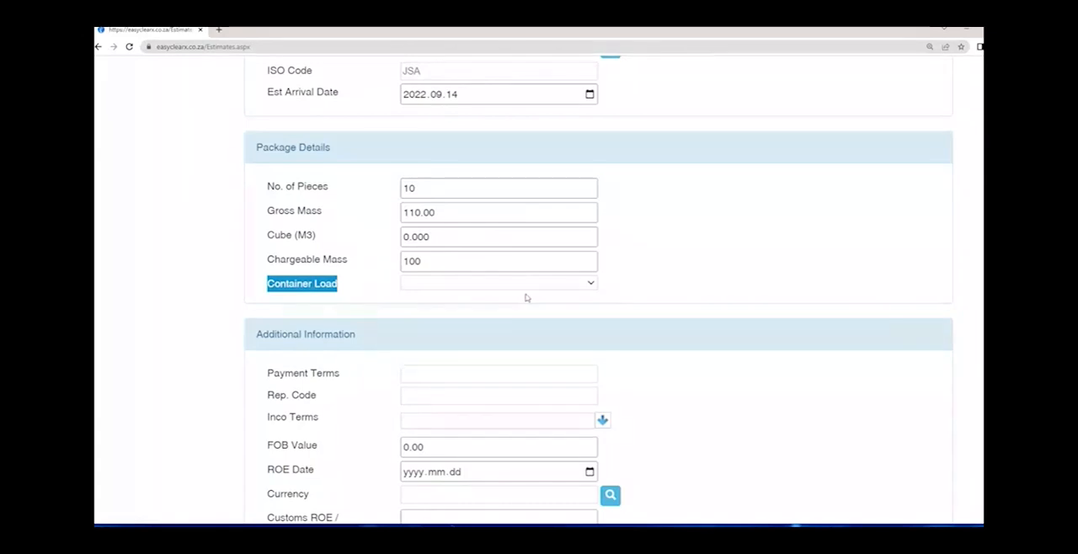
{"action": "left_click", "coordinate": [578, 286]}
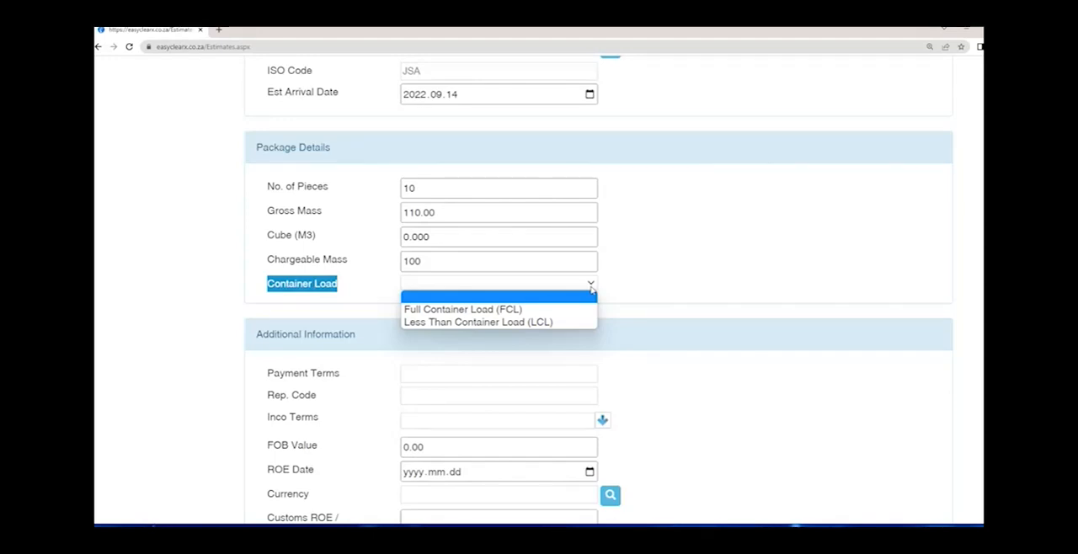
{"action": "left_click", "coordinate": [677, 296]}
- Set the Payment Terms to 030 in the estimate's Additional Information section
{"action": "scroll", "coordinate": [585, 305], "scroll_direction": "down", "scroll_amount": 2}
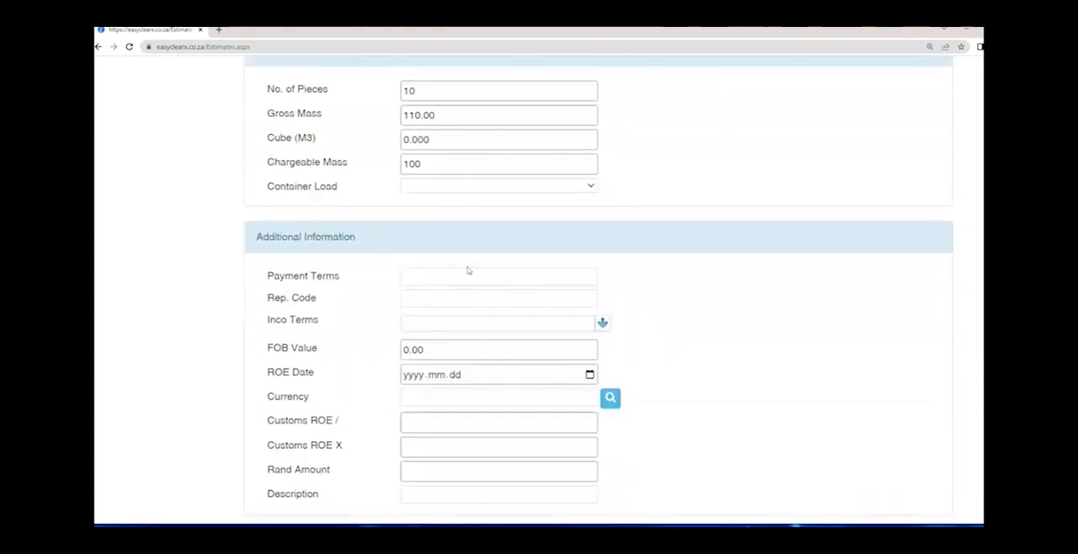
{"action": "scroll", "coordinate": [312, 120], "scroll_direction": "up", "scroll_amount": 1}
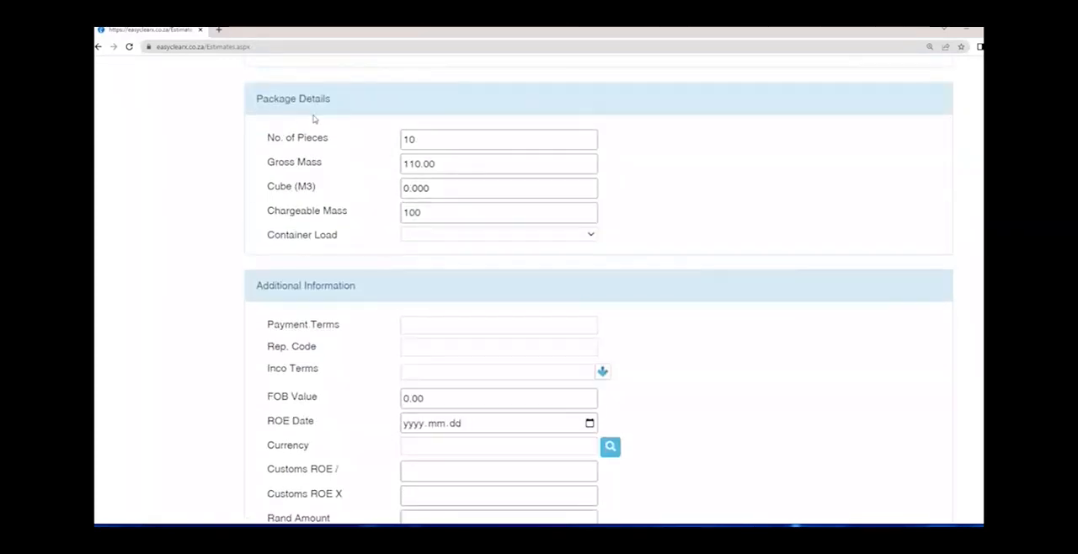
{"action": "scroll", "coordinate": [316, 122], "scroll_direction": "down", "scroll_amount": 1}
{"action": "scroll", "coordinate": [315, 123], "scroll_direction": "down", "scroll_amount": 1}
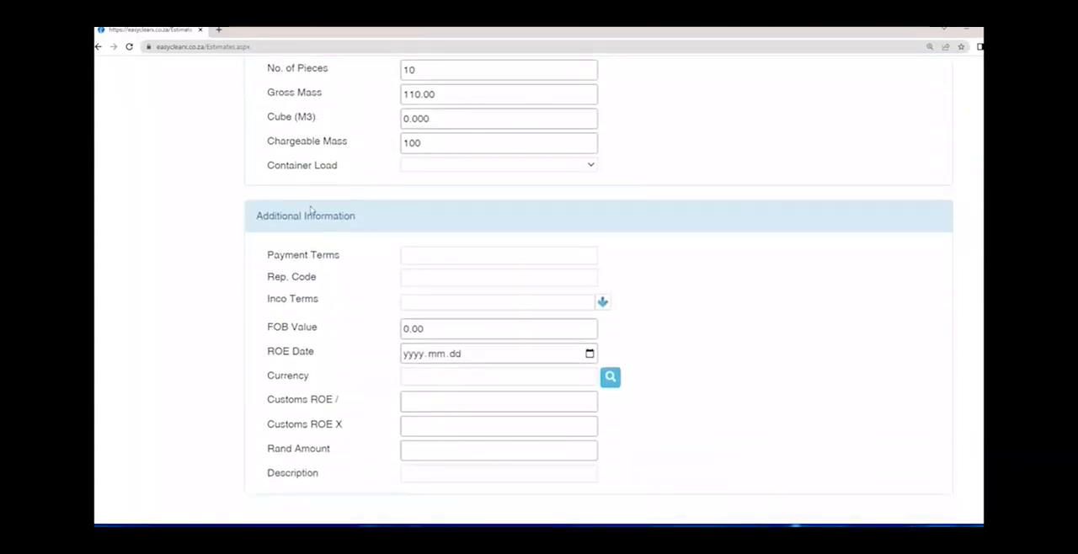
{"action": "left_click_drag", "start_coordinate": [268, 215], "coordinate": [369, 220]}
{"action": "left_click_drag", "start_coordinate": [268, 255], "coordinate": [354, 263]}
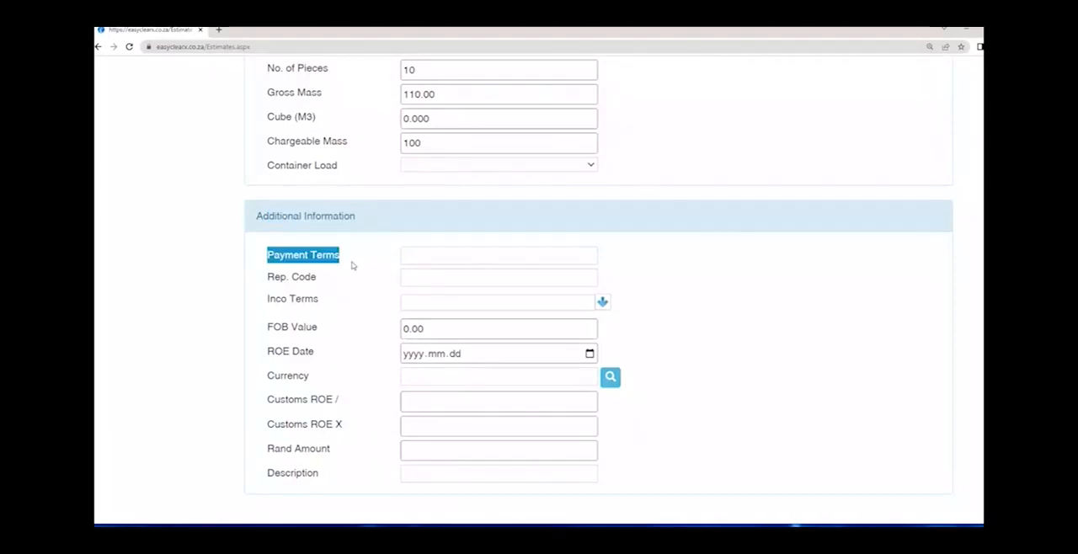
{"action": "left_click", "coordinate": [451, 256]}
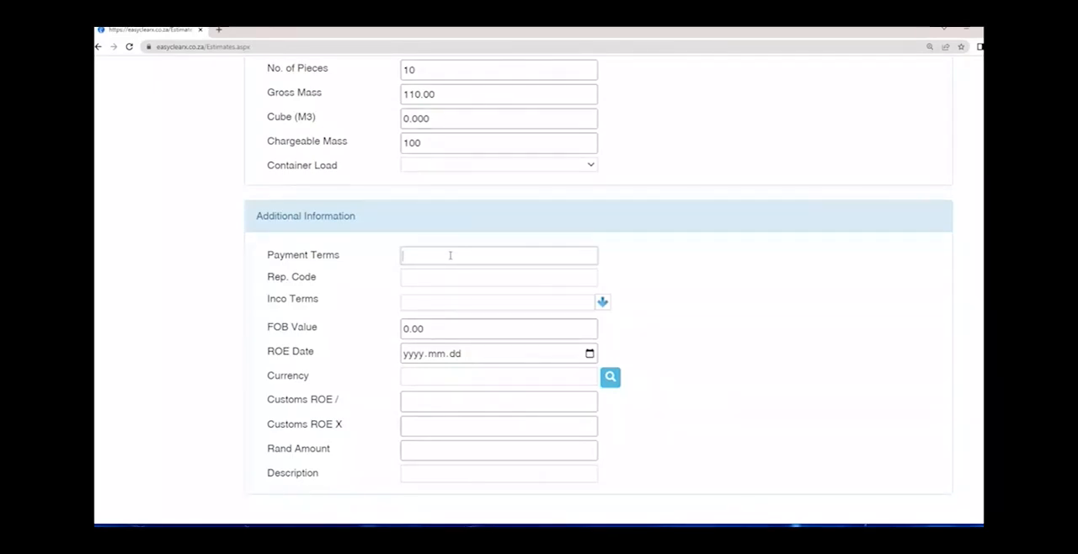
{"action": "type", "text": "1000"}
{"action": "left_click_drag", "start_coordinate": [435, 255], "coordinate": [368, 254]}
{"action": "type", "text": "030"}
- Enter DEV001 as the Rep. Code in the Additional Information section
{"action": "left_click_drag", "start_coordinate": [268, 278], "coordinate": [325, 283]}
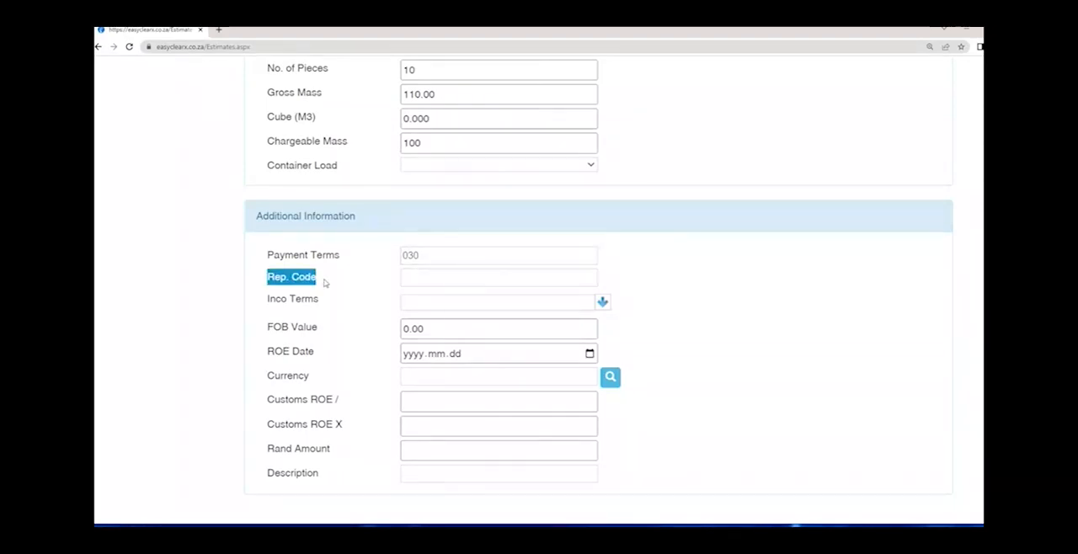
{"action": "left_click", "coordinate": [428, 280]}
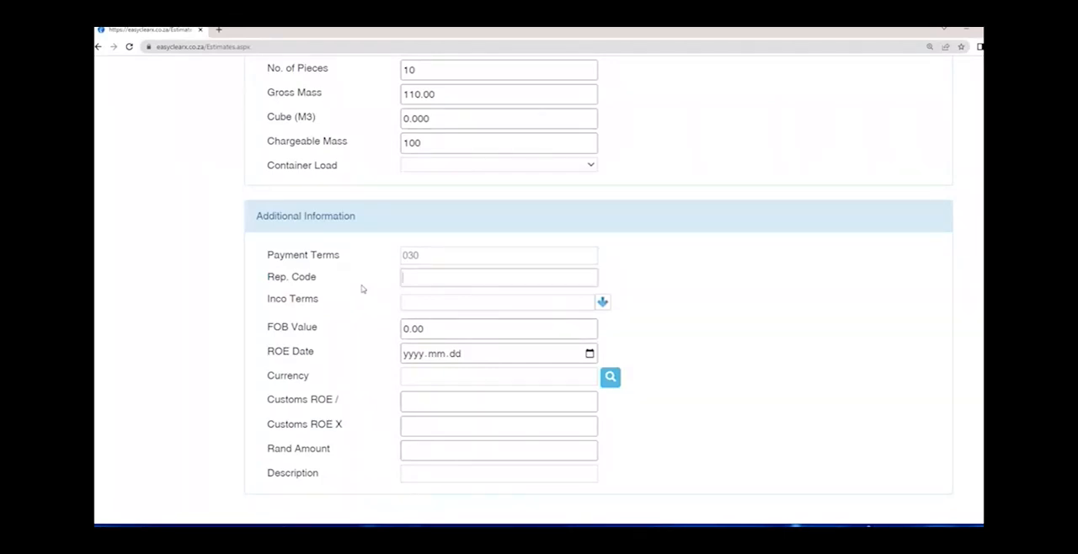
{"action": "type", "text": "DEVVB"}
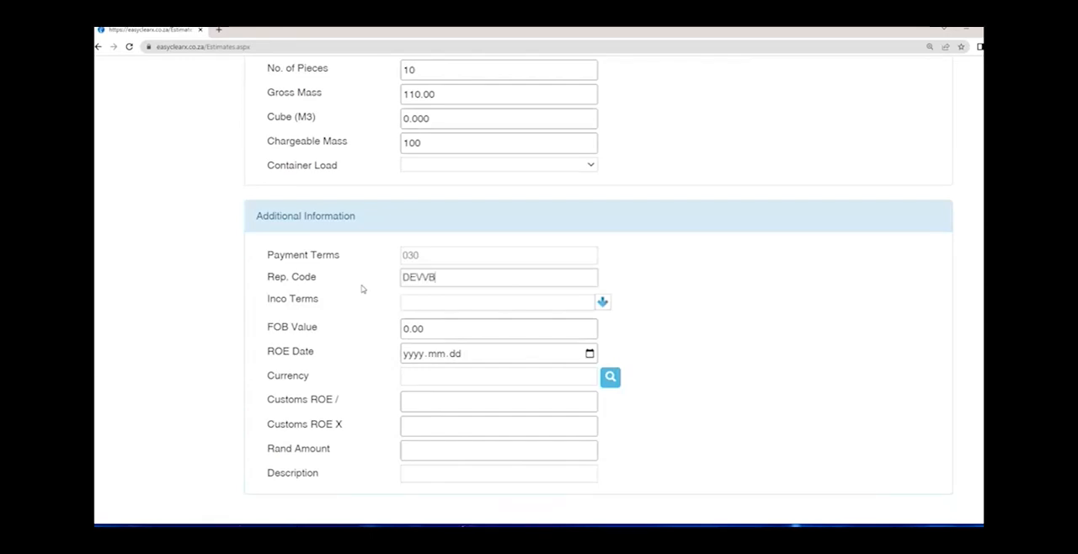
{"action": "key", "text": "BackSpace"}
{"action": "key", "text": "BackSpace"}
{"action": "type", "text": "001"}
{"action": "left_click_drag", "start_coordinate": [318, 277], "coordinate": [257, 276]}
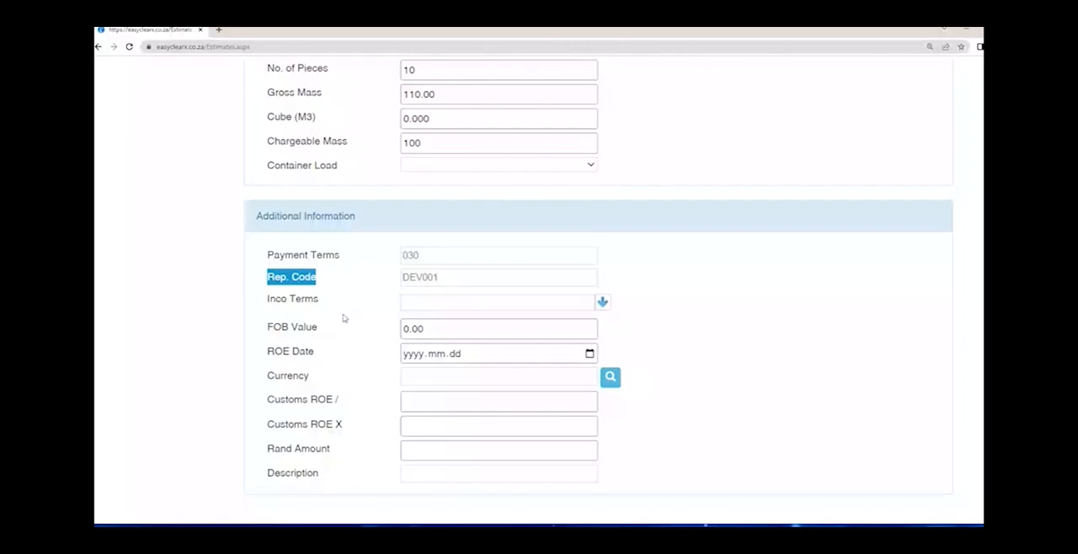
- Choose FOB as the Inco Terms and set the FOB Value to 1000
{"action": "left_click", "coordinate": [441, 302]}
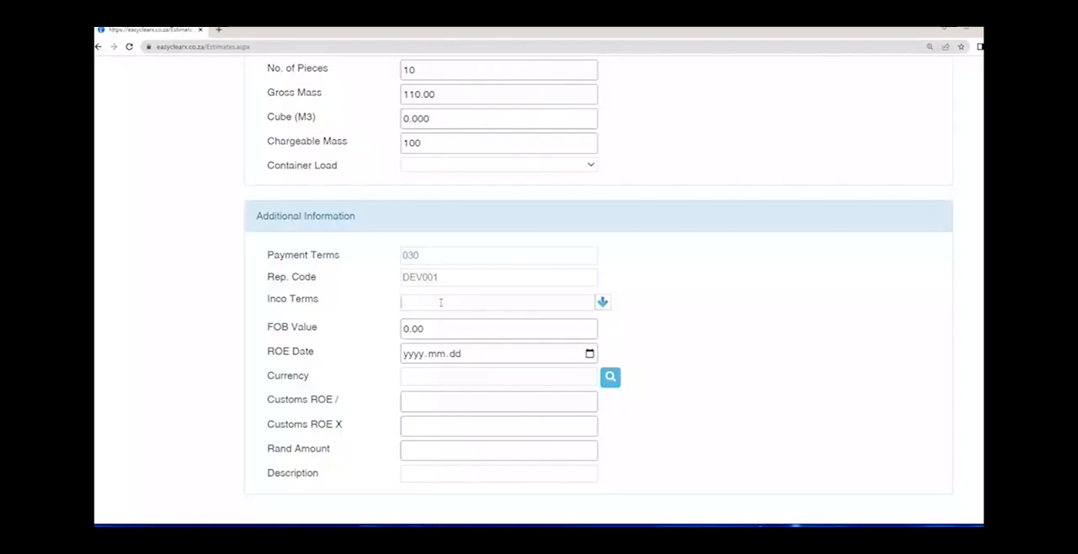
{"action": "left_click", "coordinate": [602, 303]}
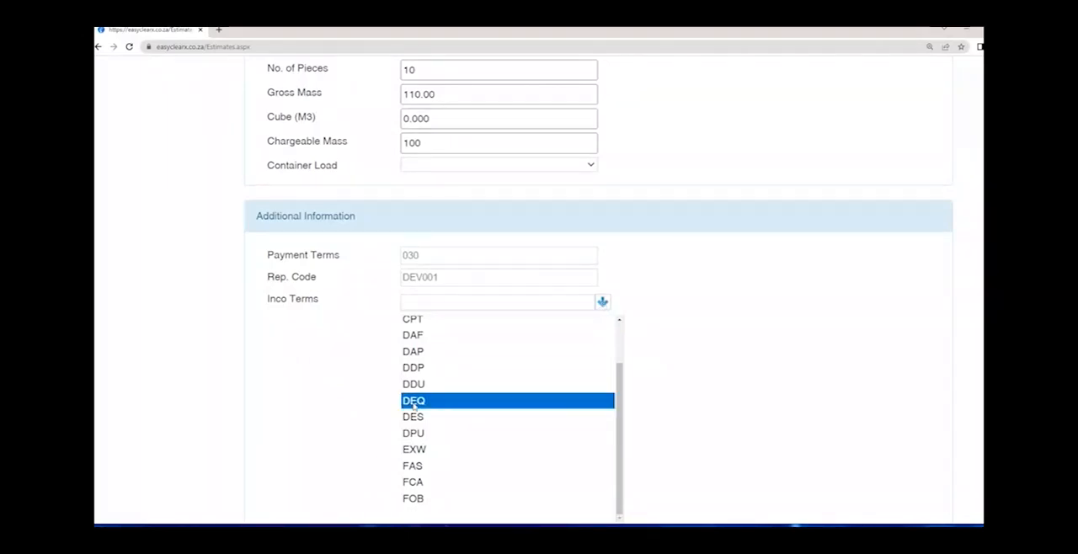
{"action": "left_click", "coordinate": [412, 497]}
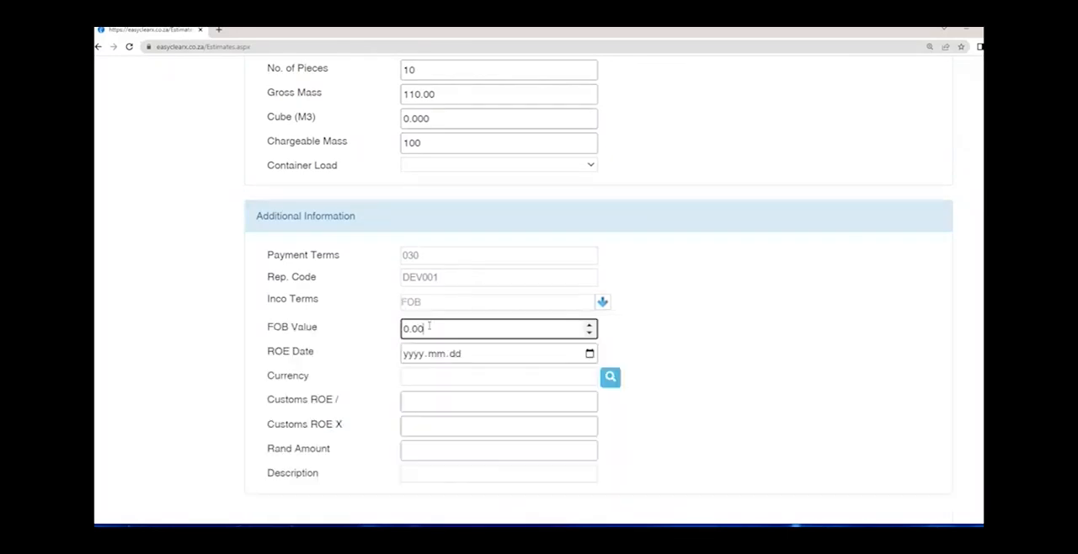
{"action": "type", "text": "1000"}
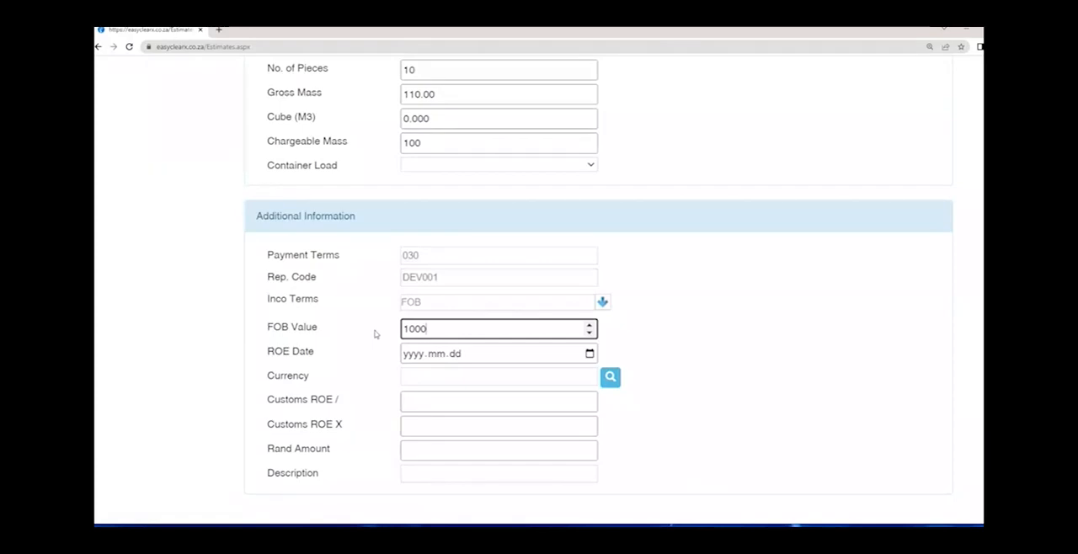
{"action": "key", "text": "Tab"}
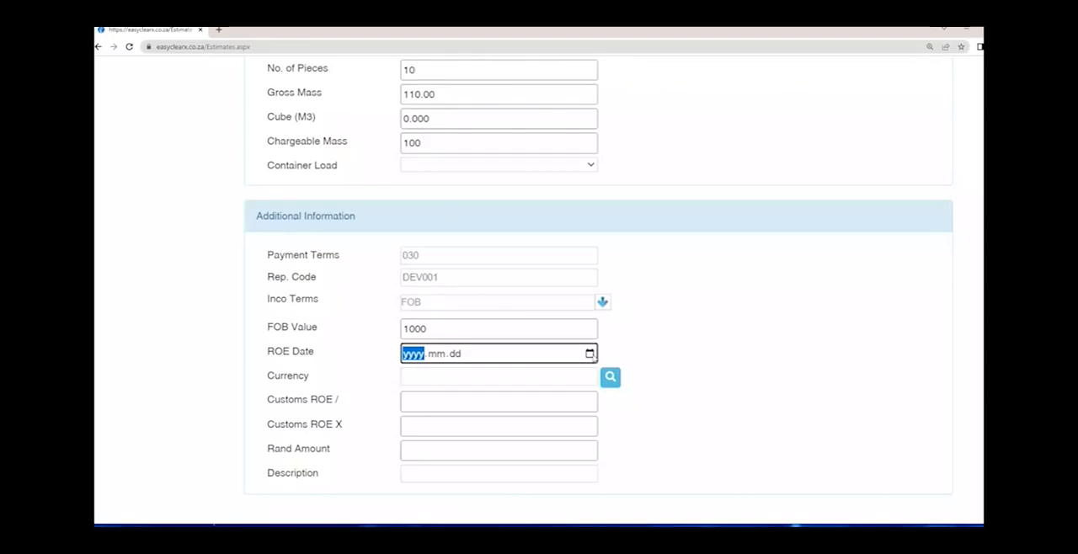
- Set the ROE Date to 2022.09.12 and the Currency to USD so the customs exchange rates are filled in
{"action": "left_click", "coordinate": [590, 354]}
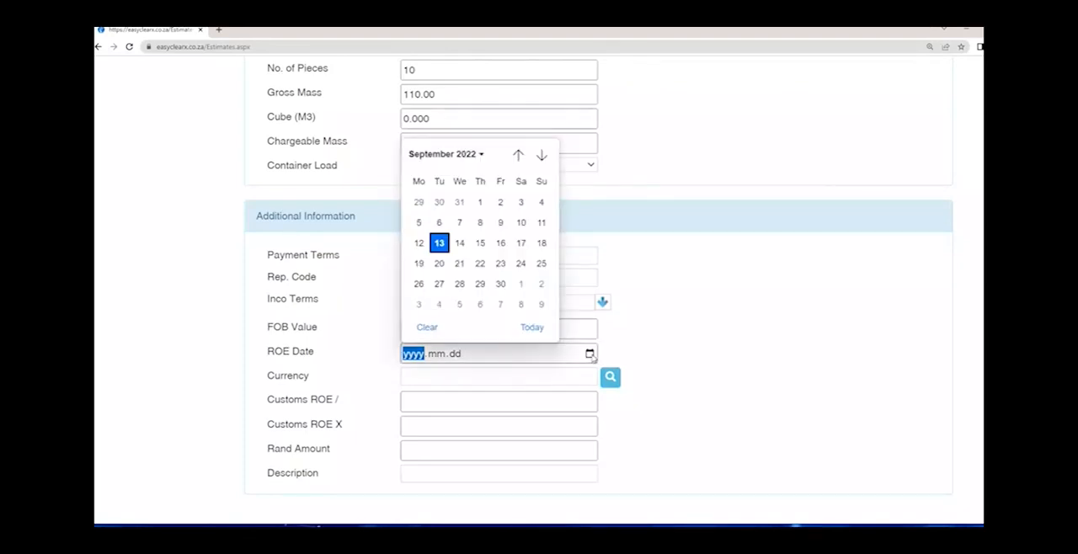
{"action": "left_click", "coordinate": [420, 243]}
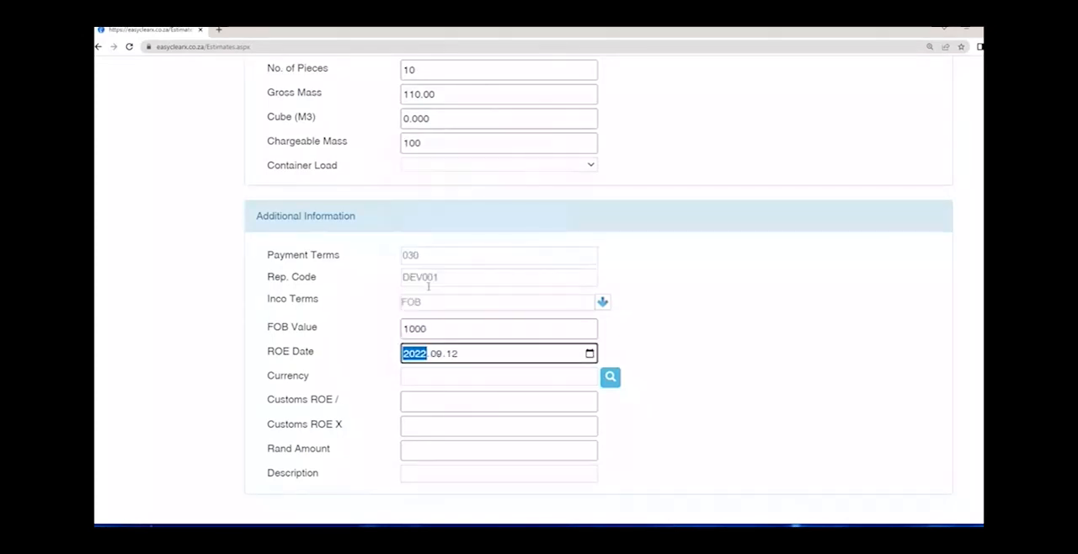
{"action": "left_click", "coordinate": [424, 375]}
{"action": "type", "text": "USD"}
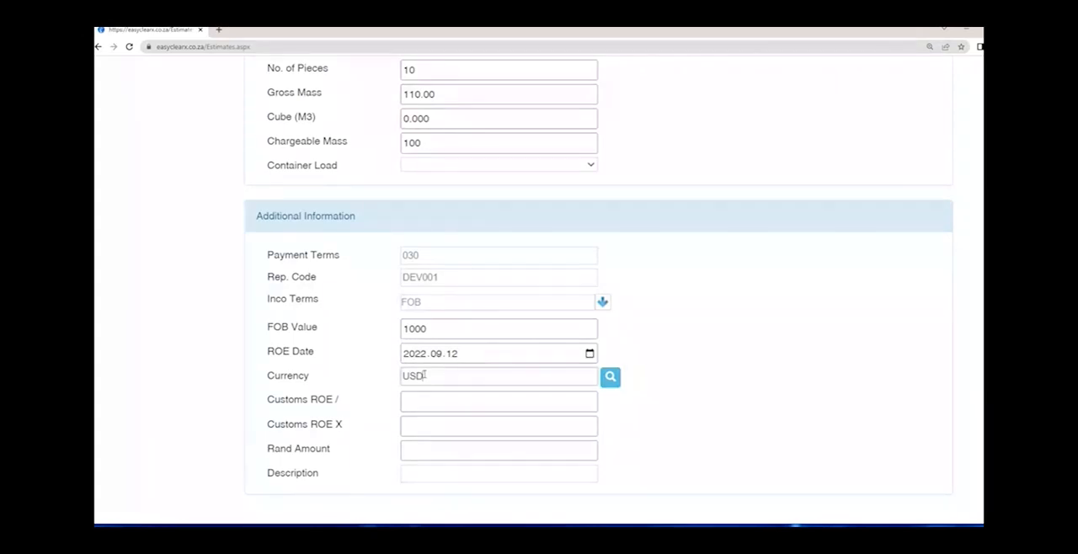
{"action": "key", "text": "Tab"}
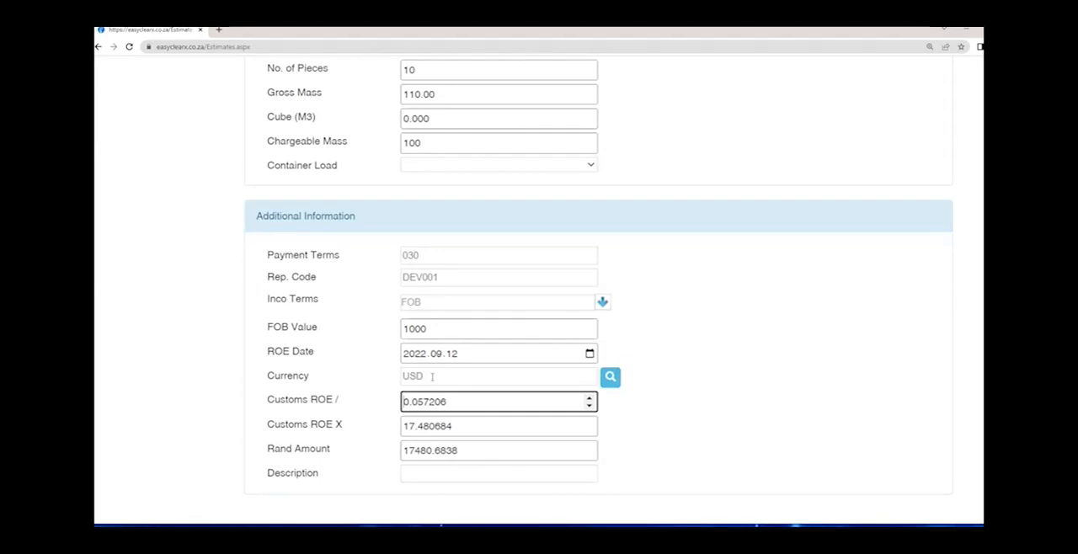
- Enter TEST PACKAGES as the Description in the Additional Information section
{"action": "left_click", "coordinate": [416, 475]}
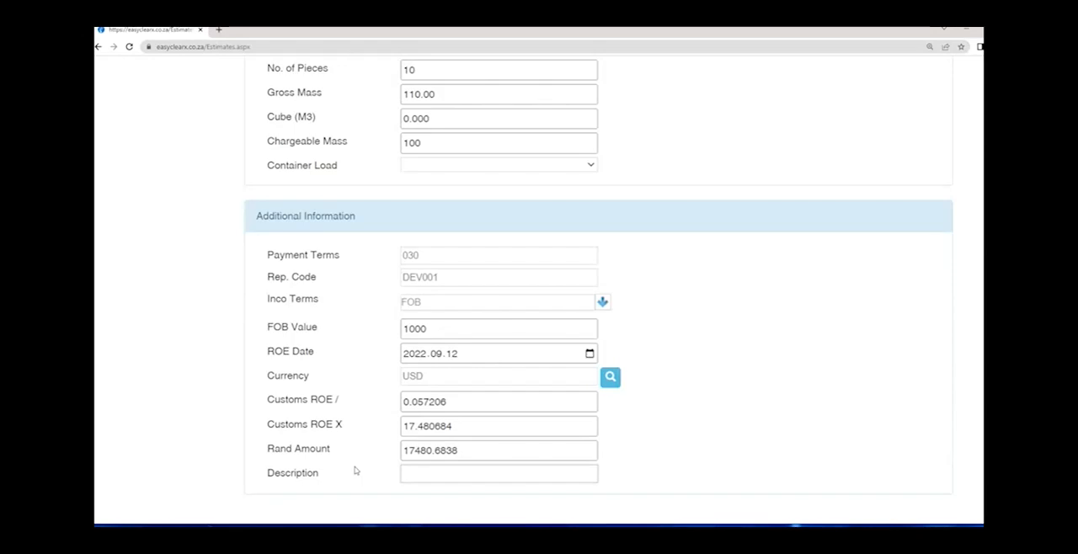
{"action": "type", "text": "TEST"}
{"action": "type", "text": "ACKAGES"}
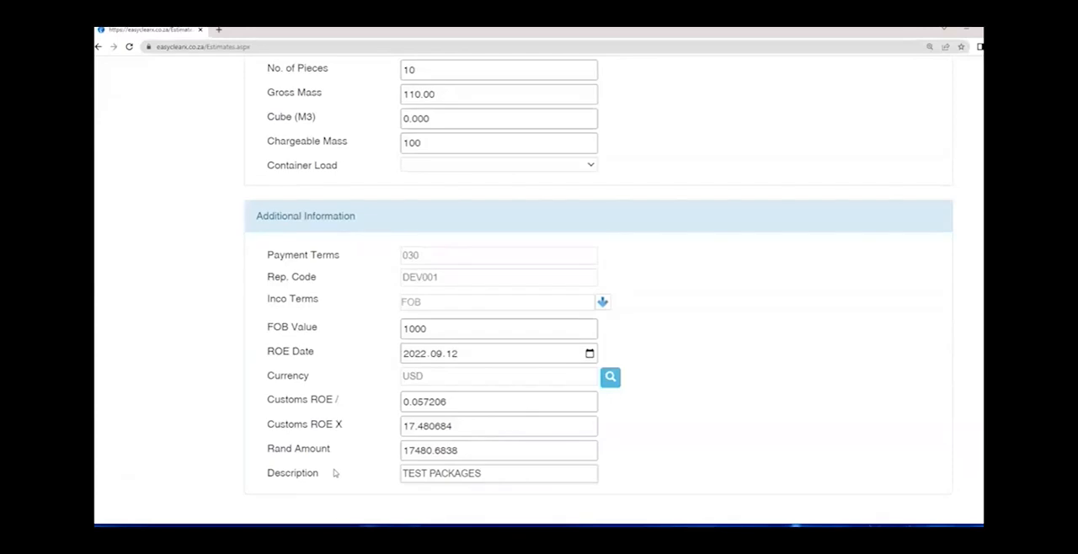
{"action": "key", "text": "Tab"}
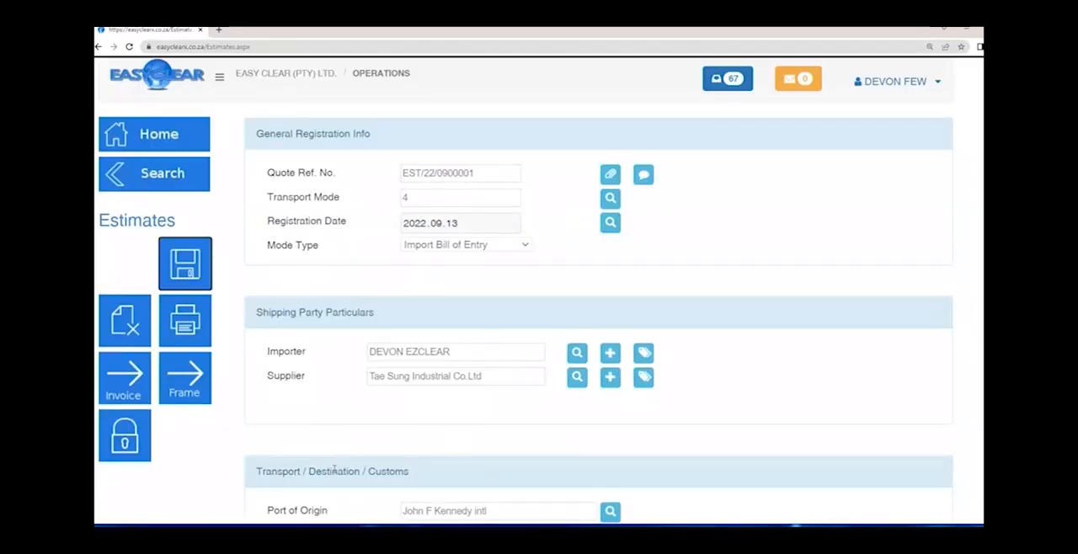
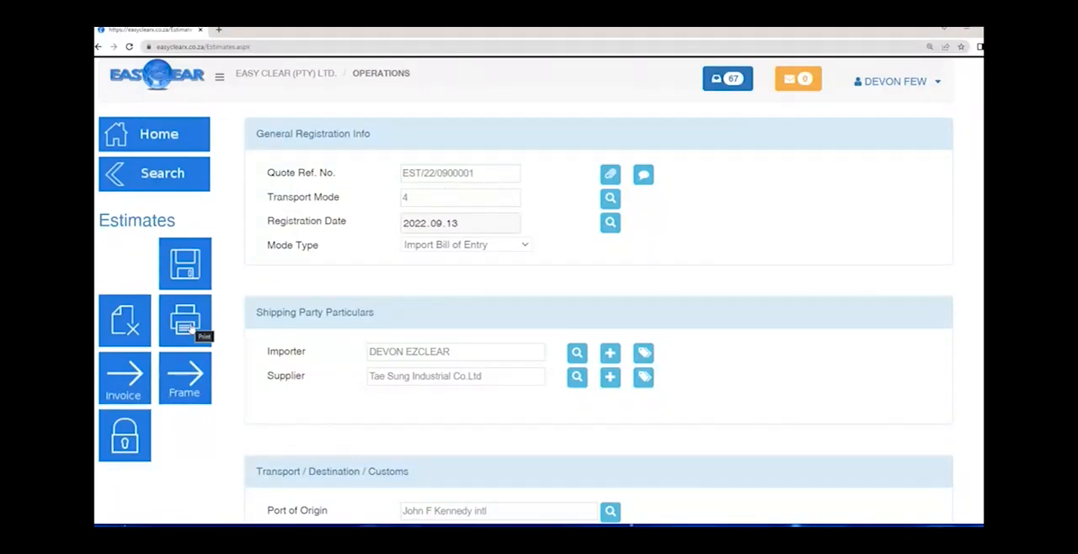
- Print the Estimate Quote report, open the downloaded PDF and review its Tariff Line Details section
{"action": "left_click", "coordinate": [192, 329]}
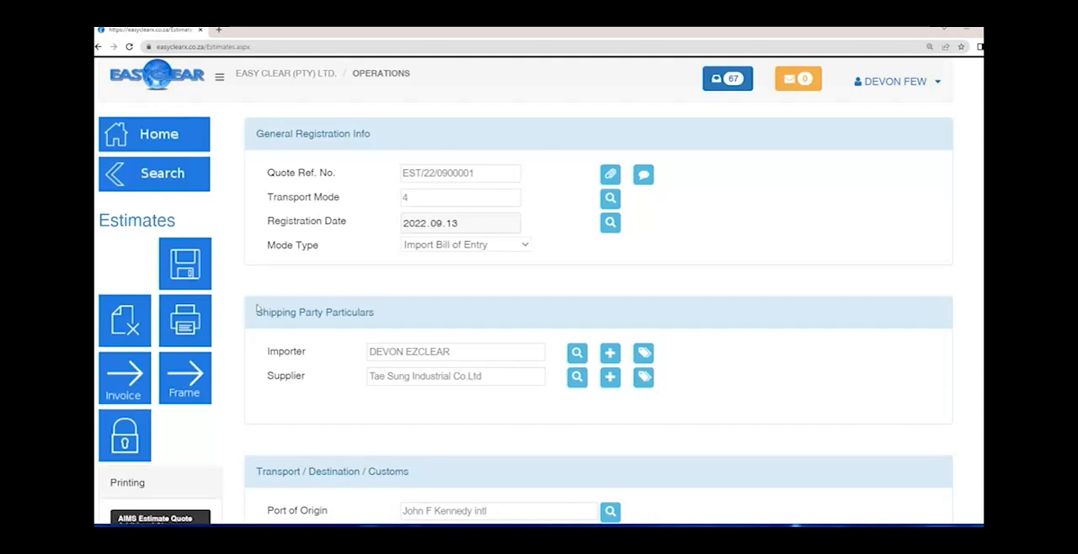
{"action": "scroll", "coordinate": [258, 308], "scroll_direction": "down", "scroll_amount": 1}
{"action": "scroll", "coordinate": [258, 308], "scroll_direction": "down", "scroll_amount": 1}
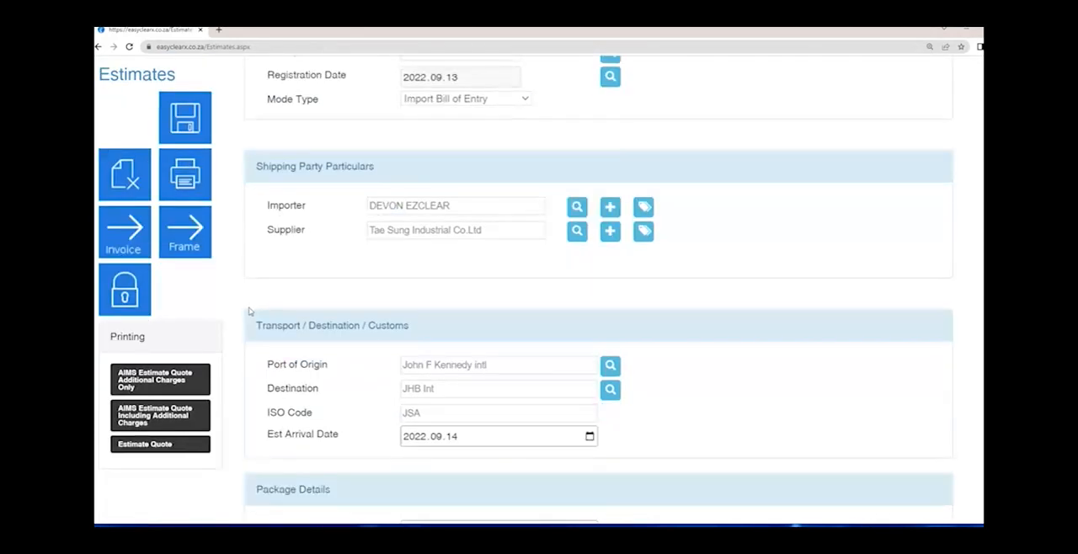
{"action": "left_click", "coordinate": [169, 452]}
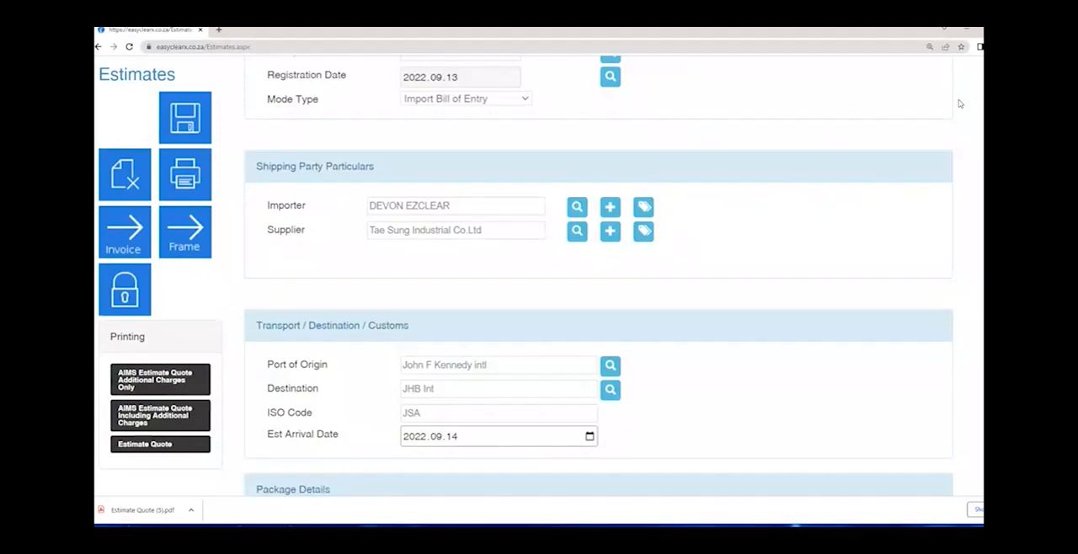
{"action": "left_click", "coordinate": [143, 510]}
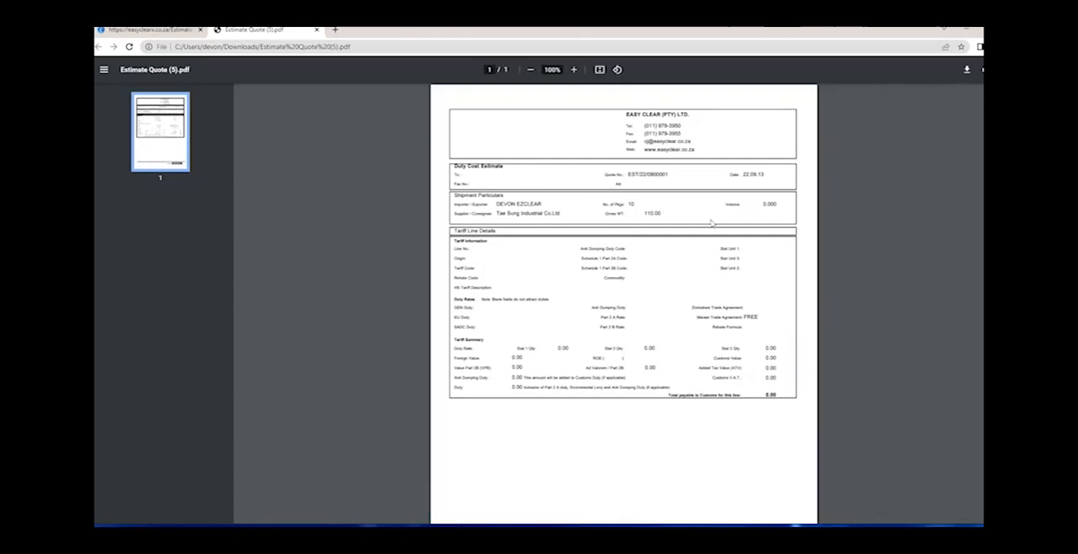
{"action": "scroll", "coordinate": [678, 177], "scroll_direction": "up", "scroll_amount": 2}
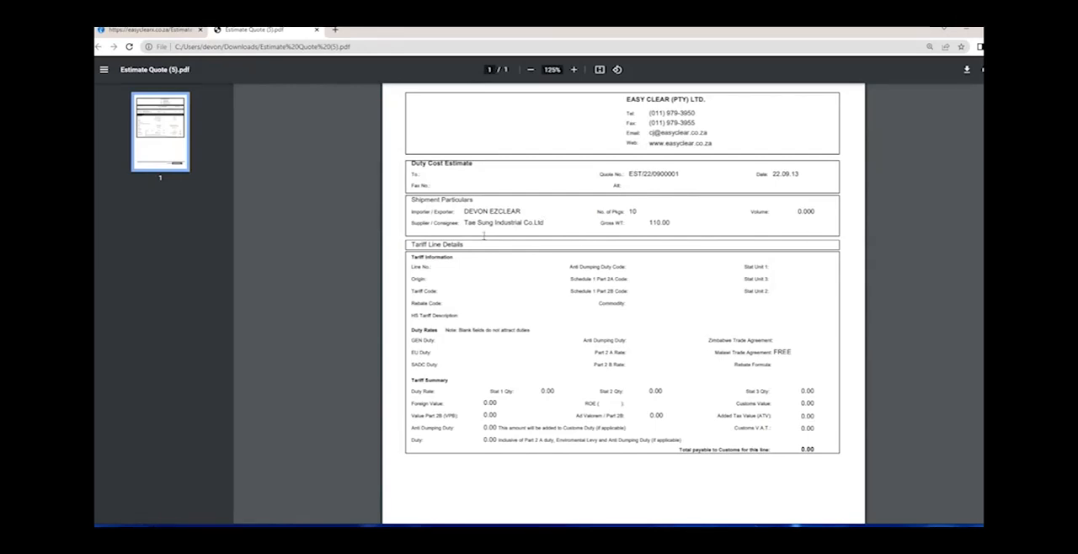
{"action": "left_click_drag", "start_coordinate": [423, 244], "coordinate": [816, 453]}
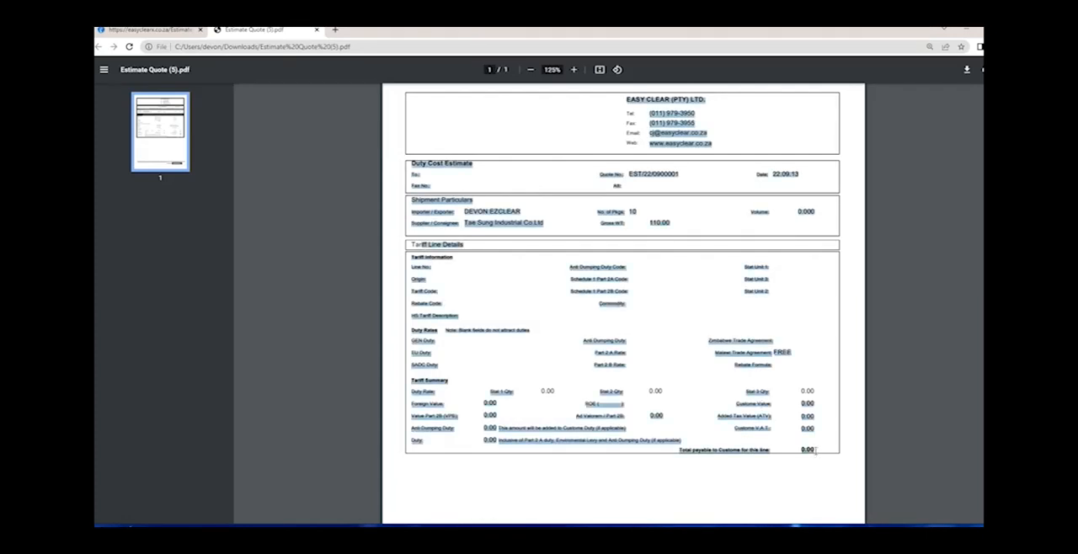
{"action": "left_click", "coordinate": [817, 451]}
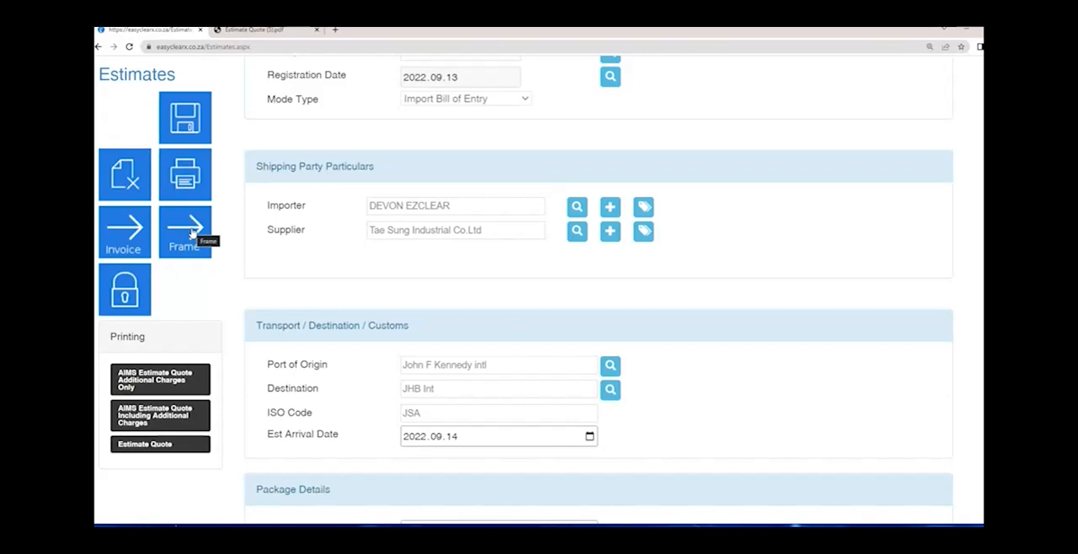
- Open the estimate's tariff line frame, set the Duty Type to DP and select CPC Code 11 00 for home use clearance
{"action": "left_click", "coordinate": [185, 233]}
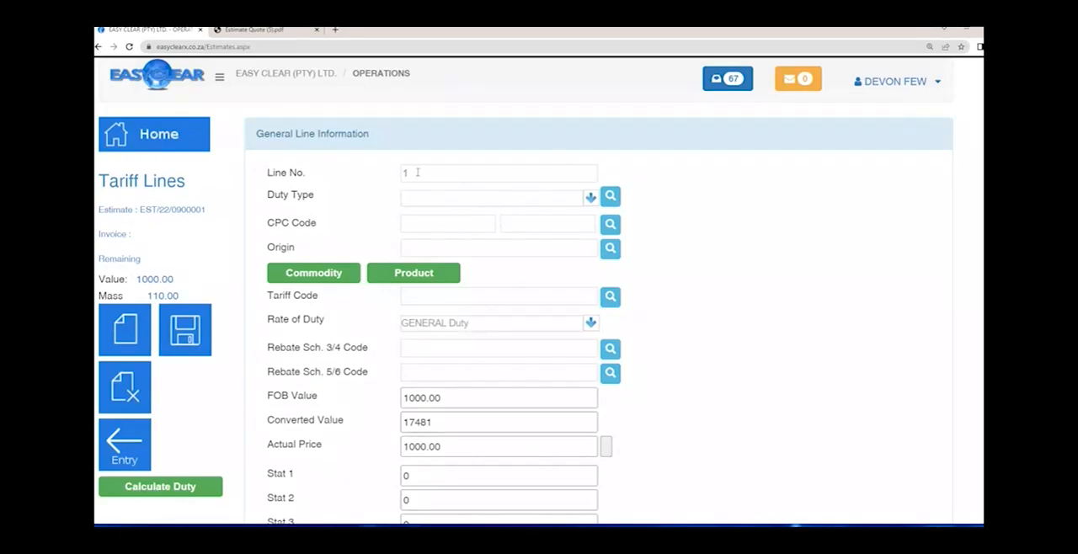
{"action": "type", "text": "DP"}
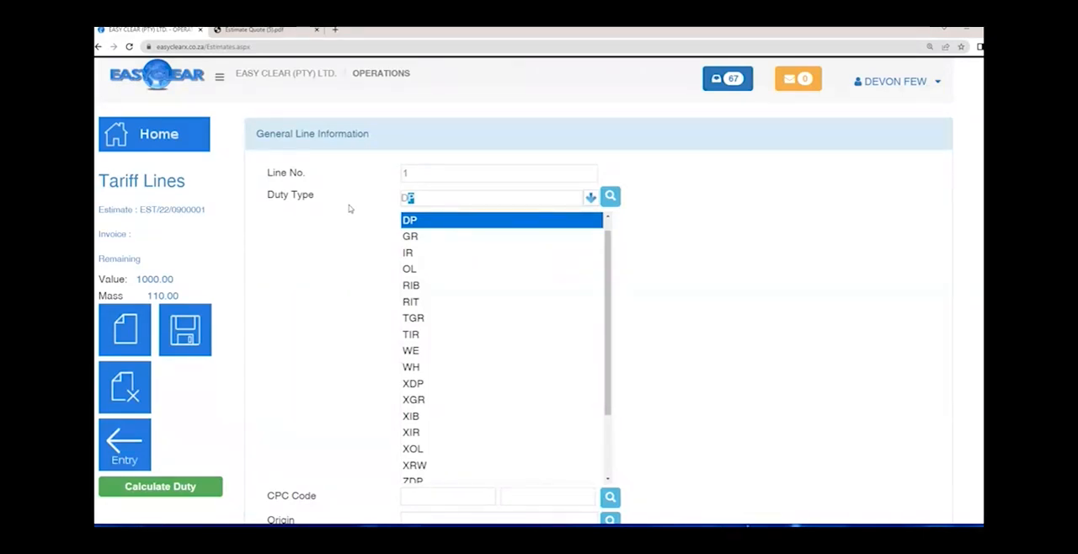
{"action": "key", "text": "Tab"}
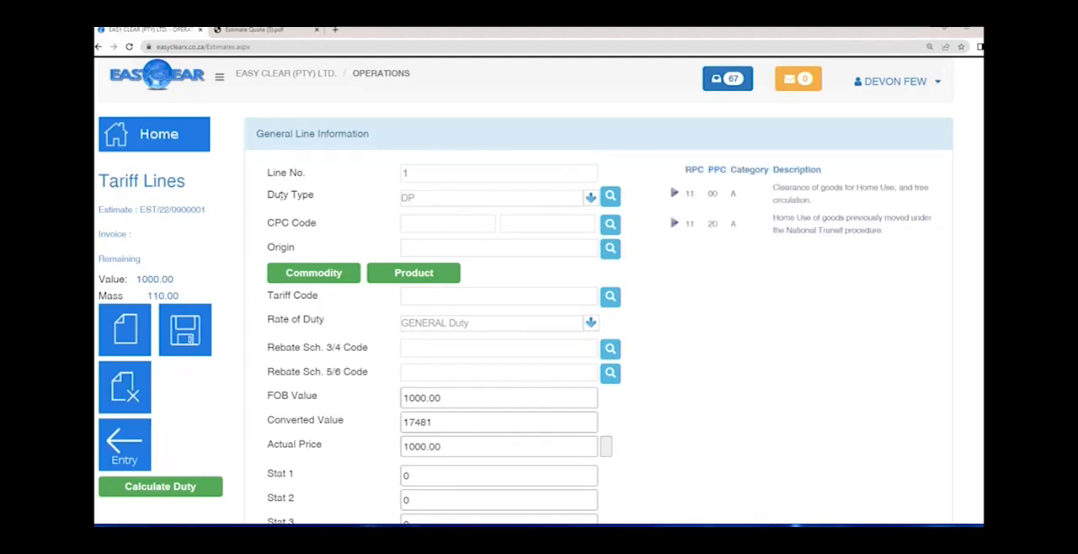
{"action": "left_click", "coordinate": [590, 198]}
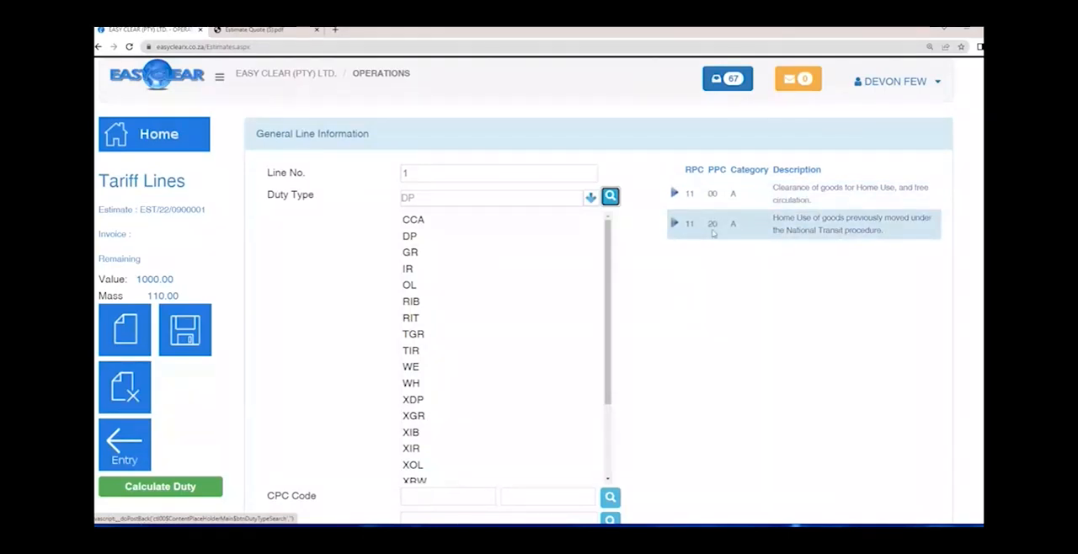
{"action": "left_click", "coordinate": [674, 194]}
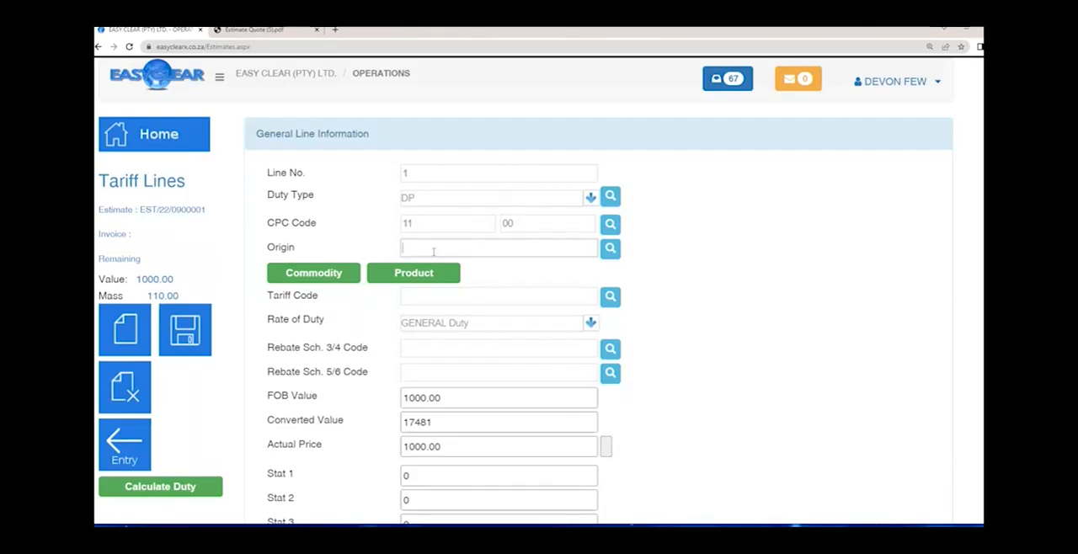
- Set the tariff line's Origin to US
{"action": "type", "text": "CN"}
{"action": "key", "text": "BackSpace"}
{"action": "key", "text": "BackSpace"}
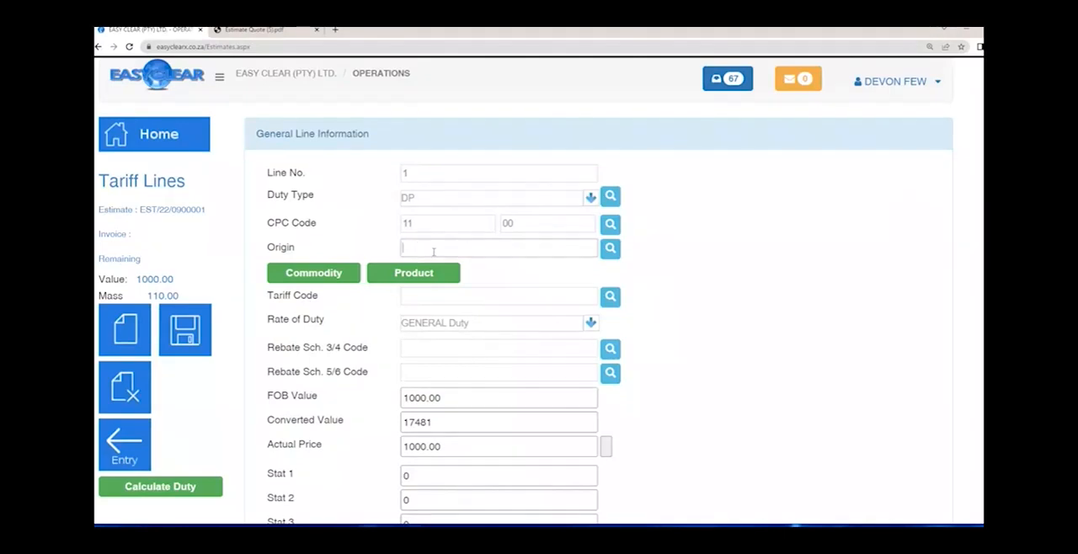
{"action": "type", "text": "US"}
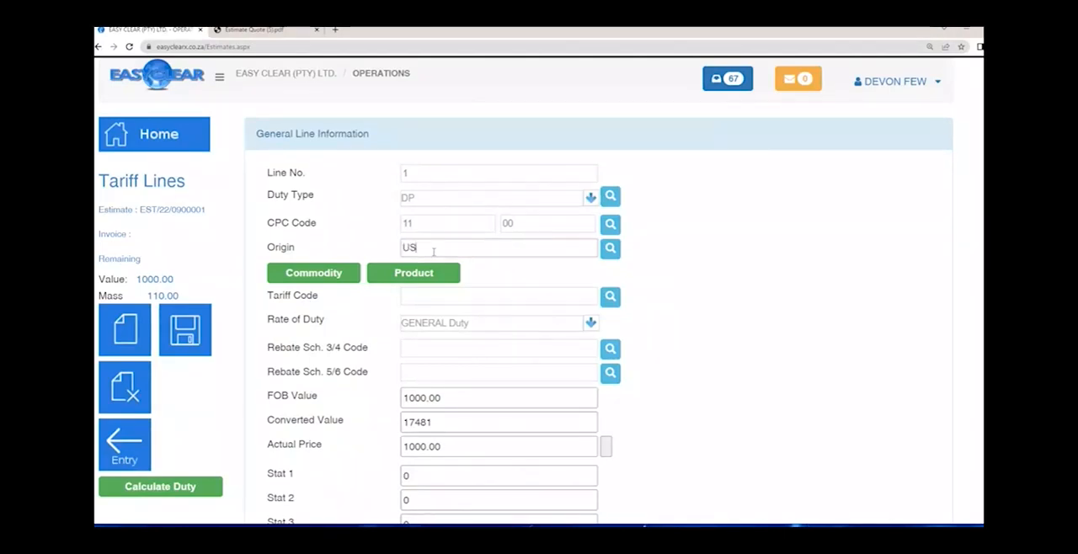
{"action": "key", "text": "Tab"}
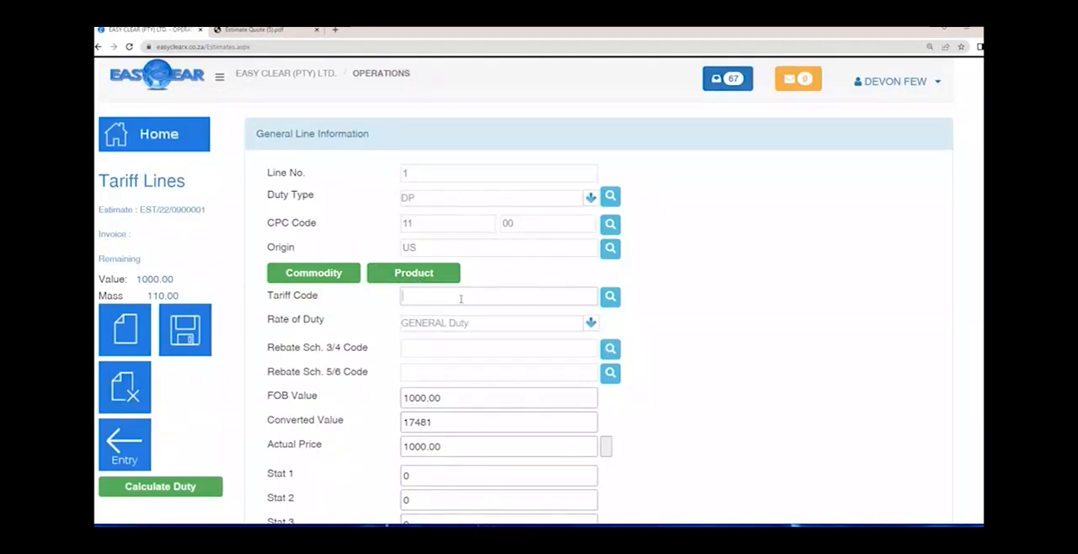
- Look up tariff codes starting with 35, try 352, and refine the tariff code search to 3501
{"action": "key", "text": "Tab"}
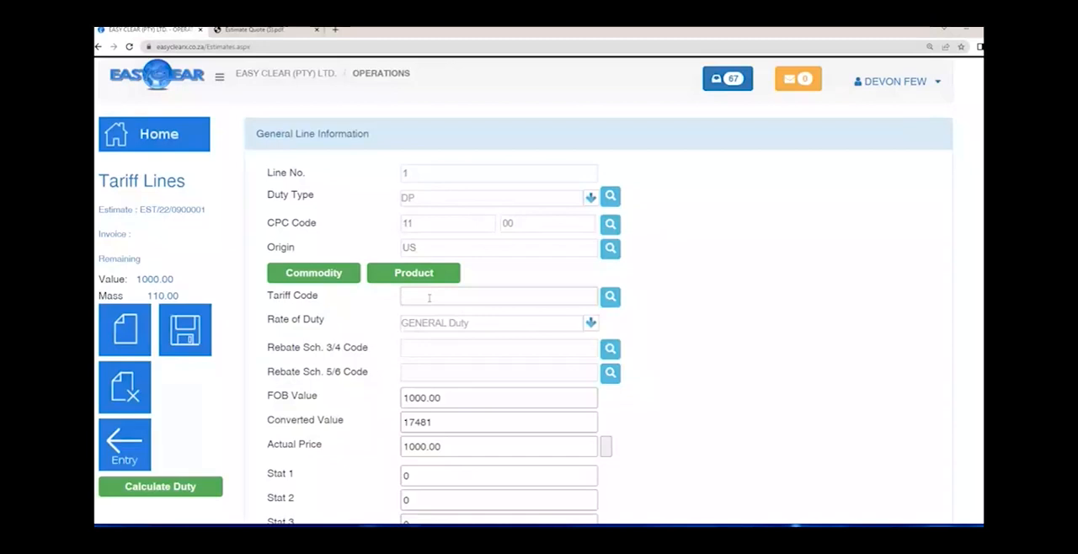
{"action": "type", "text": "35"}
{"action": "key", "text": "Tab"}
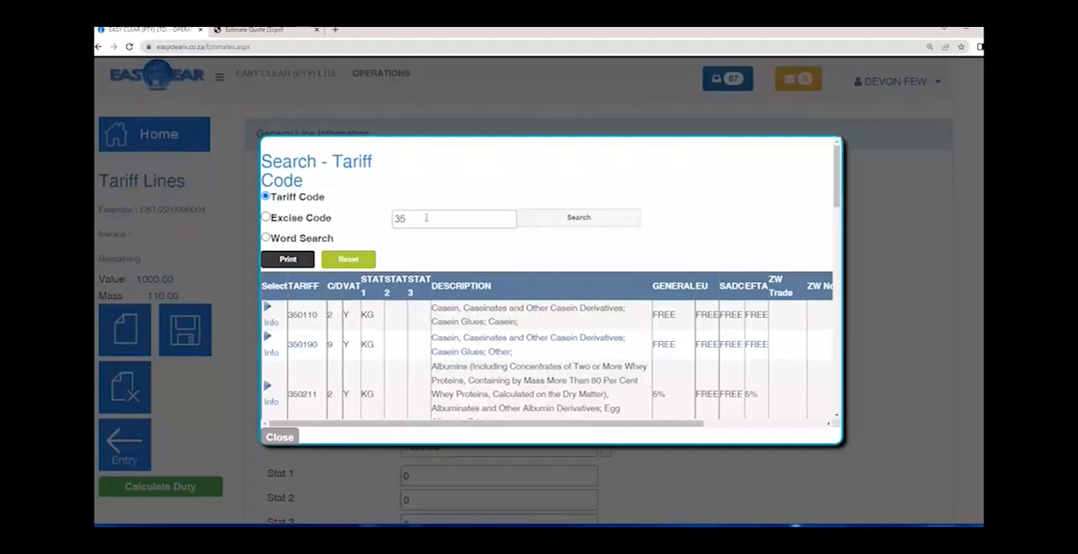
{"action": "type", "text": "2"}
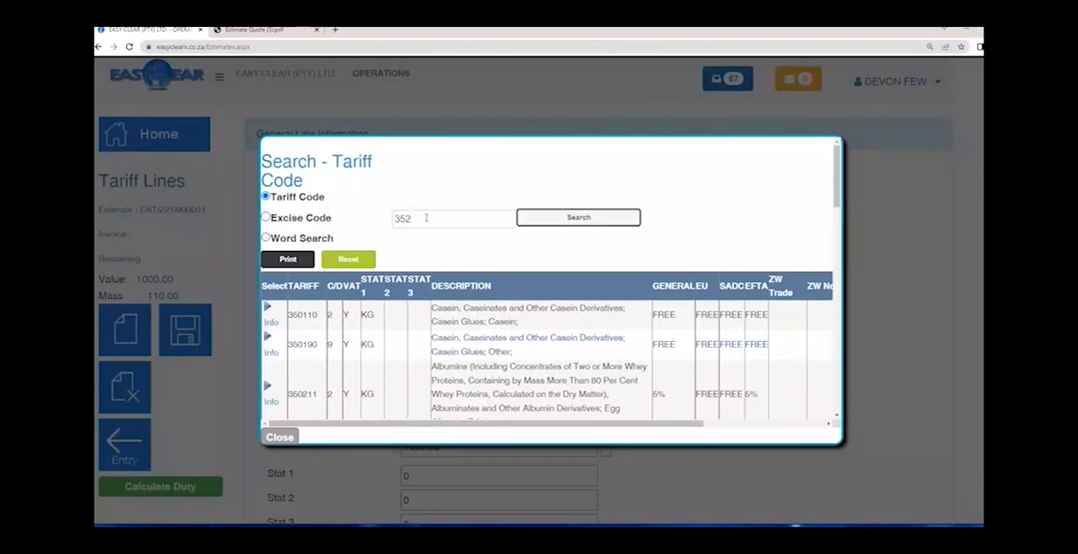
{"action": "left_click", "coordinate": [590, 218]}
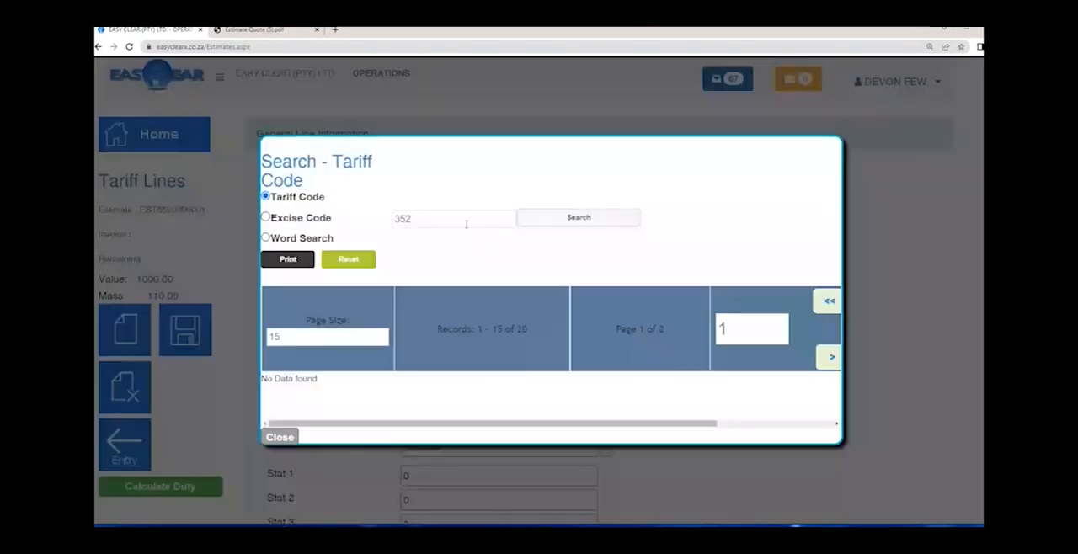
{"action": "left_click", "coordinate": [446, 218]}
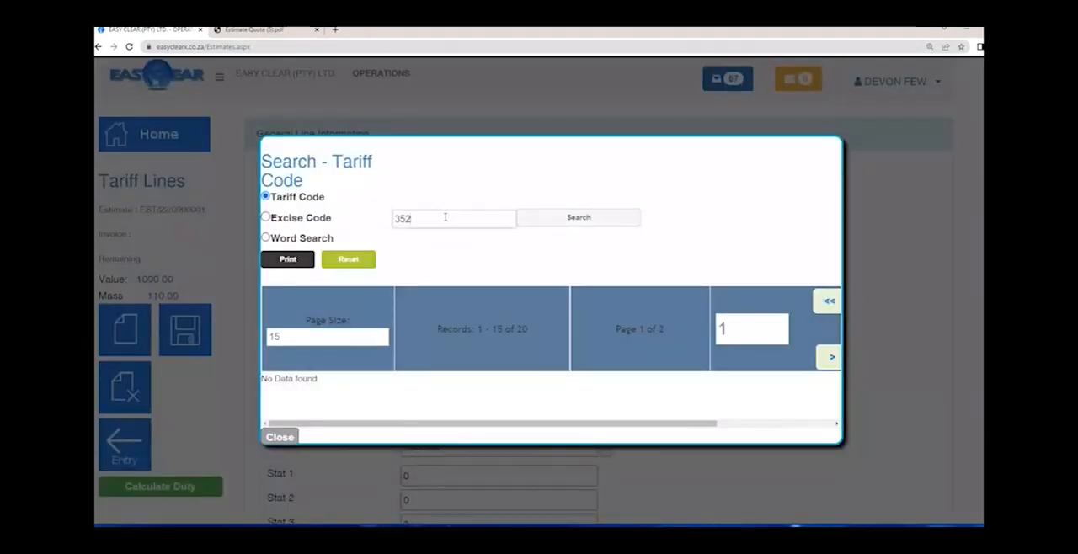
{"action": "key", "text": "BackSpace"}
{"action": "type", "text": "01"}
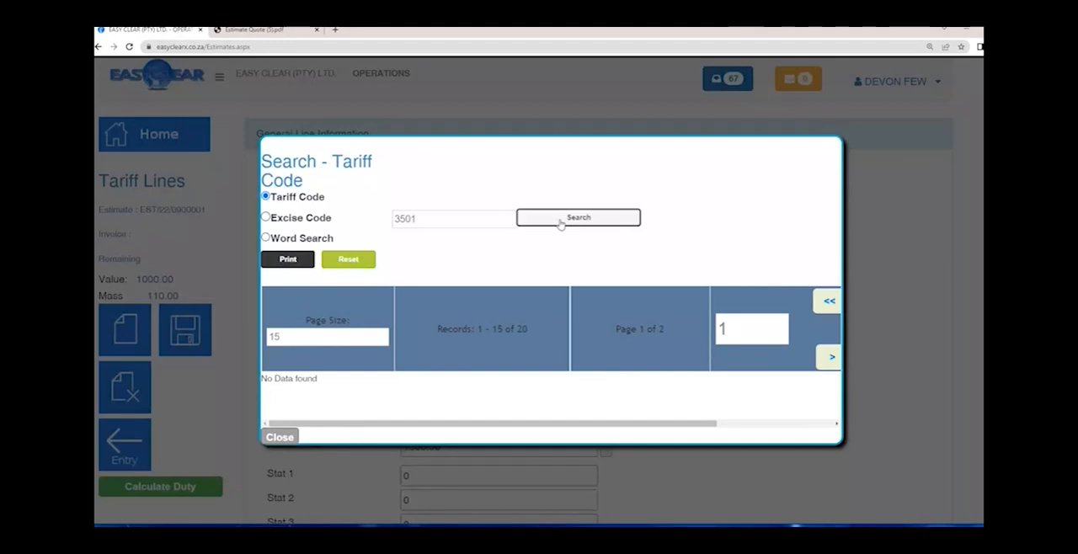
{"action": "left_click", "coordinate": [561, 221]}
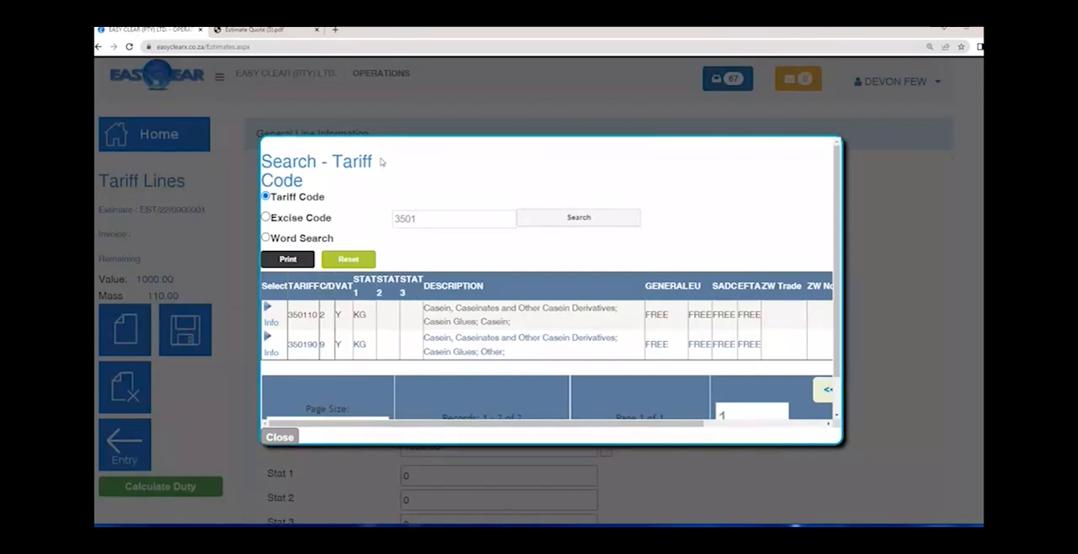
- Switch the tariff lookup to Word Search and search for descriptions containing FURNITURE
{"action": "left_click", "coordinate": [317, 221]}
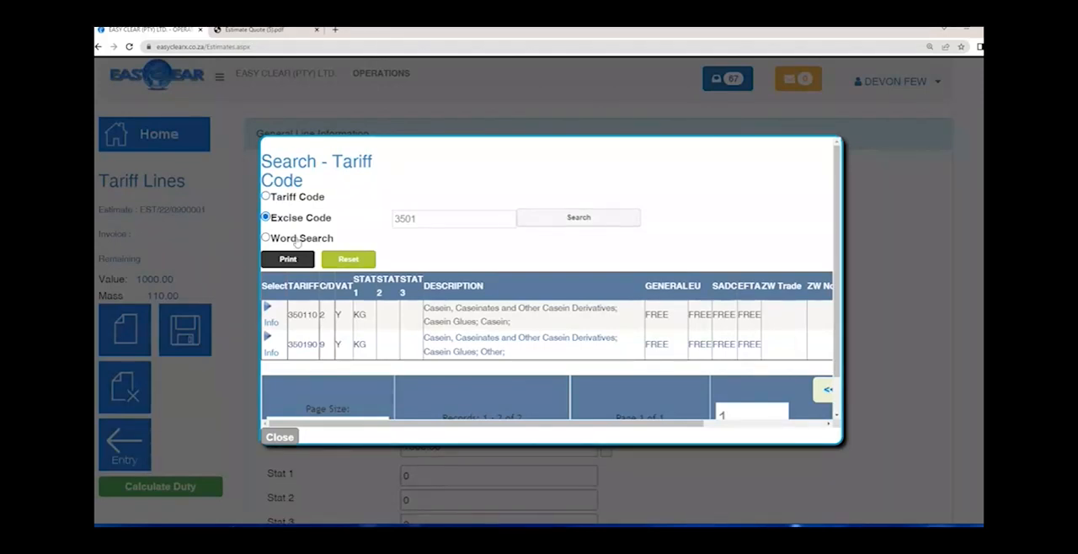
{"action": "left_click", "coordinate": [296, 240]}
{"action": "left_click", "coordinate": [531, 319]}
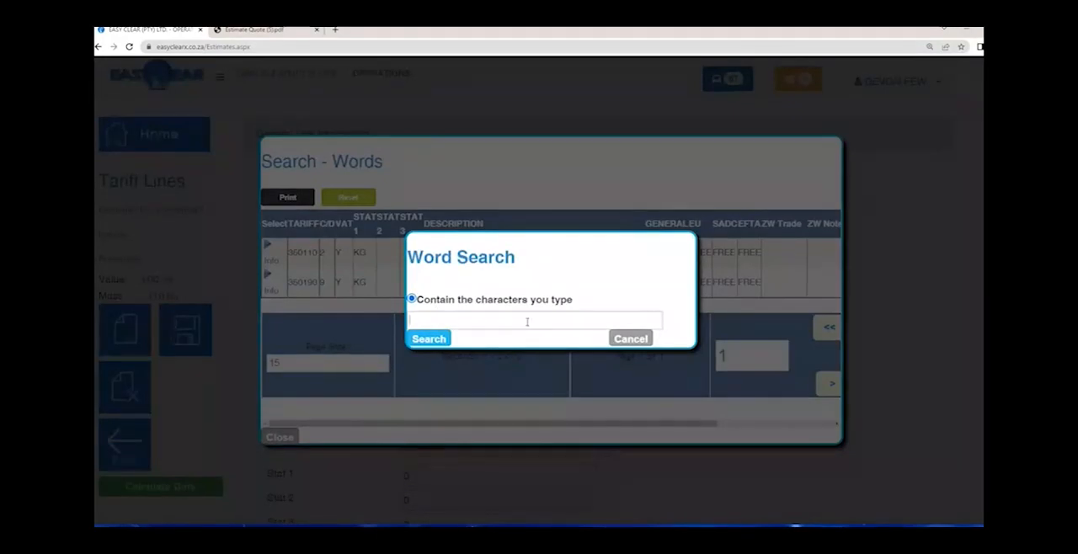
{"action": "type", "text": "FU"}
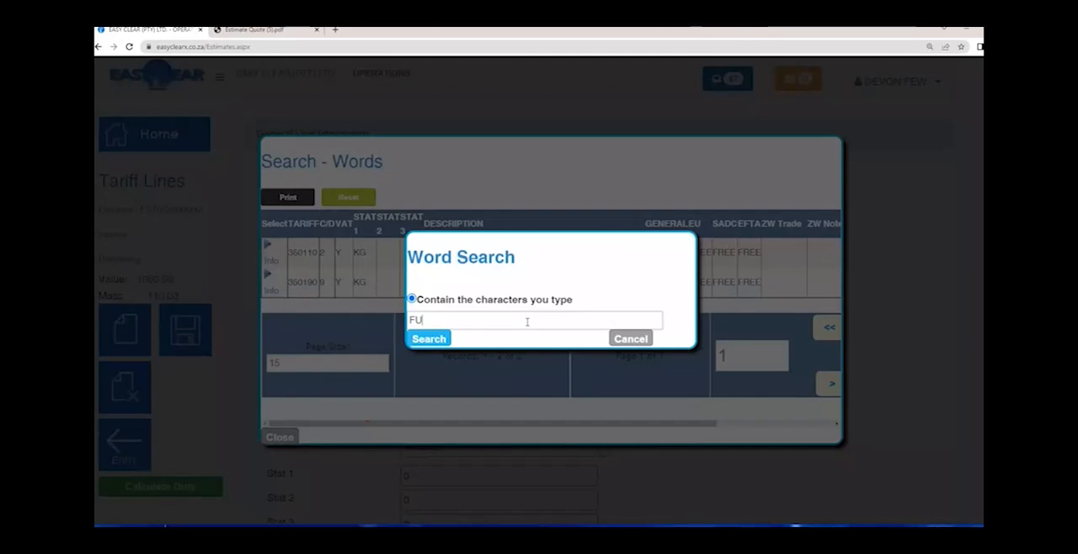
{"action": "type", "text": "RNITURE"}
{"action": "key", "text": "Return"}
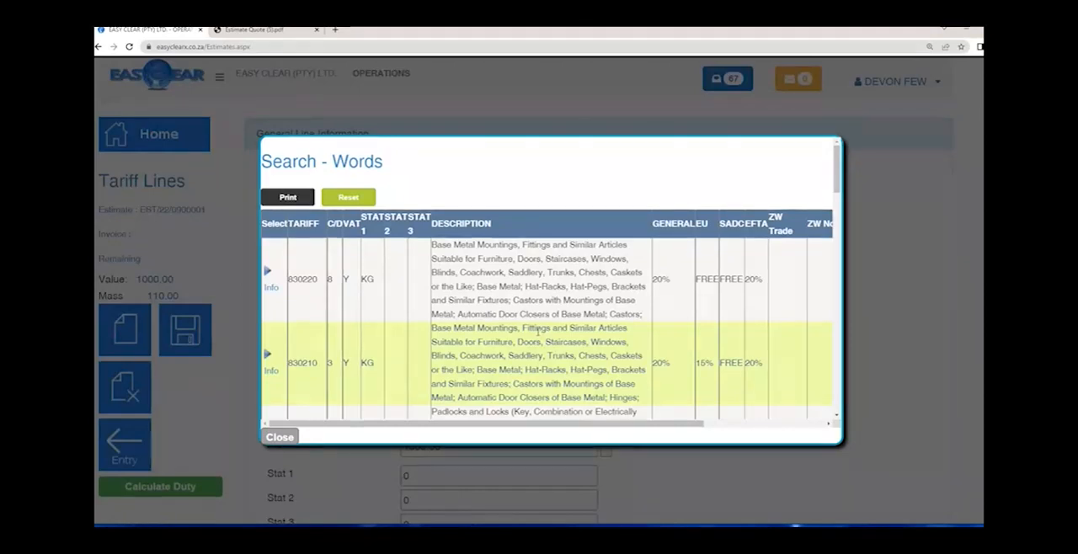
- Highlight every occurrence of FURNITURE in the word-search results and review the tariff descriptions on the first page
{"action": "key", "text": "ctrl+f"}
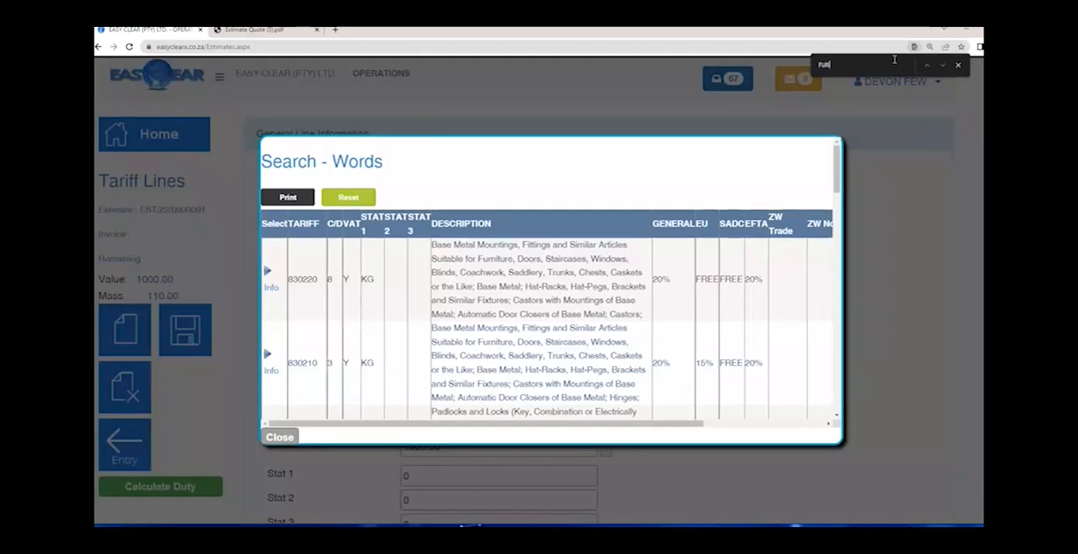
{"action": "type", "text": "FURNITURE"}
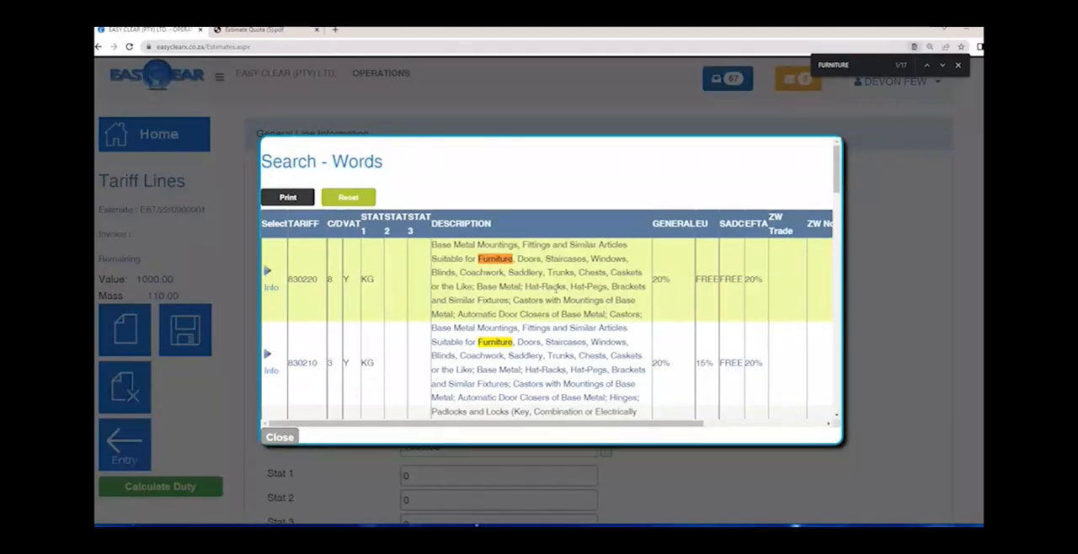
{"action": "scroll", "coordinate": [556, 289], "scroll_direction": "down", "scroll_amount": 5}
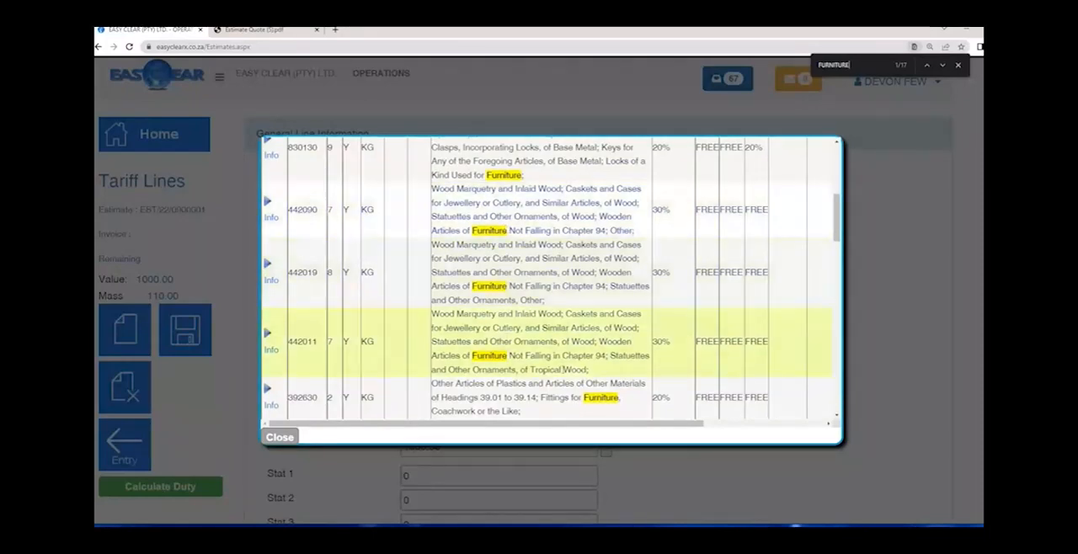
{"action": "scroll", "coordinate": [563, 369], "scroll_direction": "down", "scroll_amount": 3}
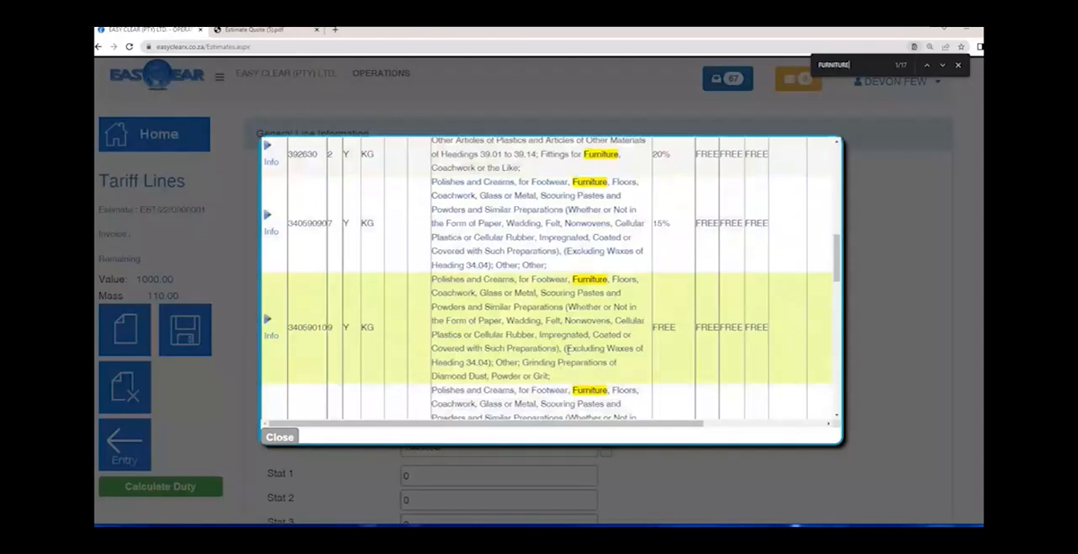
{"action": "scroll", "coordinate": [567, 348], "scroll_direction": "down", "scroll_amount": 3}
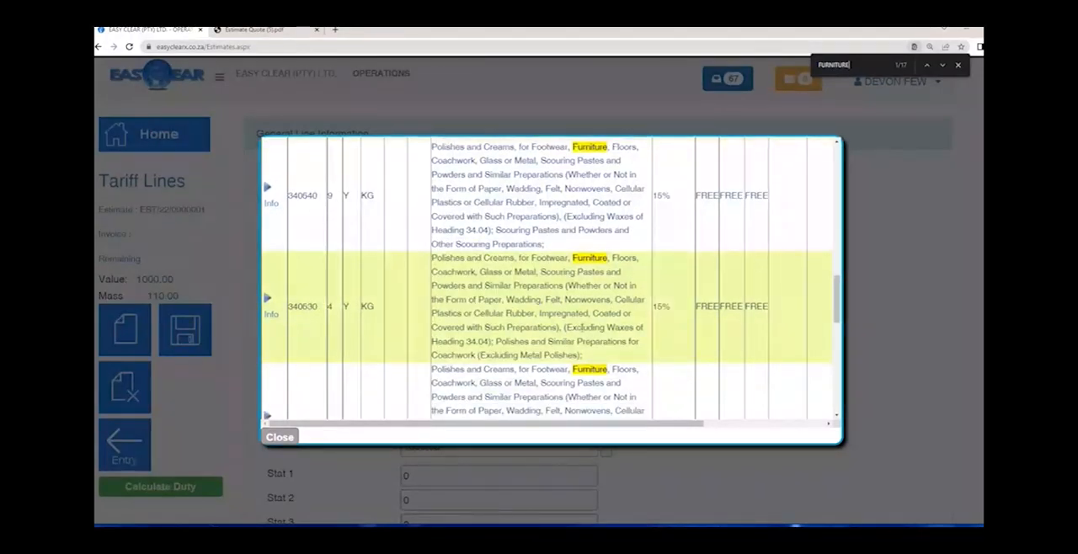
{"action": "scroll", "coordinate": [581, 329], "scroll_direction": "down", "scroll_amount": 3}
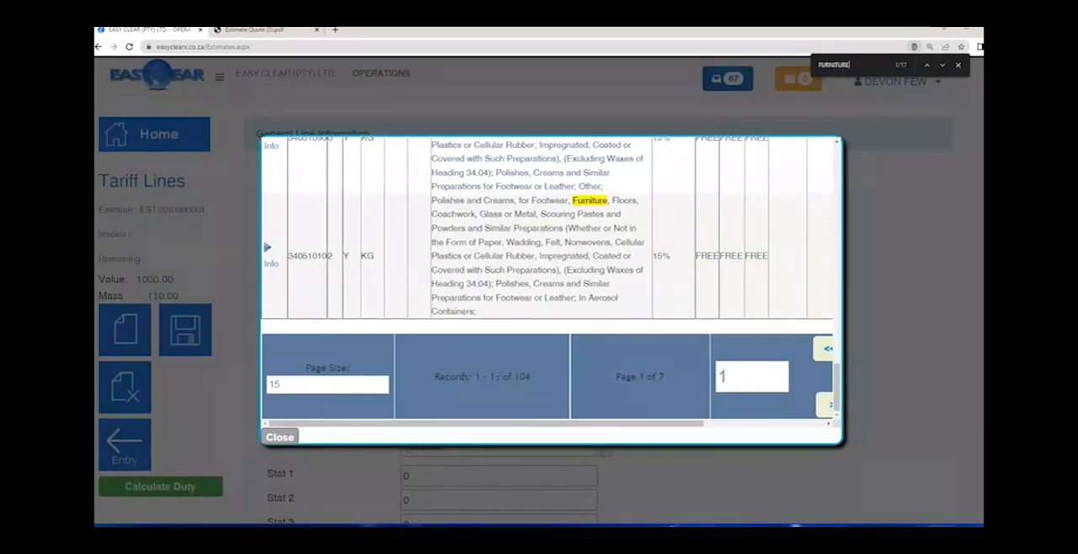
- Advance the furniture tariff results to the second page
{"action": "double_click", "coordinate": [297, 383]}
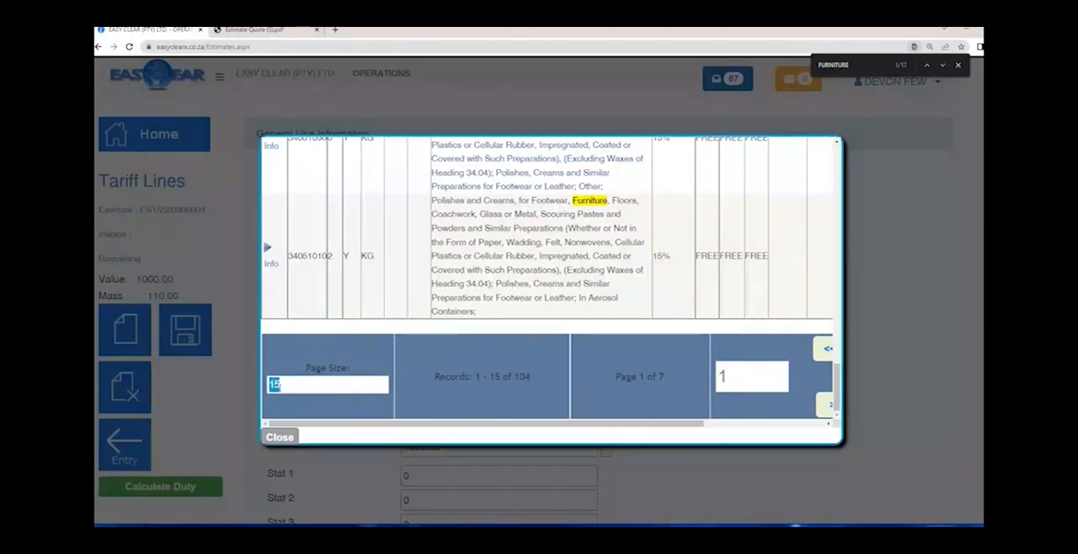
{"action": "scroll", "coordinate": [403, 372], "scroll_direction": "down", "scroll_amount": 3}
{"action": "scroll", "coordinate": [403, 373], "scroll_direction": "down", "scroll_amount": 3}
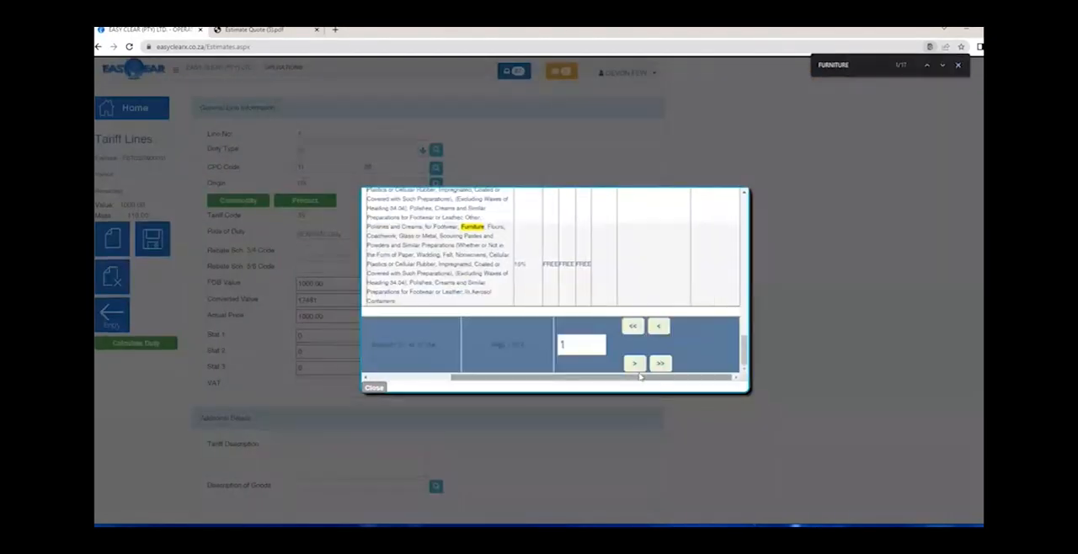
{"action": "scroll", "coordinate": [472, 374], "scroll_direction": "up", "scroll_amount": 1}
{"action": "left_click", "coordinate": [634, 373]}
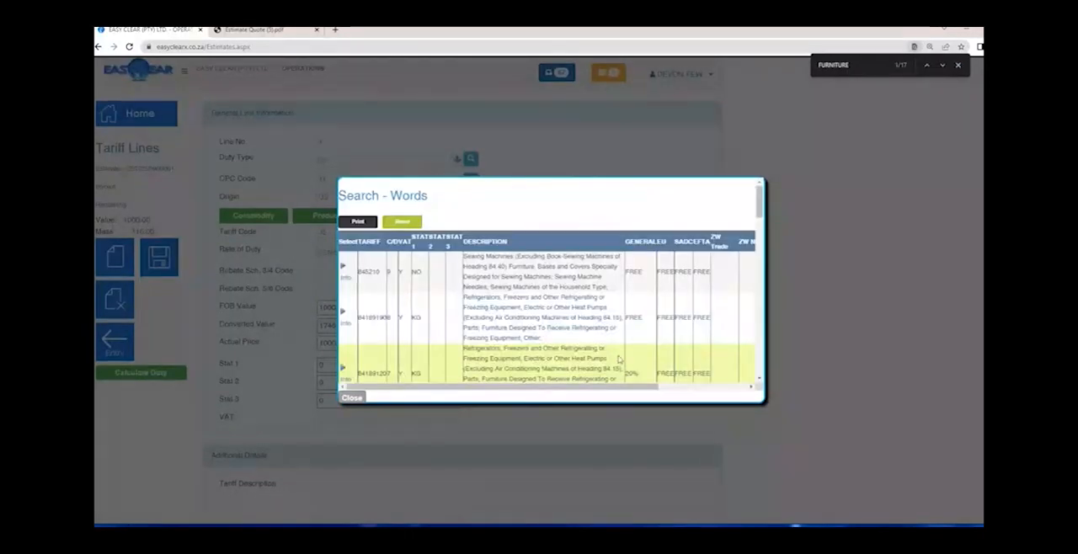
- Examine the second page's tariff descriptions together with their General, EU, SADC, EFTA and ZW columns
{"action": "scroll", "coordinate": [571, 279], "scroll_direction": "down", "scroll_amount": 5}
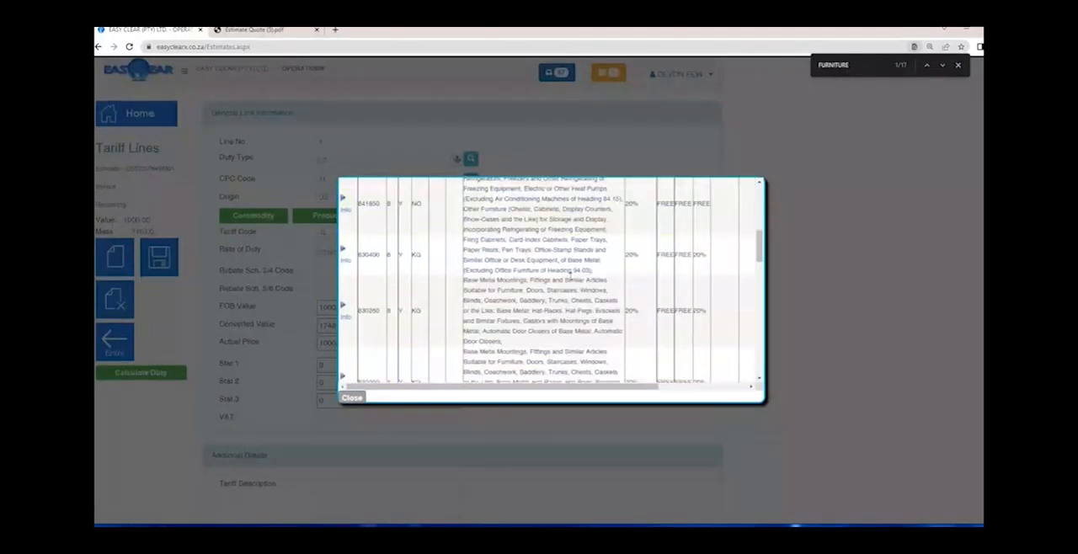
{"action": "scroll", "coordinate": [570, 282], "scroll_direction": "down", "scroll_amount": 1}
{"action": "scroll", "coordinate": [568, 284], "scroll_direction": "down", "scroll_amount": 1}
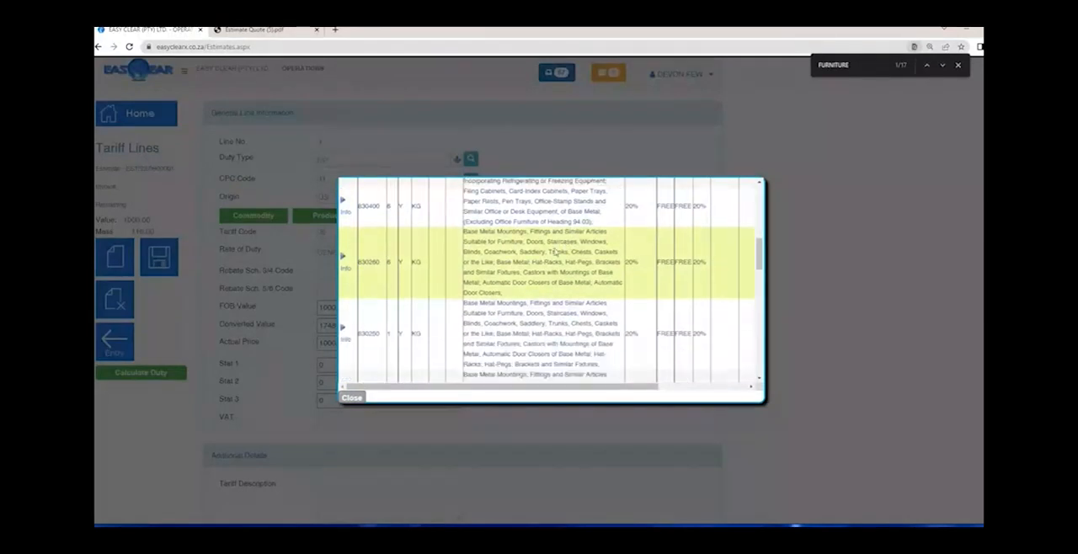
{"action": "double_click", "coordinate": [509, 242]}
{"action": "scroll", "coordinate": [385, 274], "scroll_direction": "up", "scroll_amount": 5}
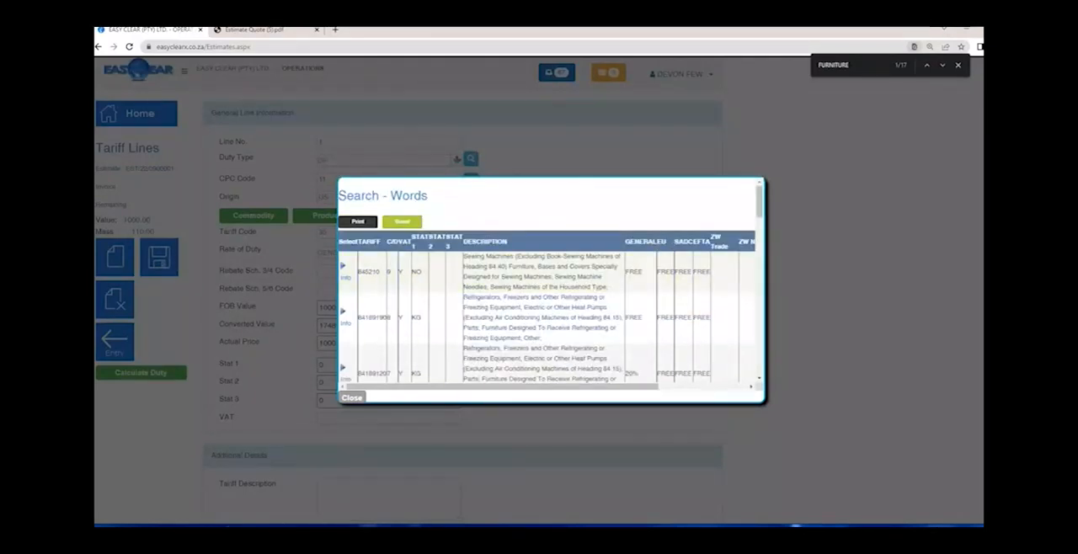
{"action": "scroll", "coordinate": [706, 253], "scroll_direction": "right", "scroll_amount": 3}
{"action": "scroll", "coordinate": [710, 260], "scroll_direction": "right", "scroll_amount": 3}
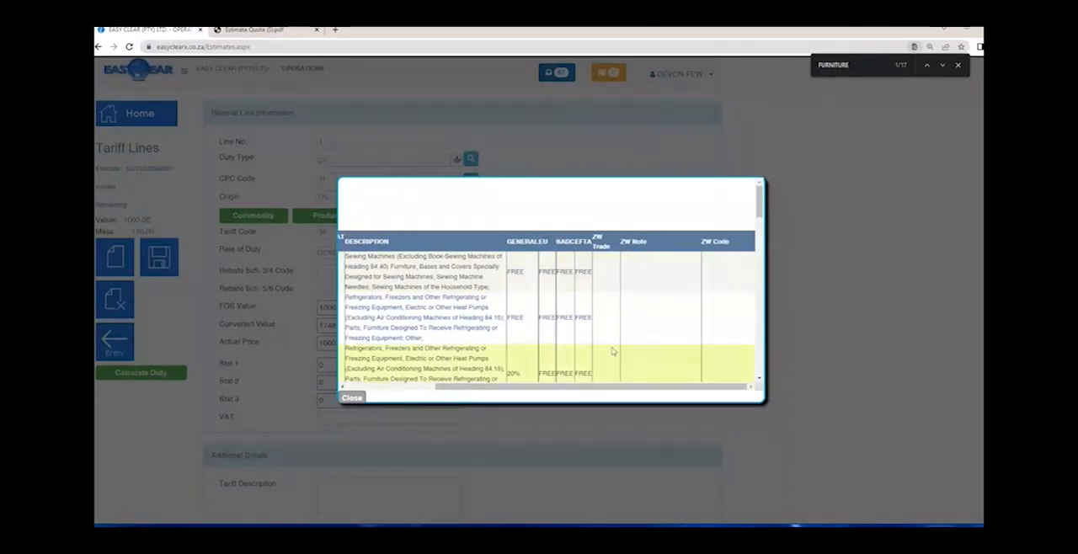
{"action": "scroll", "coordinate": [614, 353], "scroll_direction": "left", "scroll_amount": 6}
{"action": "scroll", "coordinate": [487, 320], "scroll_direction": "down", "scroll_amount": 5}
{"action": "scroll", "coordinate": [488, 321], "scroll_direction": "down", "scroll_amount": 1}
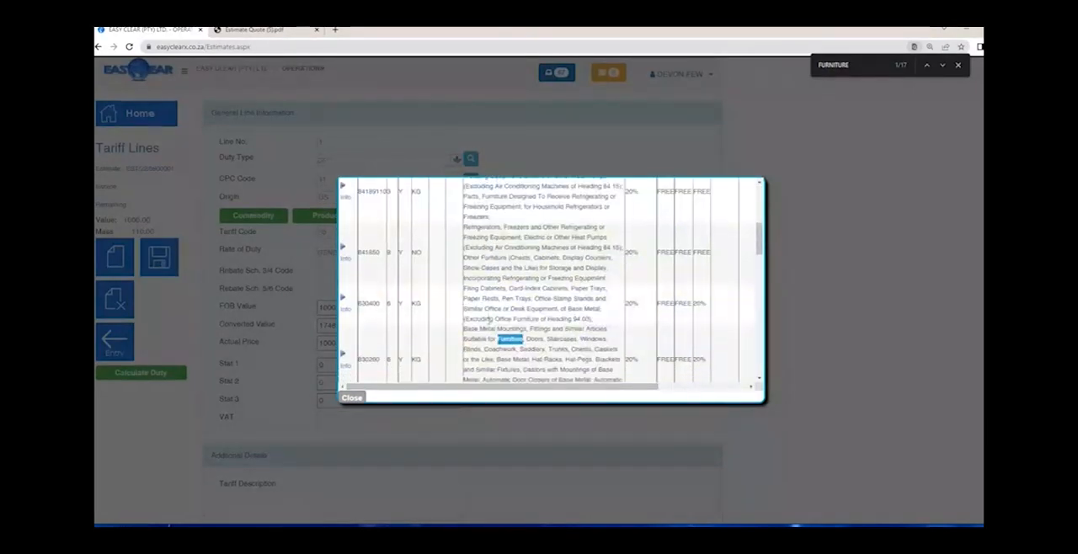
{"action": "scroll", "coordinate": [488, 320], "scroll_direction": "down", "scroll_amount": 10}
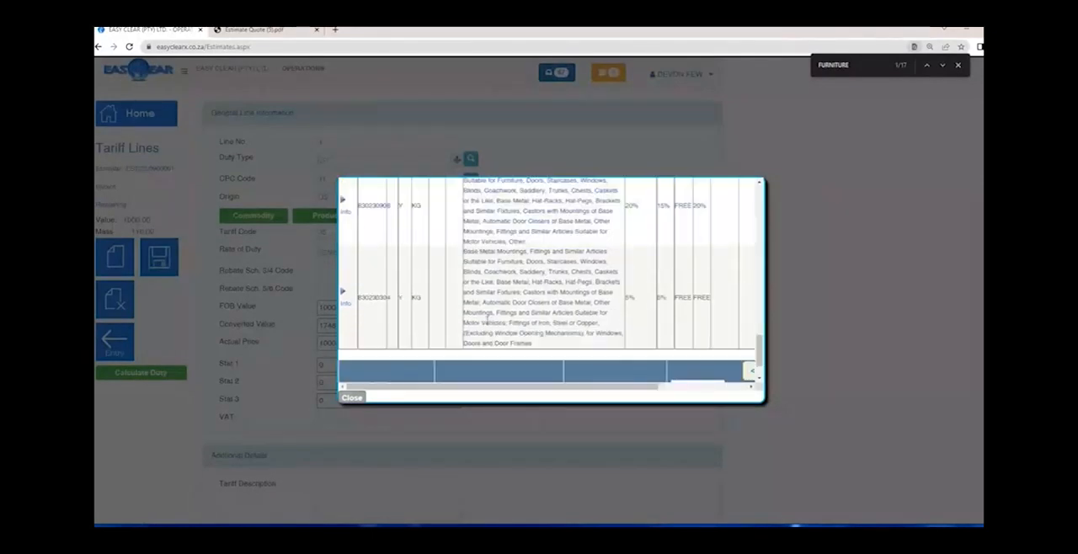
- Show the additional information for tariff 83023030 and review its duty, VAT, certificate and permit requirements
{"action": "double_click", "coordinate": [631, 247]}
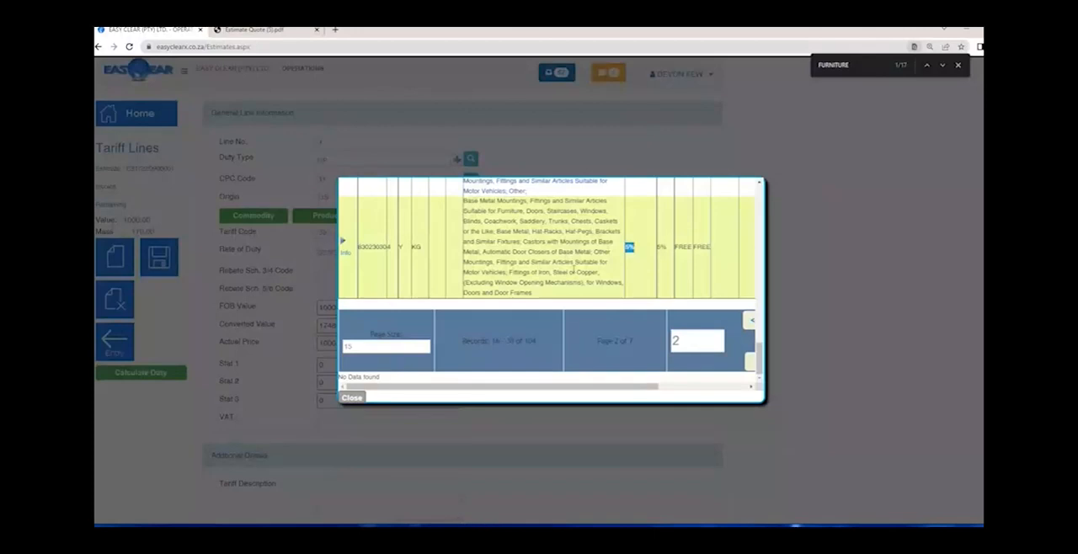
{"action": "left_click", "coordinate": [343, 255]}
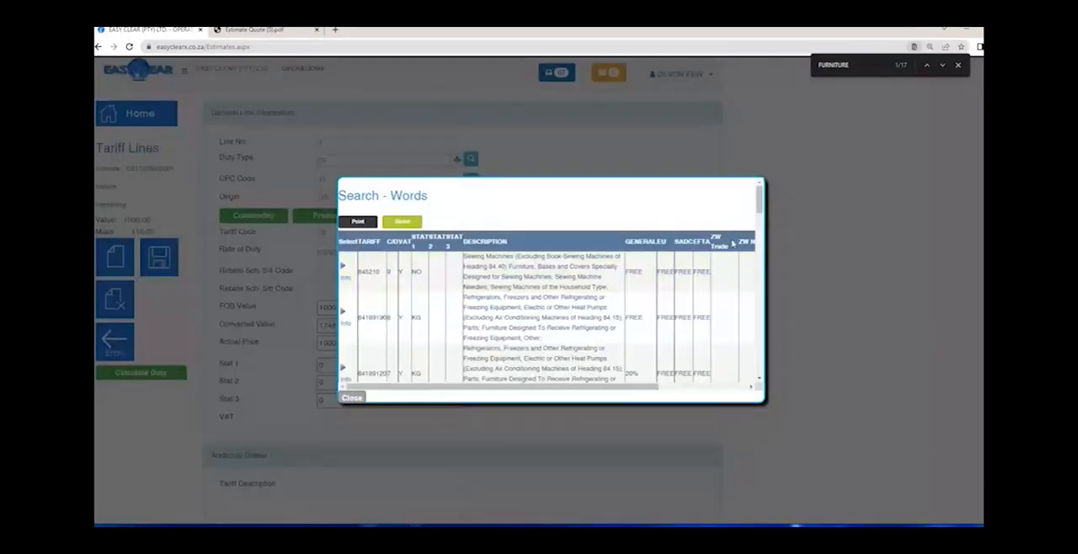
{"action": "left_click_drag", "start_coordinate": [758, 202], "coordinate": [760, 363]}
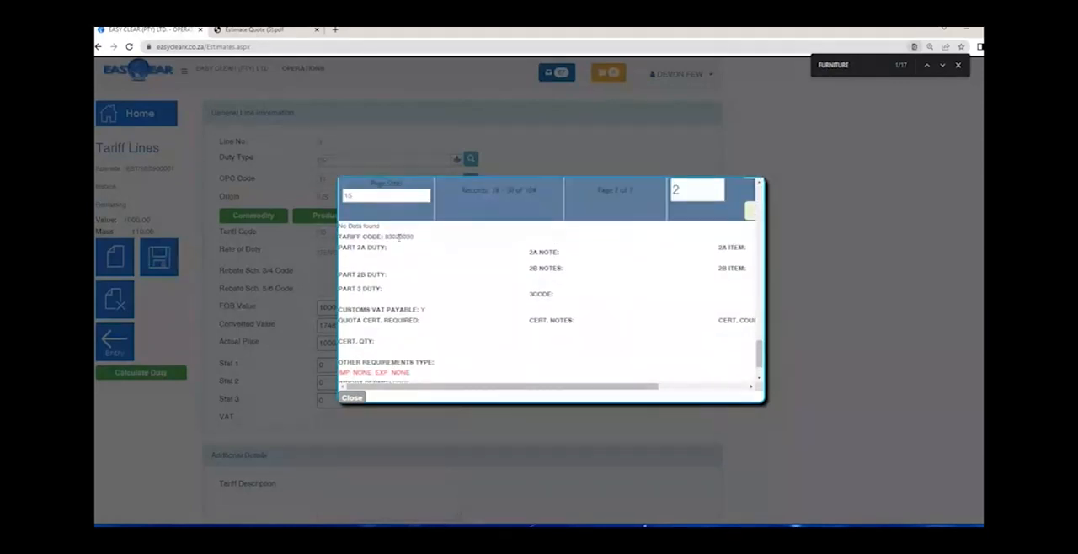
{"action": "double_click", "coordinate": [398, 238]}
{"action": "scroll", "coordinate": [424, 279], "scroll_direction": "up", "scroll_amount": 2}
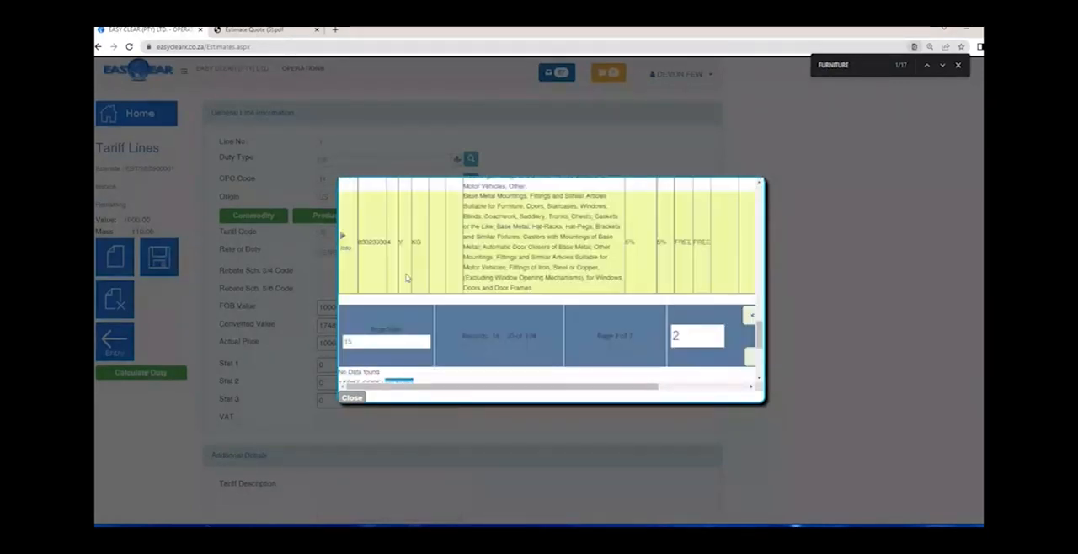
{"action": "scroll", "coordinate": [464, 335], "scroll_direction": "down", "scroll_amount": 2}
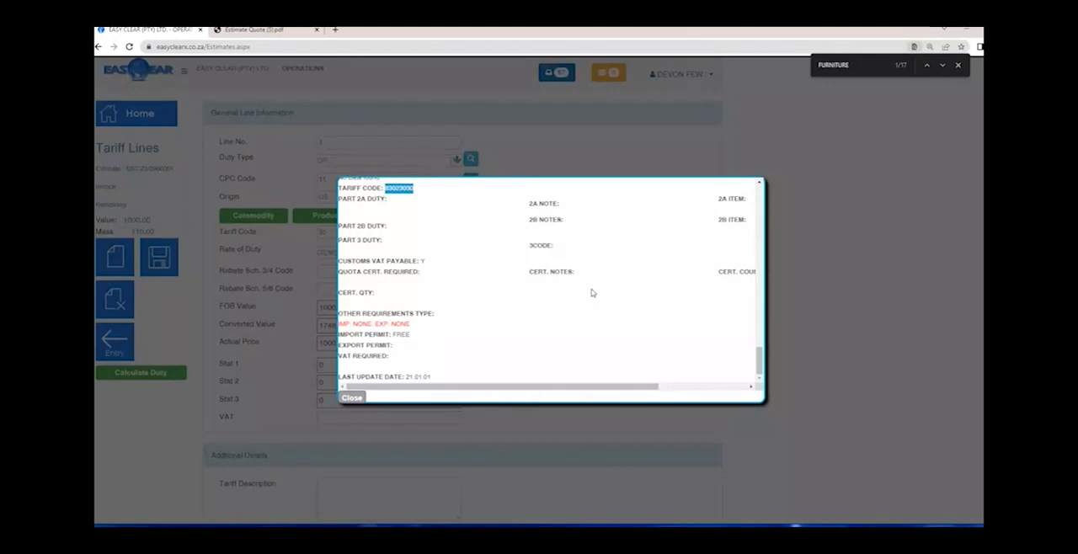
{"action": "scroll", "coordinate": [588, 290], "scroll_direction": "up", "scroll_amount": 5}
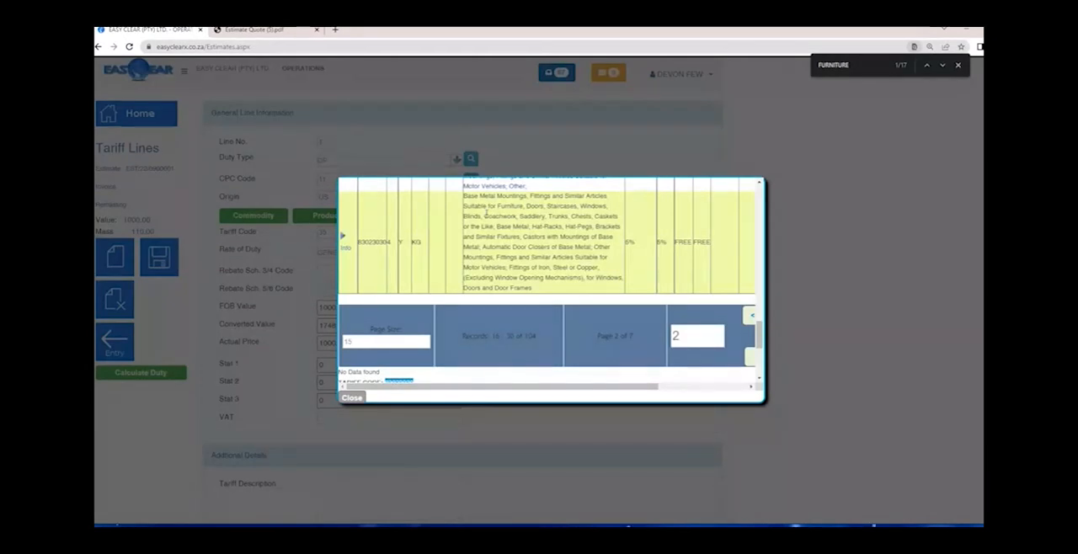
- Select tariff code 83023030 for the line and set its Rate of Duty to GENERAL Duty : 5%
{"action": "left_click_drag", "start_coordinate": [463, 195], "coordinate": [563, 290]}
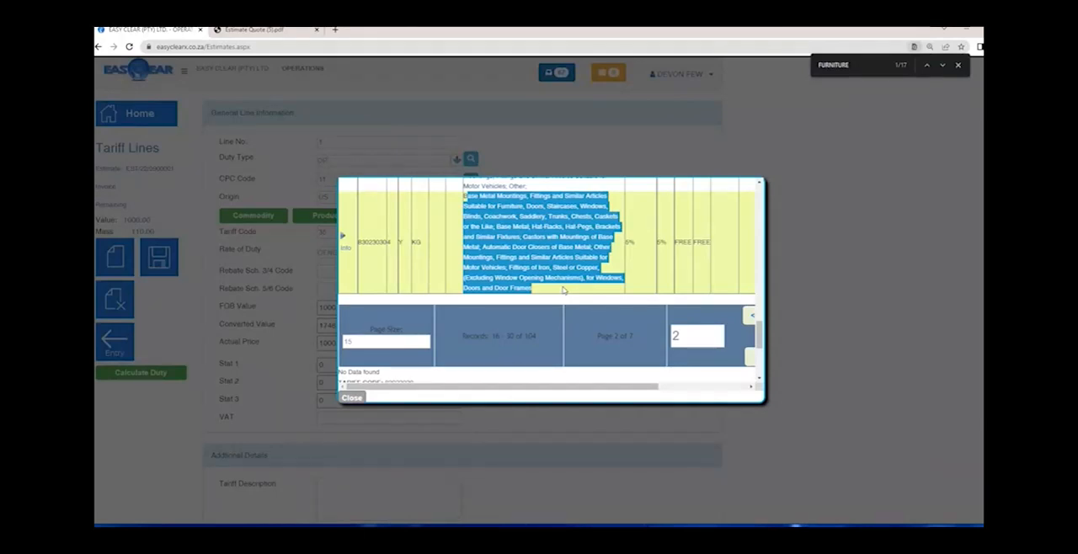
{"action": "left_click", "coordinate": [342, 235]}
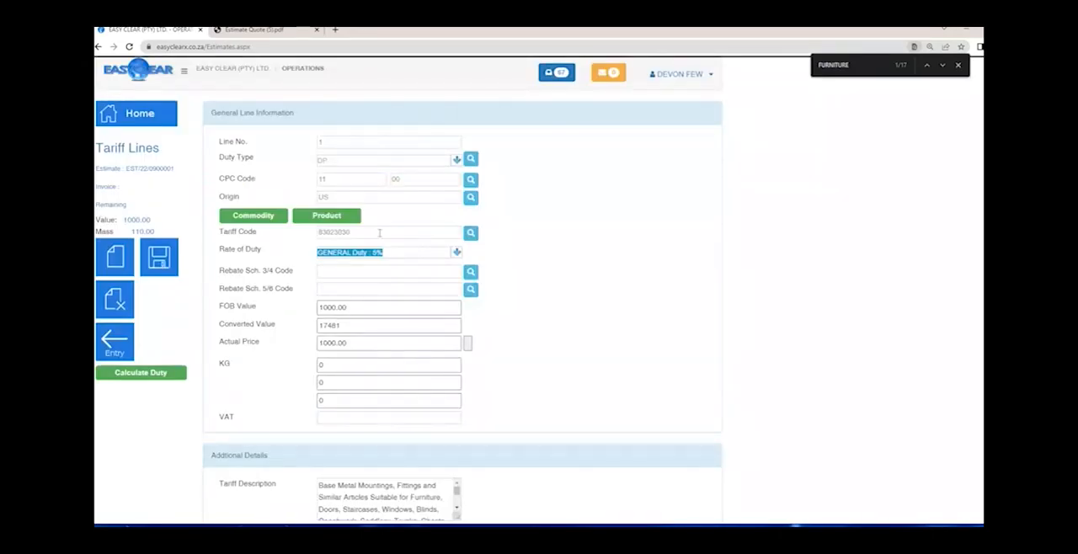
{"action": "key", "text": "Down"}
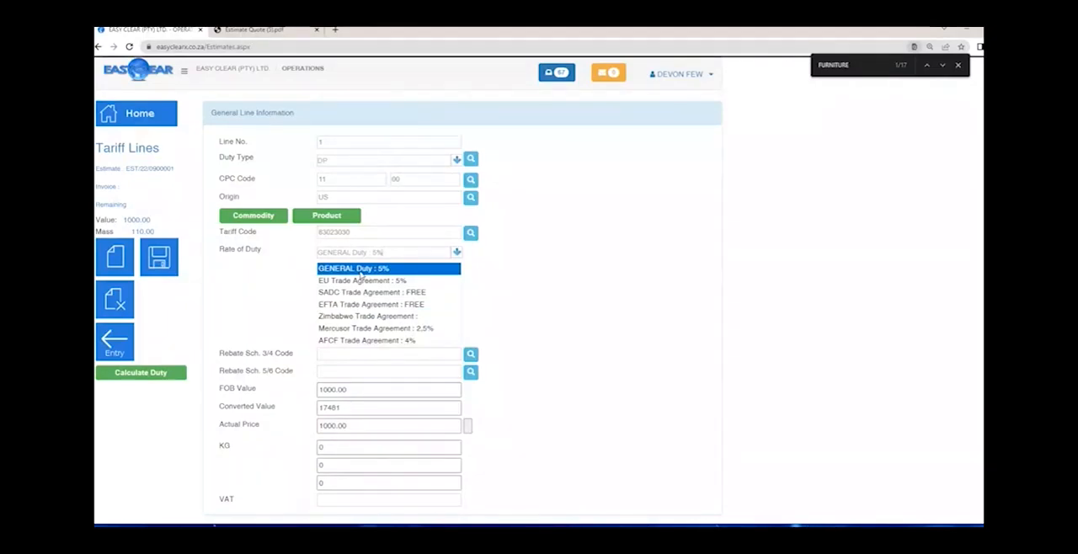
{"action": "left_click", "coordinate": [361, 273]}
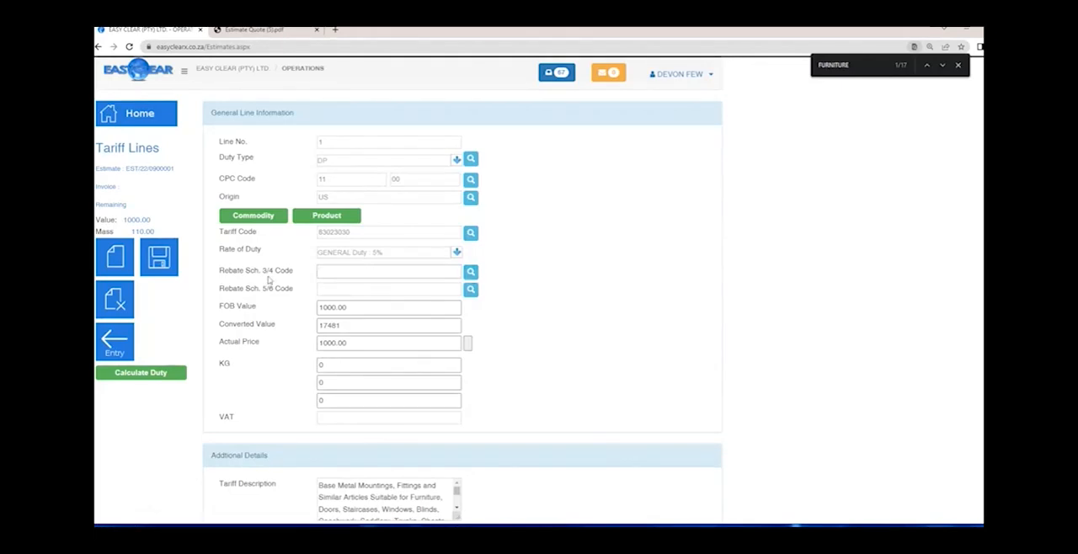
- Search the Rebate Sch. 3/4 codes for 409
{"action": "type", "text": "4"}
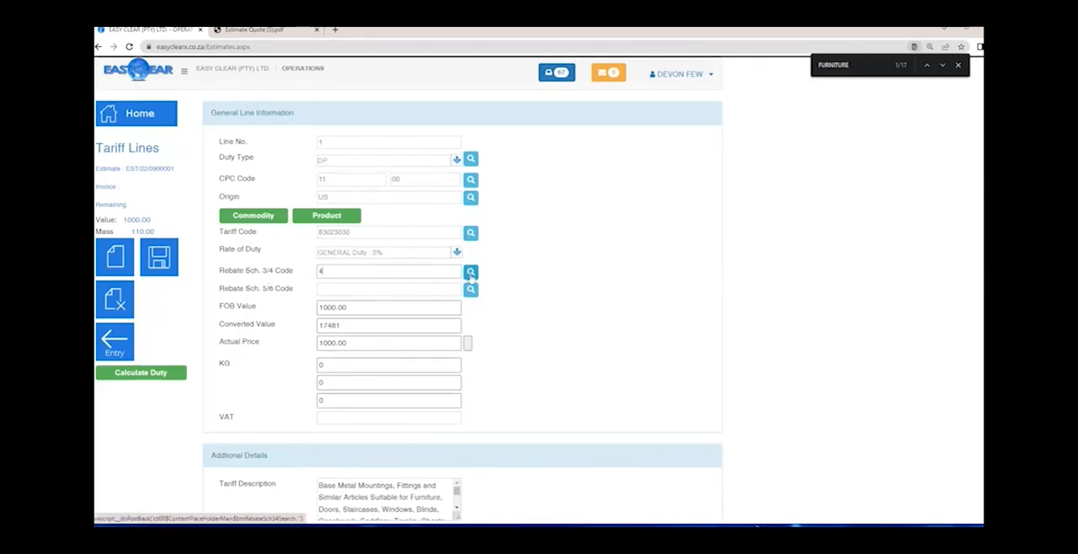
{"action": "type", "text": "09"}
{"action": "left_click", "coordinate": [471, 273]}
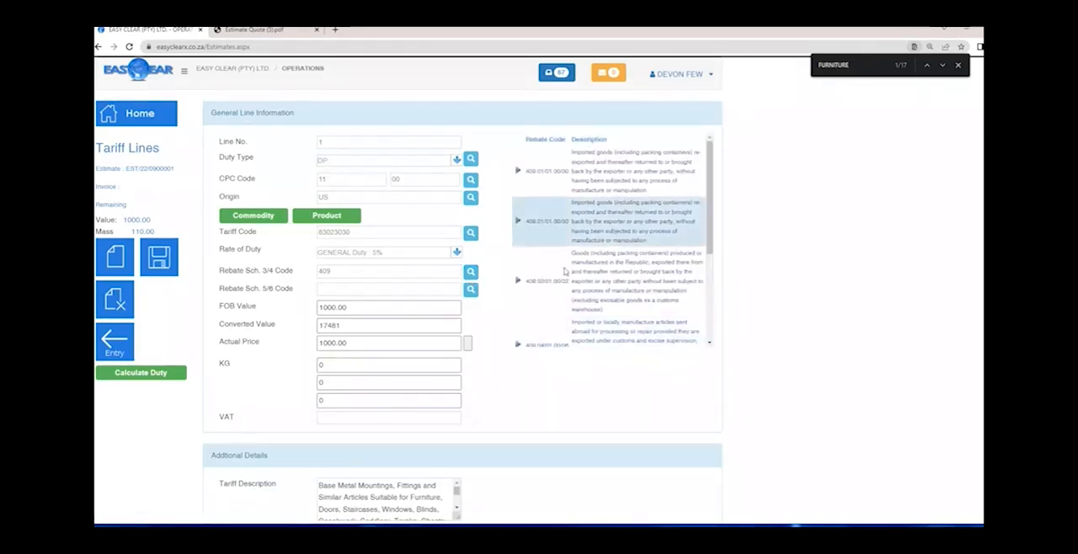
- Change the Rebate Sch. 3/4 code search to 407
{"action": "left_click", "coordinate": [368, 271]}
{"action": "type", "text": "."}
{"action": "key", "text": "BackSpace"}
{"action": "key", "text": "BackSpace"}
{"action": "type", "text": "7"}
{"action": "left_click", "coordinate": [471, 271]}
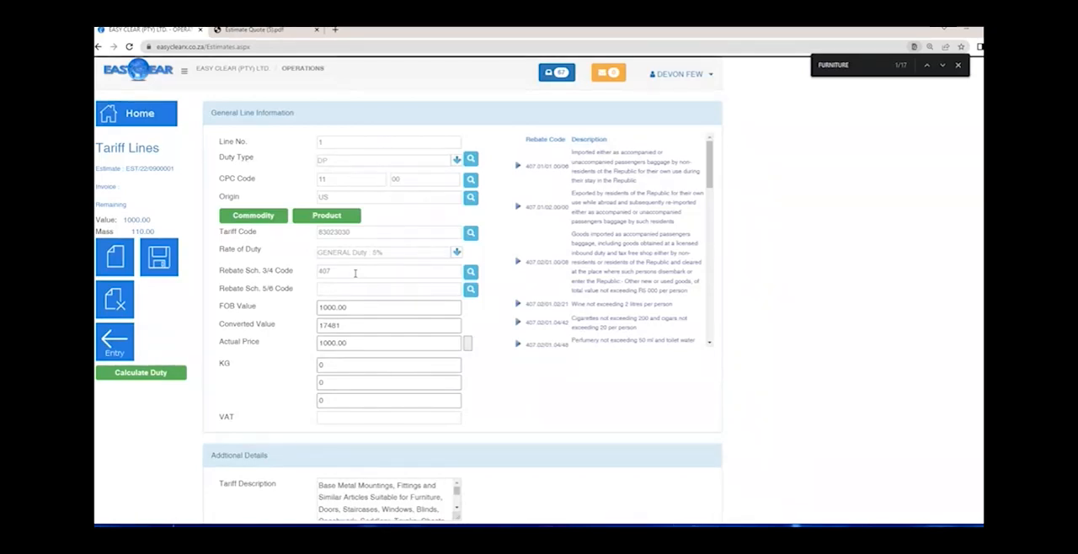
- Clear the Rebate Sch. 3/4 Code and compare the line's FOB Value with the estimate's remaining value
{"action": "double_click", "coordinate": [355, 273]}
{"action": "key", "text": "BackSpace"}
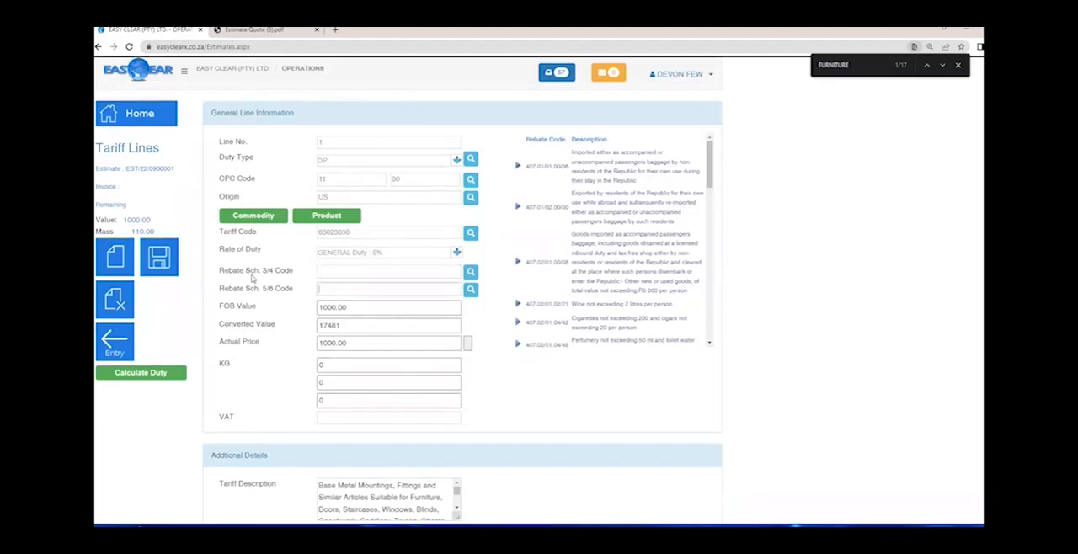
{"action": "key", "text": "Tab"}
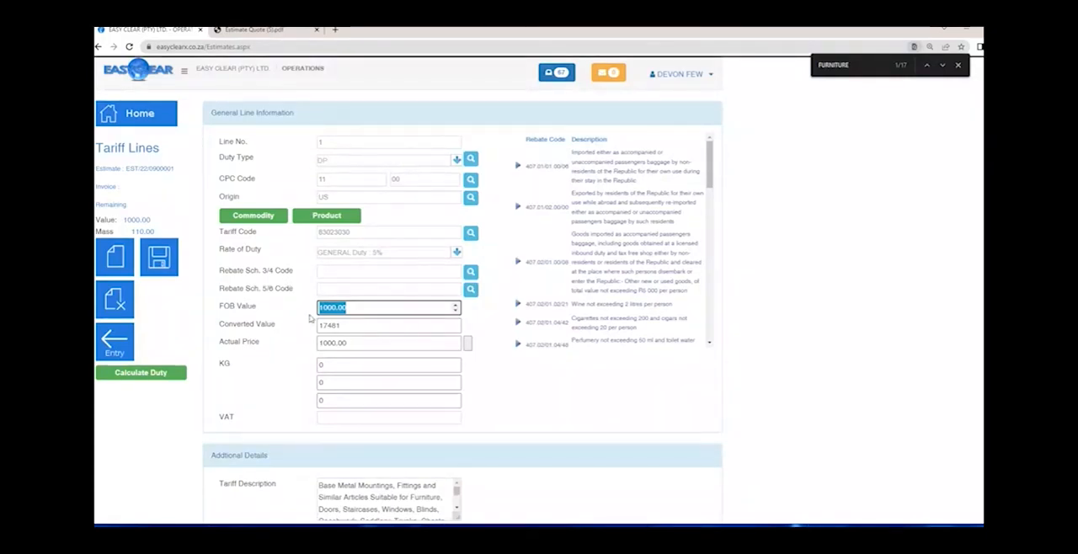
{"action": "left_click_drag", "start_coordinate": [151, 221], "coordinate": [123, 220]}
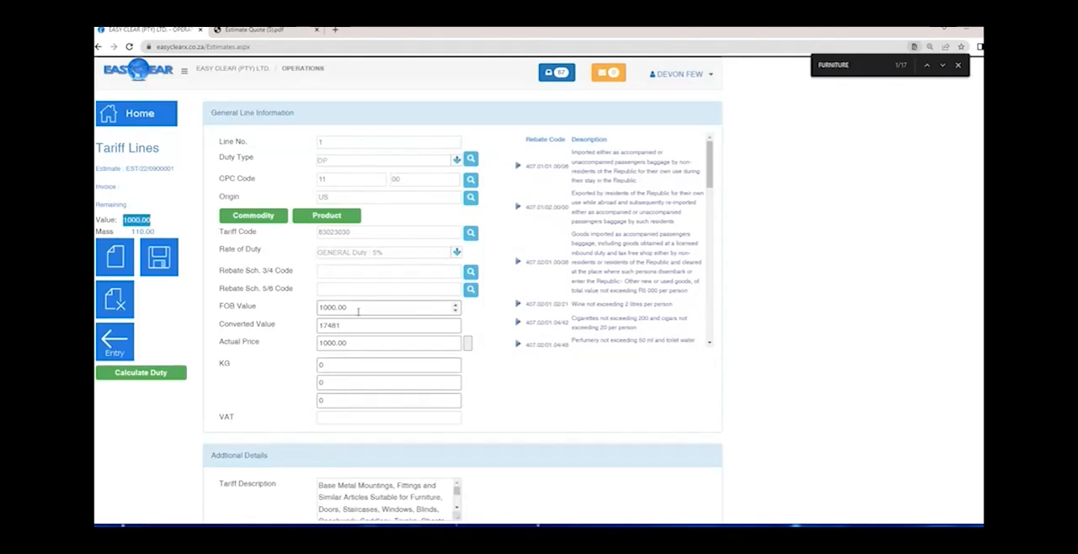
{"action": "double_click", "coordinate": [358, 310]}
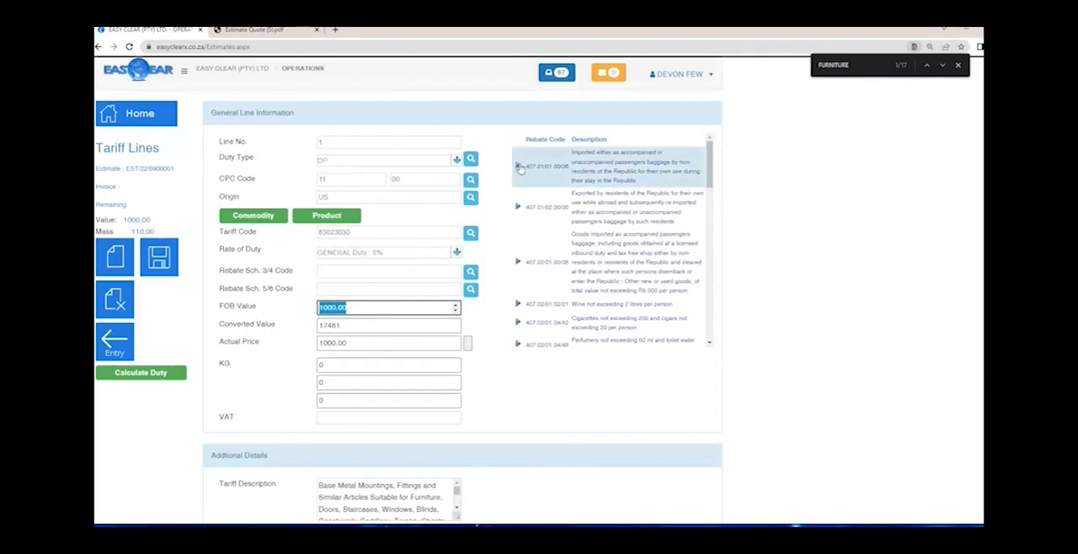
- Select 407.01/01.00/06 as the line's Rebate Sch. 3/4 Code, clear it again and move on to the FOB Value
{"action": "left_click", "coordinate": [520, 168]}
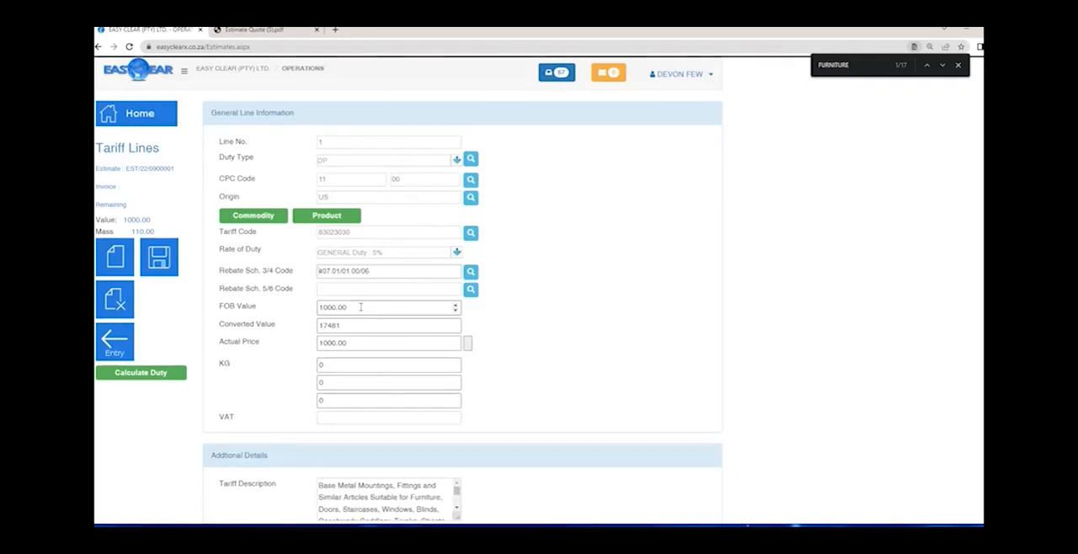
{"action": "left_click_drag", "start_coordinate": [379, 271], "coordinate": [235, 268]}
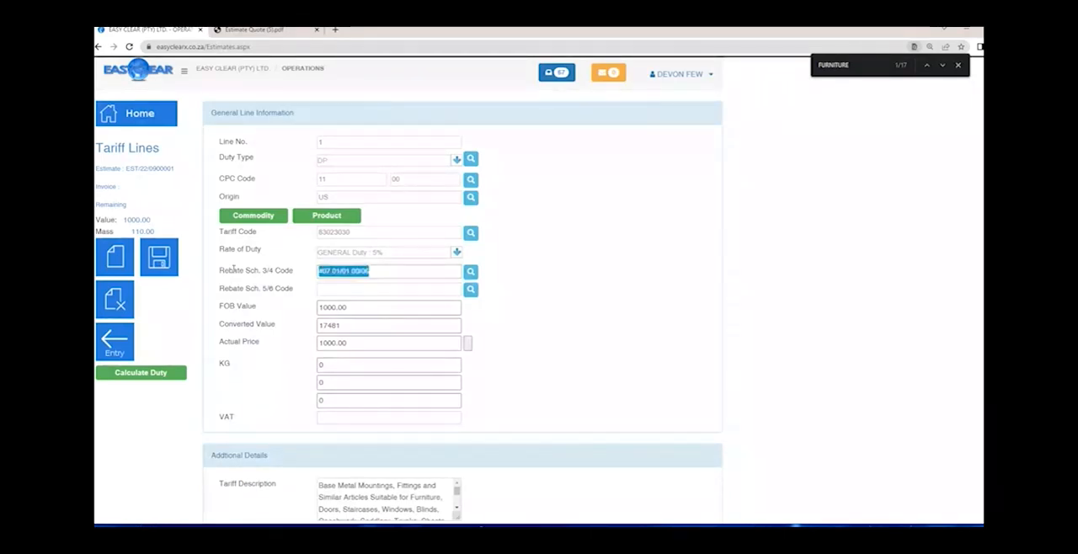
{"action": "key", "text": "BackSpace"}
{"action": "key", "text": "Tab"}
{"action": "key", "text": "Tab"}
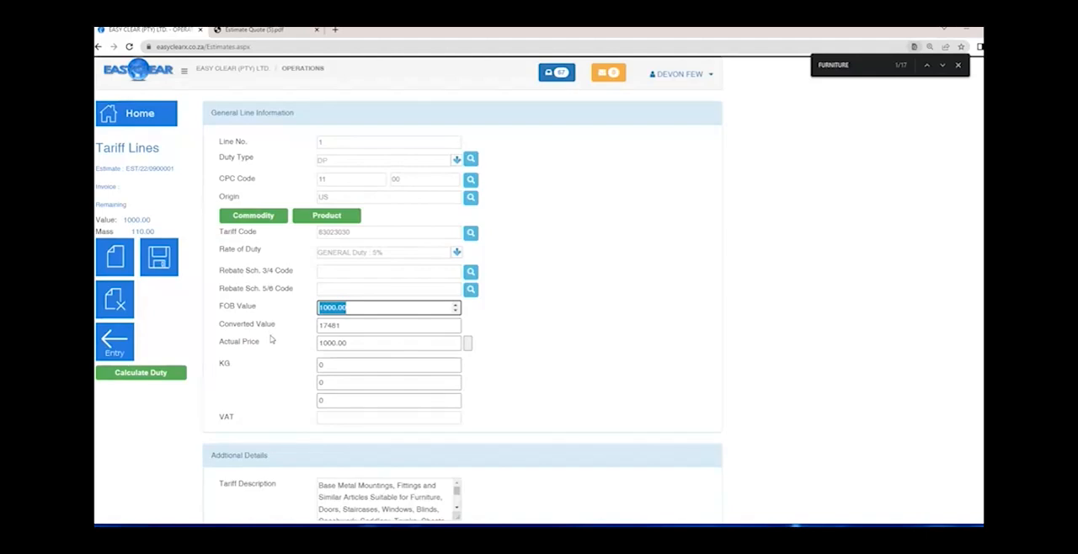
- Set line 1's FOB Value to 500 and check its Converted Value and Actual Price
{"action": "type", "text": "500"}
{"action": "key", "text": "Tab"}
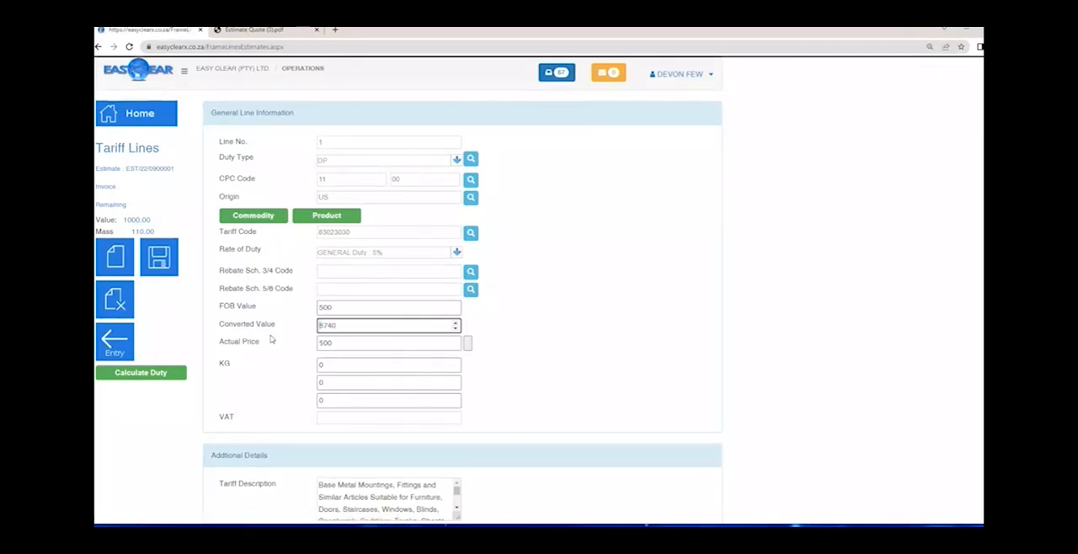
{"action": "left_click_drag", "start_coordinate": [345, 327], "coordinate": [246, 334]}
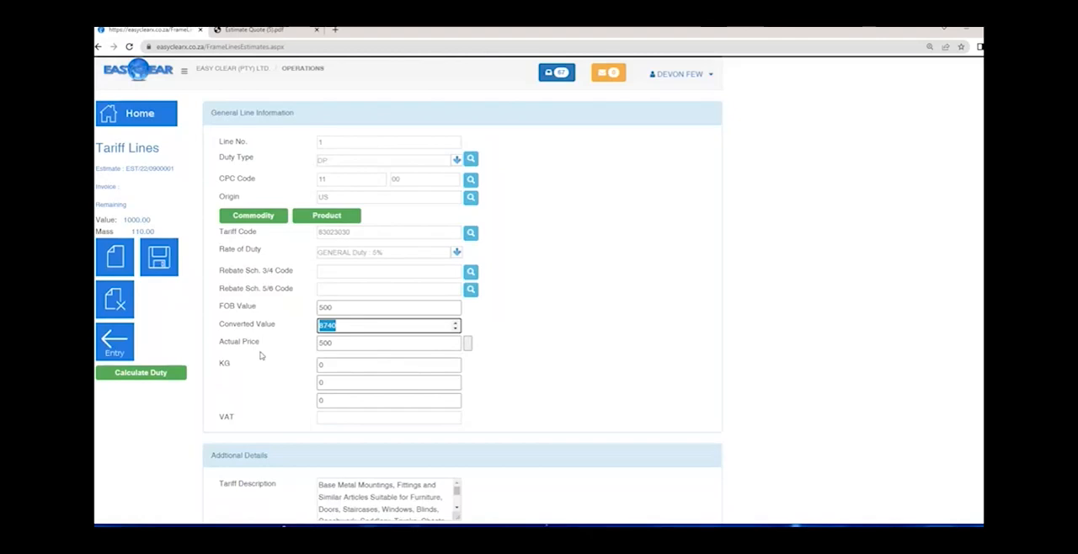
{"action": "key", "text": "Tab"}
{"action": "key", "text": "Tab"}
- Set the first KG quantity of line 1 to 55
{"action": "type", "text": "55000.00"}
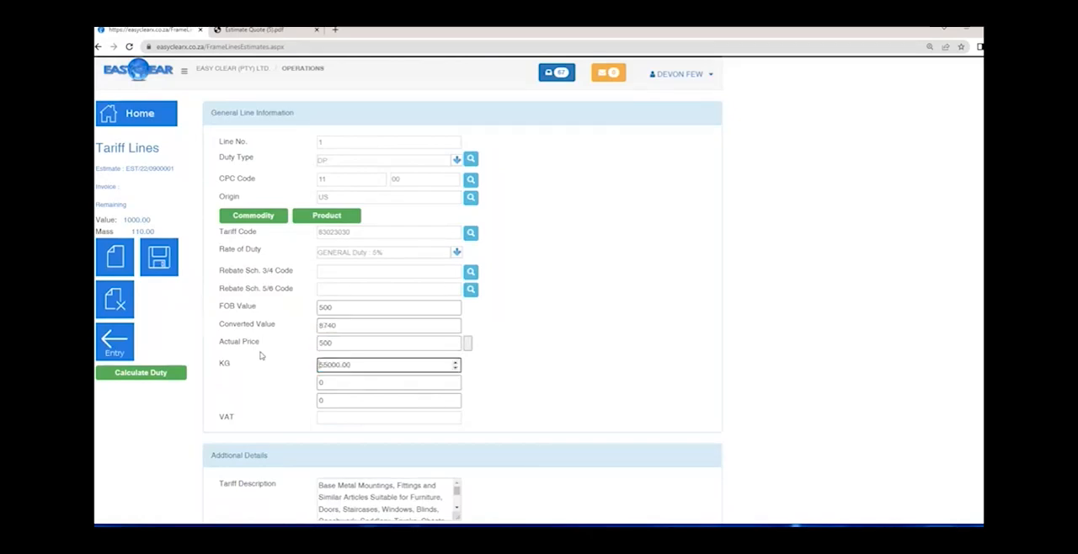
{"action": "left_click_drag", "start_coordinate": [262, 357], "coordinate": [268, 386]}
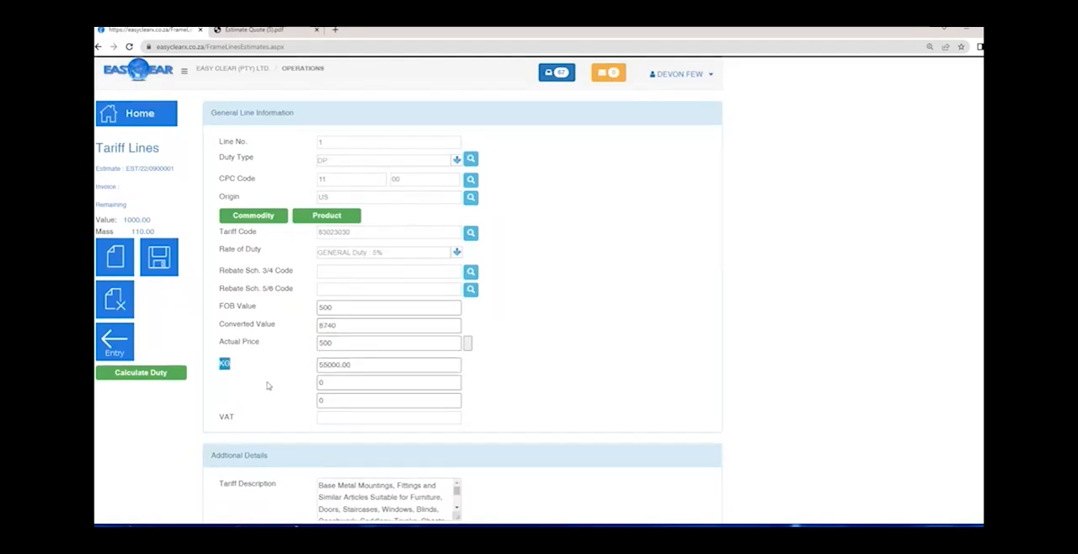
{"action": "left_click", "coordinate": [267, 385]}
{"action": "double_click", "coordinate": [345, 366]}
{"action": "type", "text": "55"}
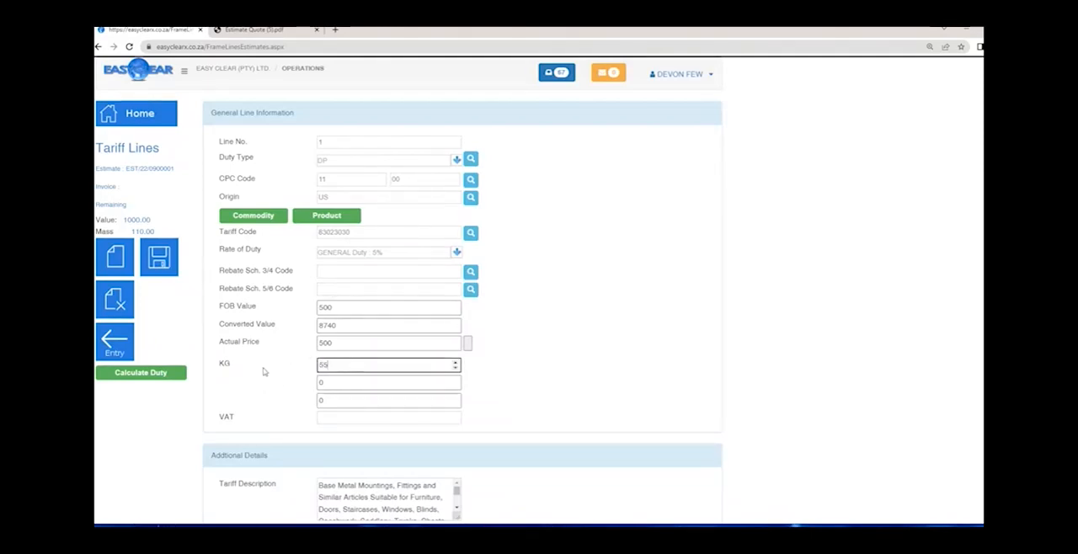
{"action": "key", "text": "Tab"}
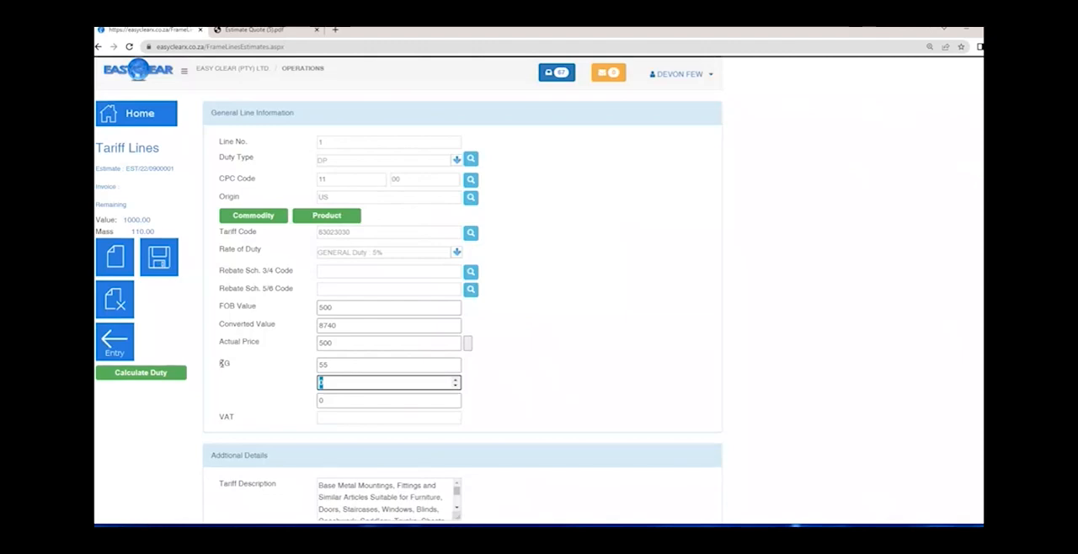
- Keep the other two quantities of line 1 at 0, set VAT to Y and save the tariff line
{"action": "double_click", "coordinate": [224, 363]}
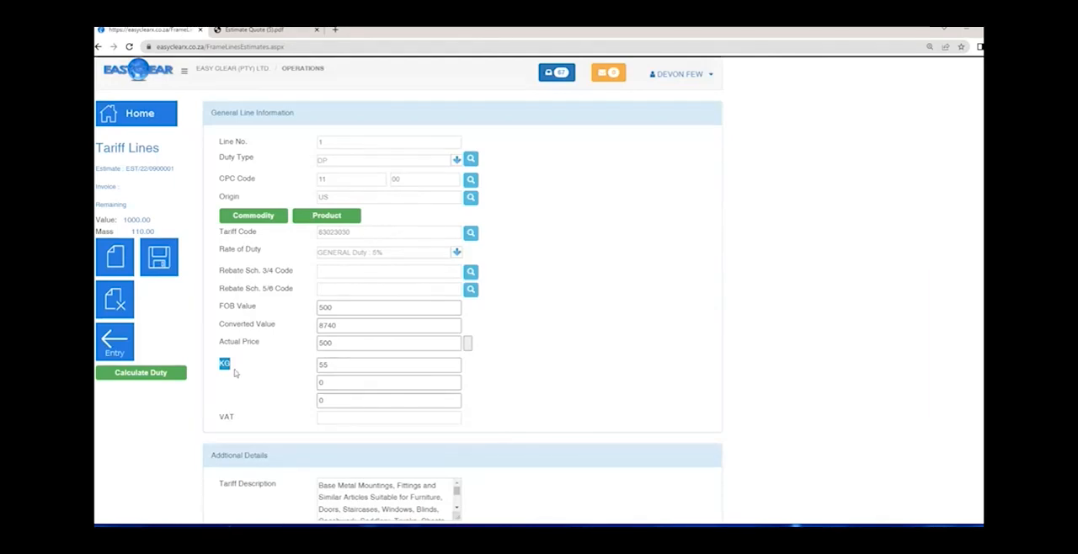
{"action": "left_click", "coordinate": [330, 383]}
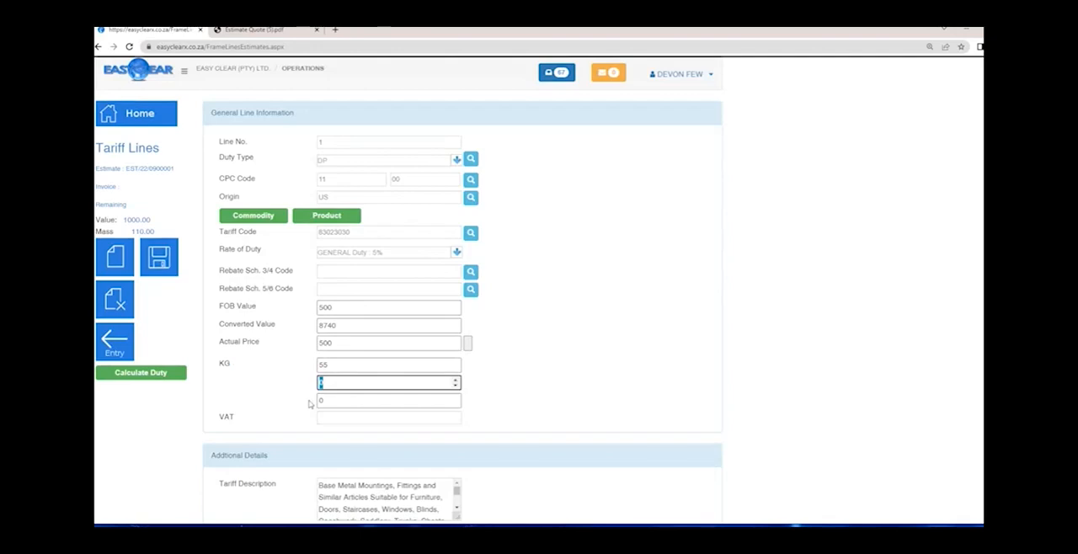
{"action": "left_click", "coordinate": [335, 402]}
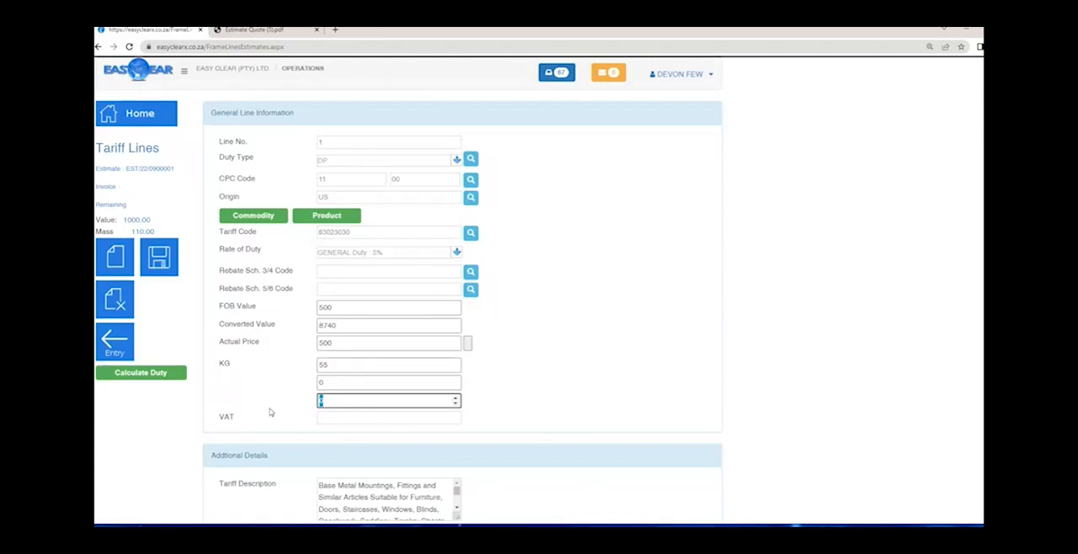
{"action": "key", "text": "Tab"}
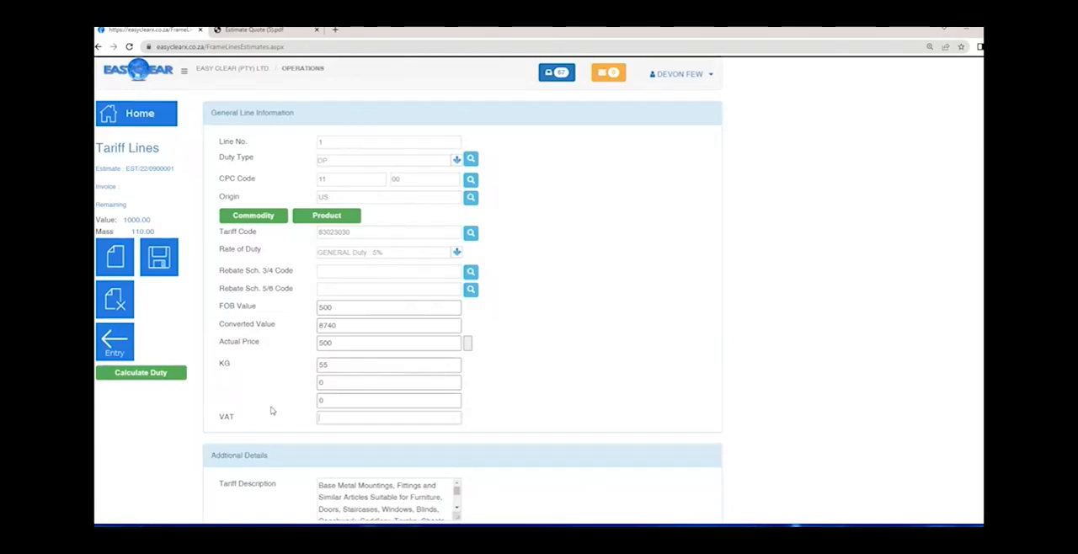
{"action": "type", "text": "Y"}
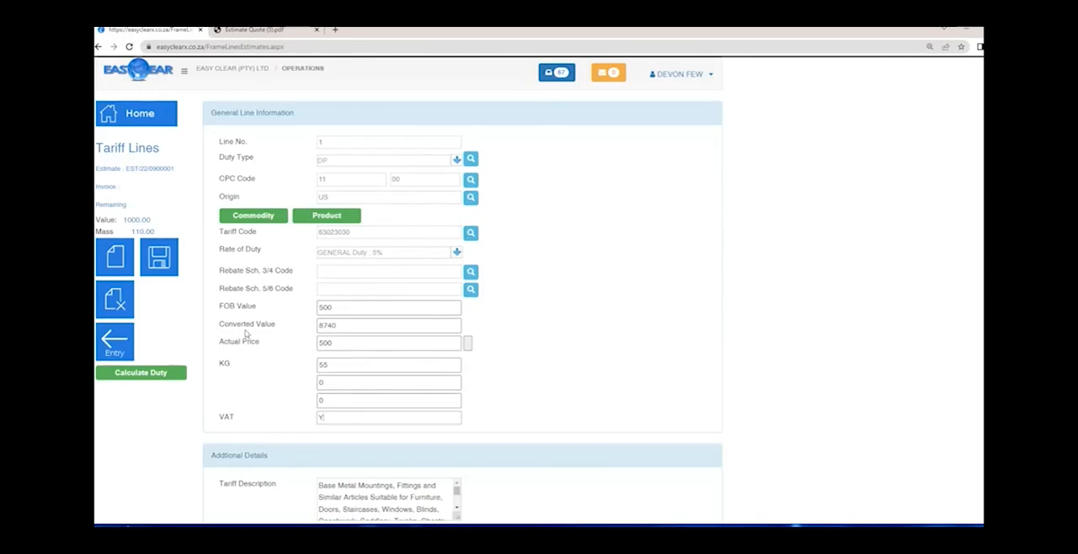
{"action": "left_click", "coordinate": [165, 264]}
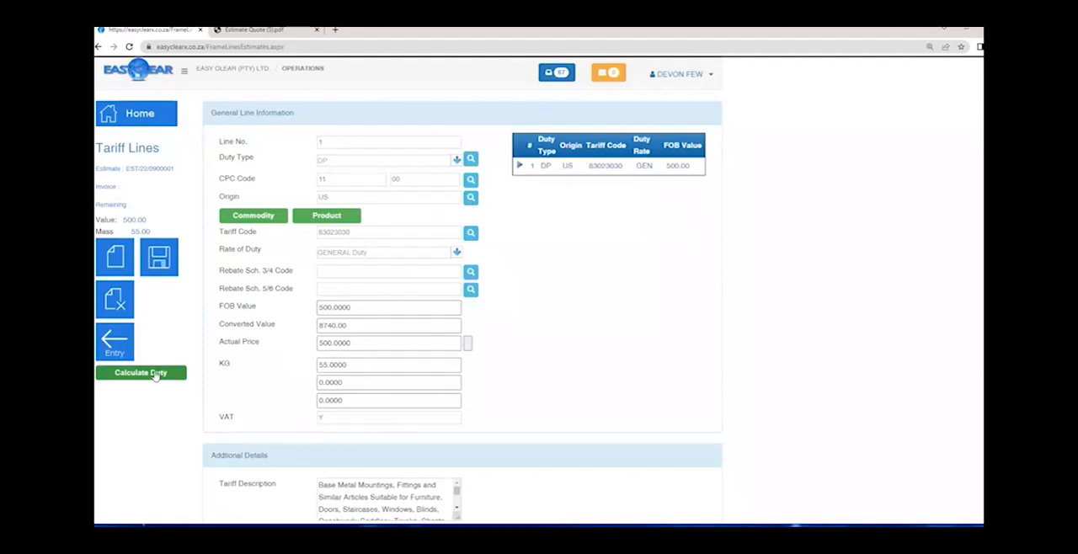
- Calculate the duty for the saved tariff line and check the estimate's remaining value
{"action": "double_click", "coordinate": [143, 220]}
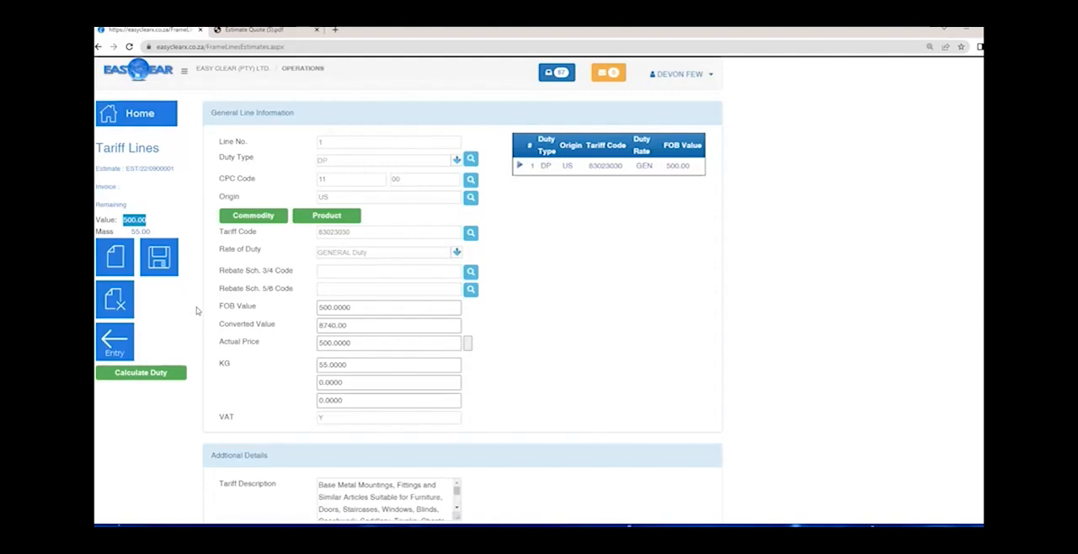
{"action": "left_click", "coordinate": [144, 379]}
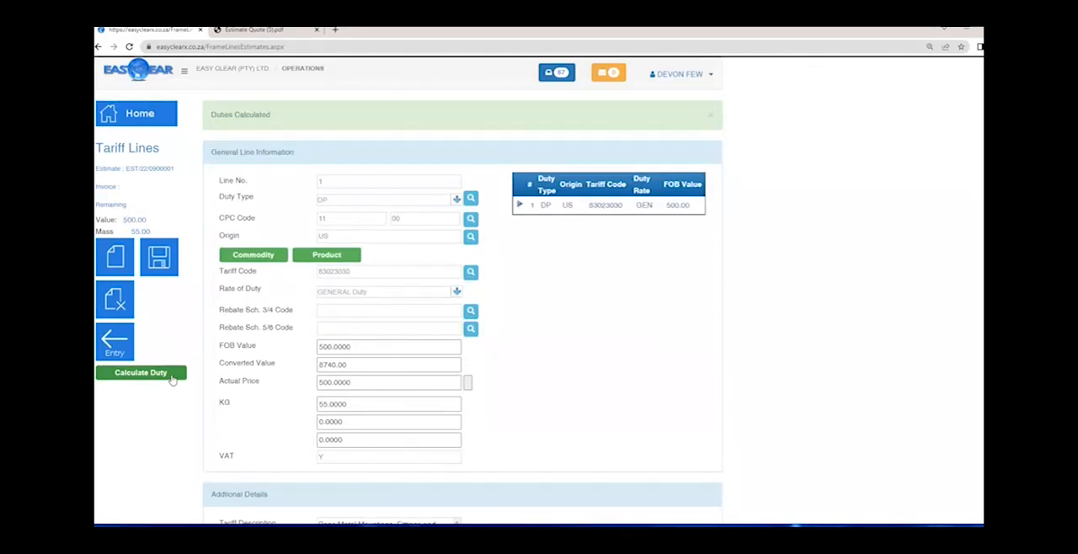
{"action": "left_click_drag", "start_coordinate": [271, 115], "coordinate": [205, 123]}
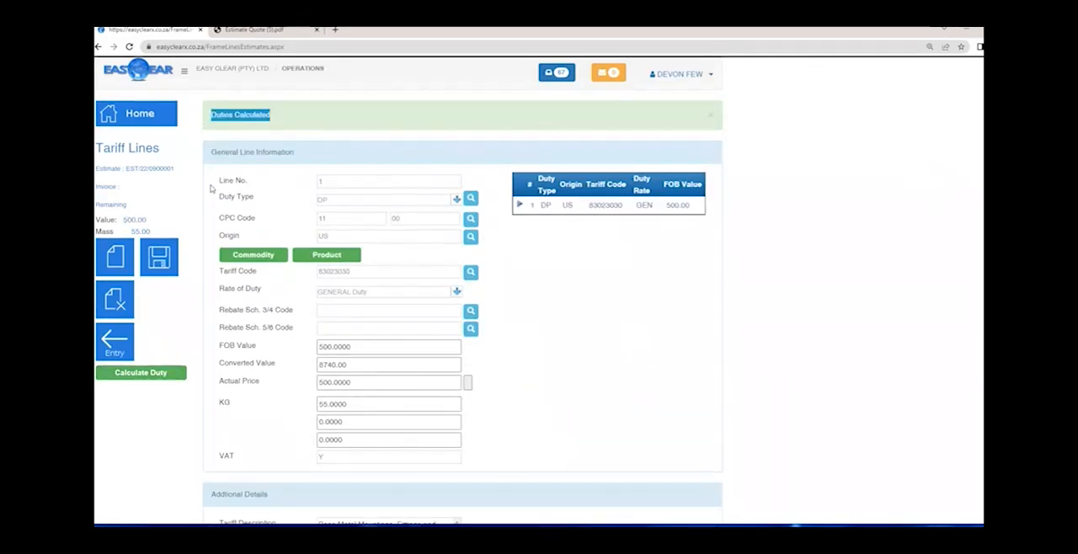
{"action": "double_click", "coordinate": [134, 220]}
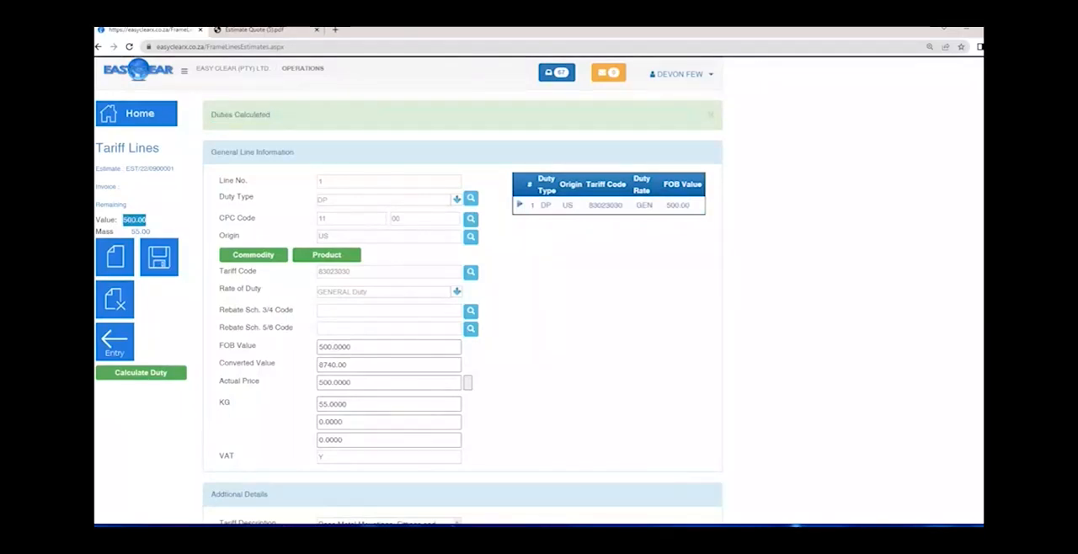
- Add a second tariff line, try duty type WH, and set its Duty Type to DP with CPC code 11 00
{"action": "left_click", "coordinate": [119, 259]}
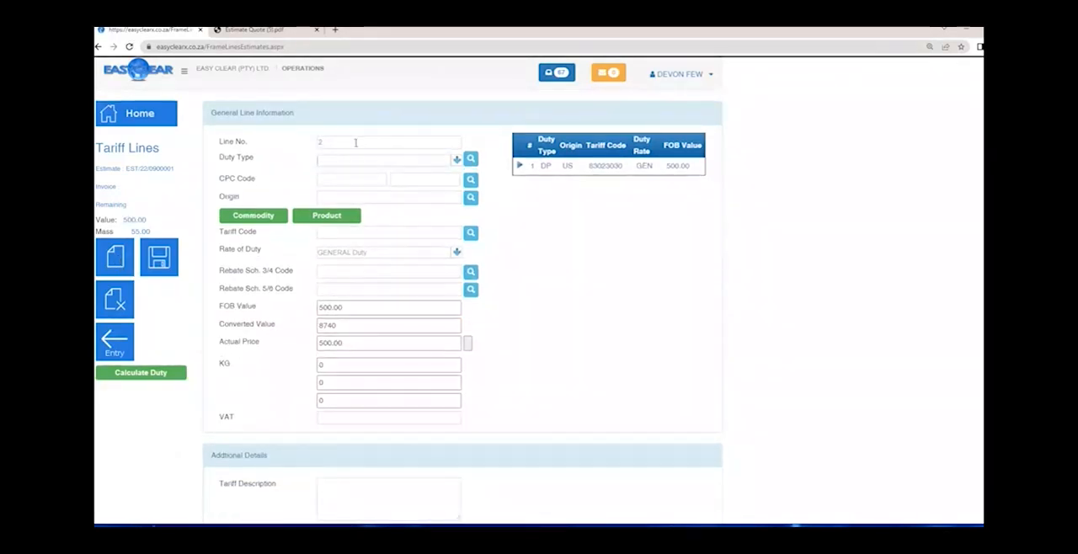
{"action": "type", "text": "WH"}
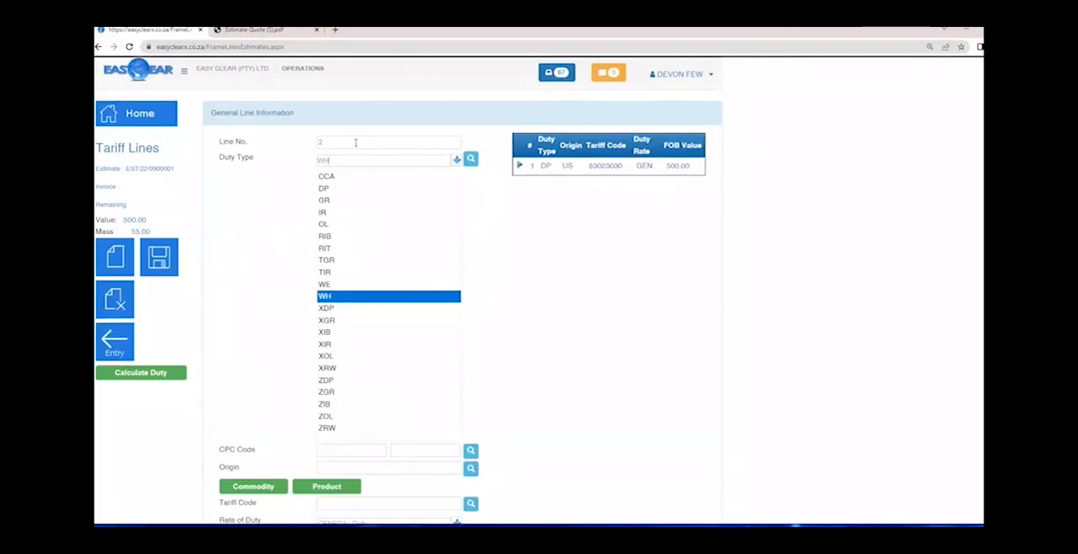
{"action": "key", "text": "Return"}
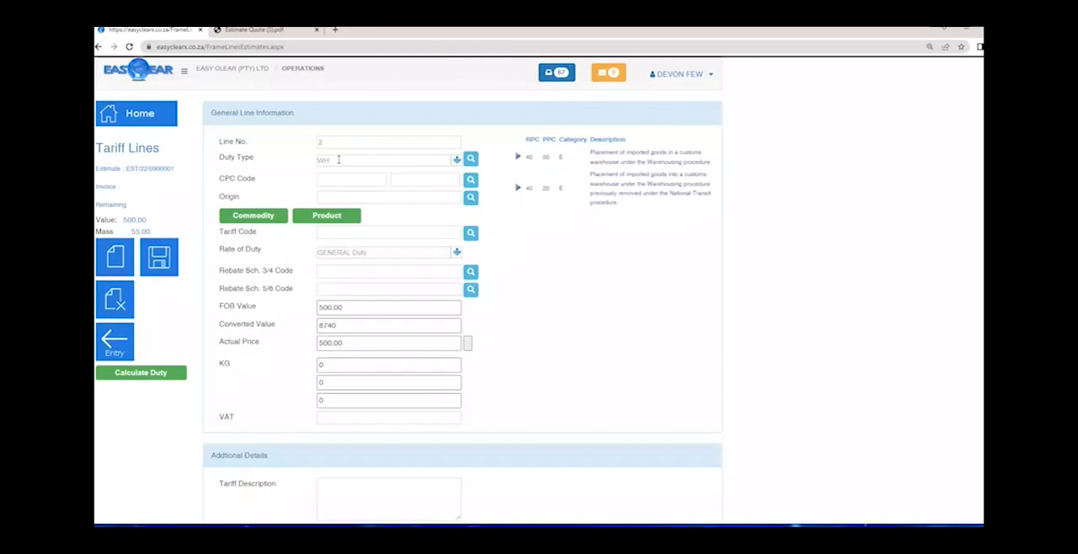
{"action": "left_click", "coordinate": [338, 159]}
{"action": "type", "text": "DP"}
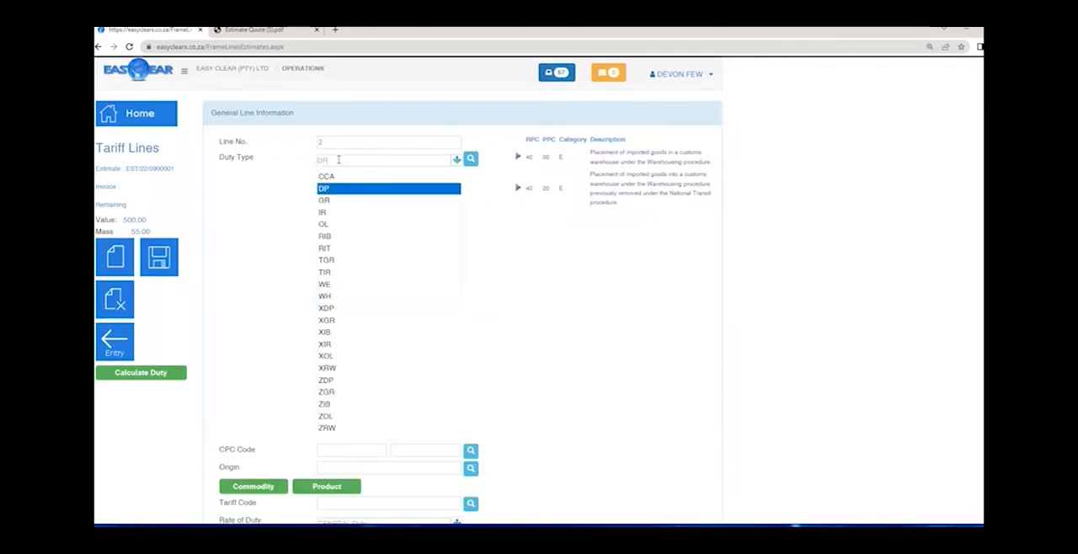
{"action": "key", "text": "Return"}
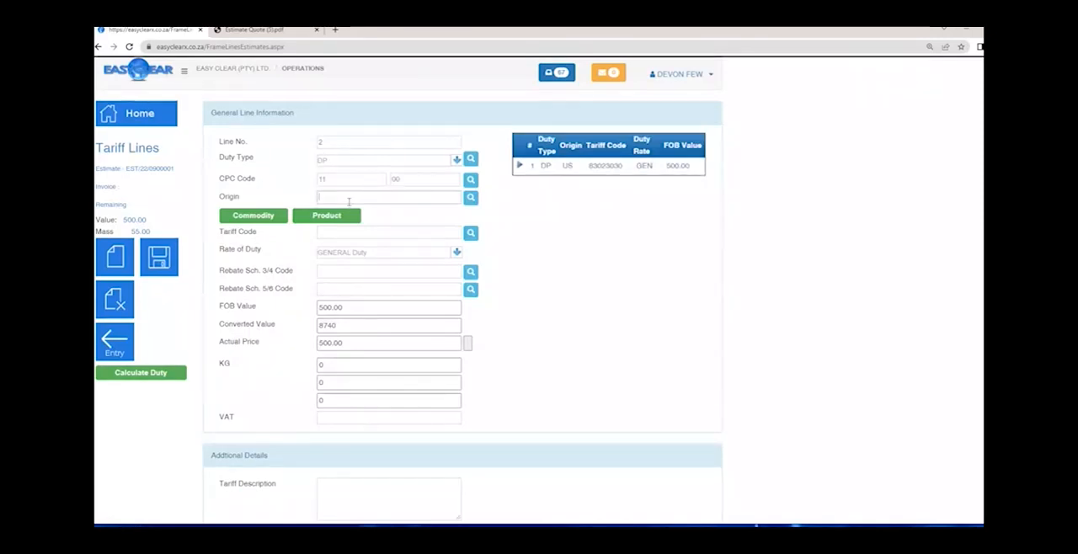
- Set line 2's Origin to US, search the tariff codes for 75 and select 750810 as its Tariff Code
{"action": "type", "text": "US"}
{"action": "key", "text": "Tab"}
{"action": "type", "text": "83"}
{"action": "key", "text": "Tab"}
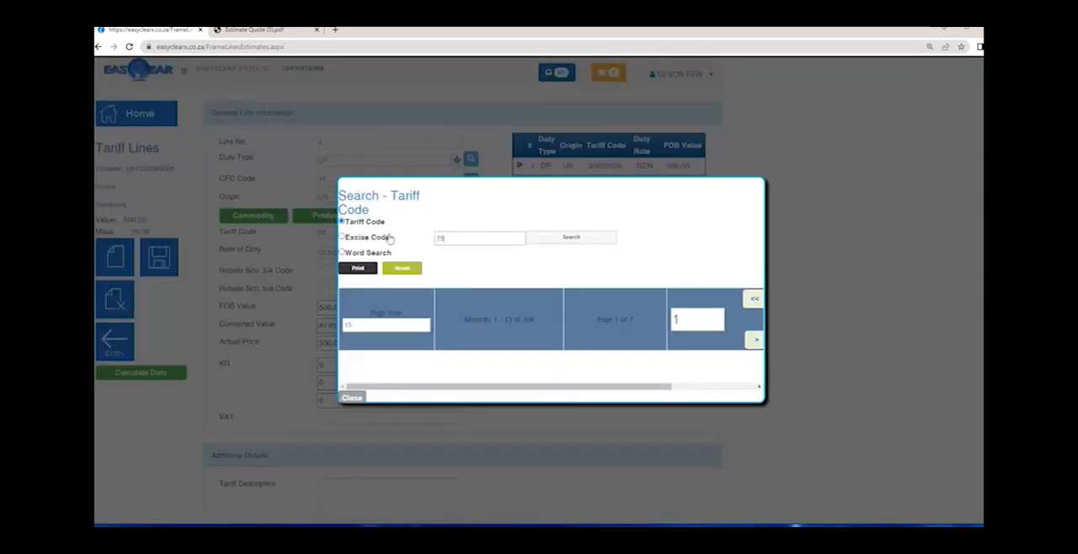
{"action": "left_click", "coordinate": [579, 241]}
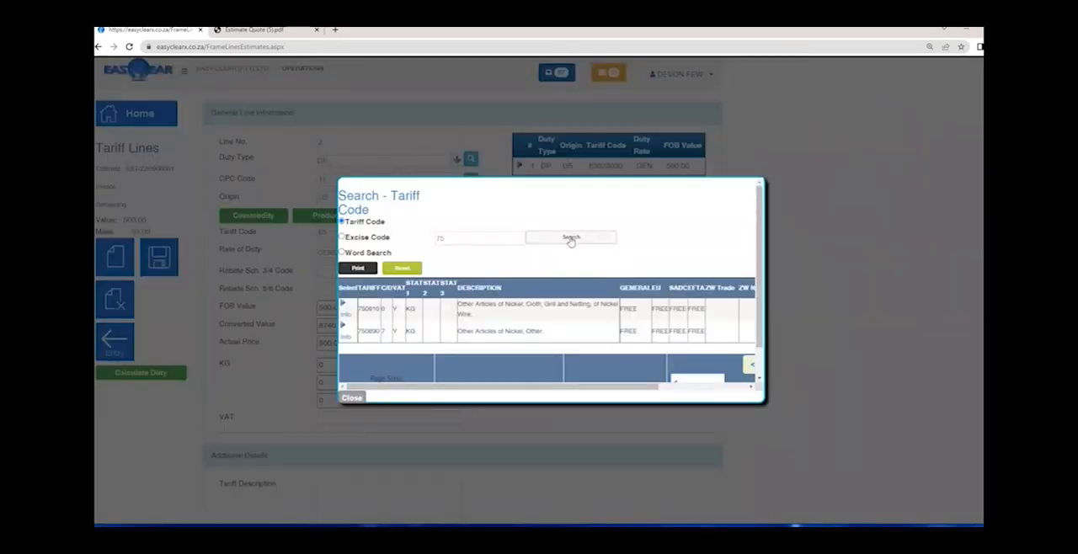
{"action": "double_click", "coordinate": [627, 309]}
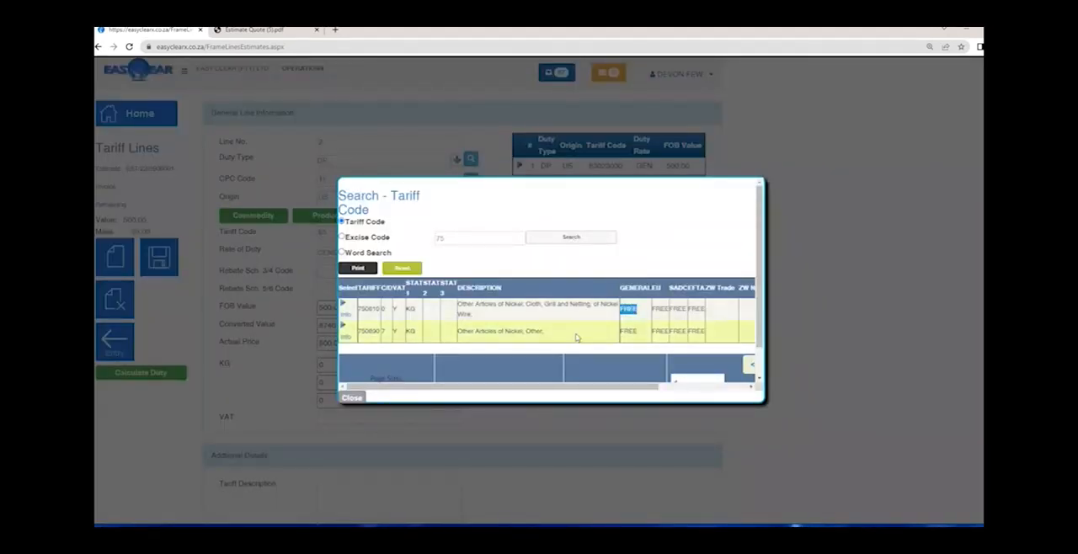
{"action": "left_click", "coordinate": [347, 315]}
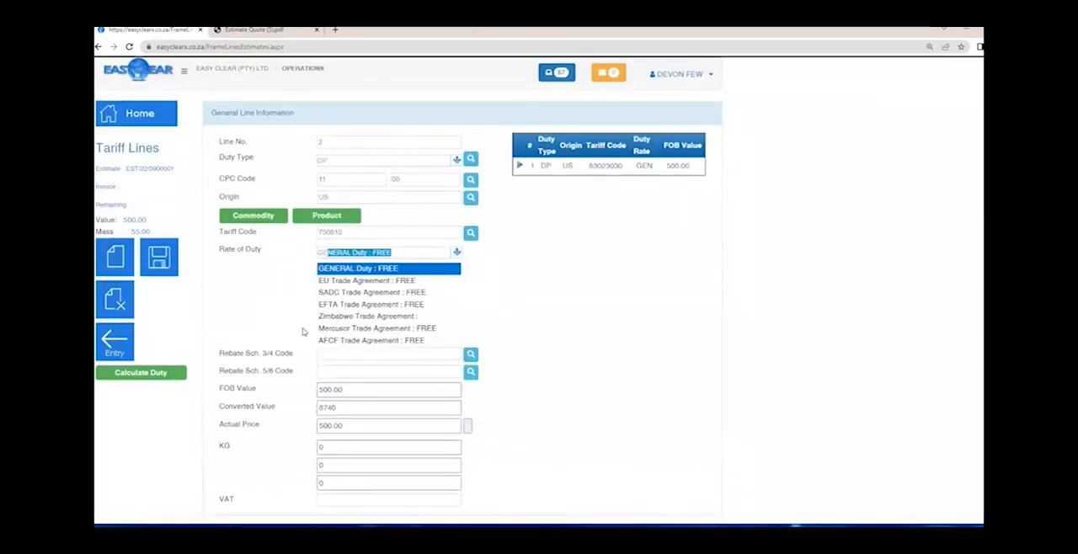
- Choose GENERAL Duty : FREE as line 2's Rate of Duty and leave both rebate codes empty
{"action": "left_click", "coordinate": [370, 268]}
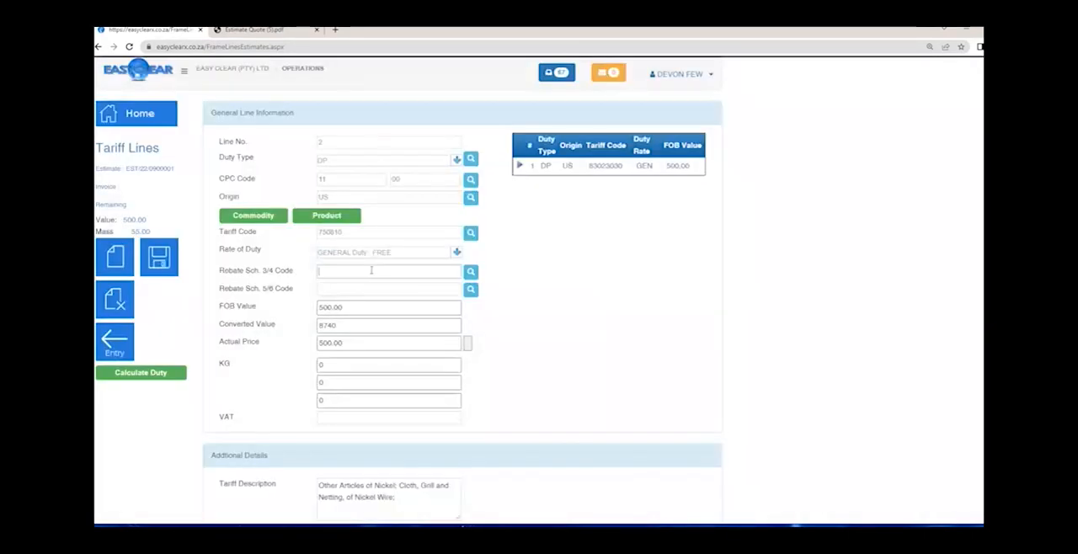
{"action": "left_click", "coordinate": [370, 270]}
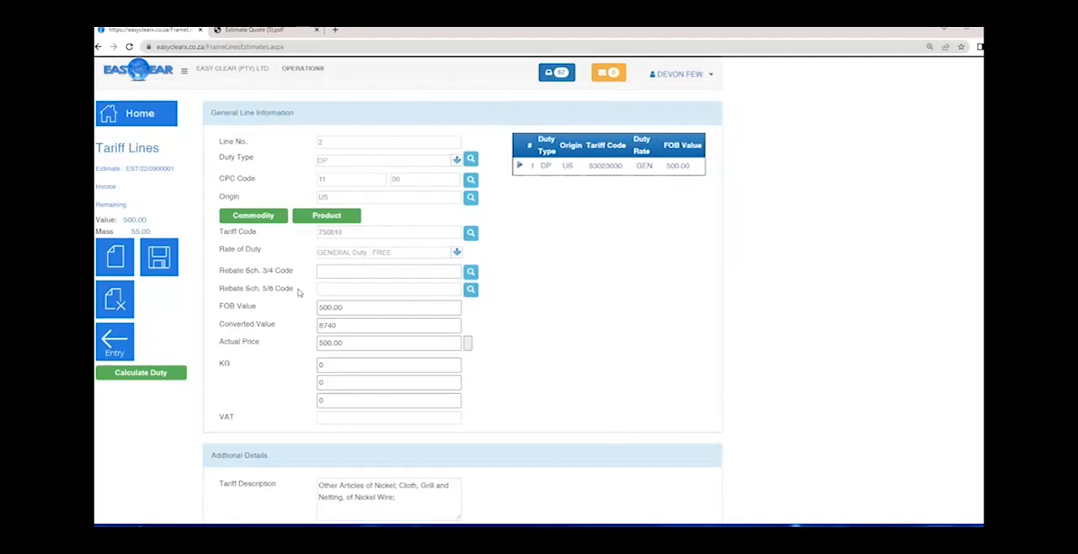
{"action": "left_click_drag", "start_coordinate": [298, 292], "coordinate": [223, 284]}
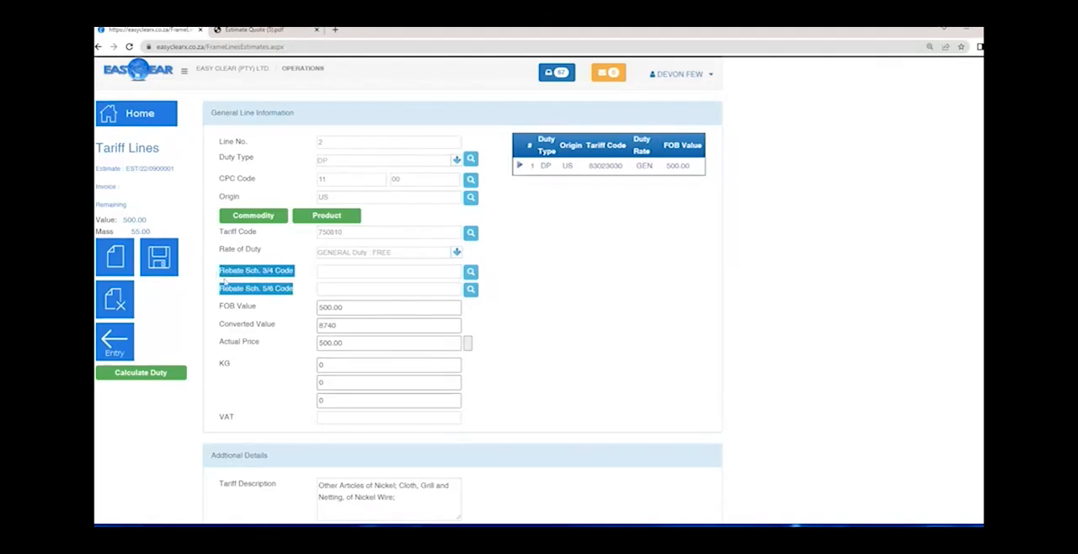
{"action": "left_click", "coordinate": [226, 285]}
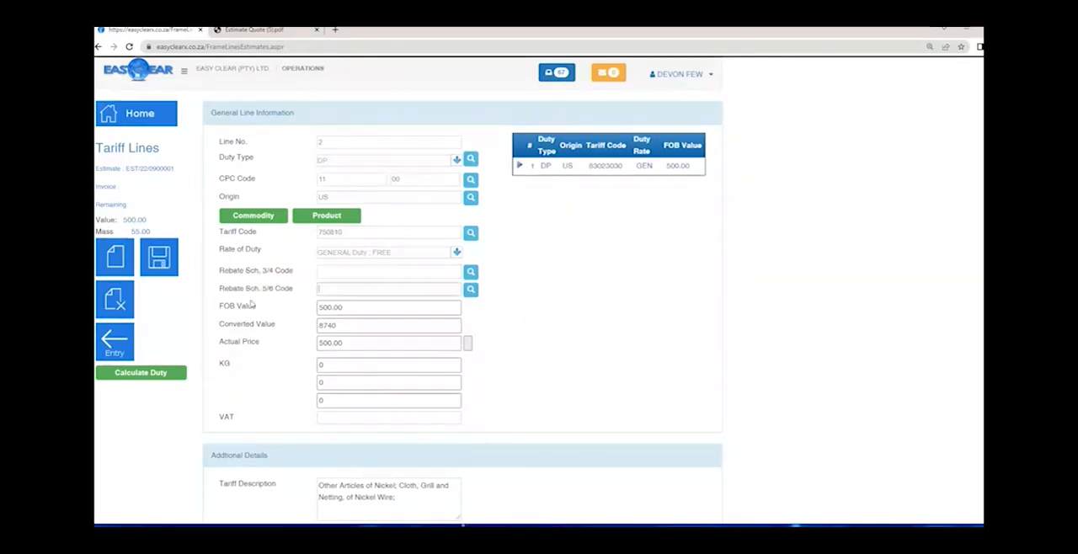
{"action": "left_click", "coordinate": [291, 313]}
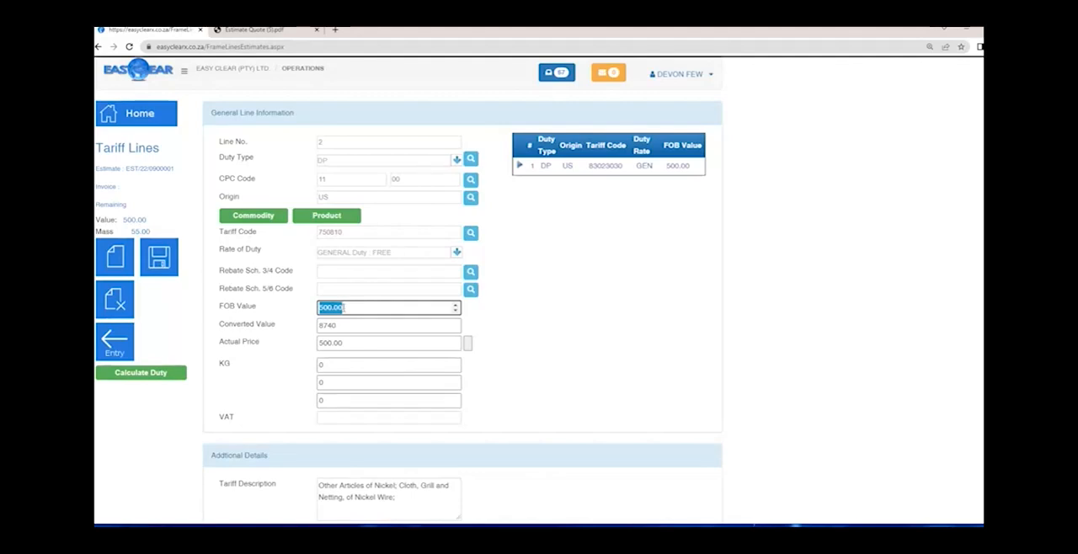
- Keep line 2's FOB Value at 500.00, enter 55 KG with VAT Y, and save the line
{"action": "key", "text": "Tab"}
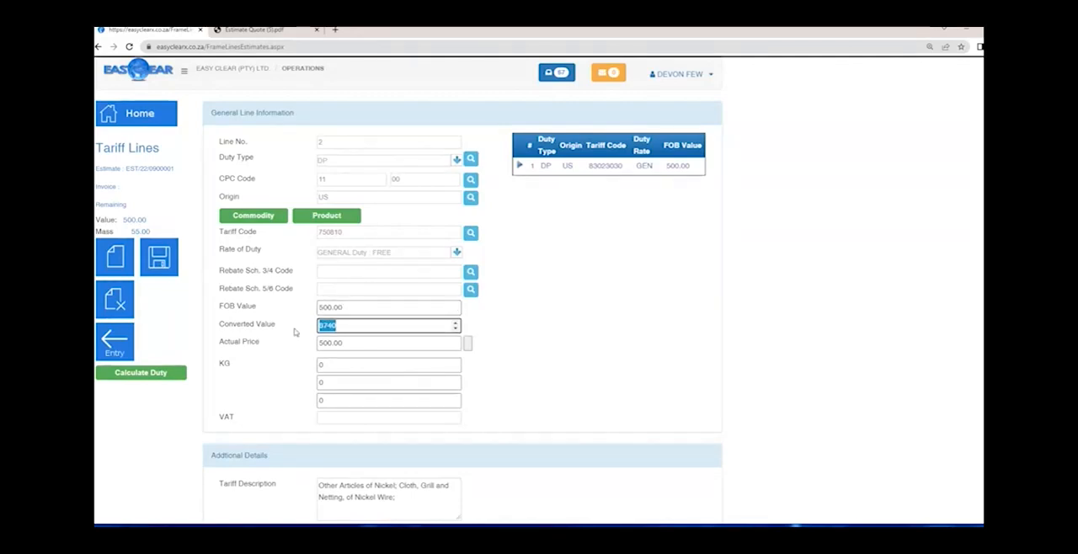
{"action": "key", "text": "Tab"}
{"action": "key", "text": "Tab"}
{"action": "left_click_drag", "start_coordinate": [343, 367], "coordinate": [286, 367]}
{"action": "type", "text": "55"}
{"action": "key", "text": "Tab"}
{"action": "key", "text": "Tab"}
{"action": "key", "text": "Tab"}
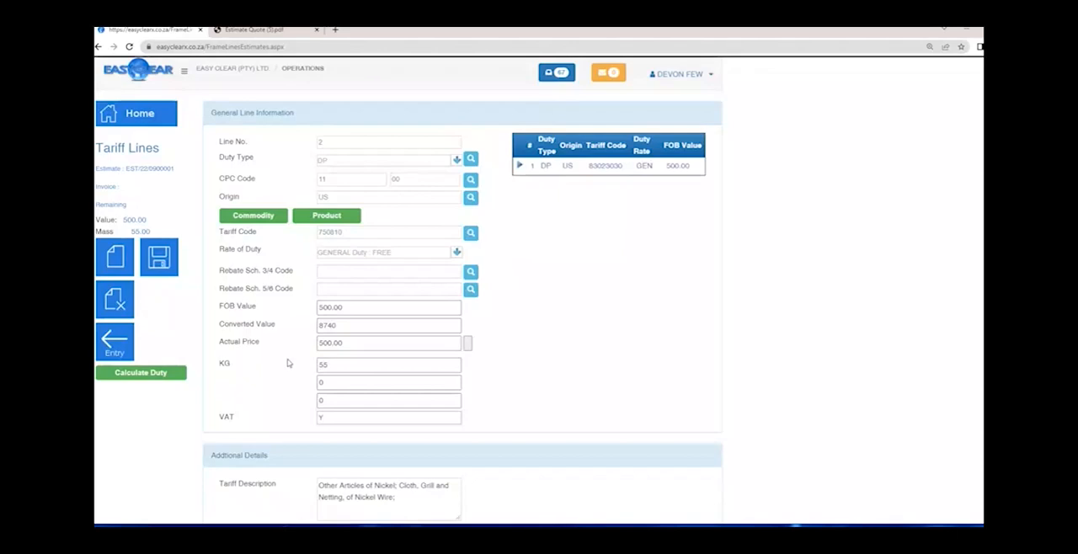
{"action": "left_click", "coordinate": [165, 265]}
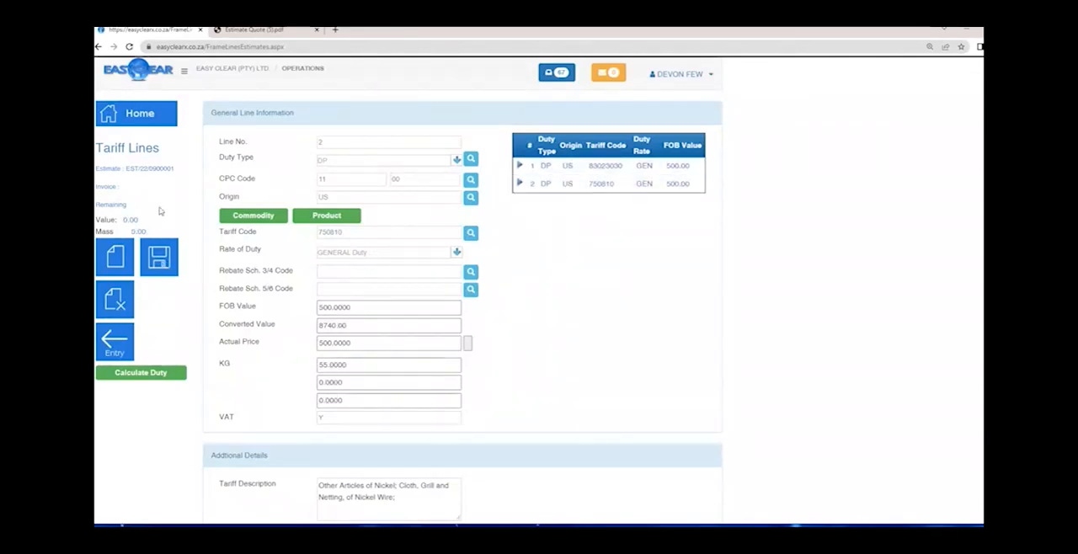
- Check the estimate's remaining value, then reopen tariff line 1 and enter TEST as its Description of Goods
{"action": "double_click", "coordinate": [131, 220]}
{"action": "scroll", "coordinate": [235, 319], "scroll_direction": "down", "scroll_amount": 1}
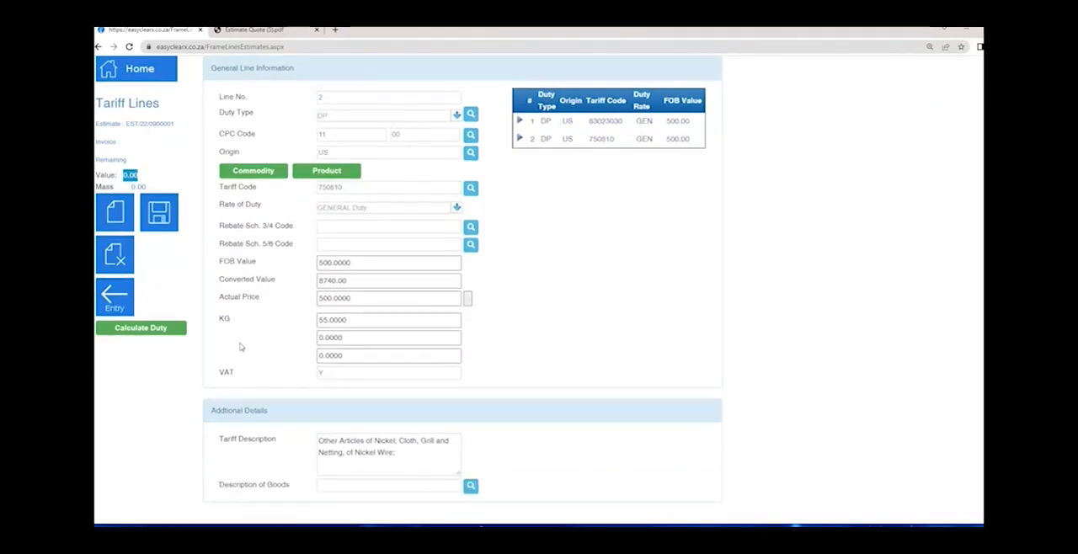
{"action": "left_click_drag", "start_coordinate": [291, 485], "coordinate": [216, 489]}
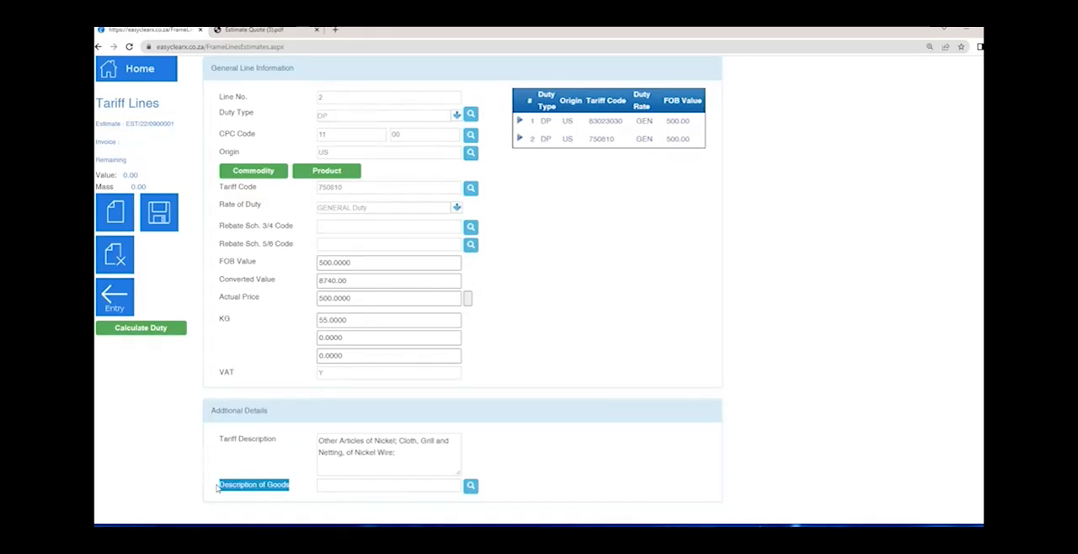
{"action": "left_click", "coordinate": [518, 122]}
{"action": "left_click", "coordinate": [402, 488]}
{"action": "type", "text": "TEST"}
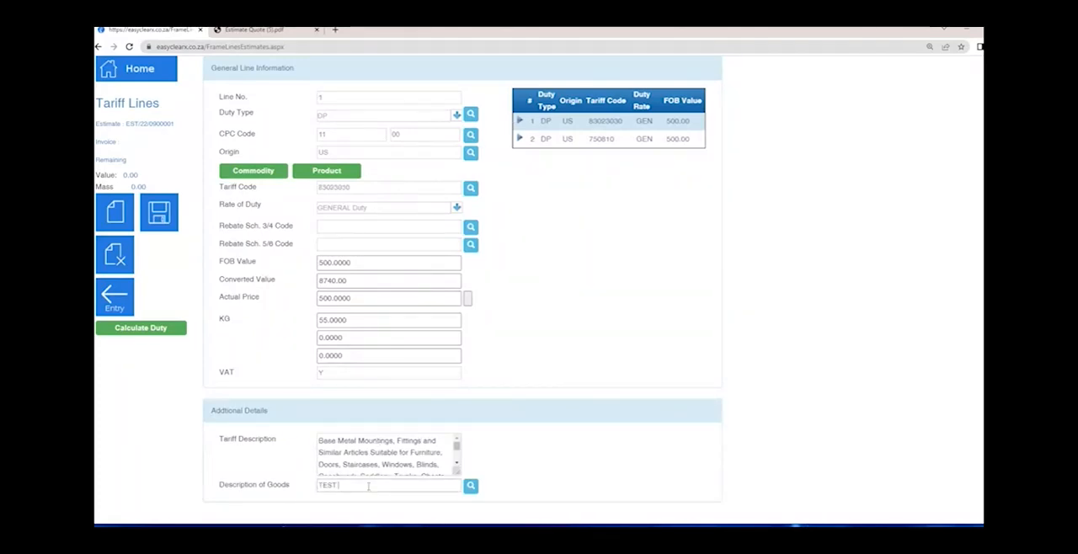
{"action": "type", "text": " CLOTHING"}
- Complete tariff line 1's Description of Goods as TEST CLOTHING and save the line
{"action": "left_click", "coordinate": [166, 214]}
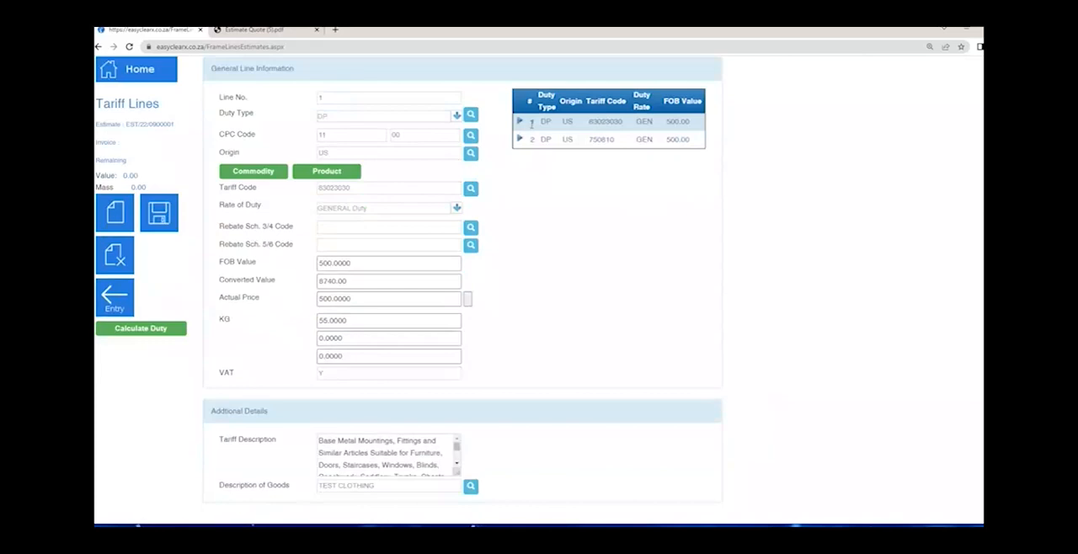
- Open tariff line 2 to review its Description of Goods, then return to the estimate's registration page
{"action": "left_click", "coordinate": [520, 140]}
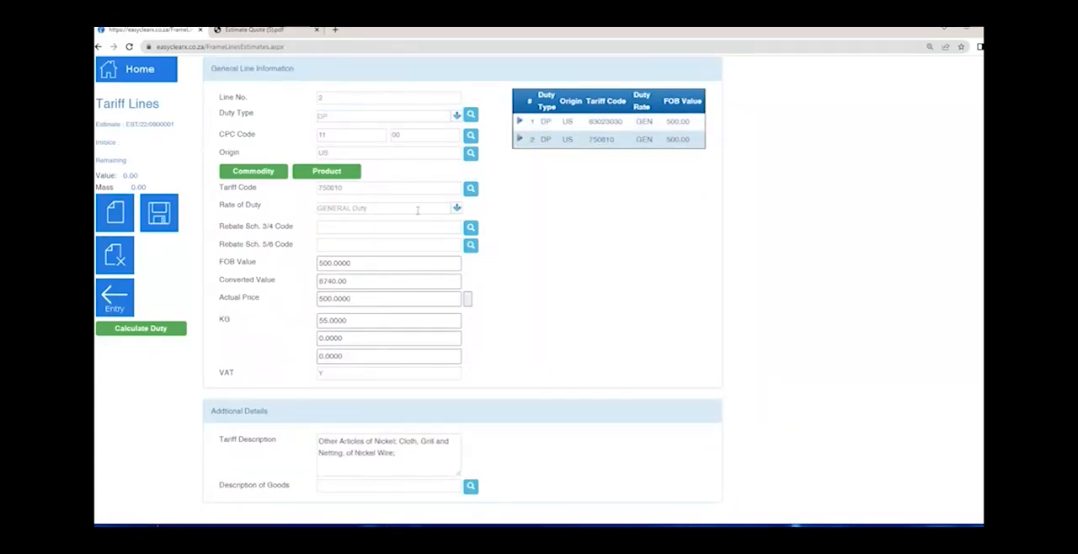
{"action": "left_click", "coordinate": [354, 485]}
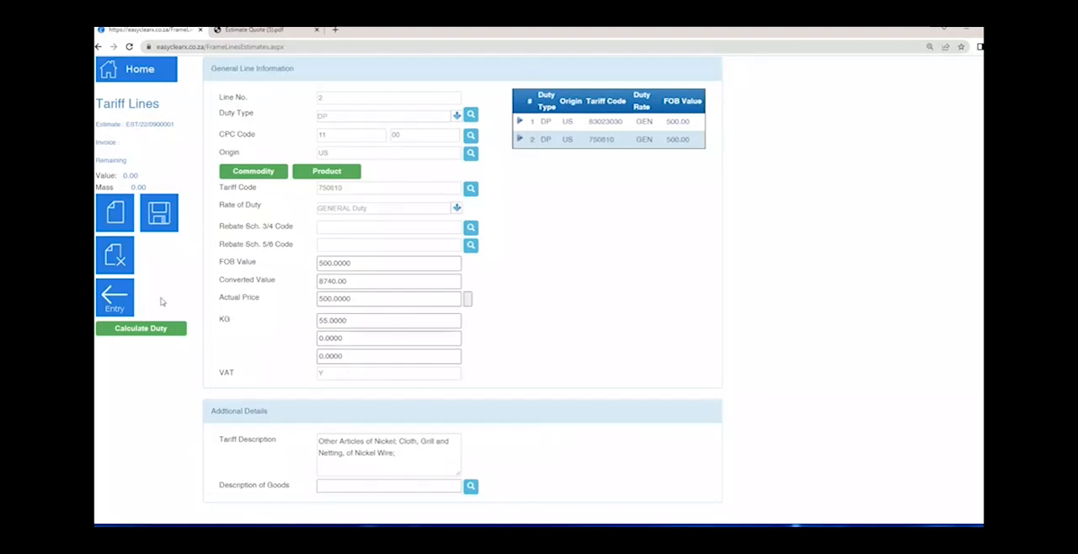
{"action": "left_click", "coordinate": [142, 125]}
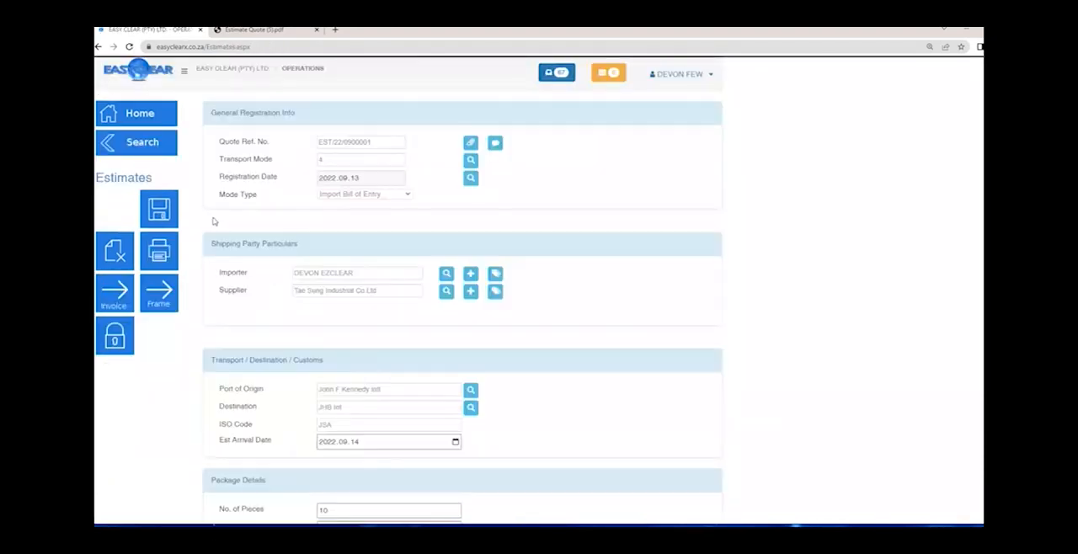
{"action": "left_click", "coordinate": [116, 336]}
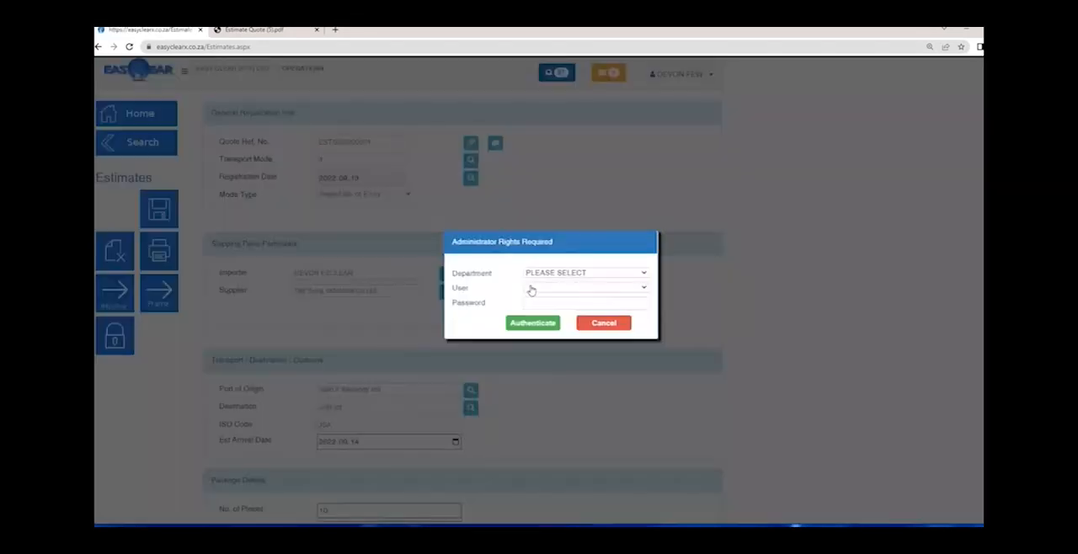
{"action": "left_click", "coordinate": [554, 276]}
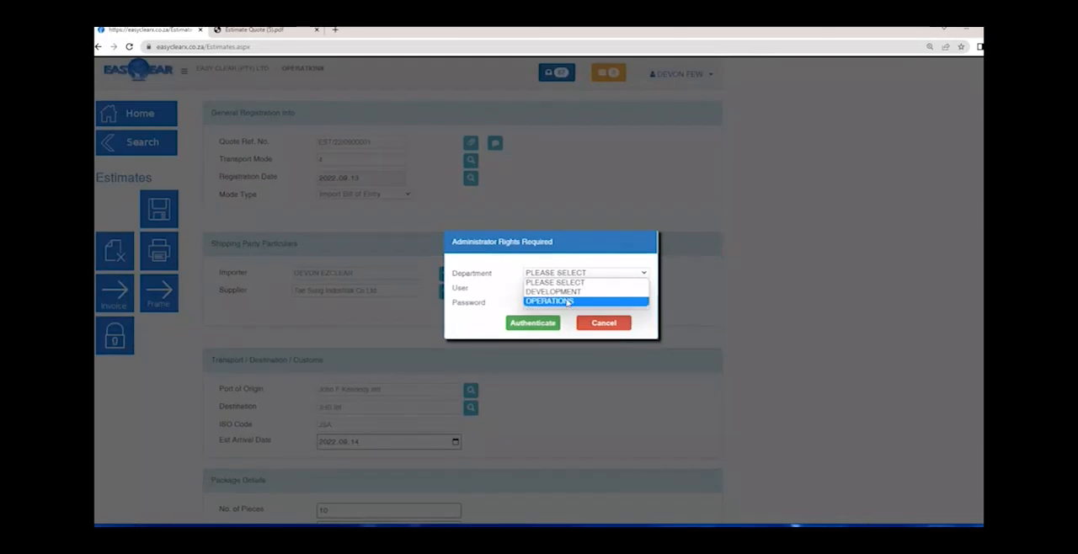
{"action": "left_click", "coordinate": [570, 302]}
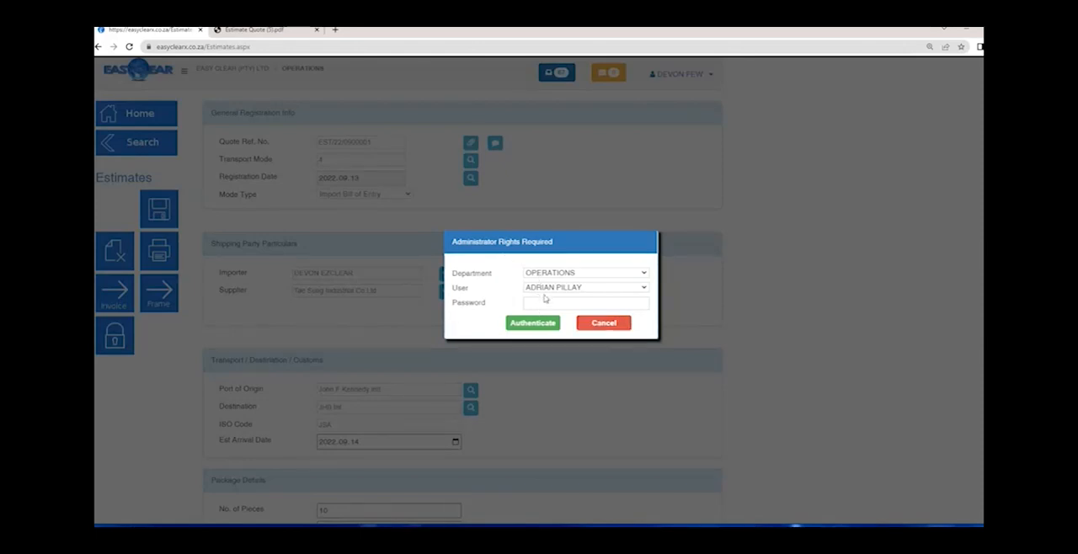
{"action": "left_click", "coordinate": [599, 331]}
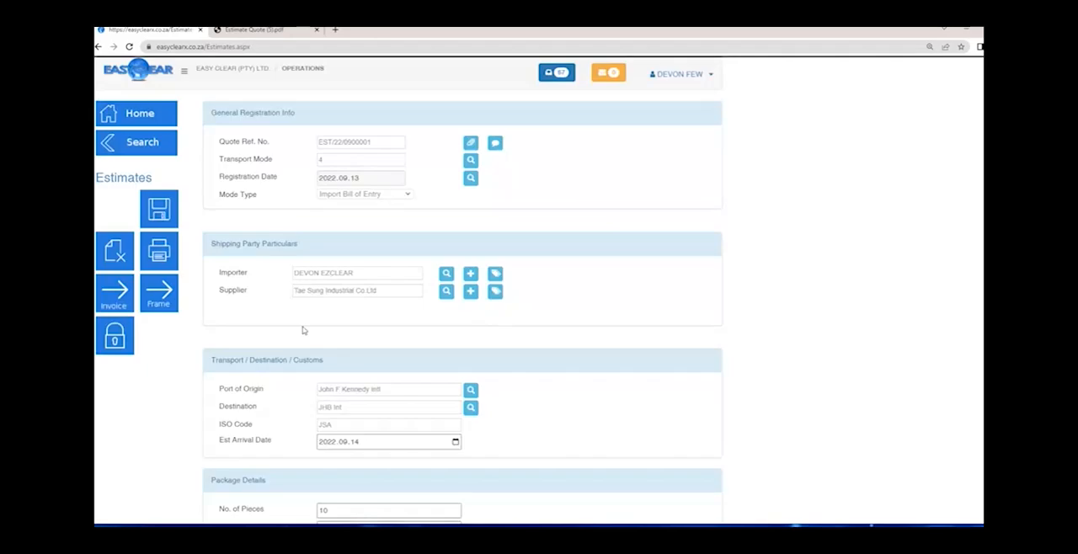
- Reopen the estimate's tariff lines and calculate the duty
{"action": "left_click", "coordinate": [167, 300]}
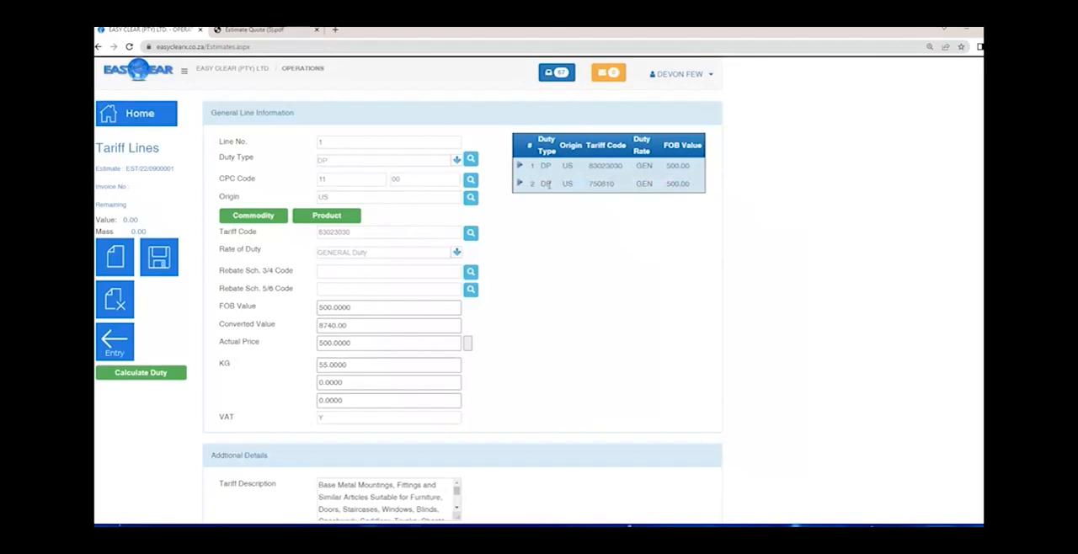
{"action": "left_click", "coordinate": [156, 372]}
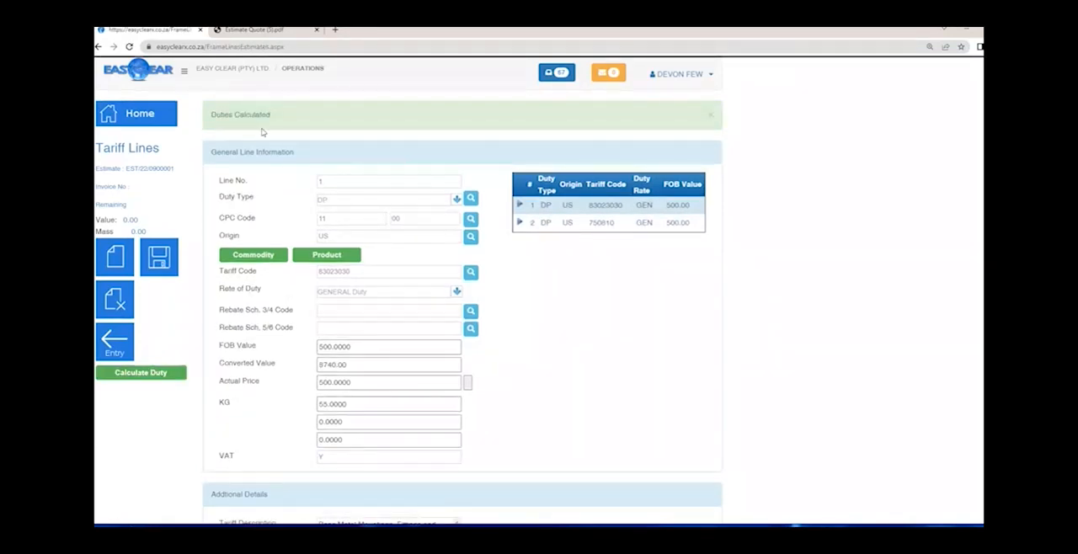
{"action": "left_click_drag", "start_coordinate": [271, 116], "coordinate": [209, 120]}
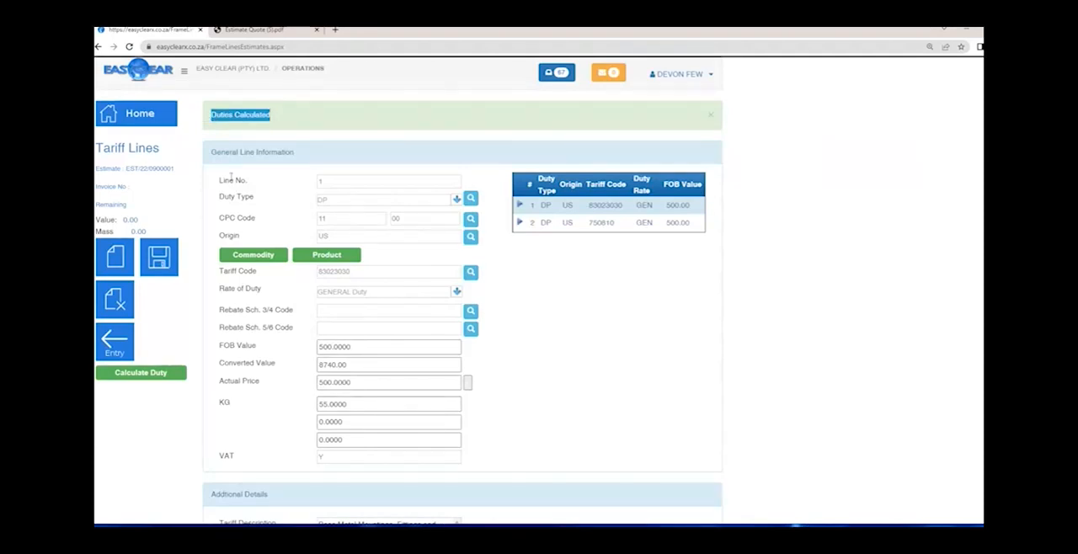
- Return to the estimate, print its Estimate Quote and open the generated PDF
{"action": "left_click", "coordinate": [115, 341]}
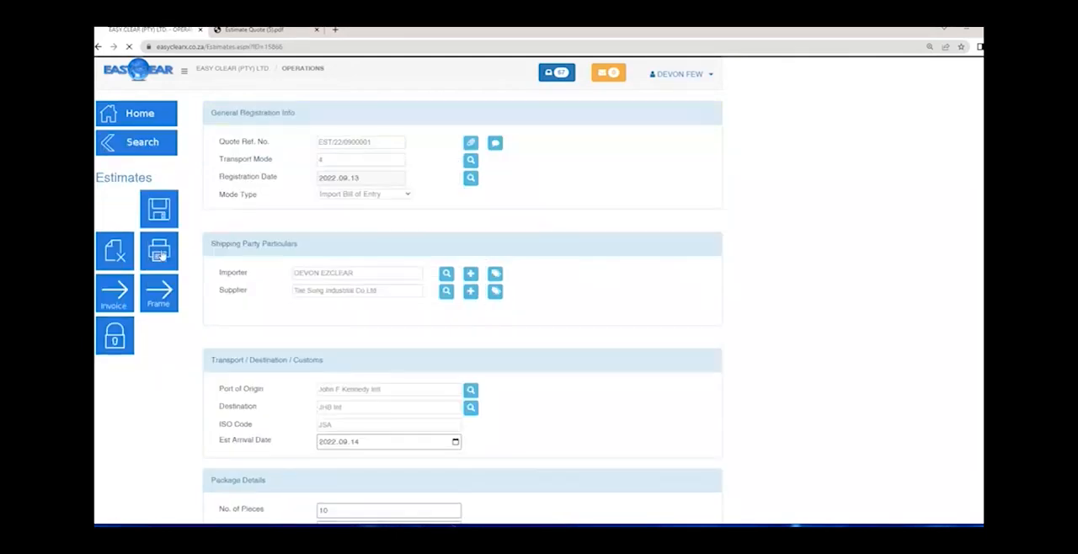
{"action": "left_click", "coordinate": [164, 256]}
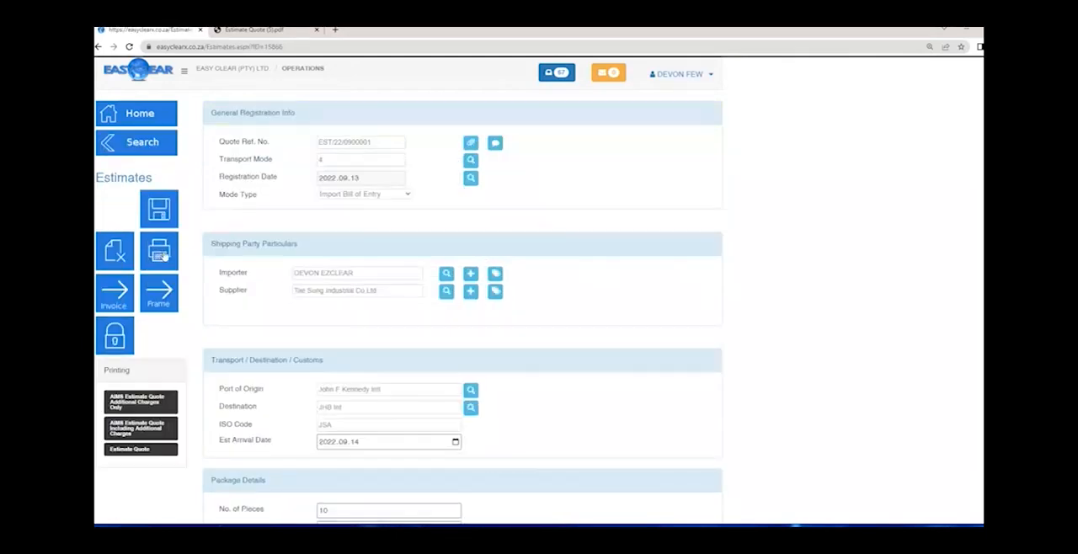
{"action": "left_click", "coordinate": [141, 451]}
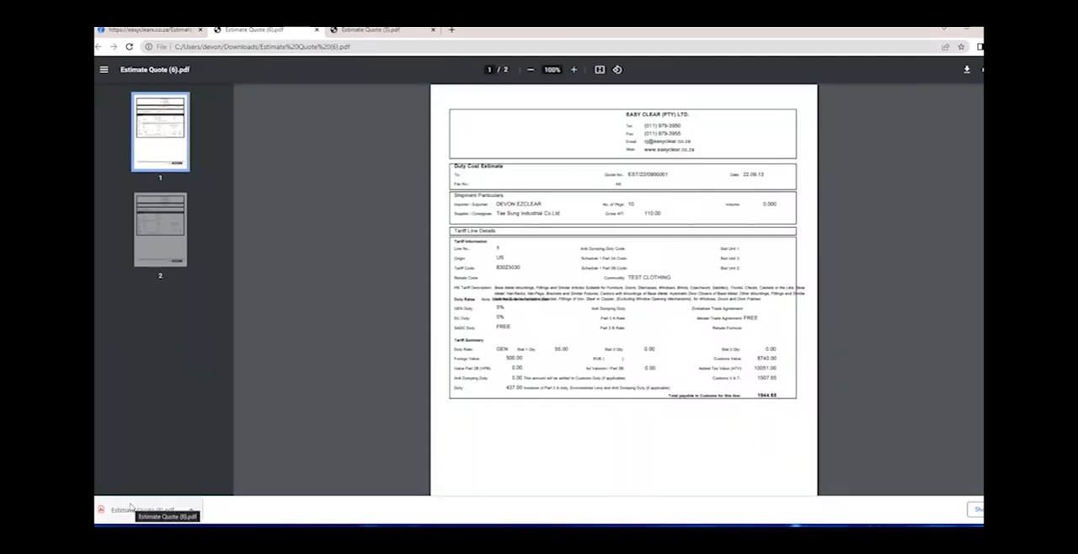
- Locate Estimate Quote (6).pdf in its Downloads folder and in the browser's download list
{"action": "left_click", "coordinate": [192, 511]}
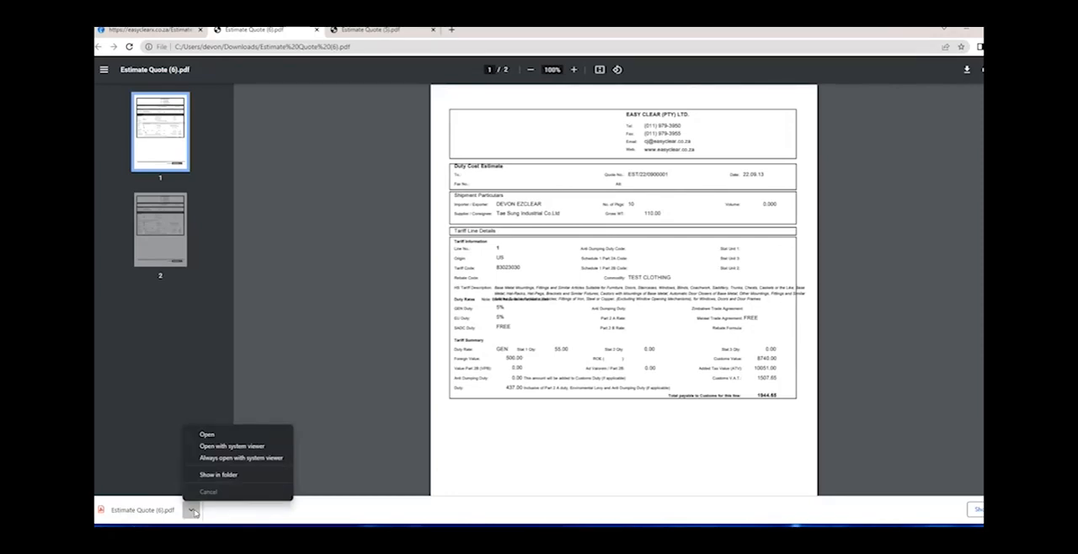
{"action": "left_click", "coordinate": [211, 477]}
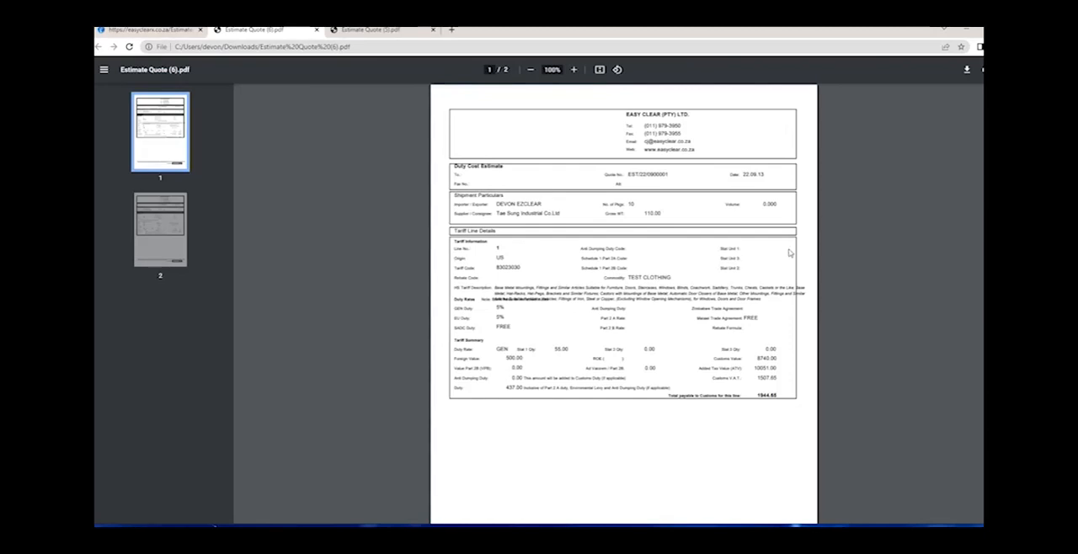
{"action": "key", "text": "ctrl+j"}
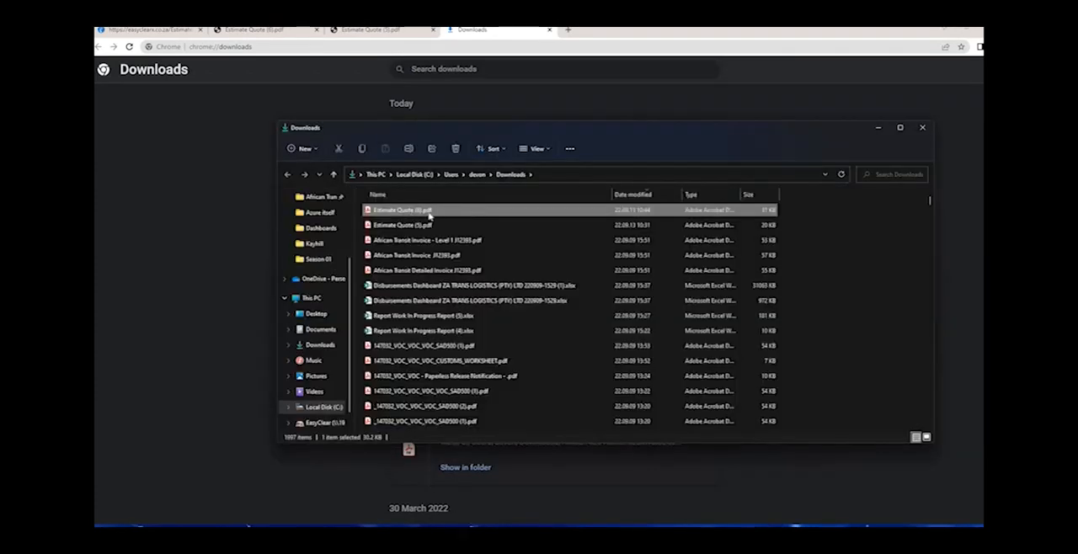
{"action": "left_click", "coordinate": [209, 214]}
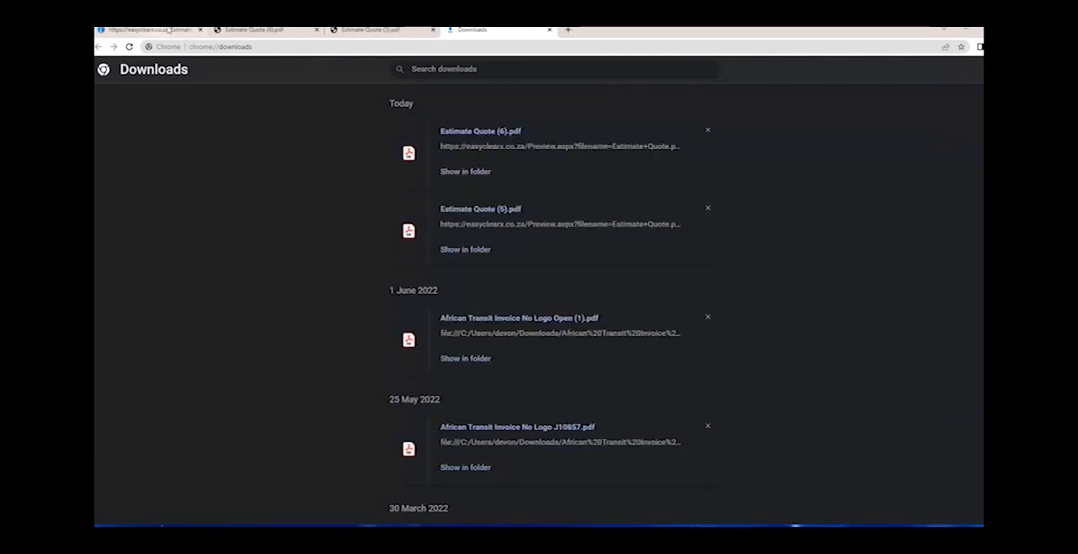
- Close the quote PDFs and the download list, print the Estimate Quote again and open Estimate Quote (7).pdf
{"action": "left_click", "coordinate": [342, 31]}
{"action": "left_click", "coordinate": [317, 30]}
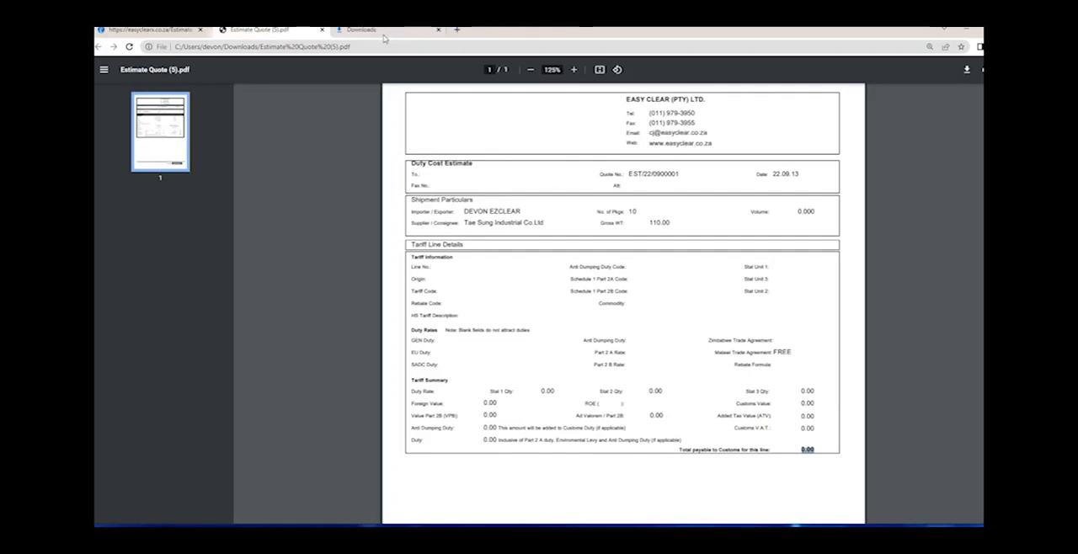
{"action": "left_click", "coordinate": [433, 29]}
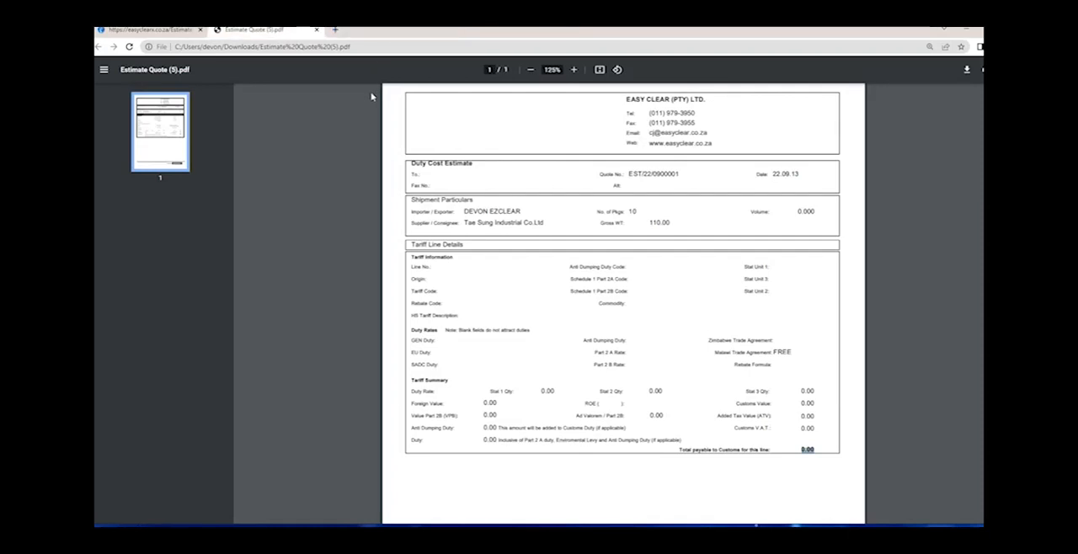
{"action": "left_click", "coordinate": [316, 32]}
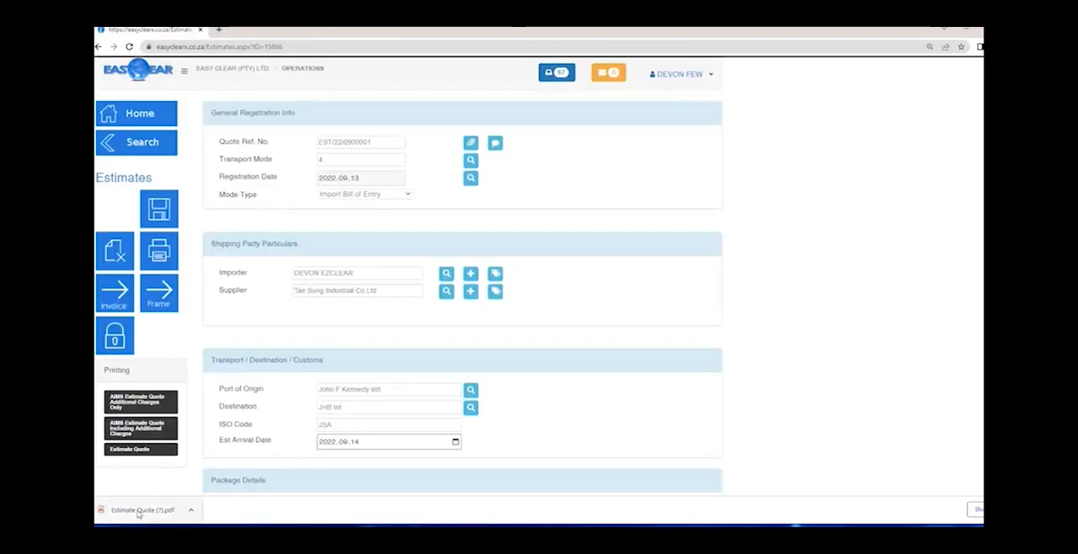
{"action": "left_click", "coordinate": [139, 511]}
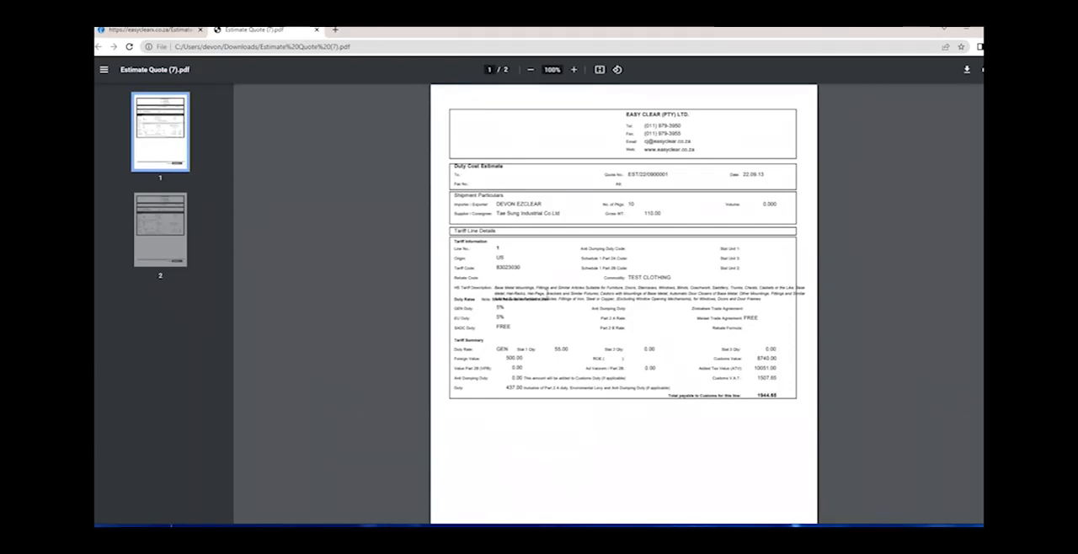
- Enlarge page 1 of the quote and examine line 1's tariff description and the overlapping Duty Rates note
{"action": "scroll", "coordinate": [663, 389], "scroll_direction": "up", "scroll_amount": 3}
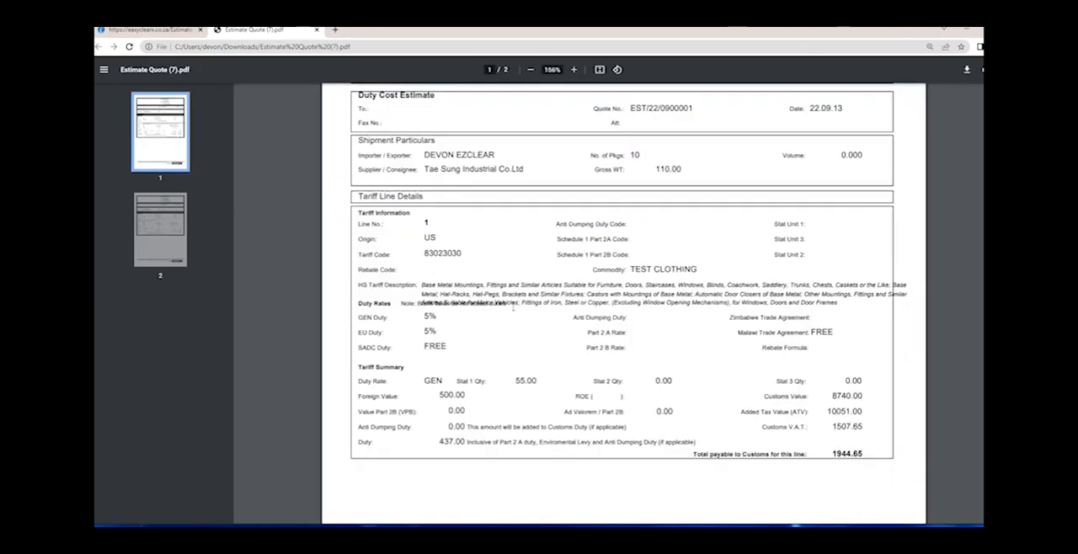
{"action": "key", "text": "ctrl+a"}
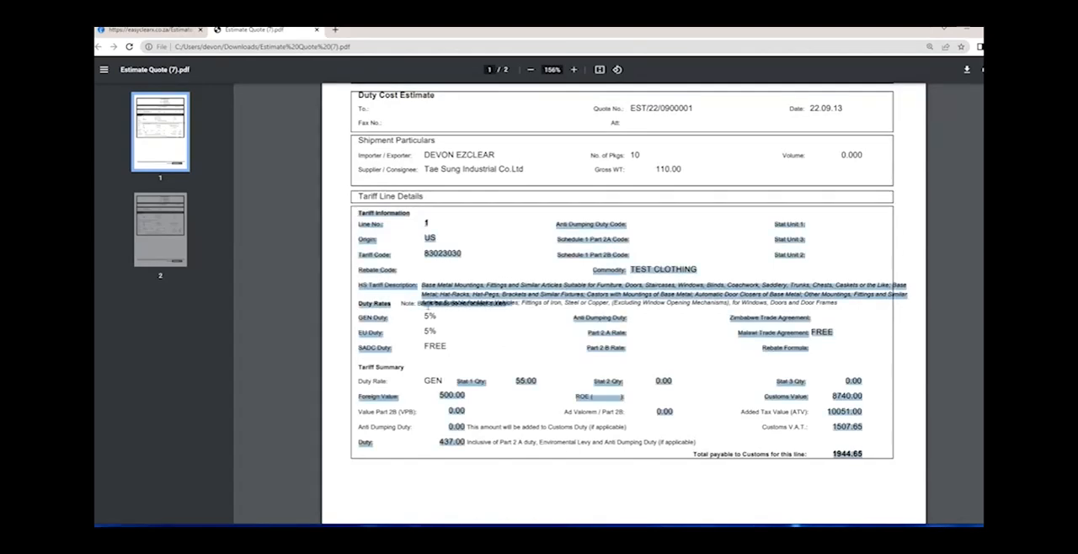
{"action": "left_click", "coordinate": [523, 308]}
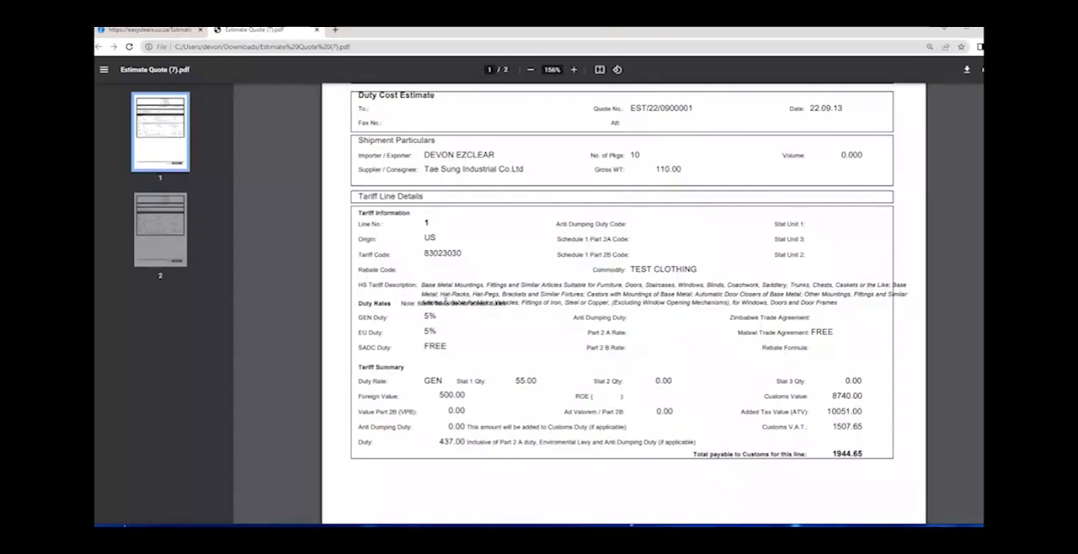
{"action": "left_click_drag", "start_coordinate": [504, 309], "coordinate": [454, 305]}
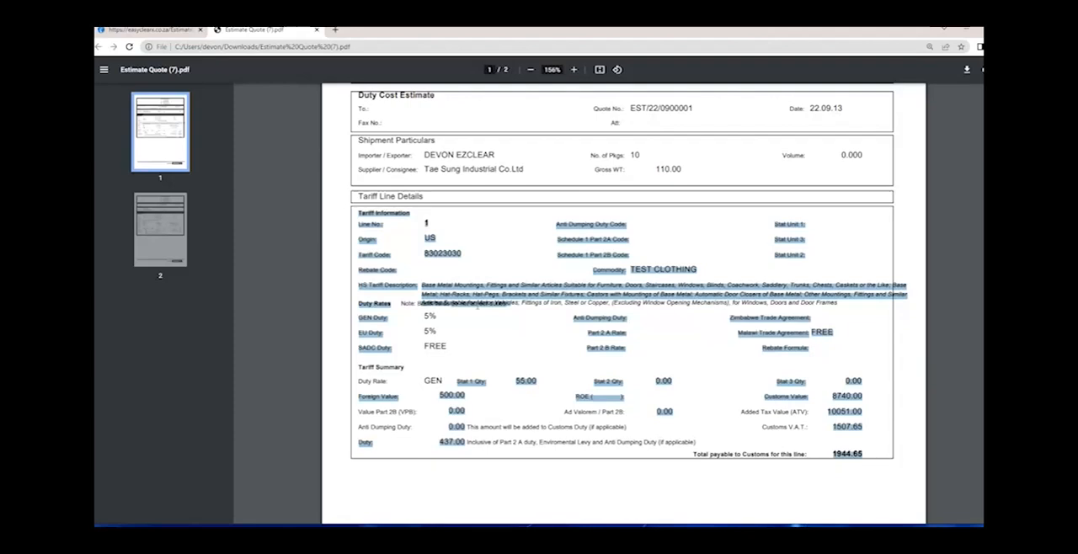
{"action": "left_click", "coordinate": [496, 345]}
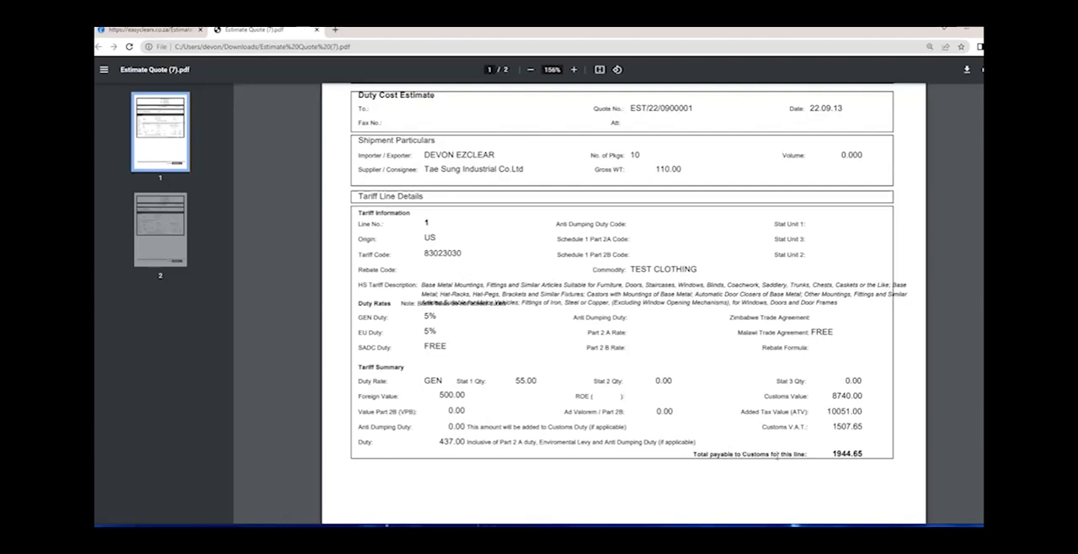
- Examine line 1's Added Tax Value, duty, Customs V.A.T. and total payable to Customs in the quote
{"action": "left_click_drag", "start_coordinate": [833, 454], "coordinate": [852, 454]}
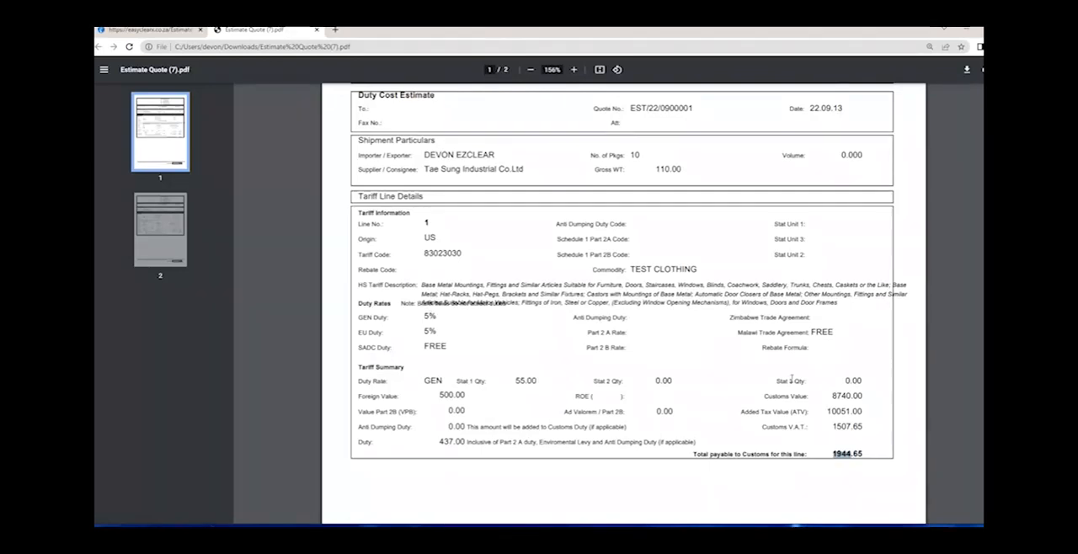
{"action": "left_click_drag", "start_coordinate": [850, 412], "coordinate": [827, 412]}
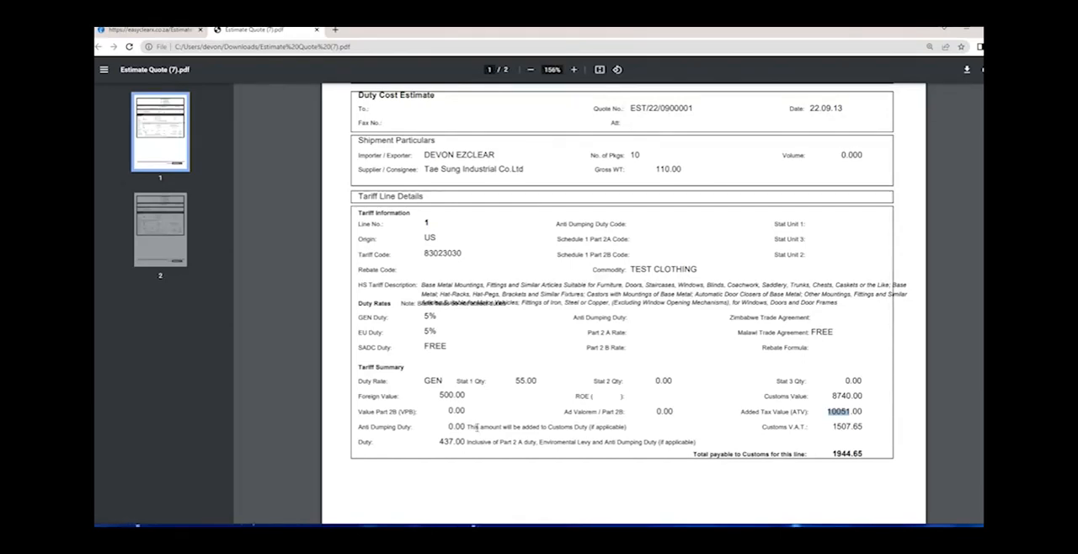
{"action": "left_click", "coordinate": [444, 442]}
{"action": "left_click_drag", "start_coordinate": [833, 427], "coordinate": [851, 428]}
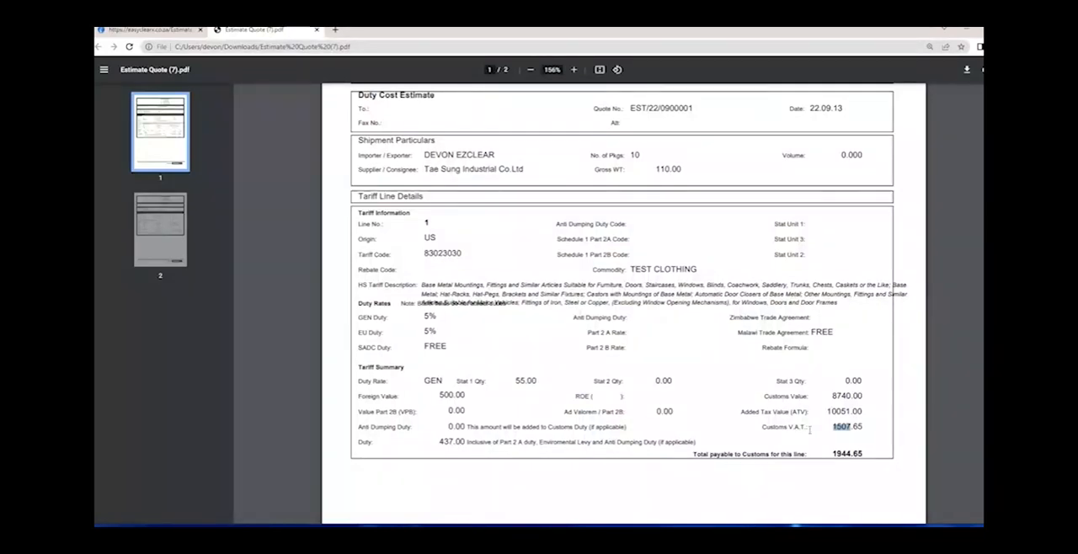
{"action": "double_click", "coordinate": [842, 454]}
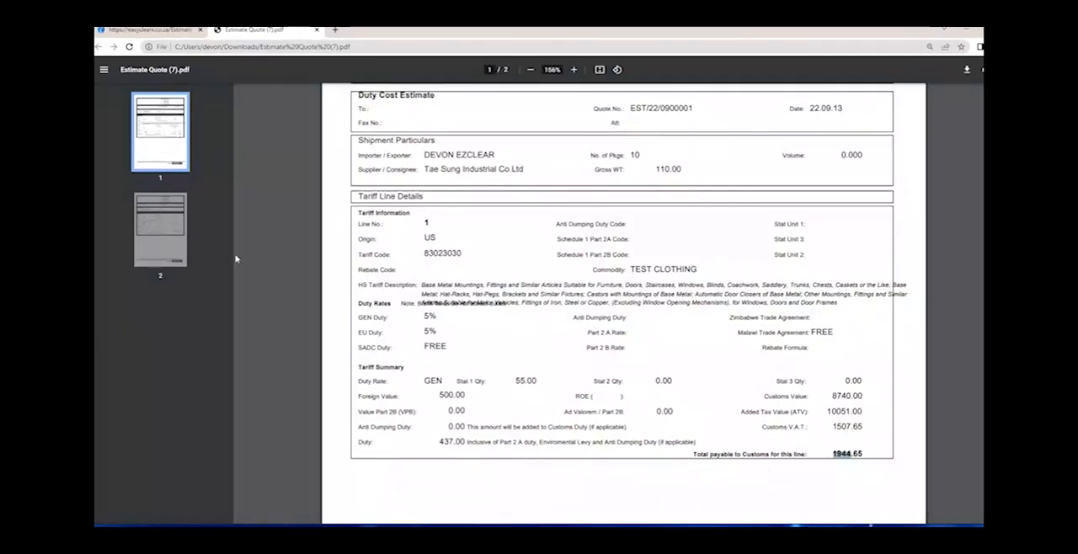
- Go to page 2 of the quote and examine line 2's Added Tax Value and total payable to Customs
{"action": "left_click", "coordinate": [170, 248]}
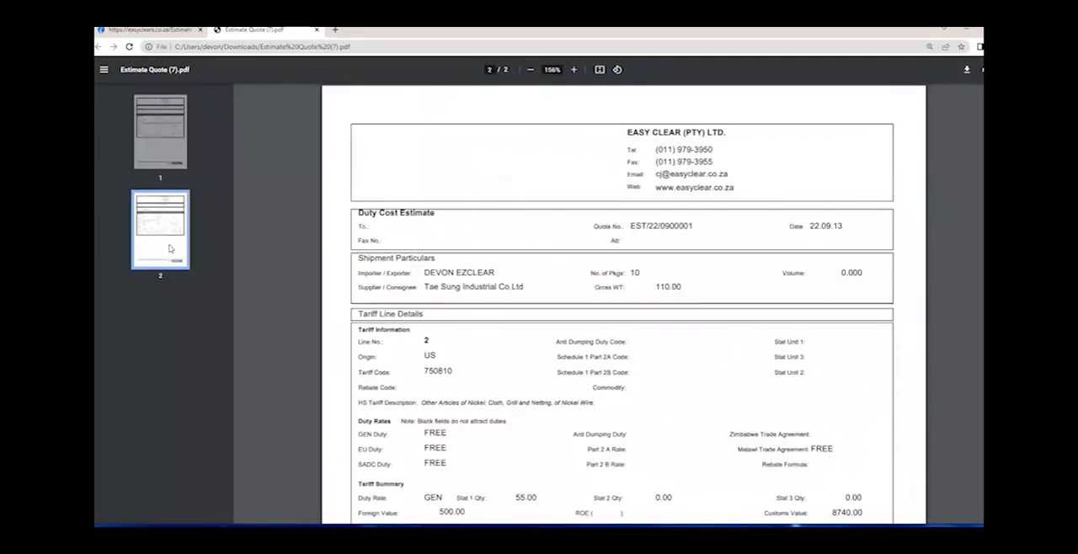
{"action": "scroll", "coordinate": [617, 283], "scroll_direction": "down", "scroll_amount": 5}
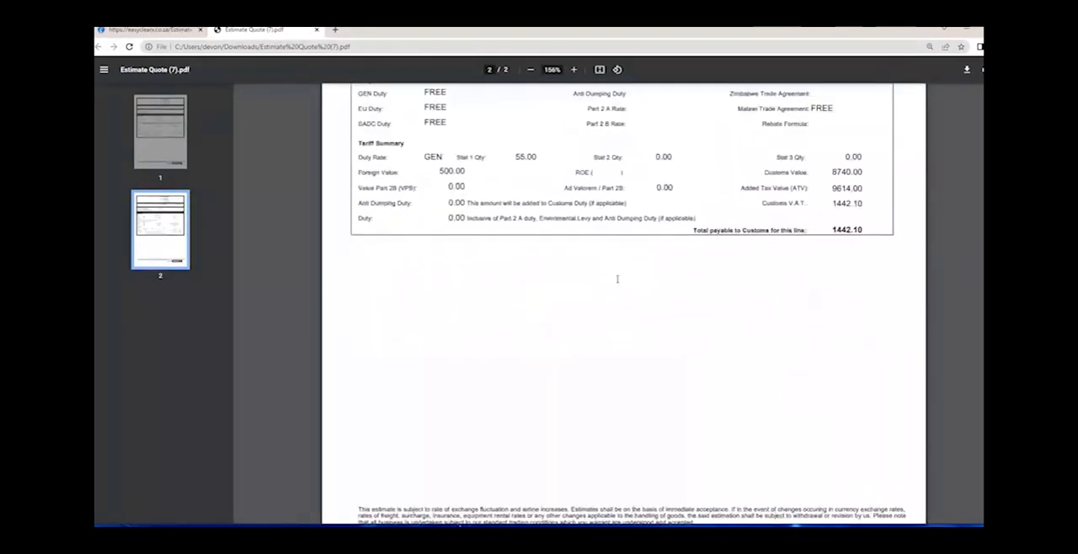
{"action": "scroll", "coordinate": [618, 283], "scroll_direction": "up", "scroll_amount": 2}
{"action": "double_click", "coordinate": [839, 286]}
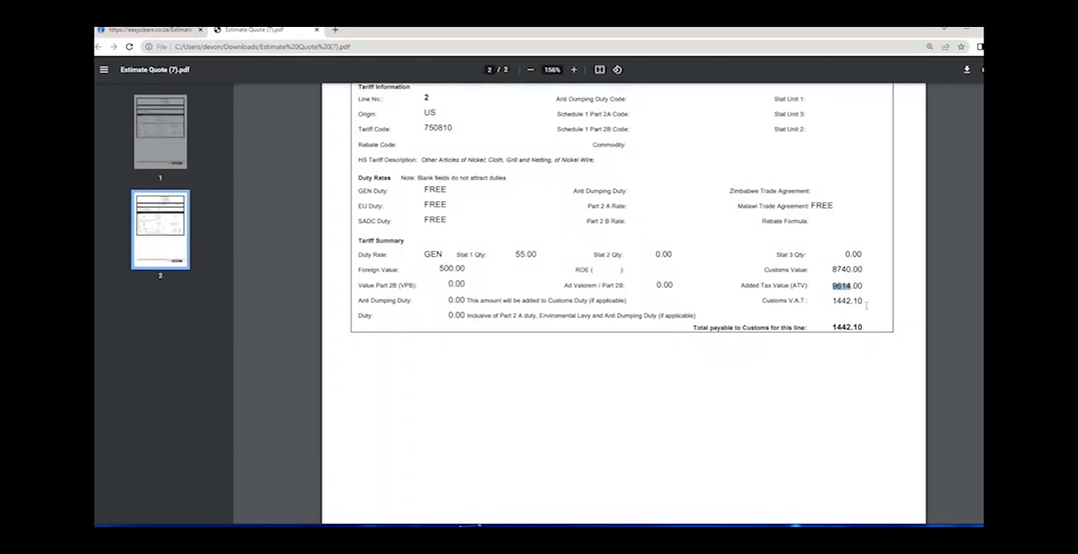
{"action": "left_click_drag", "start_coordinate": [710, 327], "coordinate": [822, 331]}
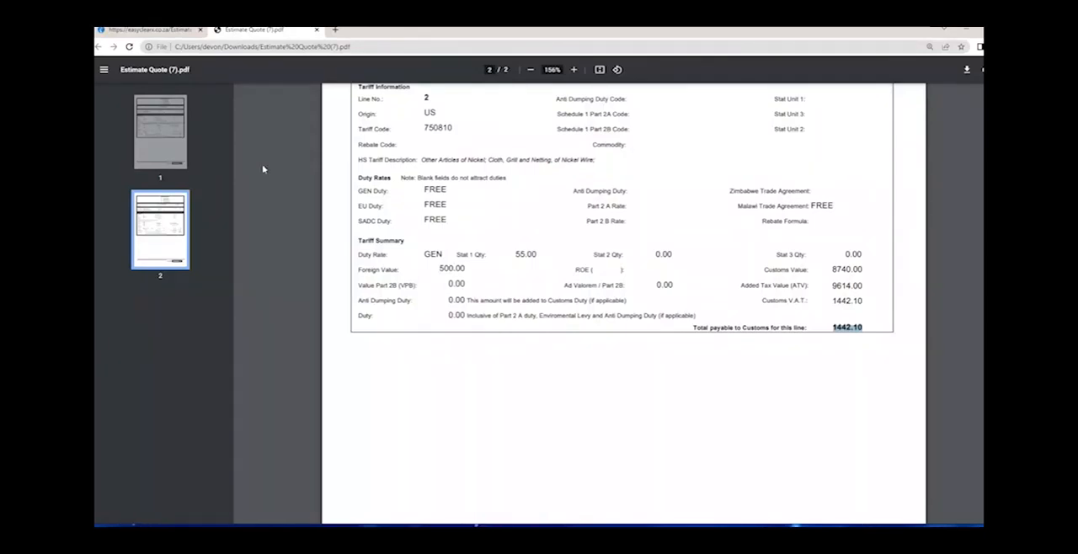
- Close the quote PDF, print the AIMS Estimate Quote Additional Charges Only and open its PDF
{"action": "left_click", "coordinate": [316, 31]}
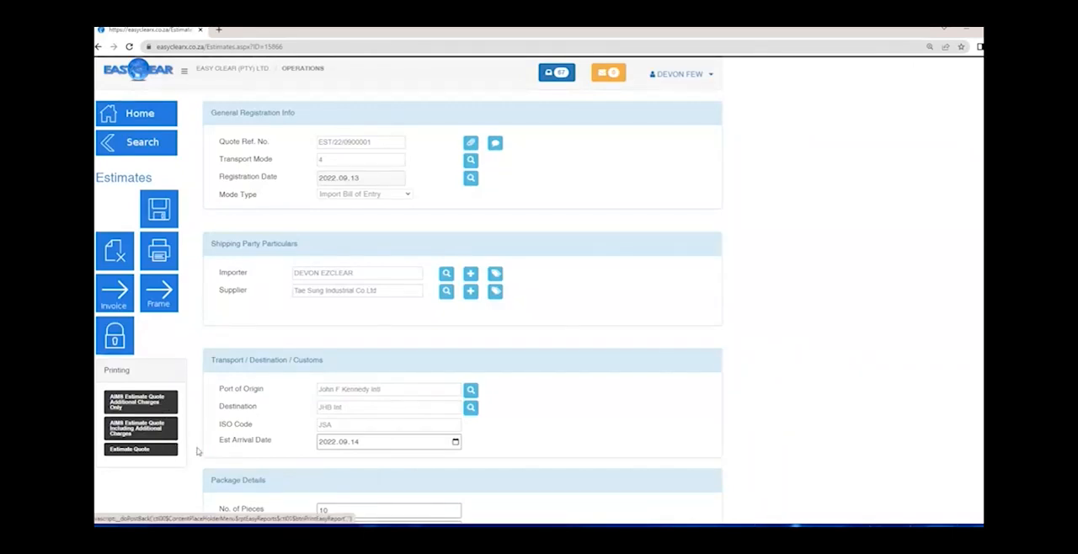
{"action": "scroll", "coordinate": [200, 452], "scroll_direction": "up", "scroll_amount": 2, "text": "ctrl"}
{"action": "scroll", "coordinate": [276, 427], "scroll_direction": "down", "scroll_amount": 6}
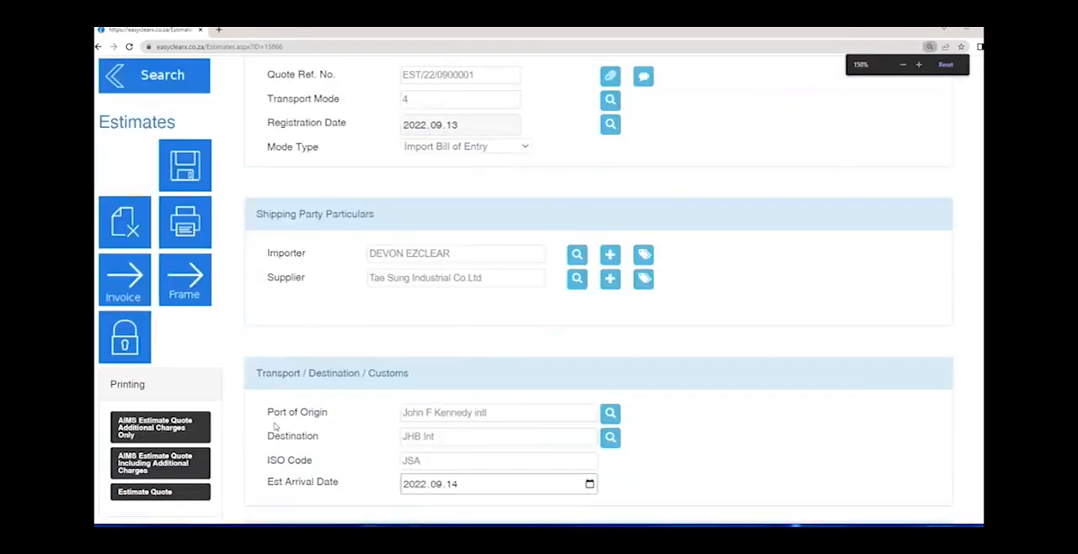
{"action": "scroll", "coordinate": [276, 424], "scroll_direction": "up", "scroll_amount": 1}
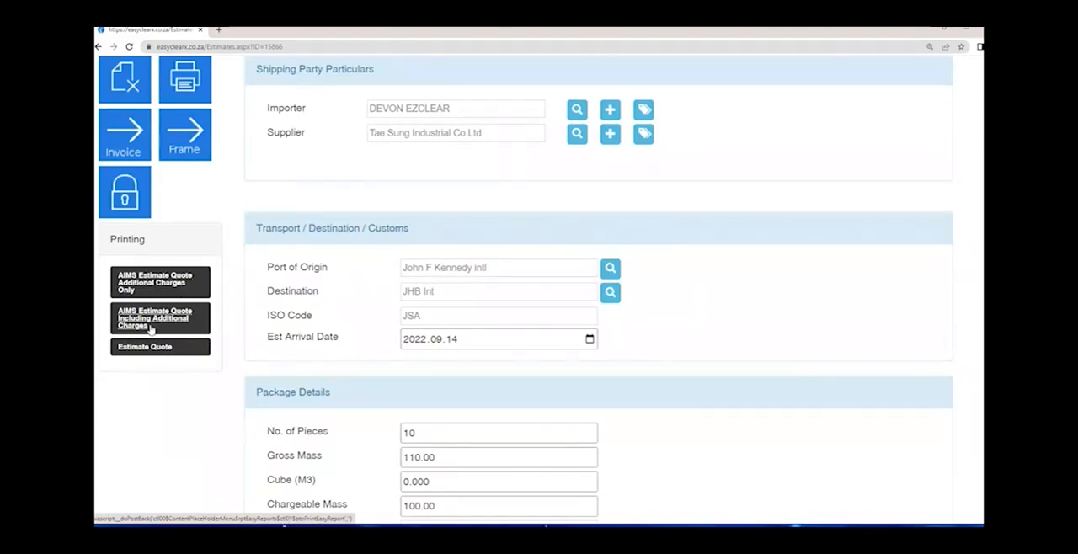
{"action": "left_click", "coordinate": [170, 289]}
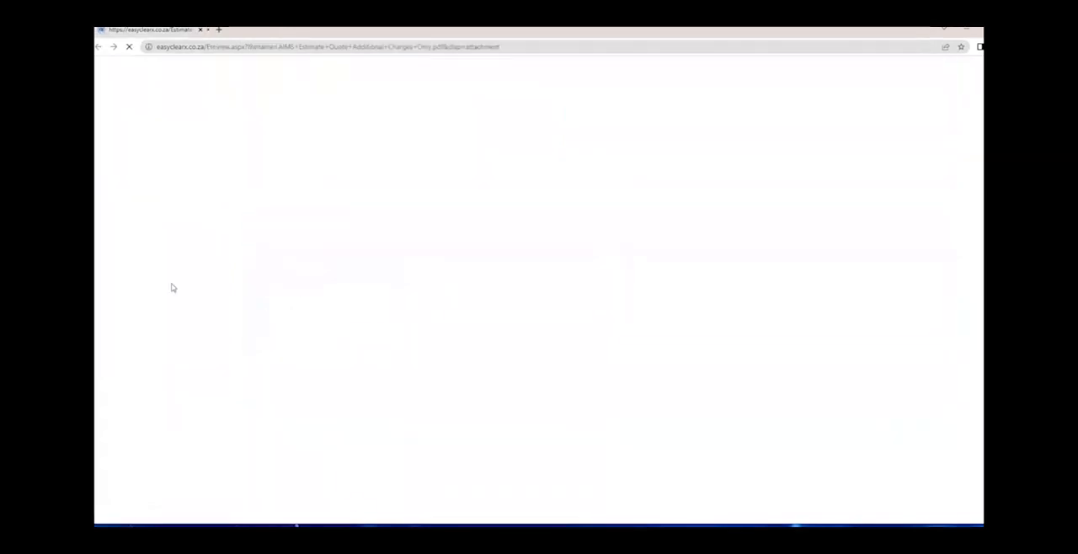
{"action": "left_click", "coordinate": [160, 508]}
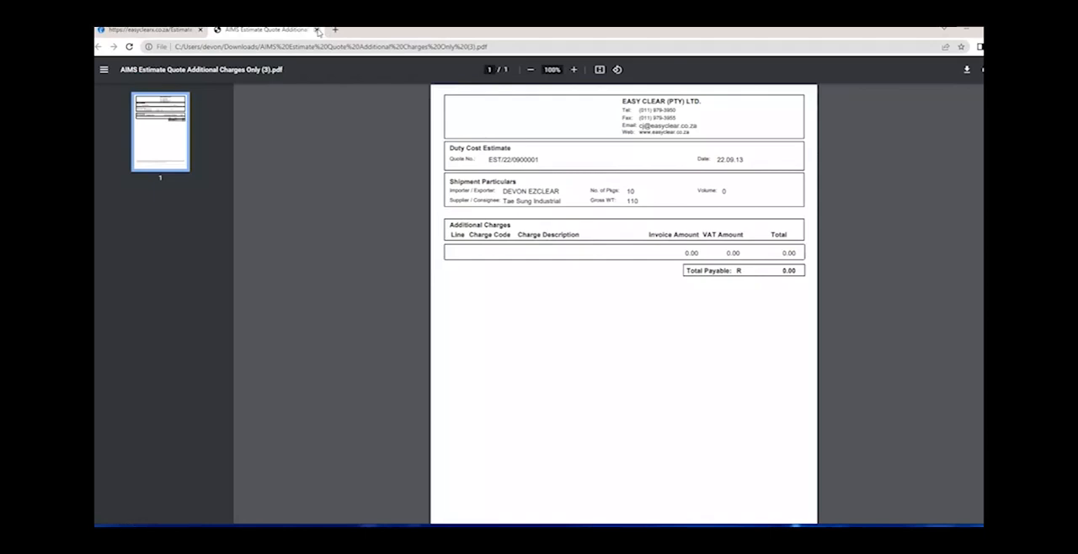
- Close the additional-charges PDF and open the estimate's Invoicing page at a readable size
{"action": "left_click", "coordinate": [318, 30]}
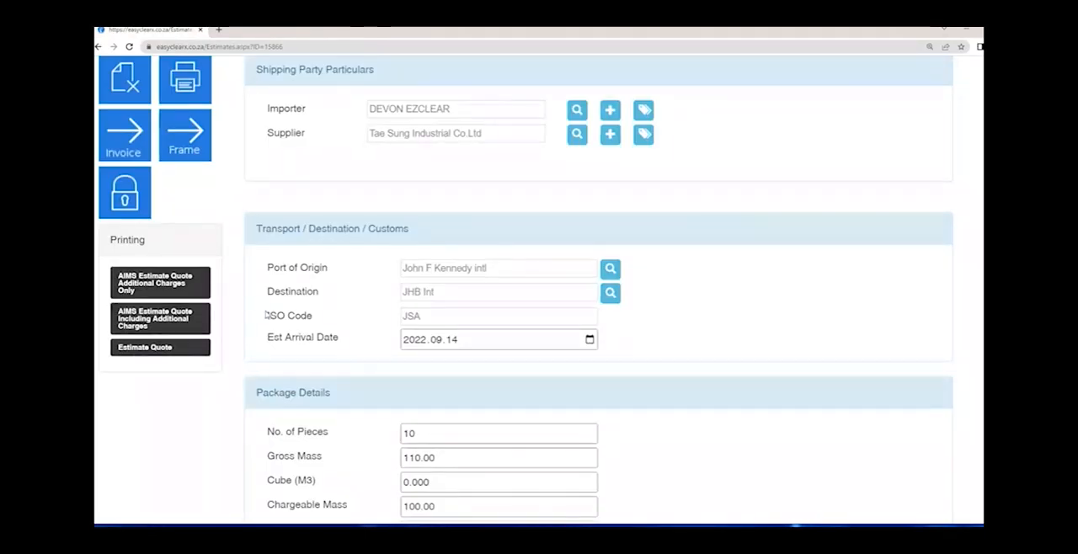
{"action": "left_click", "coordinate": [183, 324]}
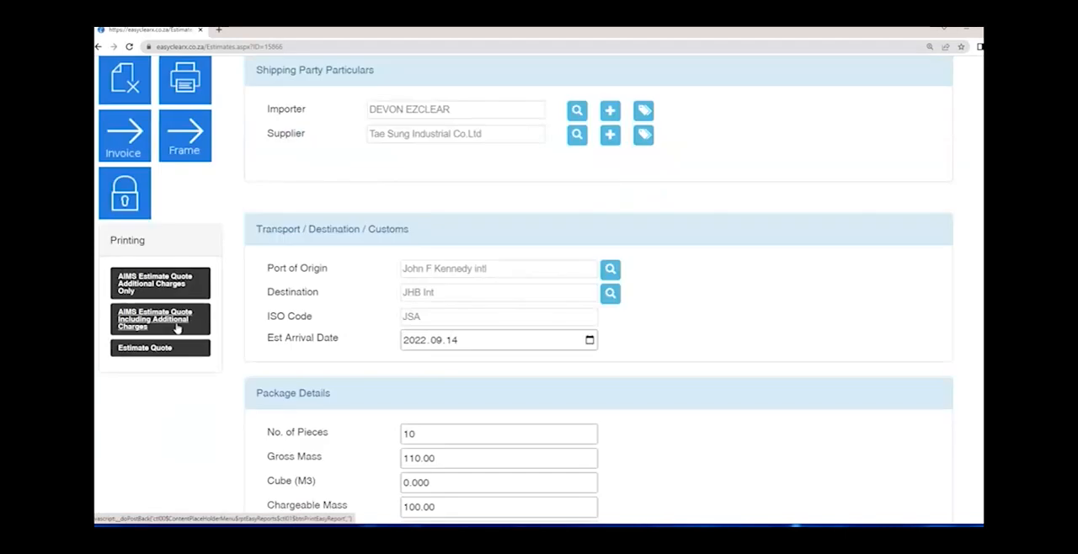
{"action": "left_click", "coordinate": [177, 329]}
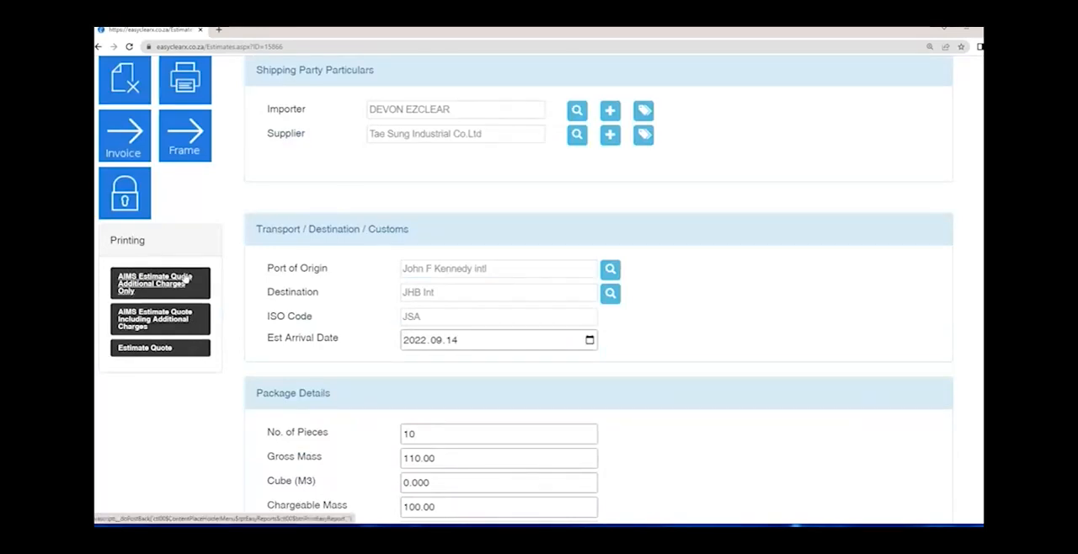
{"action": "left_click", "coordinate": [128, 145]}
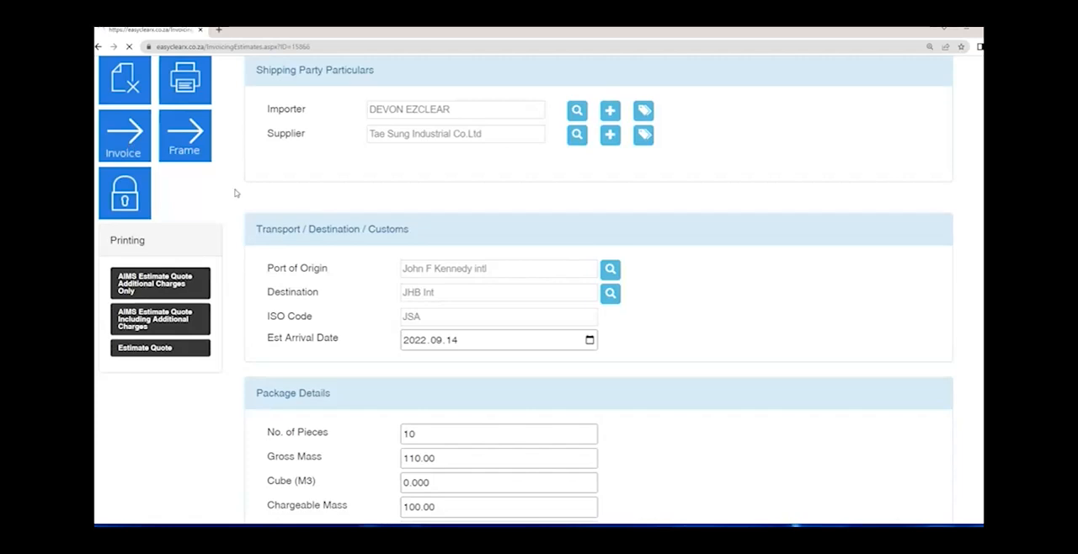
{"action": "key", "text": "ctrl+minus"}
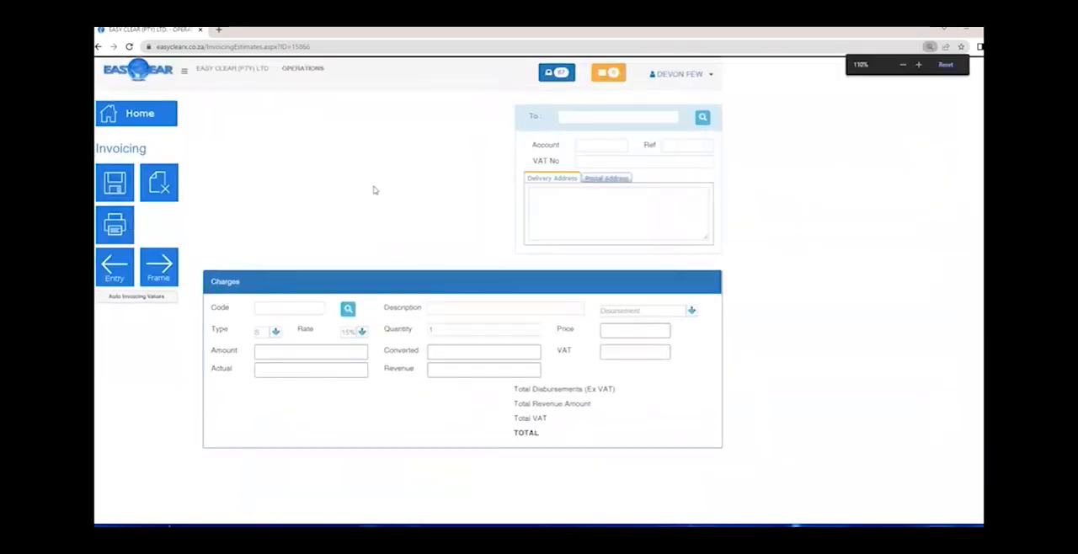
{"action": "key", "text": "ctrl+plus"}
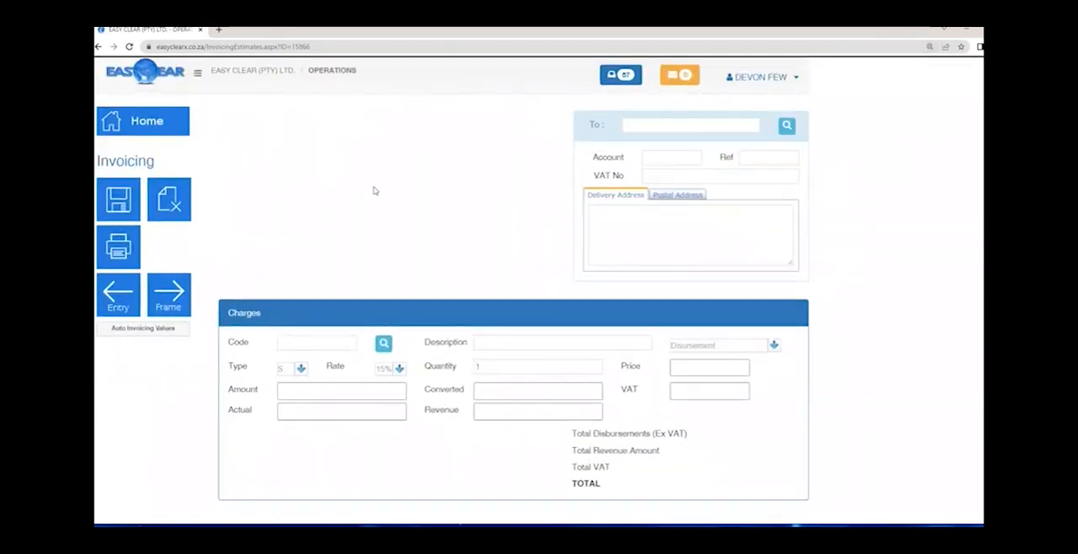
- Examine the input fields of the Automatic Invoicing Calculations dialog and close it without applying values
{"action": "left_click", "coordinate": [145, 330]}
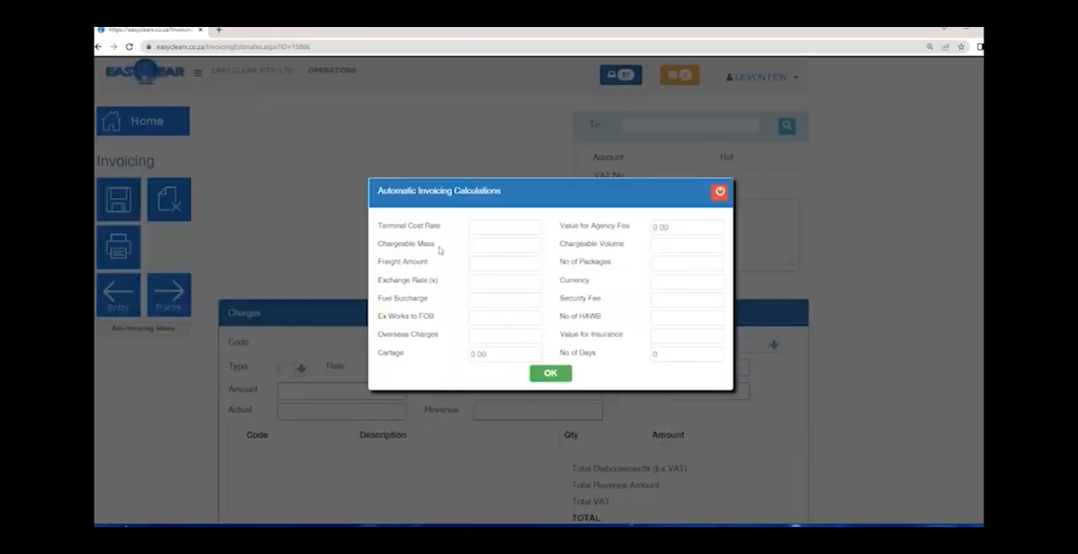
{"action": "left_click", "coordinate": [473, 262]}
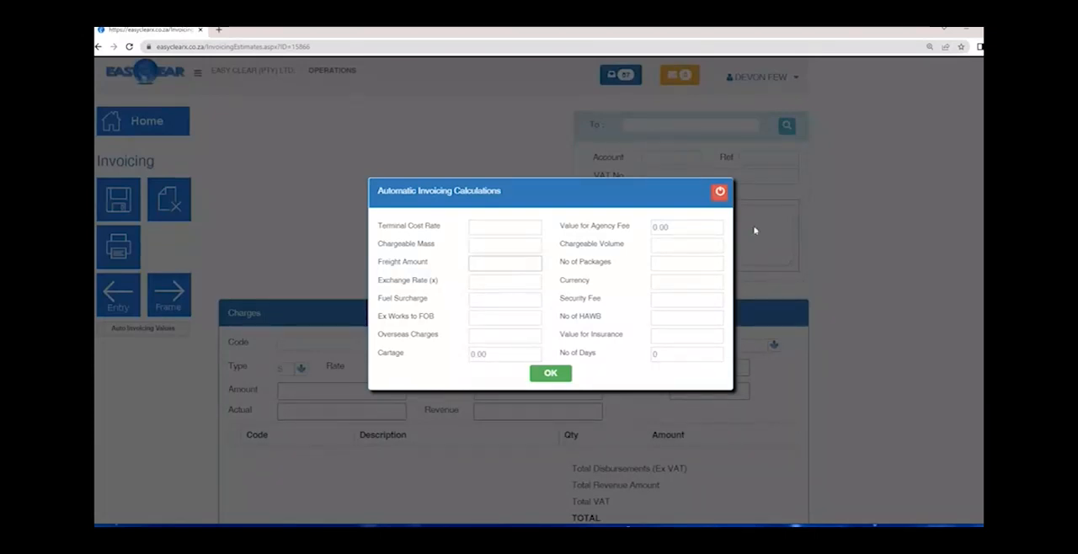
{"action": "left_click", "coordinate": [721, 192]}
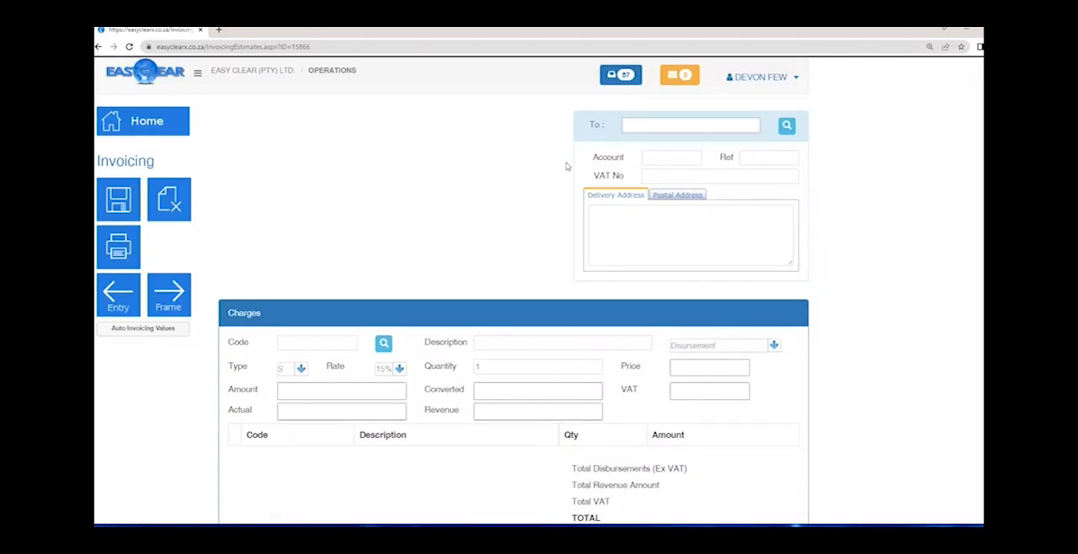
- Enter the debtor's full name as the invoice recipient, also checking the Debtor lookup with only the first part of the name
{"action": "type", "text": "DEVON EZCLEAR"}
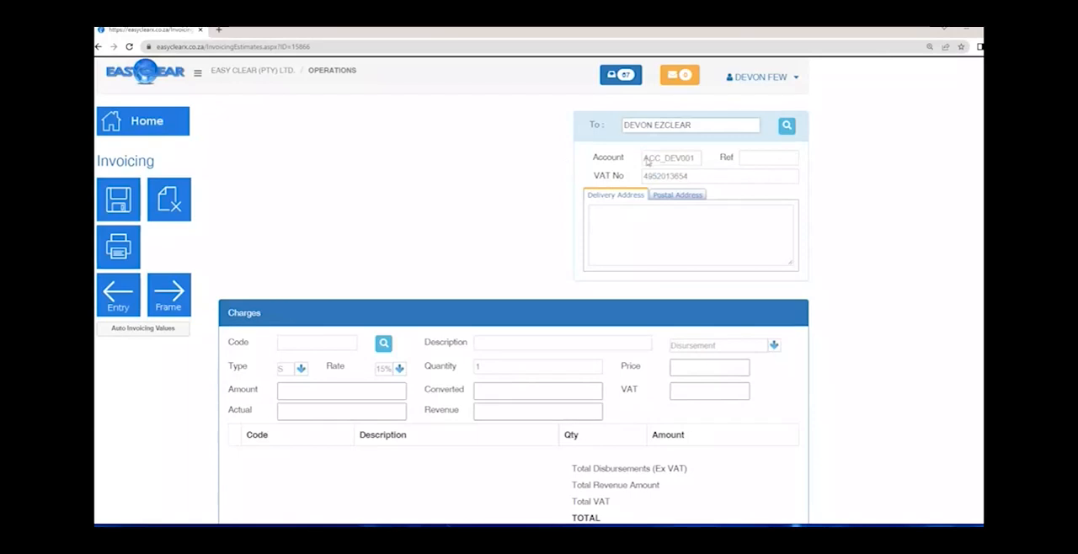
{"action": "left_click_drag", "start_coordinate": [698, 125], "coordinate": [655, 127]}
{"action": "key", "text": "BackSpace"}
{"action": "key", "text": "Return"}
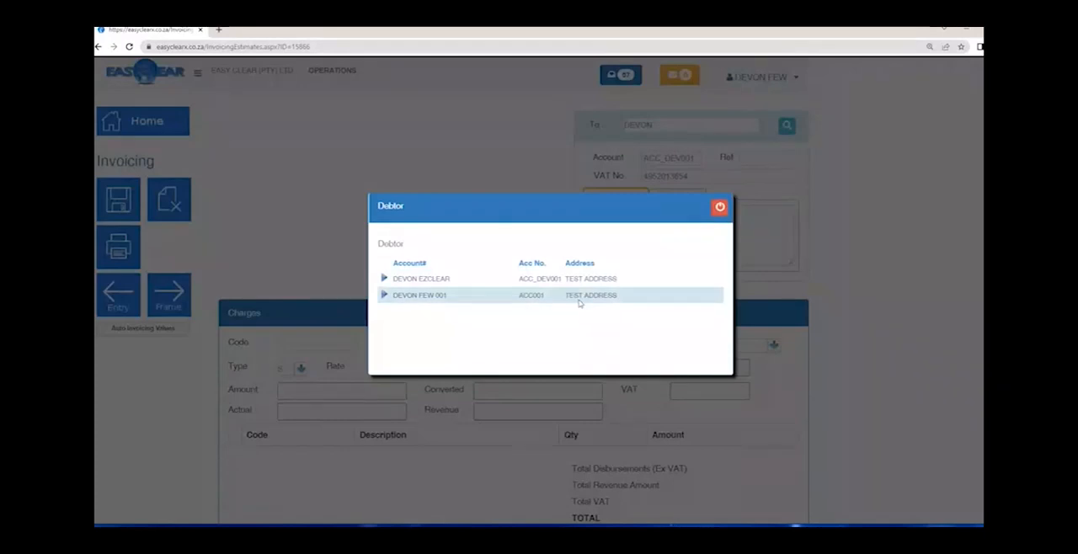
{"action": "left_click", "coordinate": [721, 209]}
{"action": "left_click", "coordinate": [690, 126]}
{"action": "type", "text": "E"}
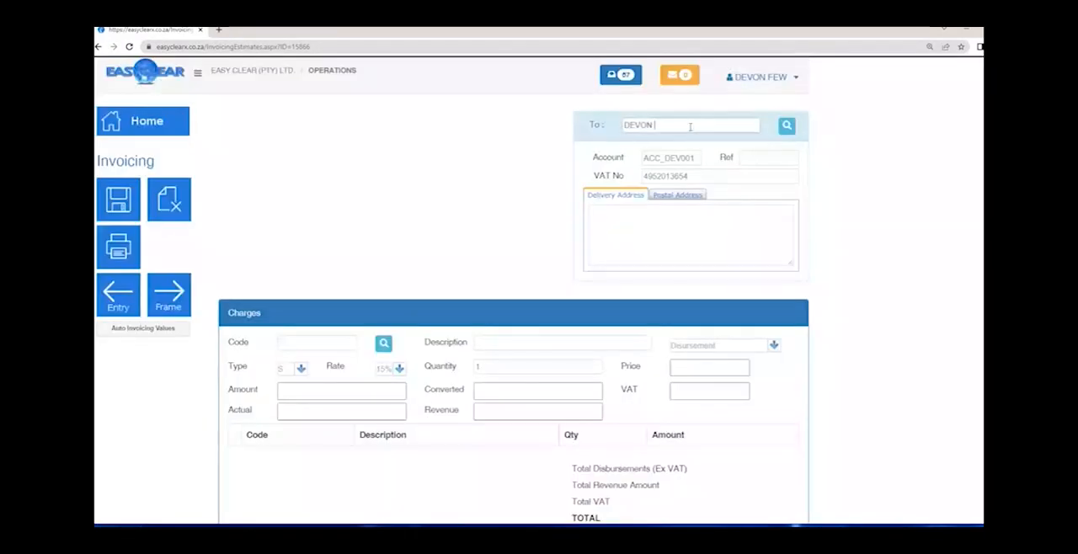
{"action": "type", "text": "ZCLEAR"}
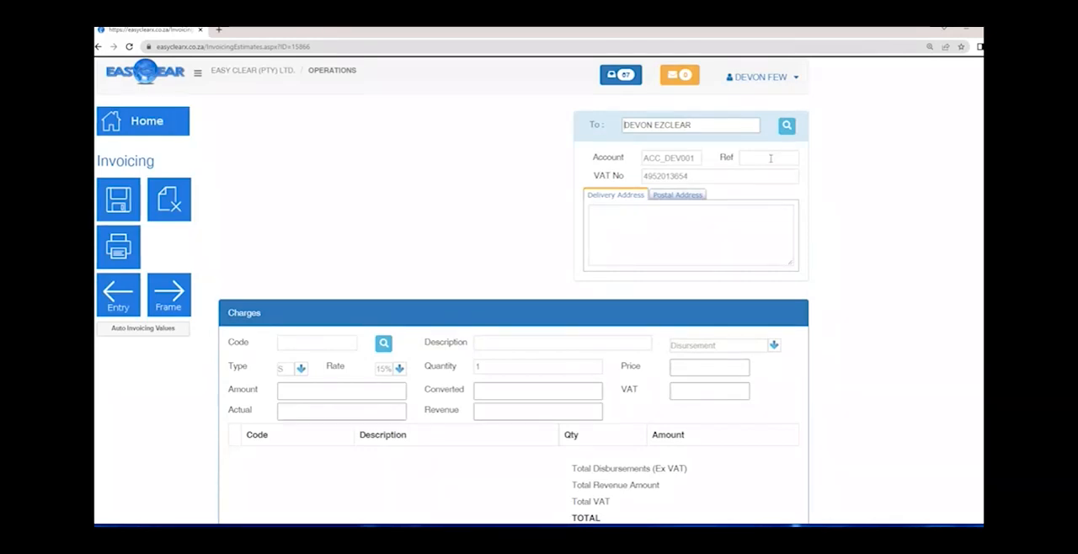
- Copy the debtor's postal address into the invoice's delivery address and review both addresses
{"action": "left_click", "coordinate": [689, 157]}
{"action": "key", "text": "Tab"}
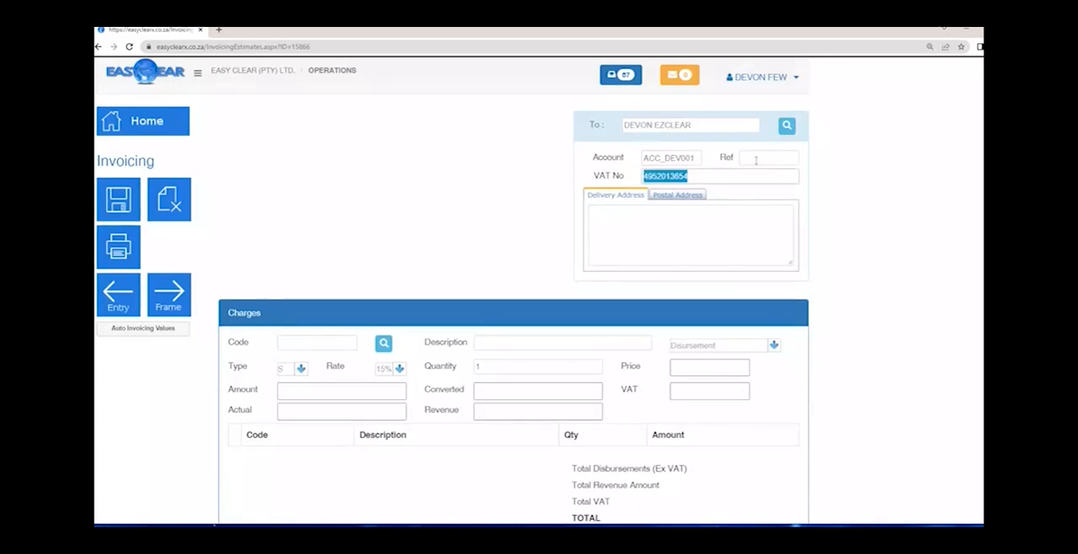
{"action": "left_click", "coordinate": [657, 197]}
{"action": "left_click", "coordinate": [667, 221]}
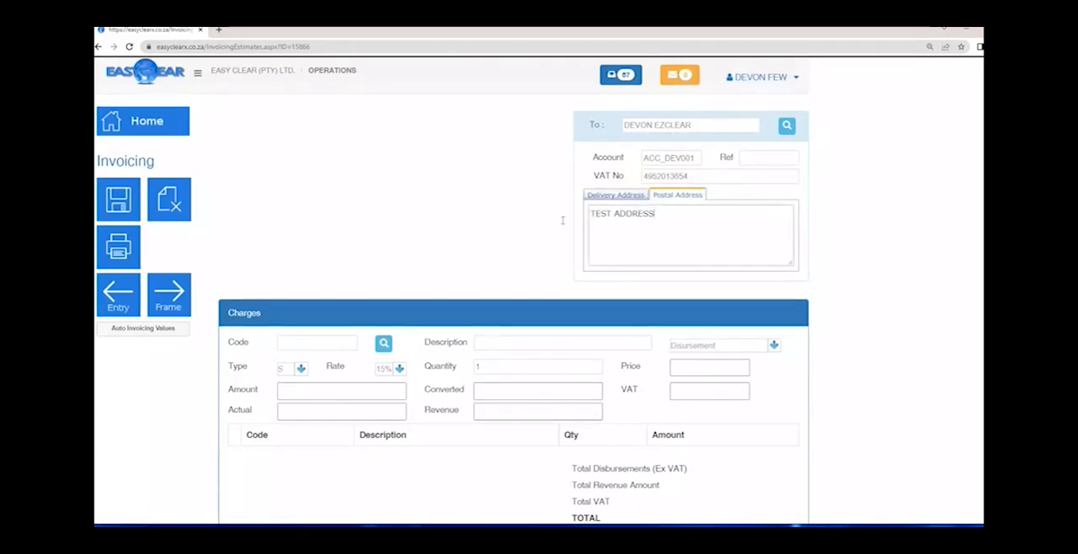
{"action": "left_click", "coordinate": [615, 195]}
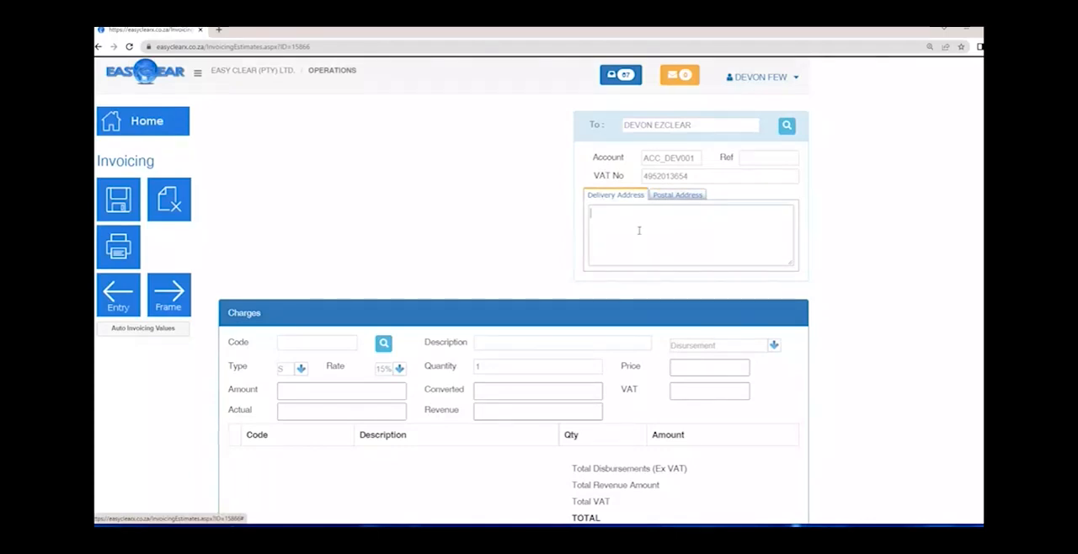
{"action": "type", "text": "TEST ADDRESS"}
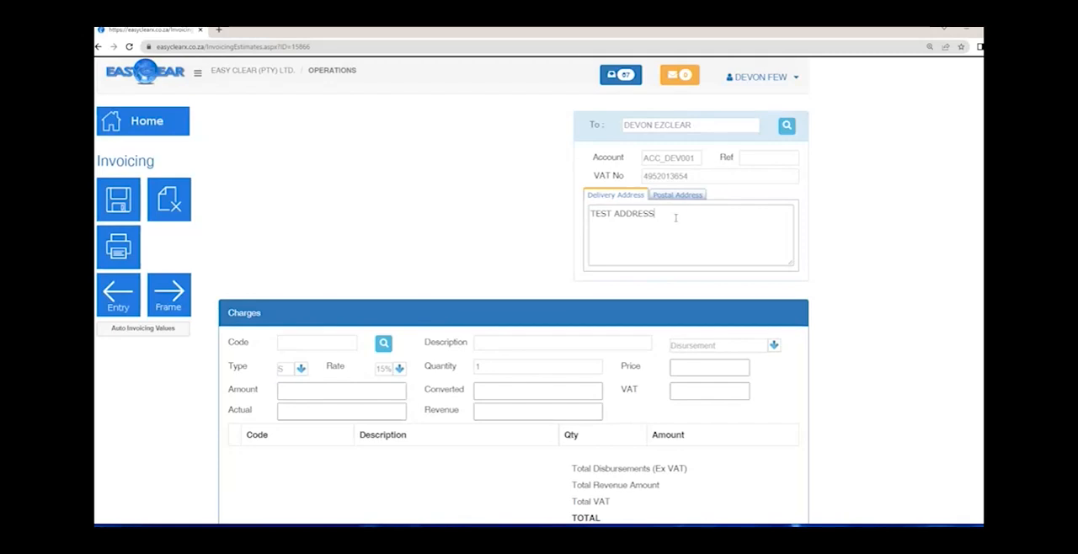
{"action": "key", "text": "ctrl+a"}
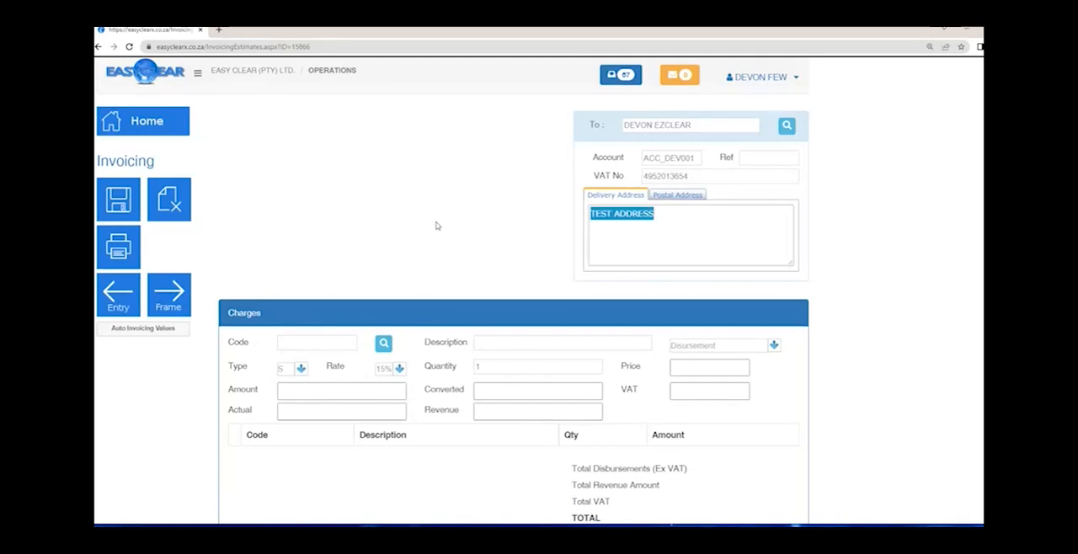
{"action": "triple_click", "coordinate": [711, 125]}
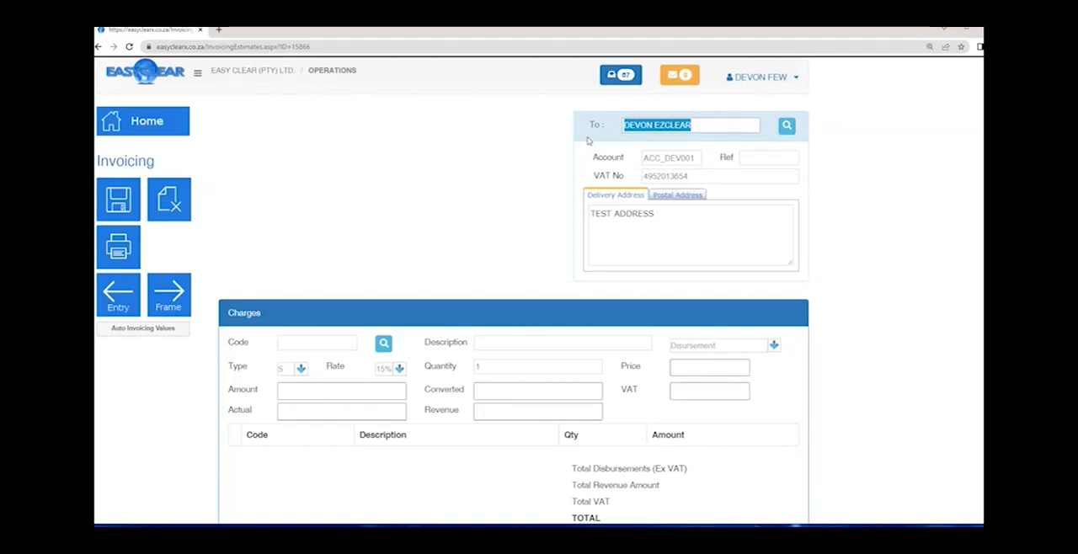
{"action": "left_click", "coordinate": [669, 195]}
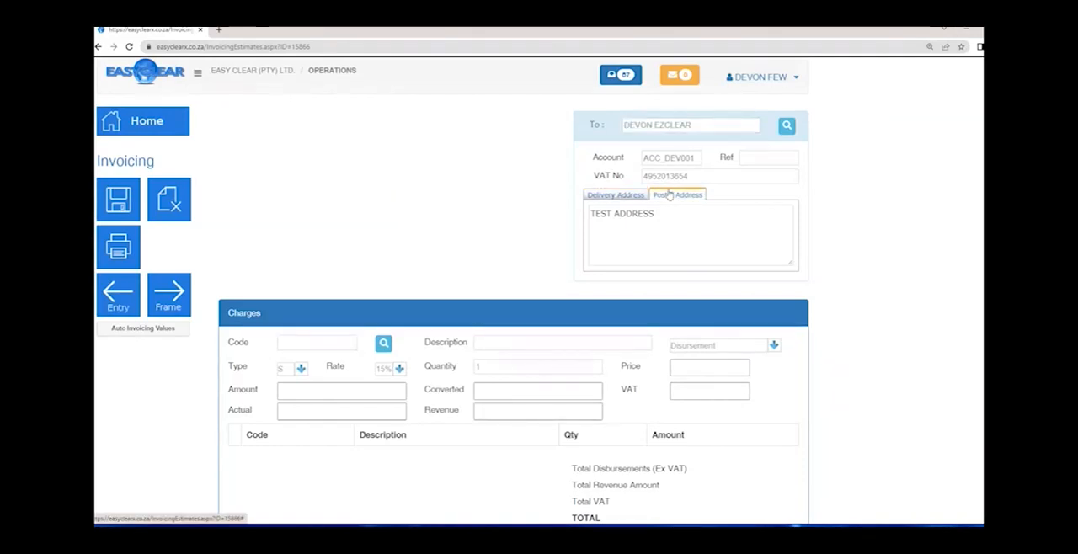
- Set the invoice's Ref to DEV001
{"action": "left_click", "coordinate": [749, 157]}
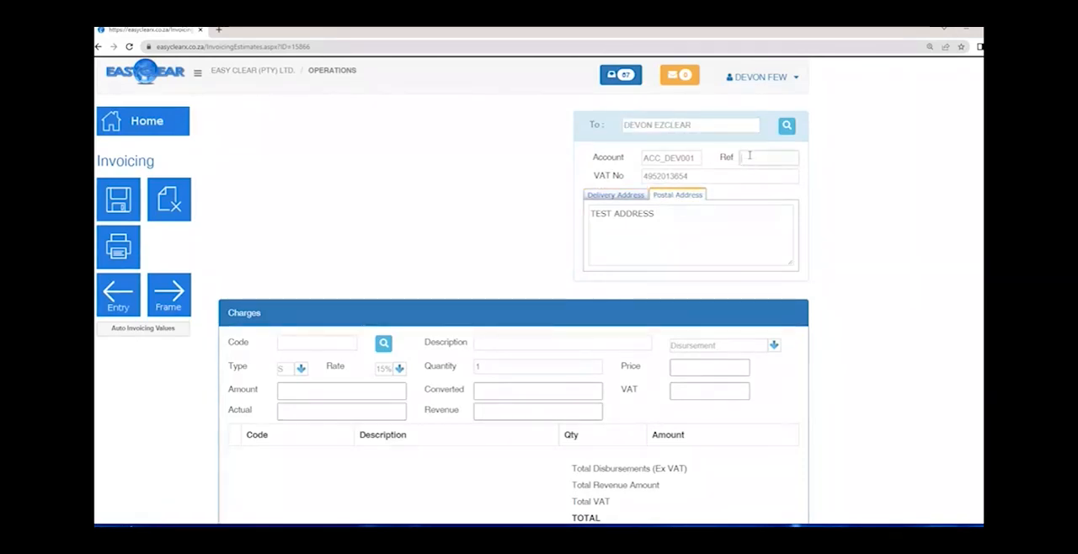
{"action": "type", "text": "DEV001"}
{"action": "key", "text": "Tab"}
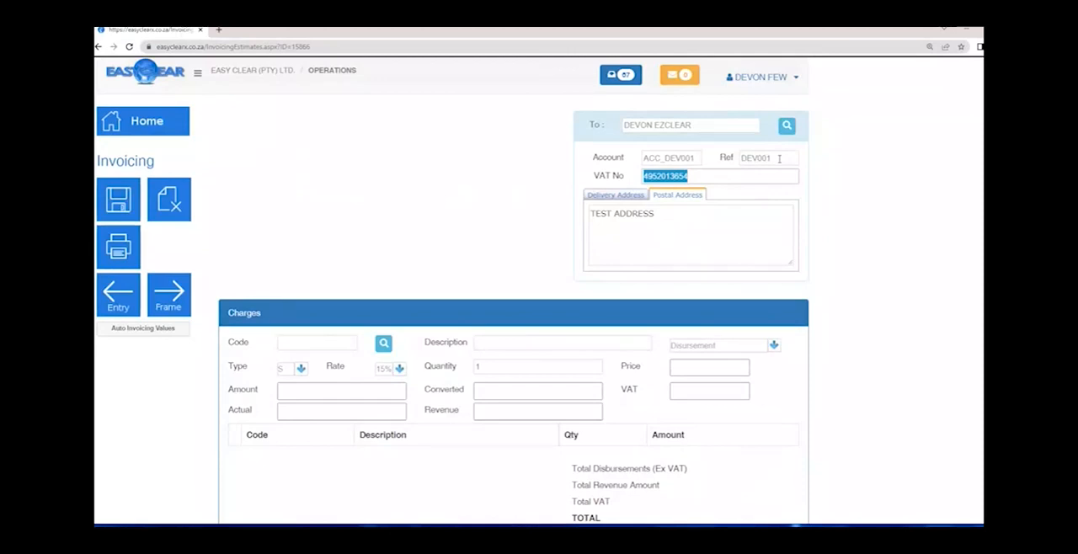
{"action": "key", "text": "shift+Tab"}
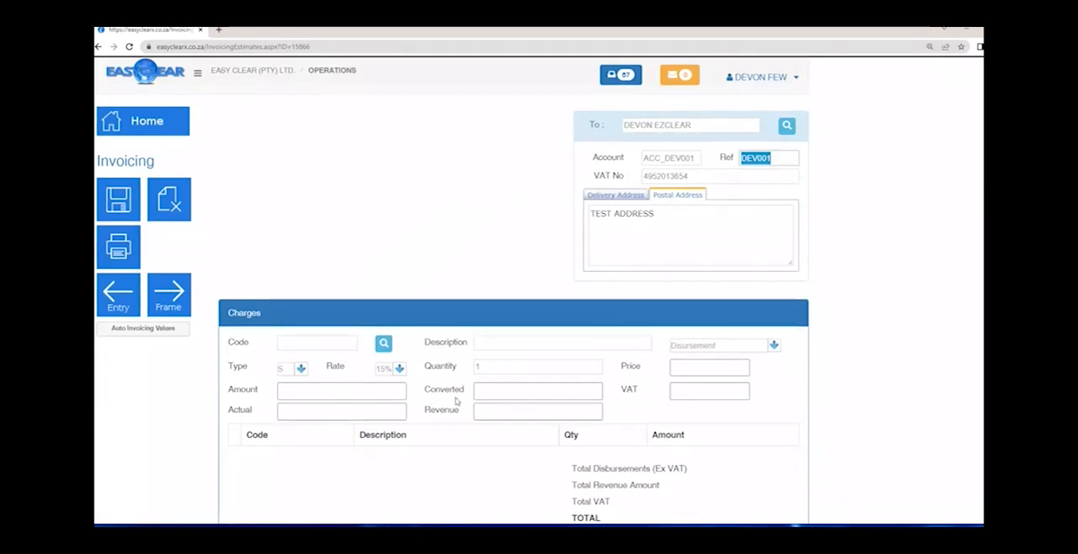
- Save the invoice details so that charge lines can be added
{"action": "left_click", "coordinate": [308, 348]}
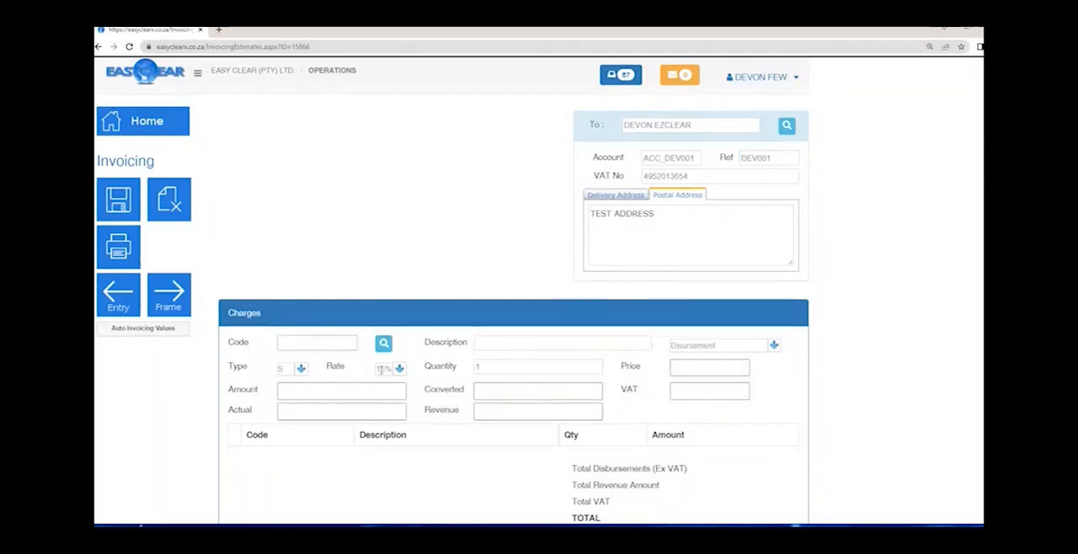
{"action": "left_click", "coordinate": [124, 206]}
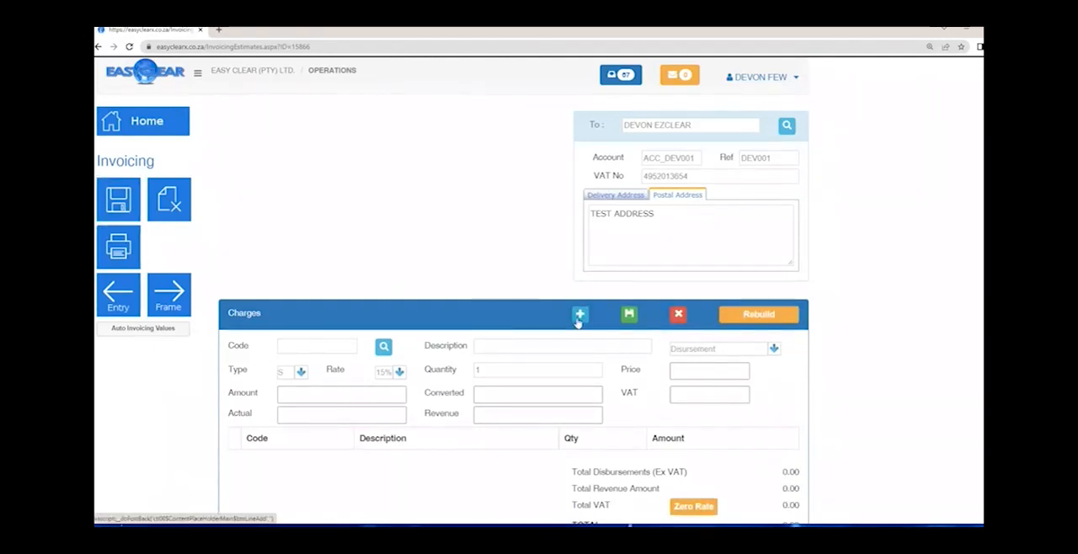
{"action": "left_click", "coordinate": [630, 318]}
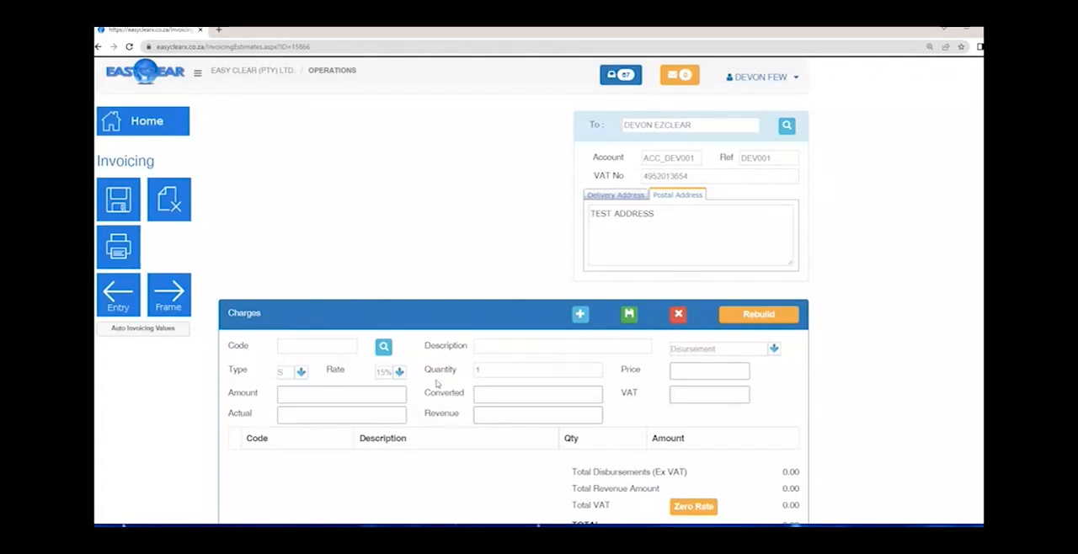
- Open the charge code lookup from the invoice's Charges section and look through the available codes, descriptions and VAT types
{"action": "left_click", "coordinate": [307, 348]}
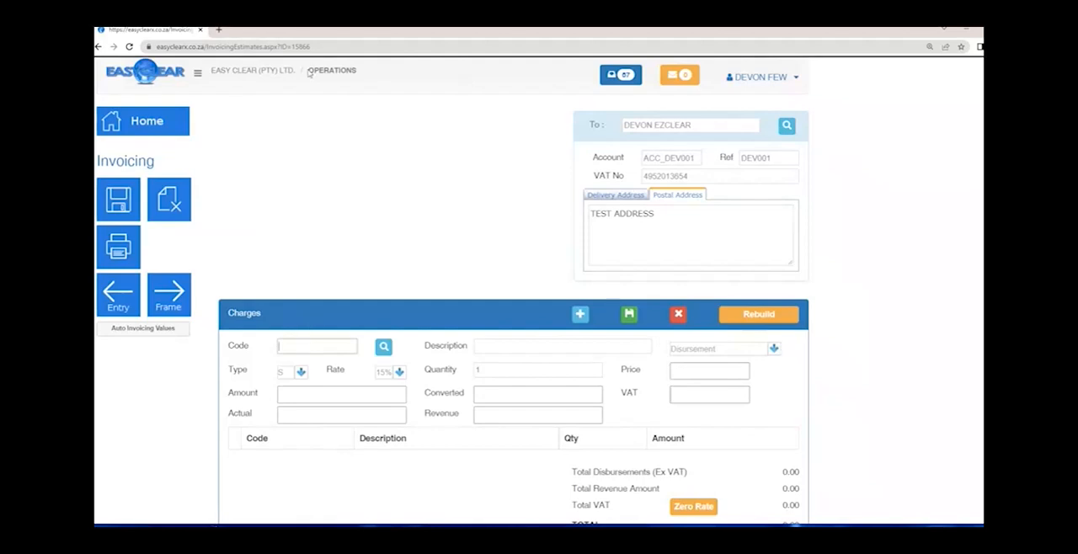
{"action": "double_click", "coordinate": [342, 73]}
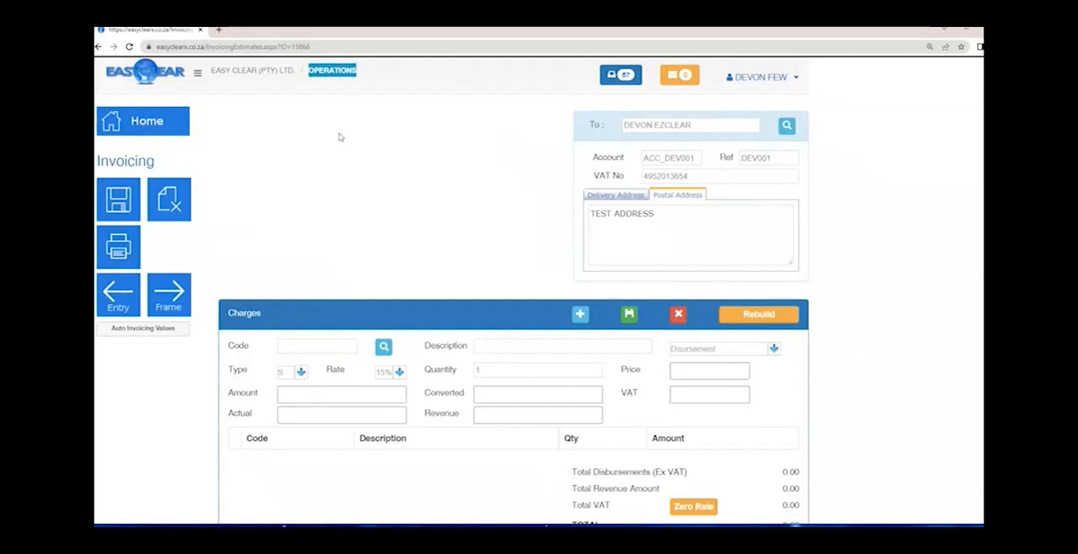
{"action": "double_click", "coordinate": [314, 351]}
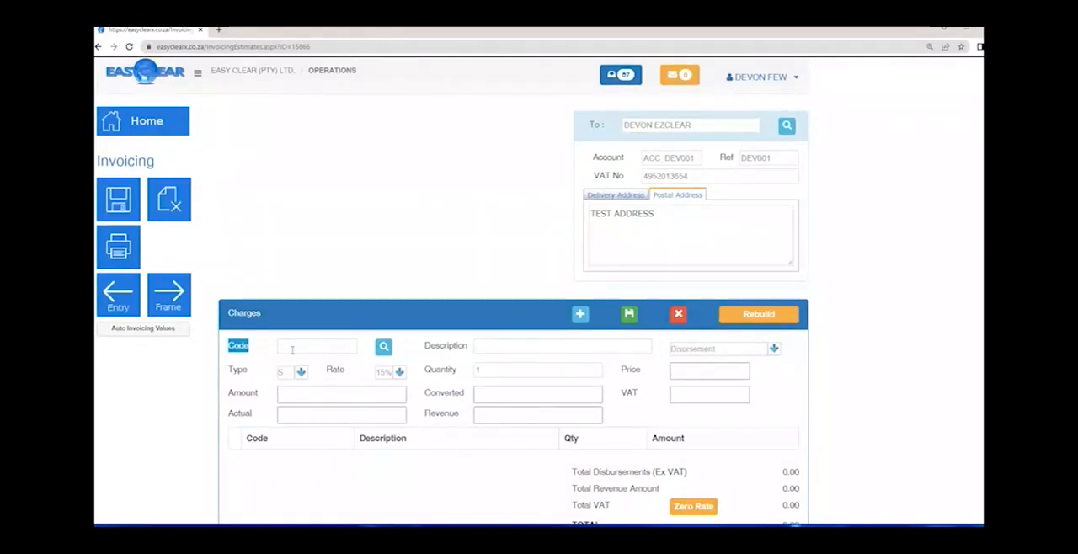
{"action": "left_click", "coordinate": [293, 349]}
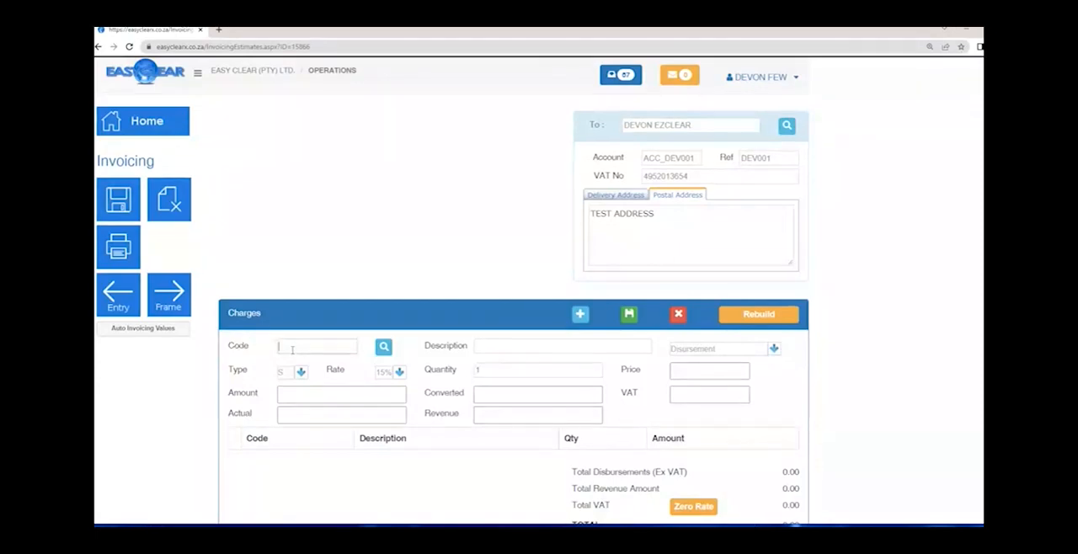
{"action": "left_click", "coordinate": [384, 349]}
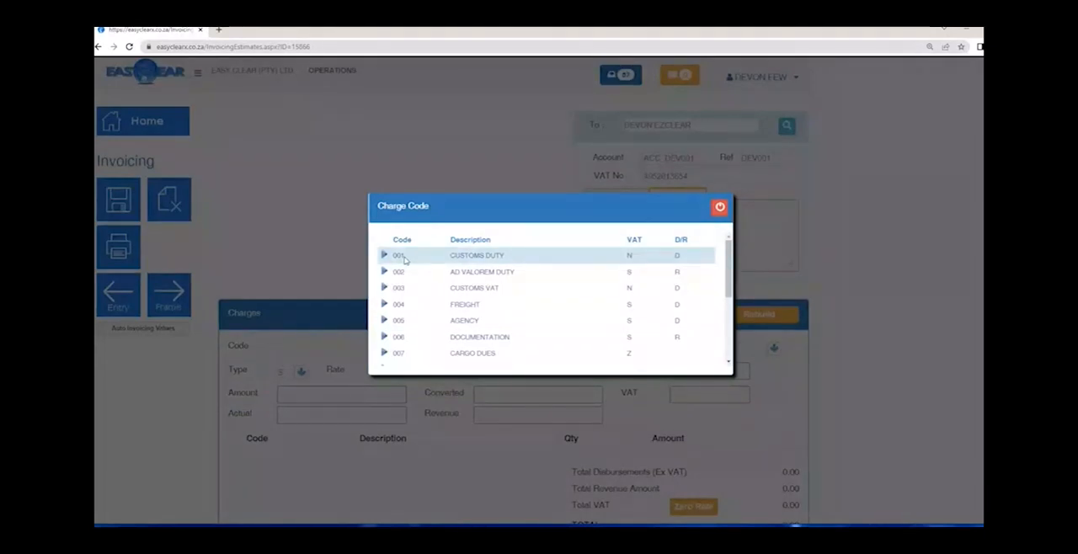
{"action": "left_click_drag", "start_coordinate": [464, 256], "coordinate": [503, 255]}
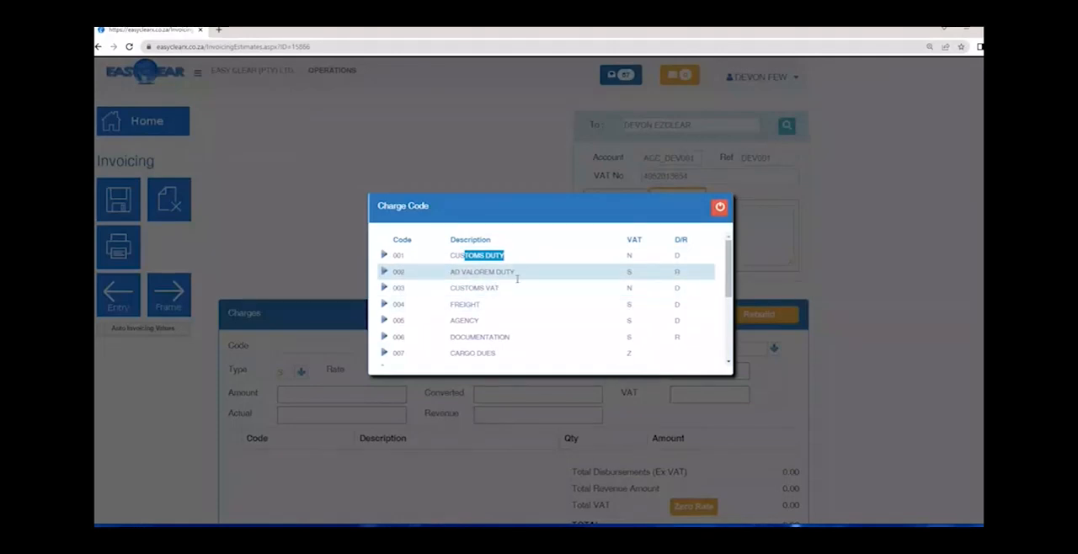
{"action": "scroll", "coordinate": [439, 330], "scroll_direction": "down", "scroll_amount": 5}
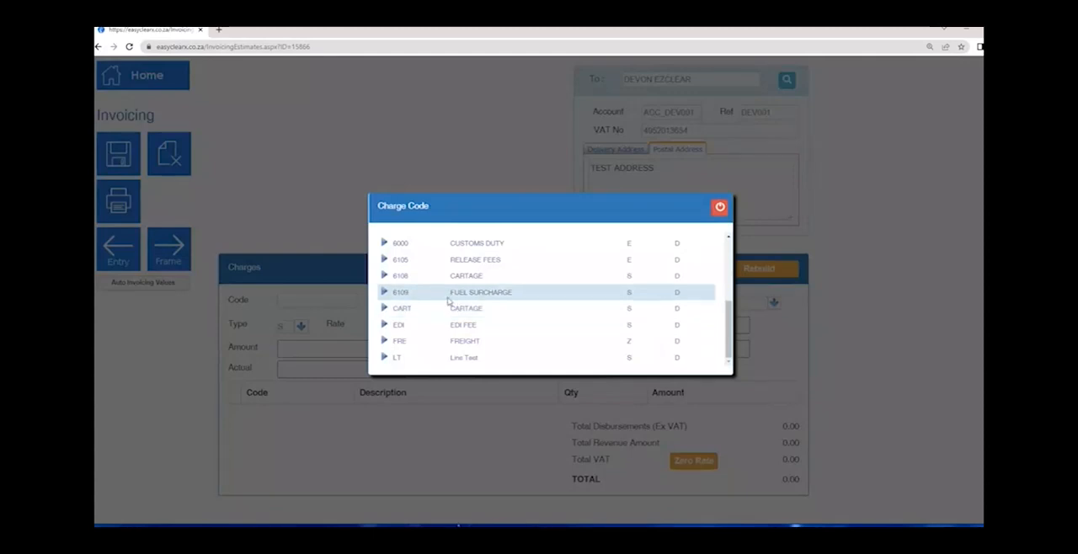
{"action": "scroll", "coordinate": [455, 295], "scroll_direction": "up", "scroll_amount": 10}
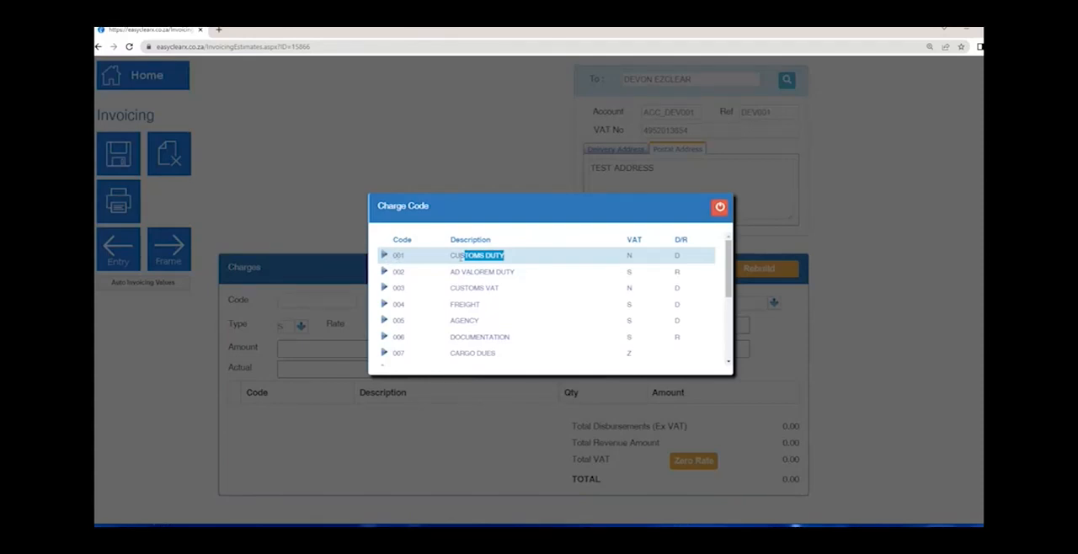
- Check the VAT and D/R values of code 001 CUSTOMS DUTY and choose it for the charge line
{"action": "key", "text": "ctrl+plus"}
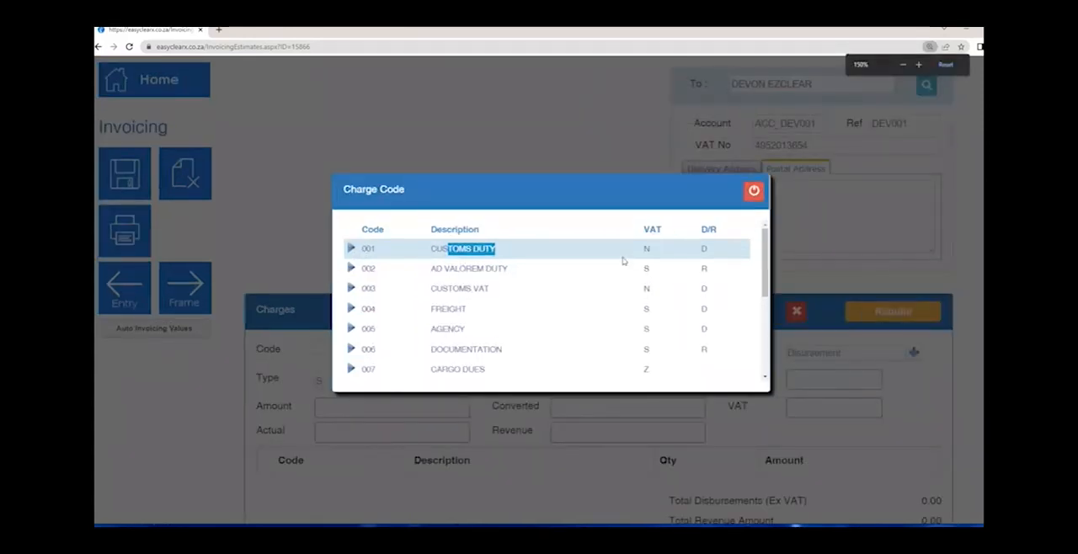
{"action": "left_click", "coordinate": [649, 250]}
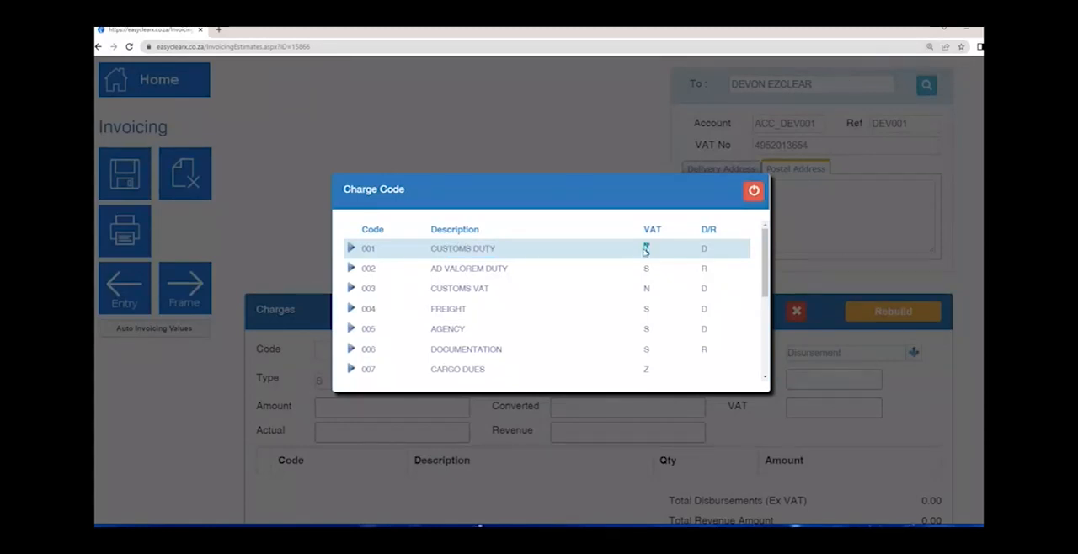
{"action": "double_click", "coordinate": [645, 250]}
{"action": "double_click", "coordinate": [706, 250]}
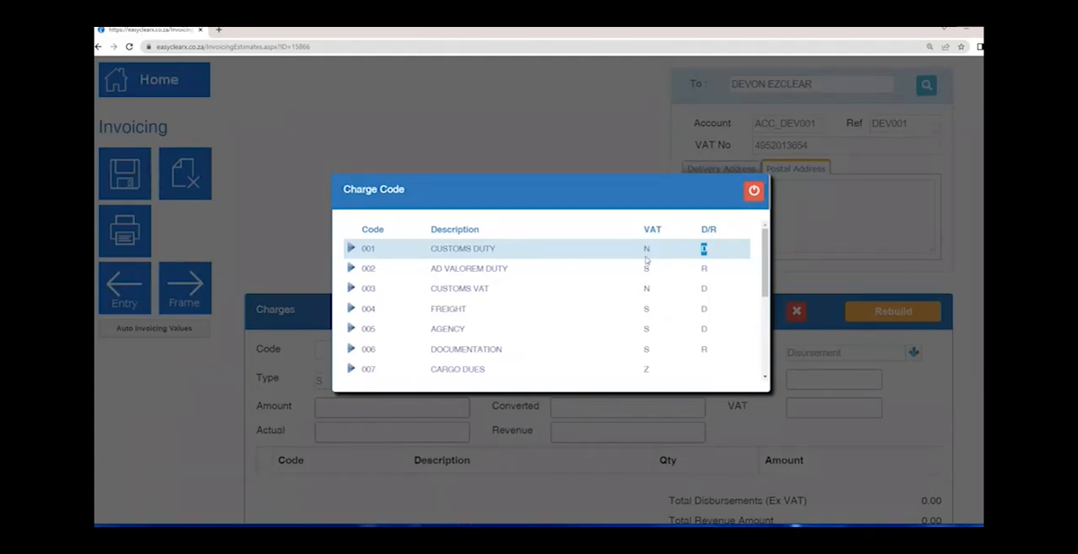
{"action": "left_click", "coordinate": [350, 248]}
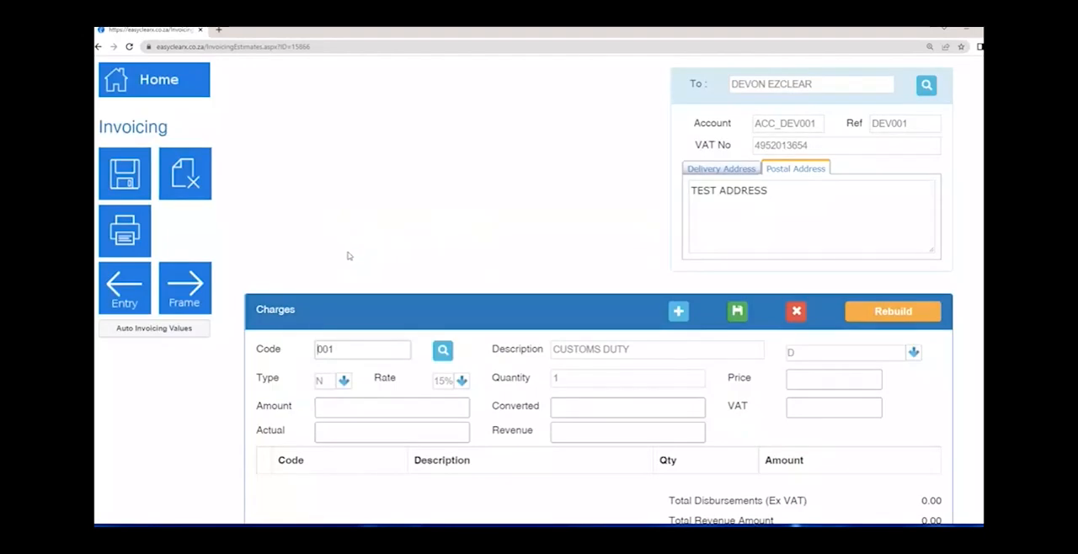
- Change the charge line's description to POSSIBLE DUTY
{"action": "left_click", "coordinate": [639, 357]}
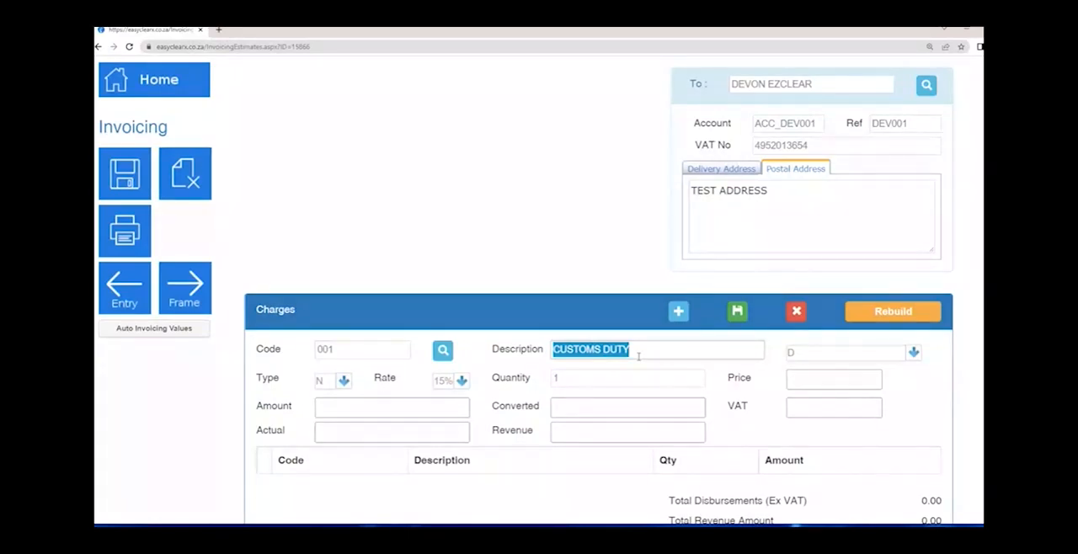
{"action": "type", "text": "POSSI"}
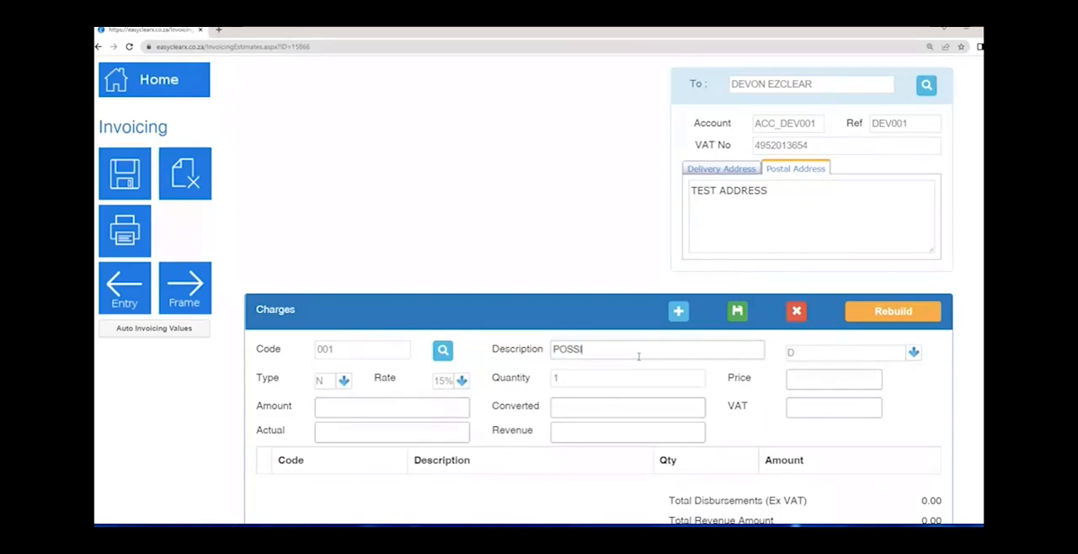
{"action": "type", "text": "BLE DUTY"}
{"action": "key", "text": "Tab"}
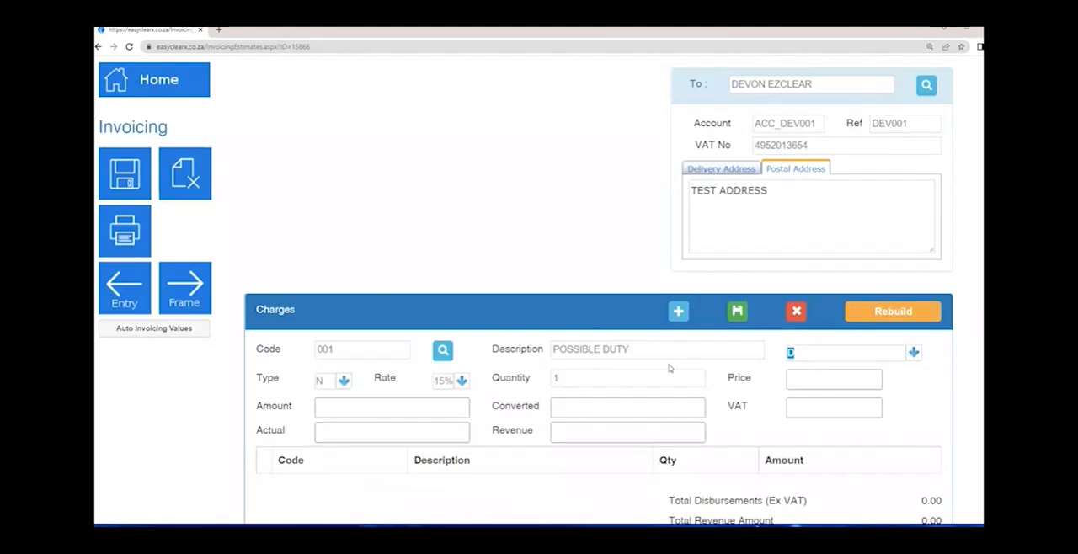
- Check the disbursement/revenue choices and the VAT Type choices for the charge line without changing either one
{"action": "left_click", "coordinate": [914, 354]}
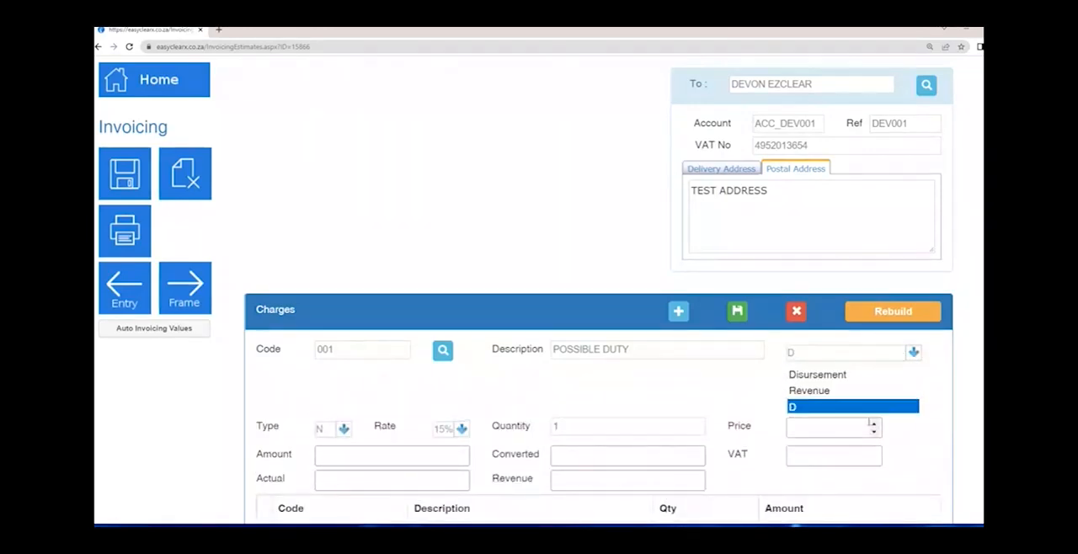
{"action": "left_click", "coordinate": [943, 398]}
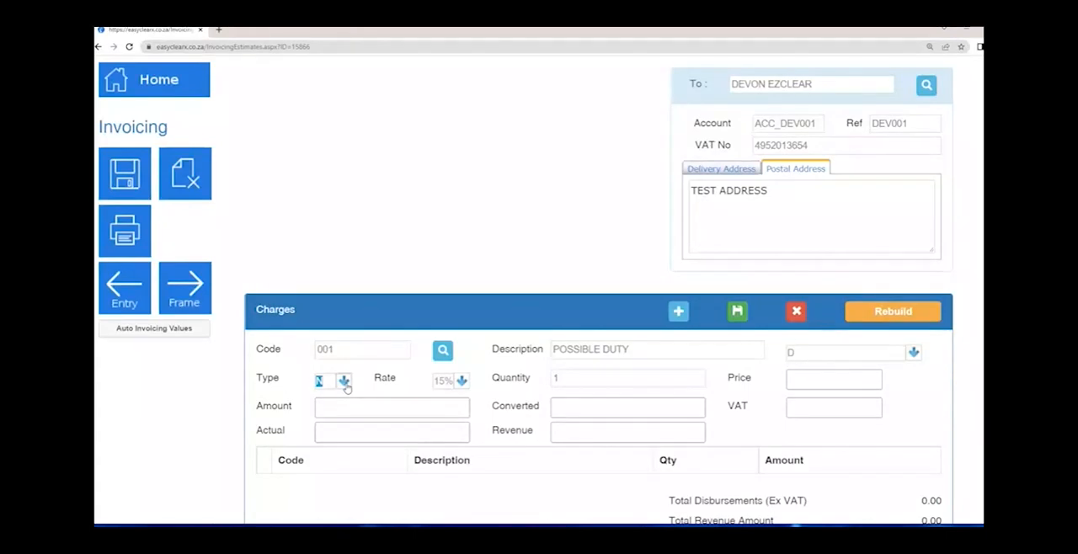
{"action": "left_click", "coordinate": [345, 383]}
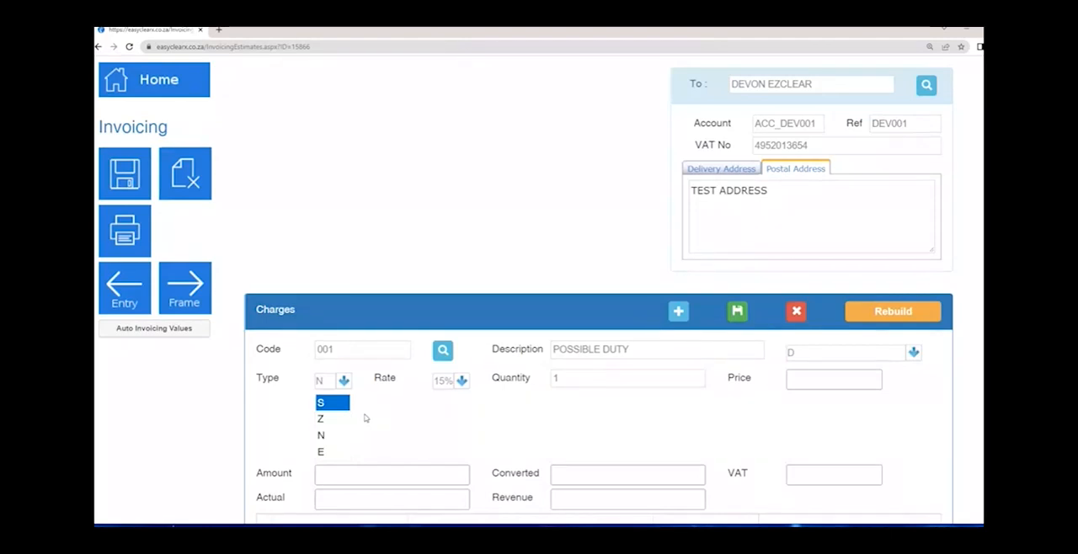
{"action": "left_click", "coordinate": [355, 378]}
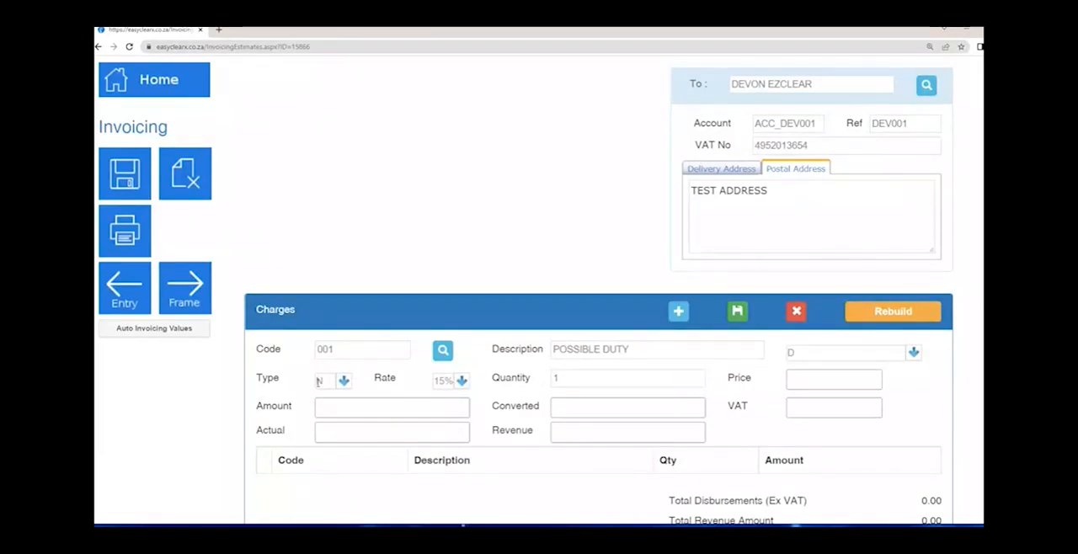
- Keep the charge quantity at 1 and enter 1442.14 as the price
{"action": "left_click", "coordinate": [604, 379]}
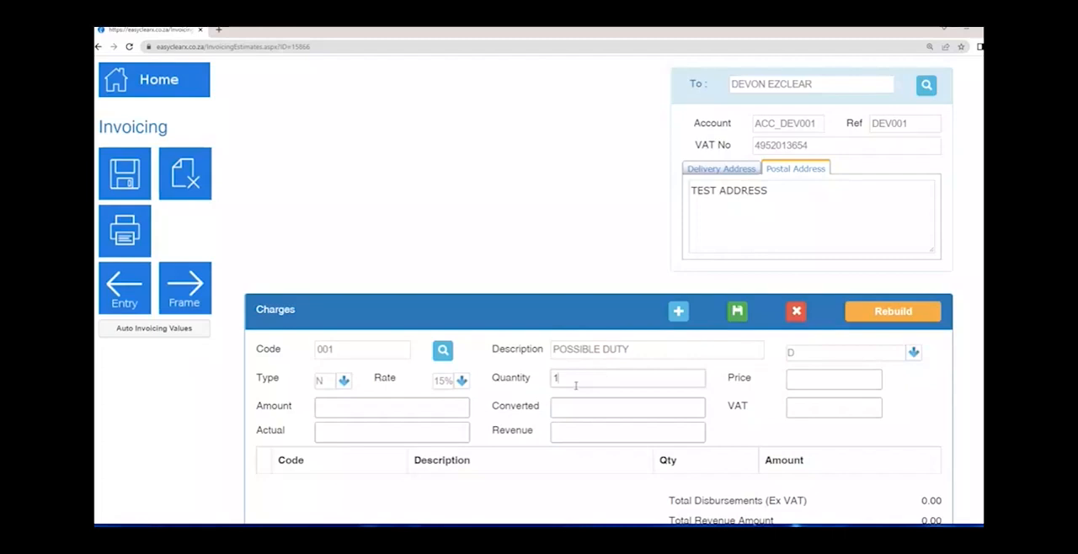
{"action": "left_click", "coordinate": [816, 384]}
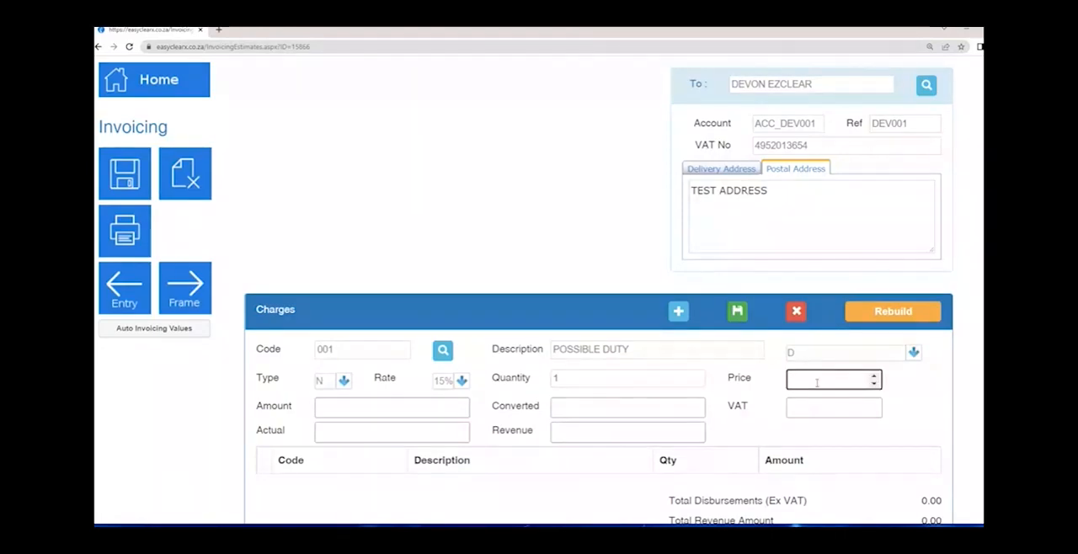
{"action": "type", "text": "1442.14"}
- Open the downloaded Additional Charges Only quote and Estimate Quote (7), and find the duty amount in the tariff summary
{"action": "key", "text": "ctrl+j"}
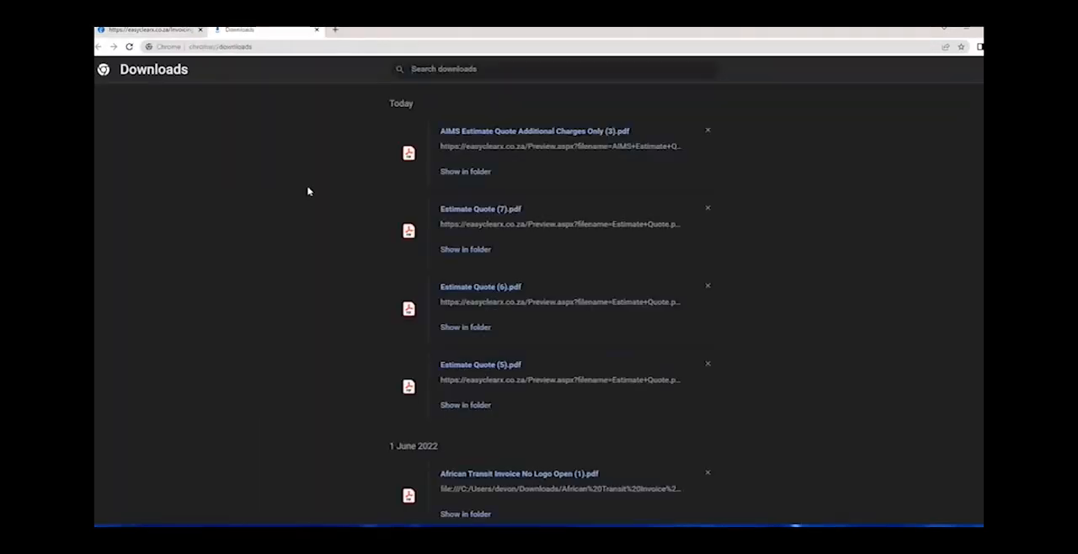
{"action": "left_click", "coordinate": [464, 133]}
{"action": "left_click", "coordinate": [316, 30]}
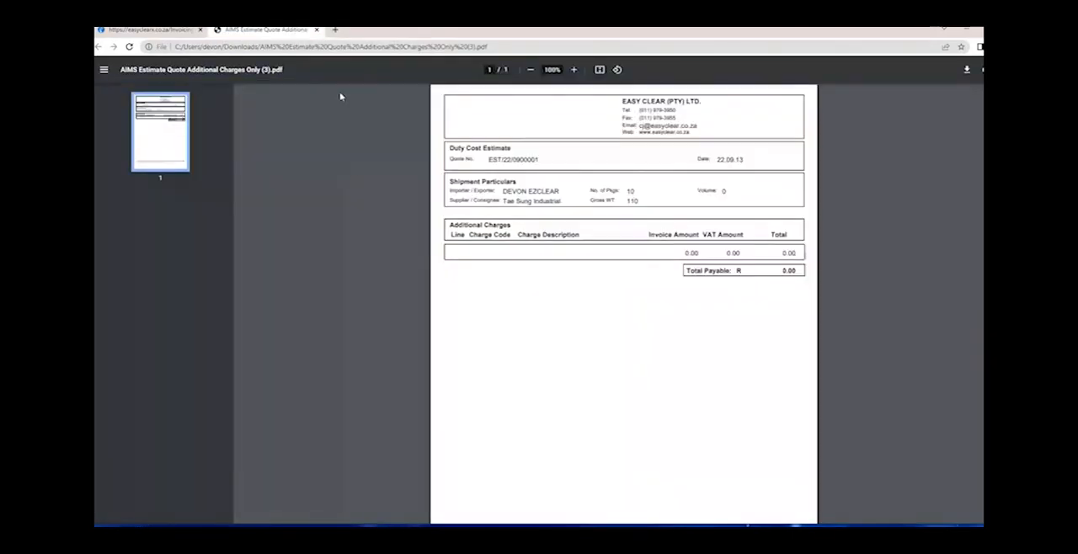
{"action": "left_click", "coordinate": [316, 29]}
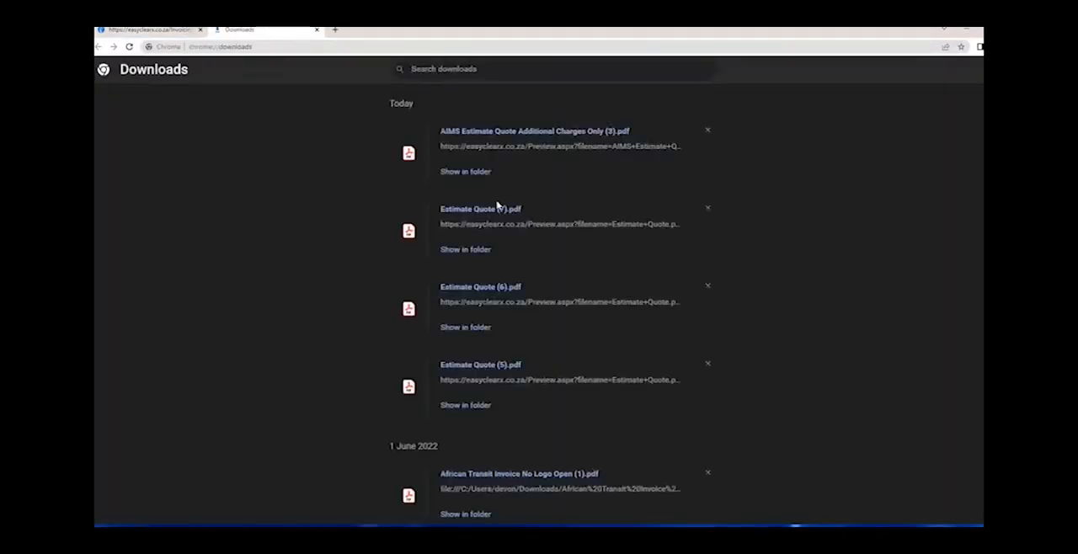
{"action": "left_click", "coordinate": [493, 212]}
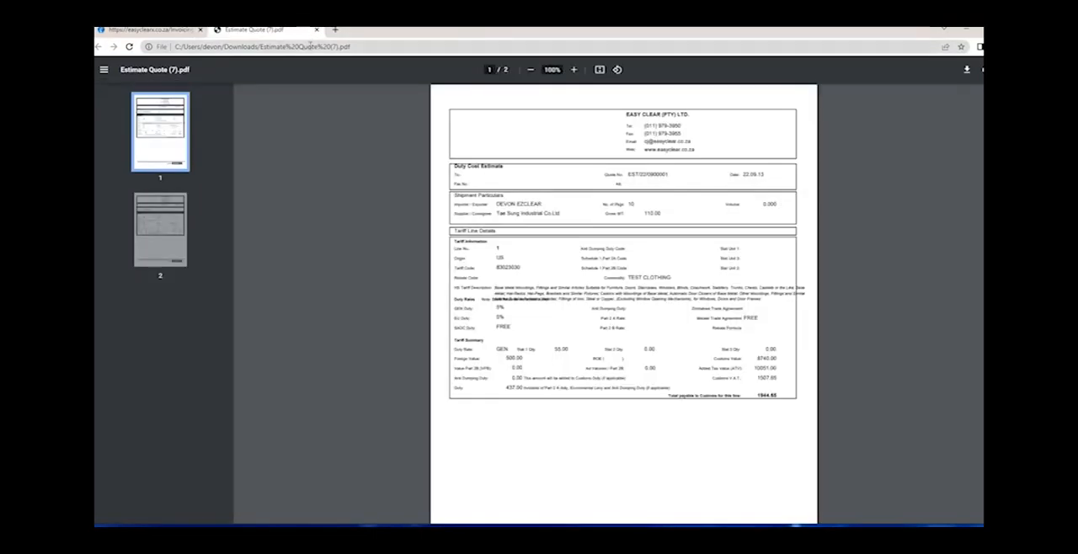
{"action": "left_click", "coordinate": [317, 29]}
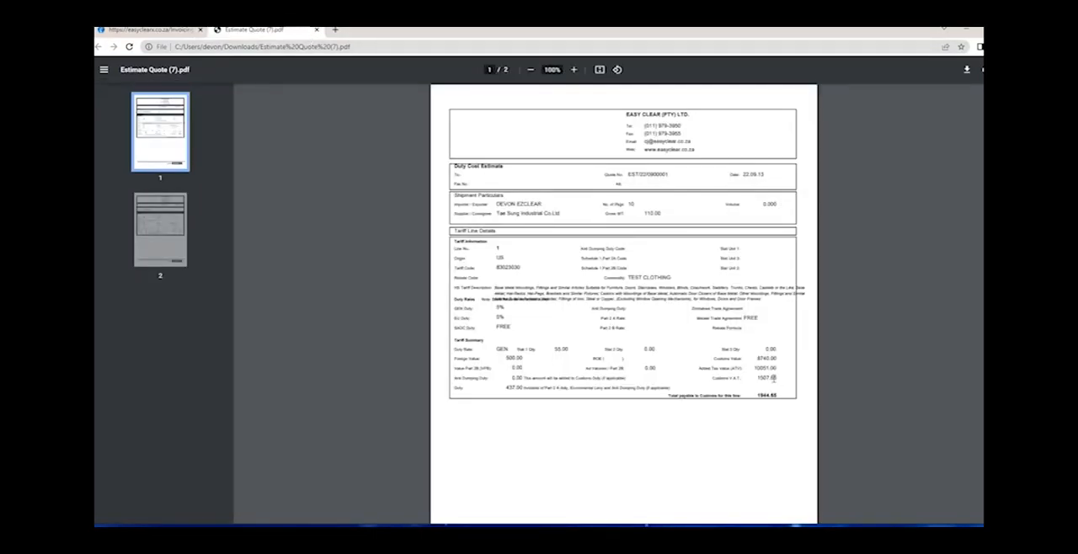
{"action": "scroll", "coordinate": [773, 379], "scroll_direction": "up", "scroll_amount": 1}
{"action": "double_click", "coordinate": [485, 392]}
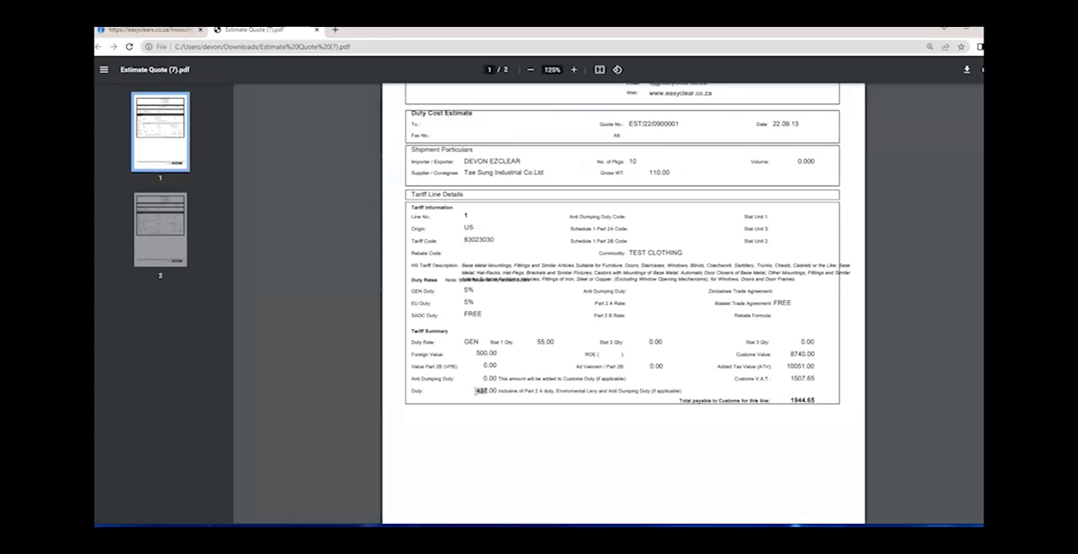
- Return to the invoicing page and set the POSSIBLE DUTY charge's price to 437
{"action": "left_click", "coordinate": [179, 32]}
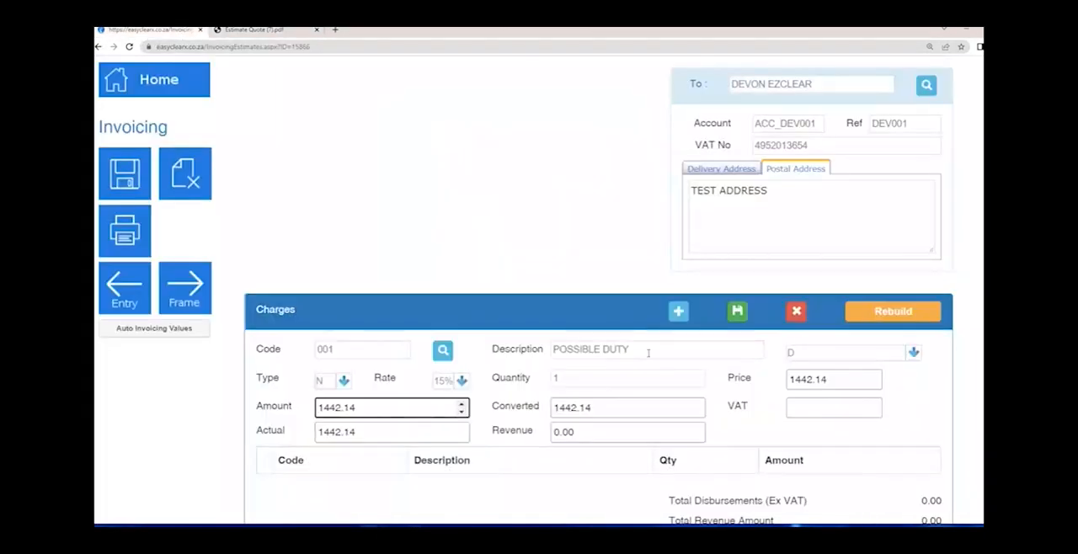
{"action": "scroll", "coordinate": [649, 354], "scroll_direction": "down", "scroll_amount": 1}
{"action": "left_click_drag", "start_coordinate": [834, 287], "coordinate": [758, 289]}
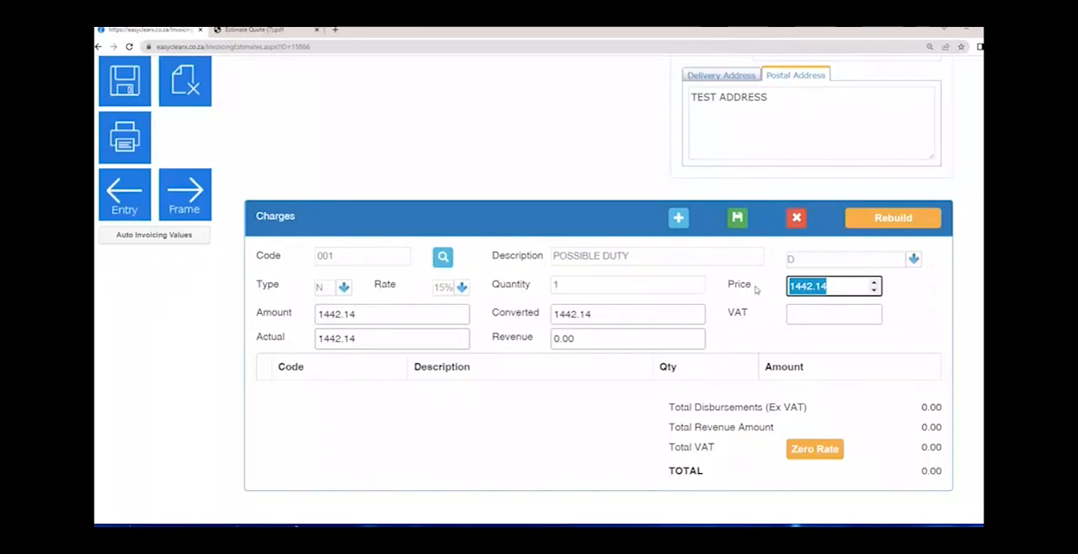
{"action": "type", "text": "437"}
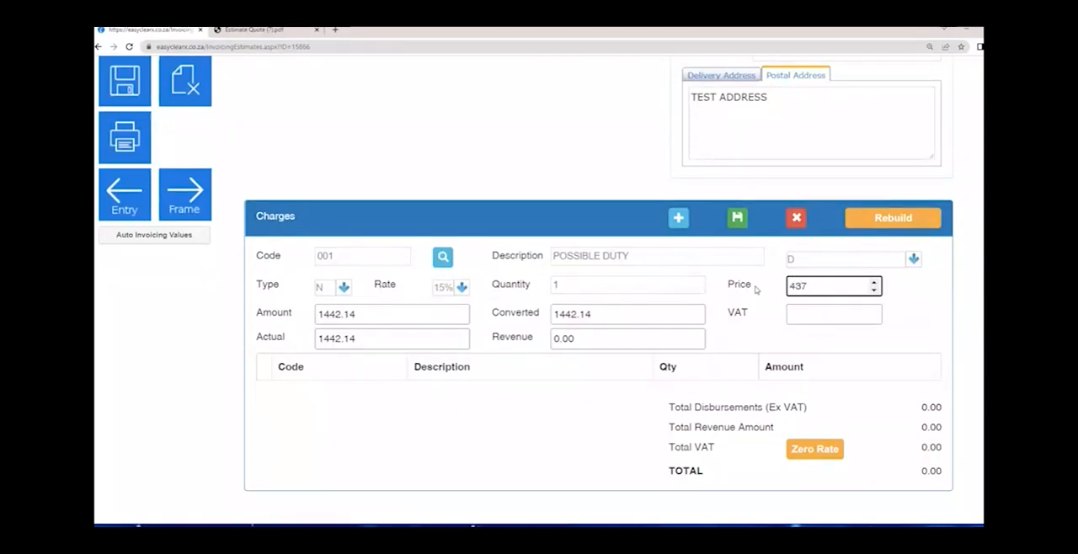
{"action": "key", "text": "Tab"}
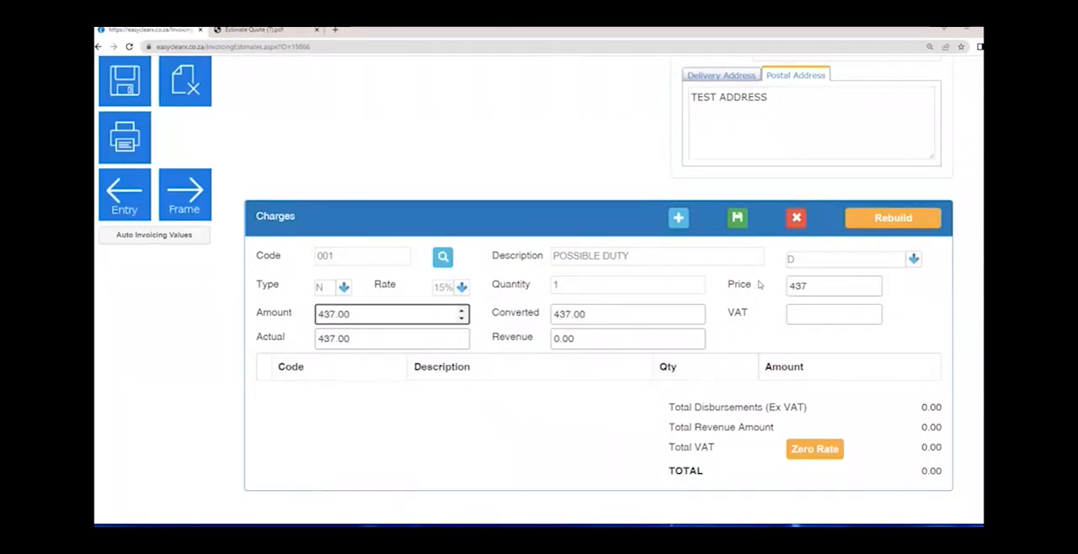
- Try a price of 438 on the duty charge to check how its amounts recalculate, and set it back to 437
{"action": "left_click_drag", "start_coordinate": [808, 286], "coordinate": [755, 287]}
{"action": "type", "text": "43"}
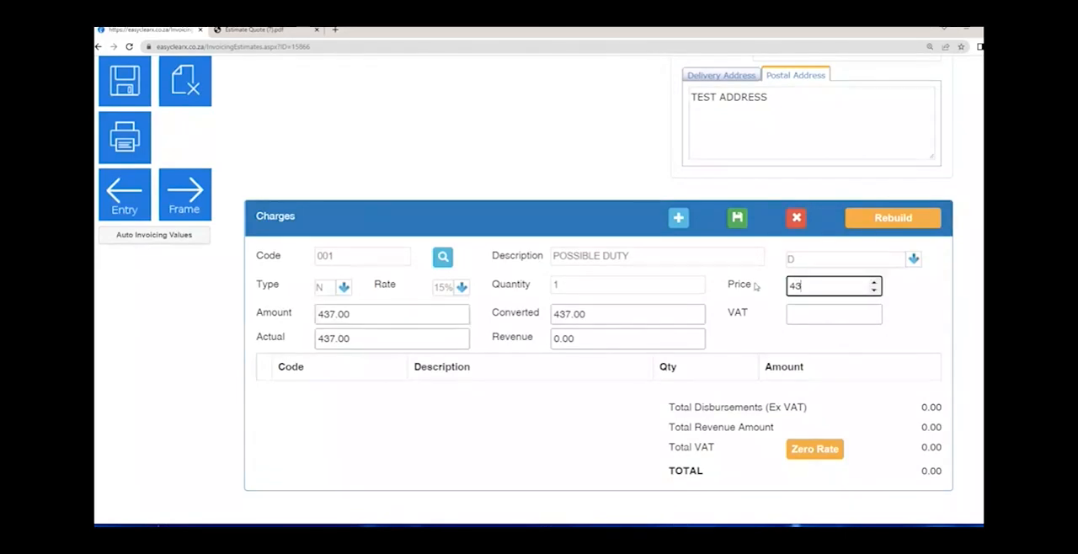
{"action": "type", "text": "8"}
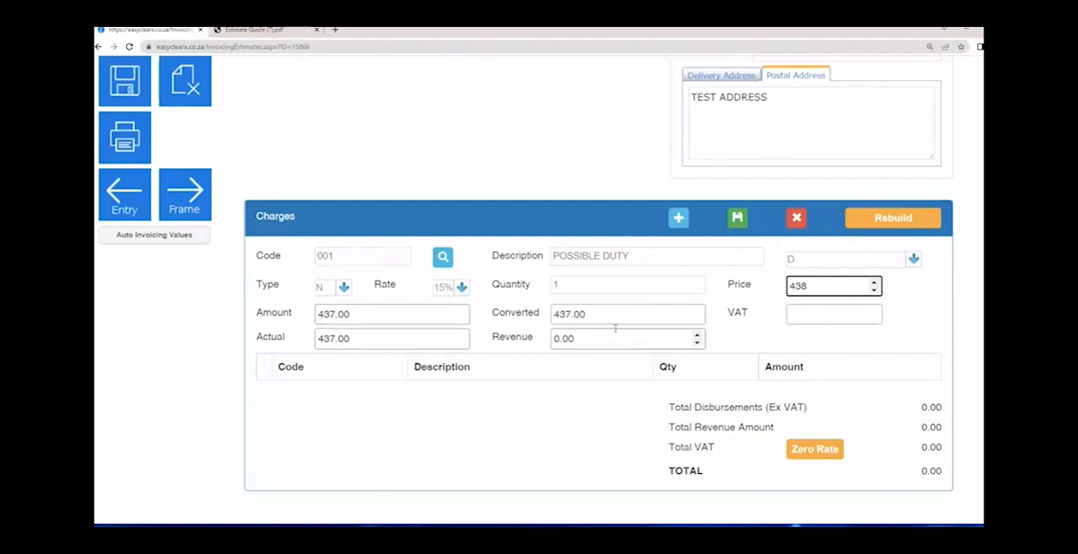
{"action": "key", "text": "Tab"}
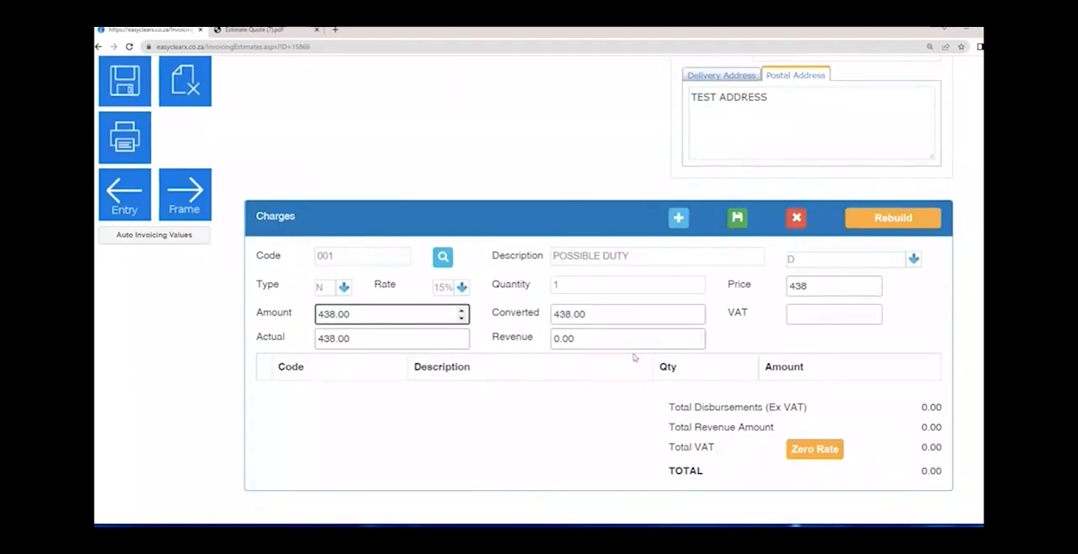
{"action": "key", "text": "shift+Tab"}
{"action": "type", "text": "437"}
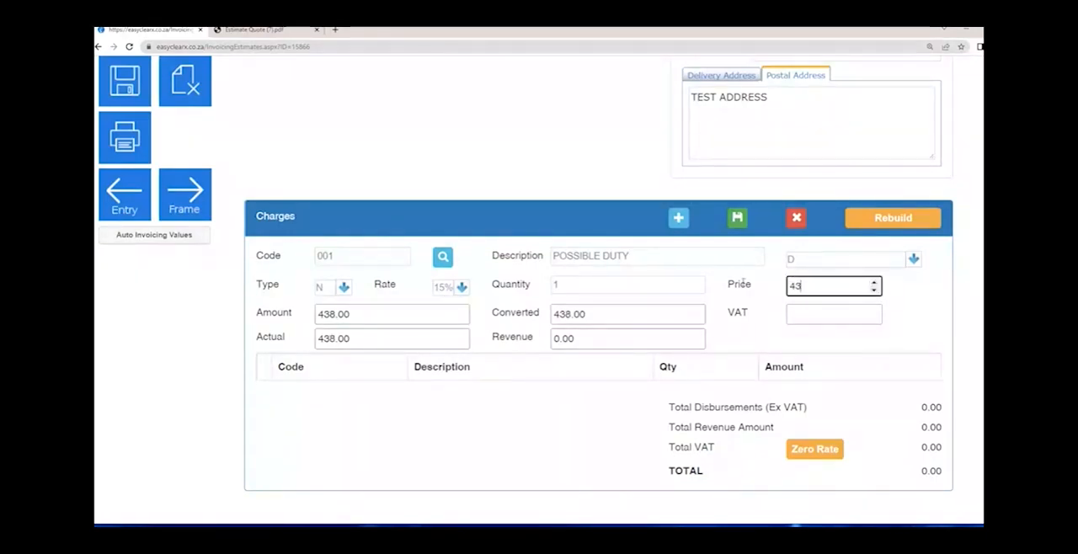
{"action": "key", "text": "Tab"}
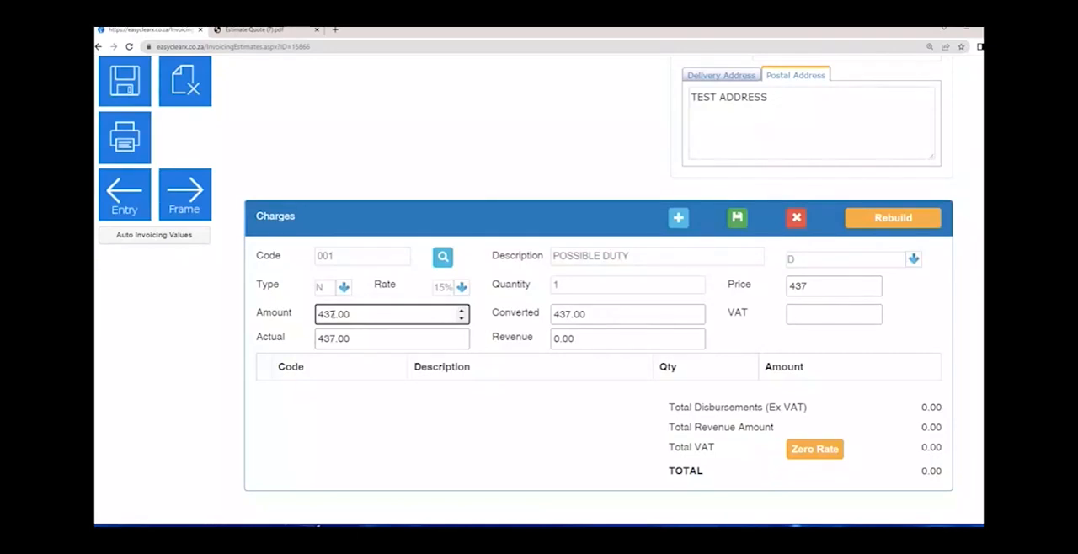
- Try an actual amount of 400 on the POSSIBLE DUTY charge to check the resulting revenue
{"action": "key", "text": "Tab"}
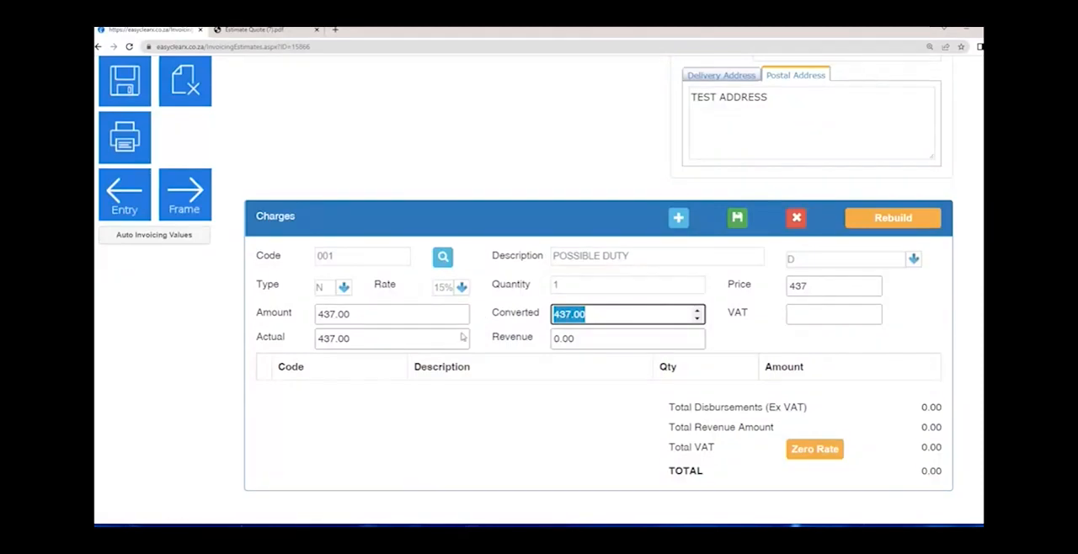
{"action": "left_click", "coordinate": [358, 338]}
{"action": "type", "text": "400"}
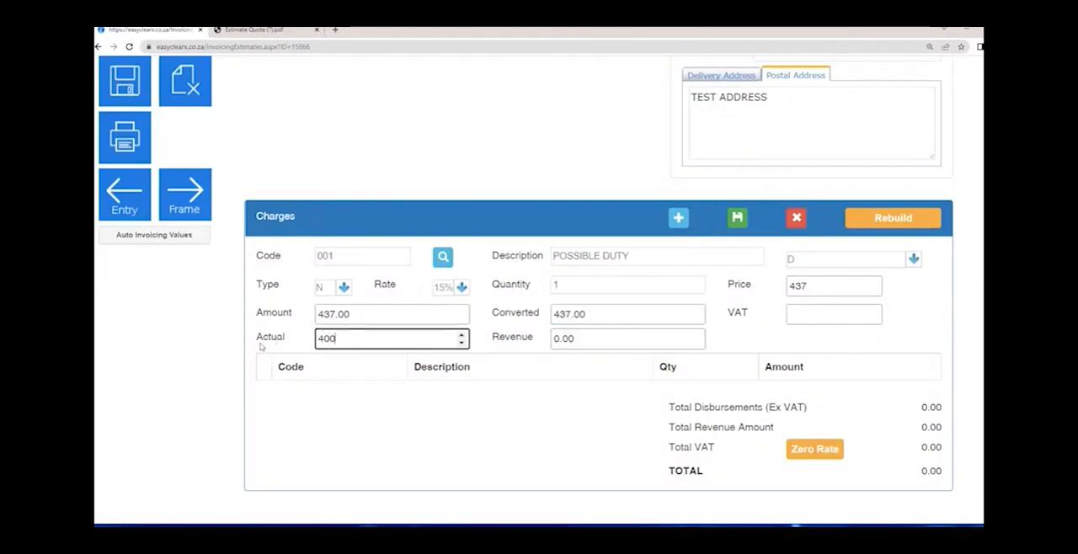
{"action": "key", "text": "Tab"}
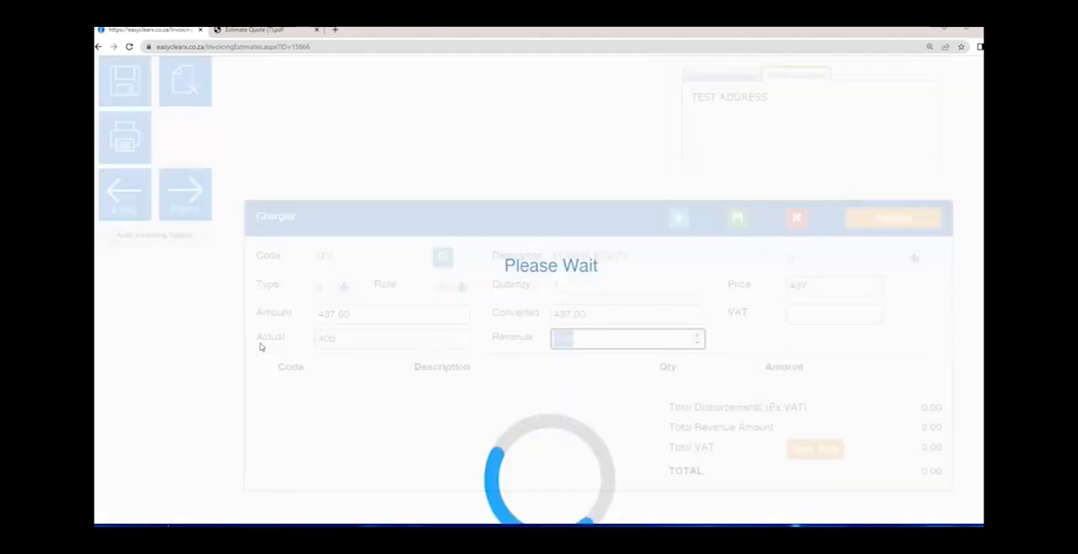
{"action": "left_click_drag", "start_coordinate": [583, 340], "coordinate": [516, 340]}
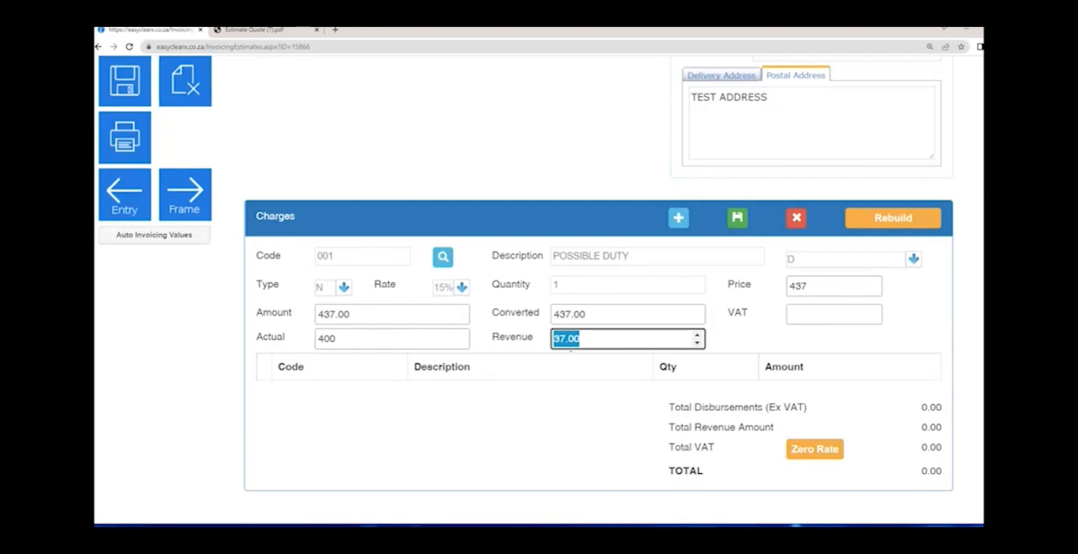
- Set the POSSIBLE DUTY charge's price and actual amount to 437 and save the charge line
{"action": "left_click", "coordinate": [820, 287]}
{"action": "type", "text": "437"}
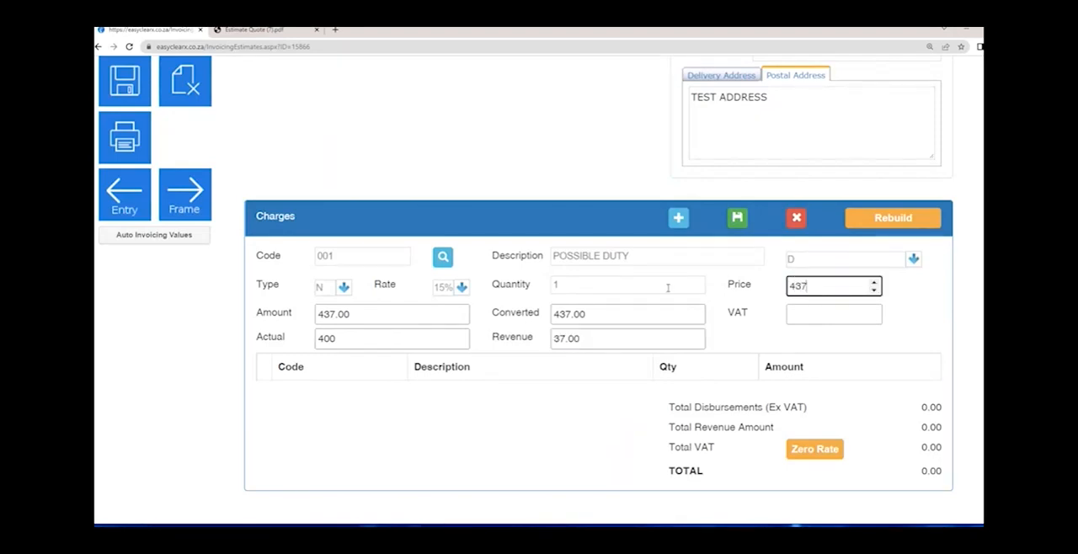
{"action": "key", "text": "Tab"}
{"action": "key", "text": "Tab"}
{"action": "type", "text": "437"}
{"action": "left_click", "coordinate": [371, 328]}
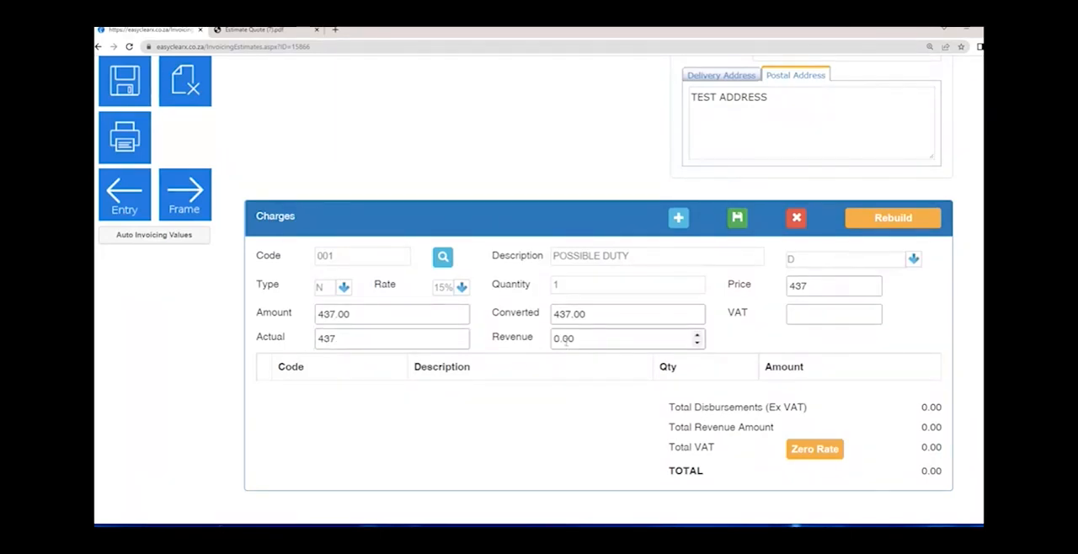
{"action": "left_click", "coordinate": [736, 221]}
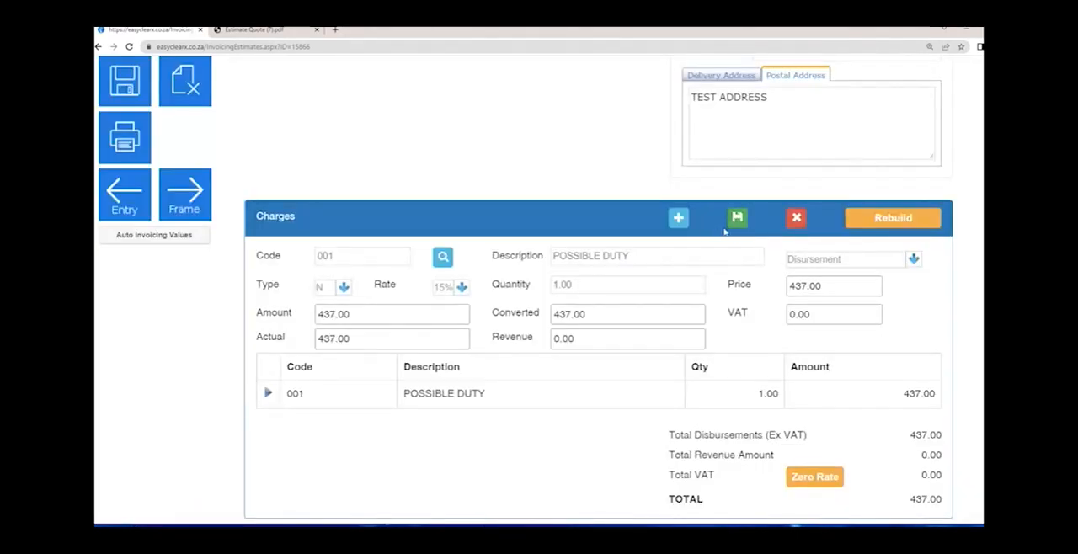
{"action": "left_click_drag", "start_coordinate": [291, 395], "coordinate": [926, 459]}
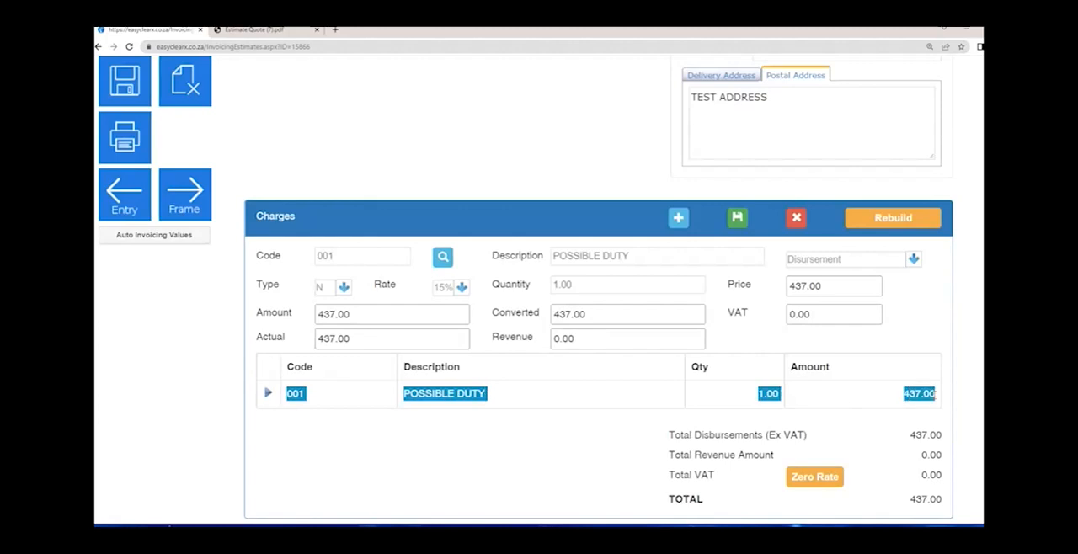
- Start a new charge line, try codes 002 and 003 on it, and clear the code
{"action": "left_click", "coordinate": [679, 220]}
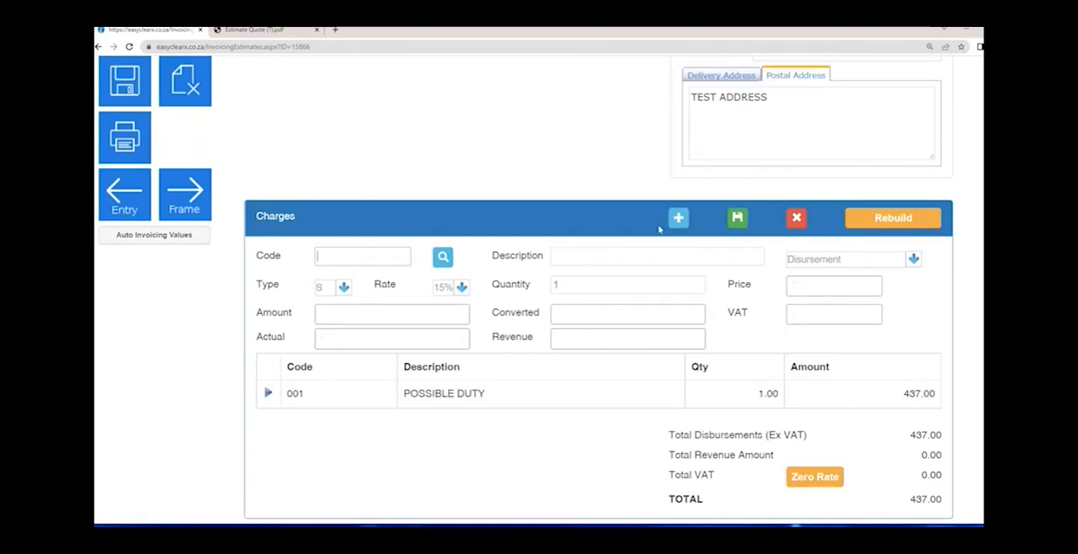
{"action": "type", "text": "002"}
{"action": "key", "text": "Tab"}
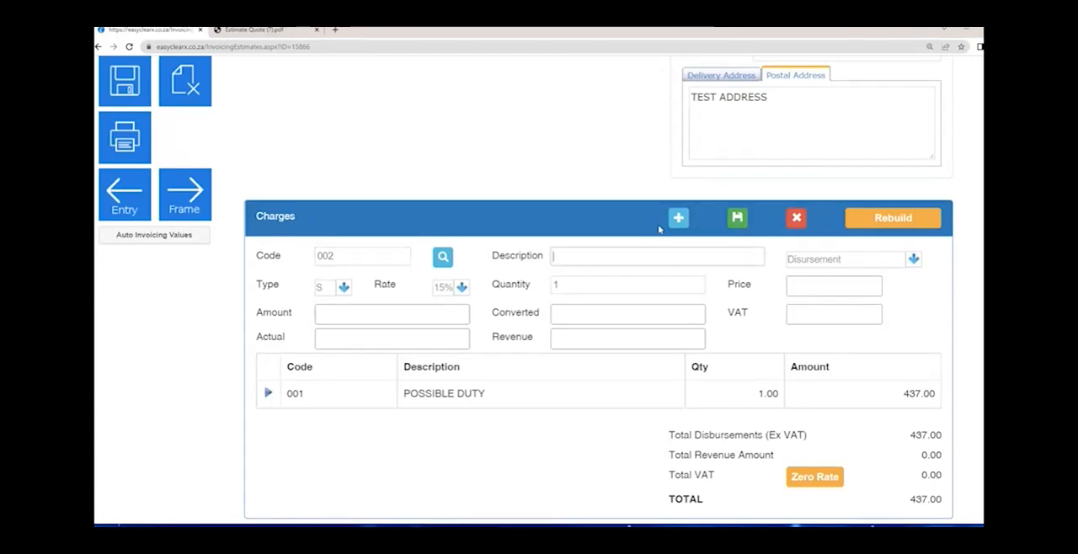
{"action": "left_click", "coordinate": [383, 257]}
{"action": "key", "text": "BackSpace"}
{"action": "type", "text": "3"}
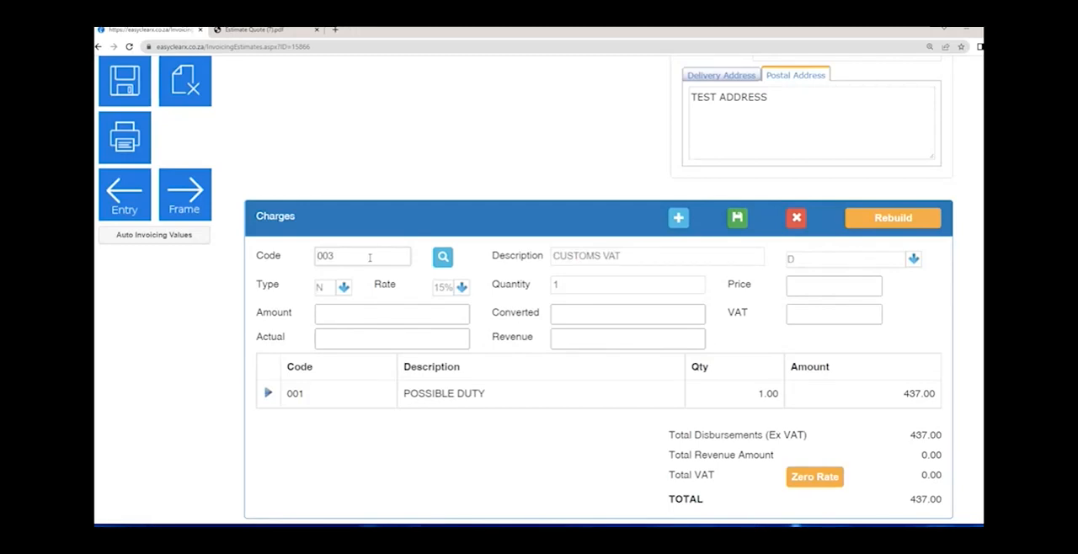
{"action": "left_click_drag", "start_coordinate": [369, 258], "coordinate": [224, 266]}
{"action": "key", "text": "BackSpace"}
- Choose charge code 003 CUSTOMS VAT from the charge code list, keeping the quantity at 1
{"action": "left_click", "coordinate": [442, 257]}
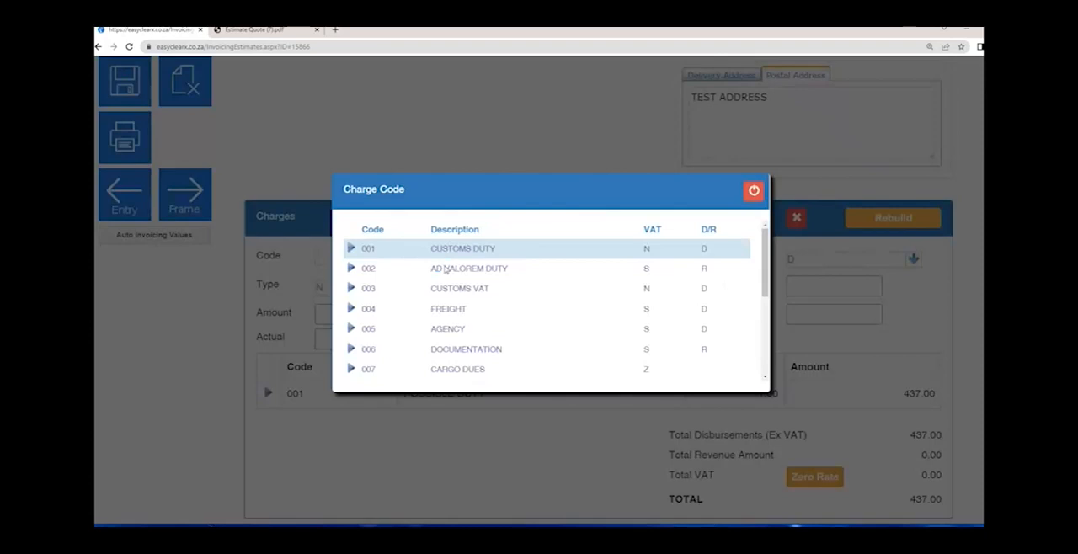
{"action": "left_click", "coordinate": [351, 288]}
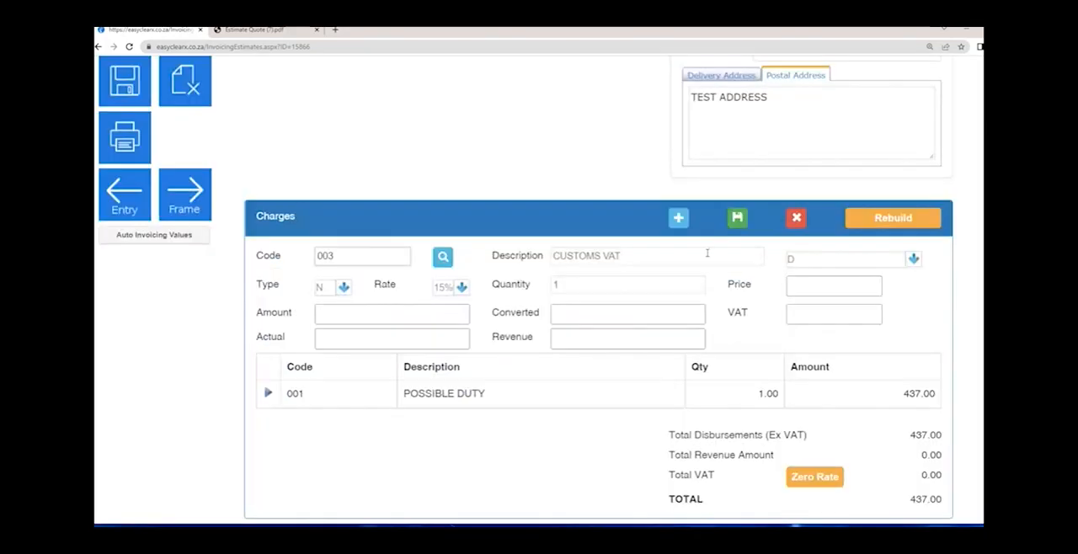
{"action": "left_click", "coordinate": [658, 258]}
{"action": "key", "text": "Tab"}
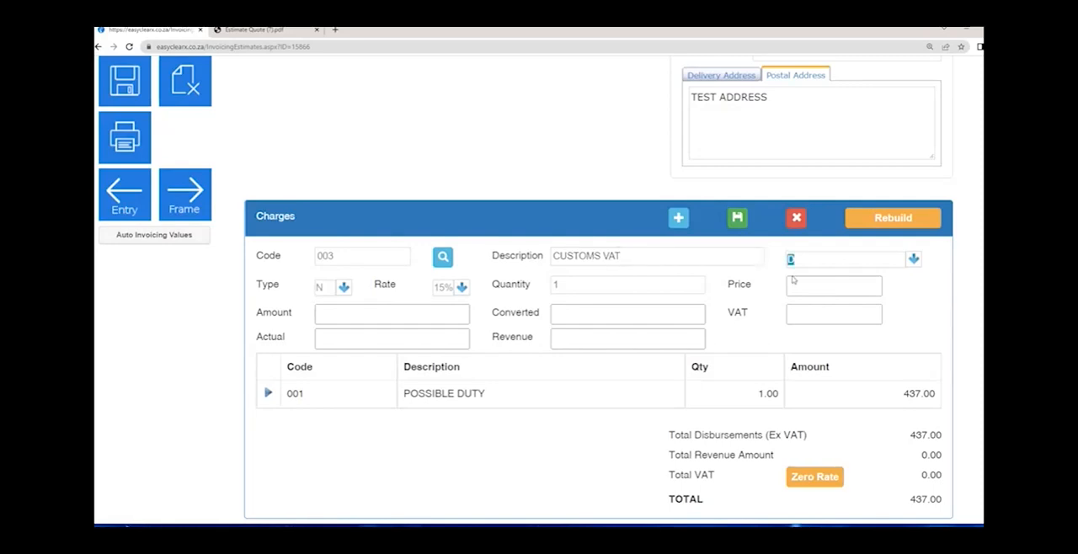
{"action": "key", "text": "Tab"}
{"action": "key", "text": "Tab"}
{"action": "left_click", "coordinate": [621, 284]}
{"action": "key", "text": "Tab"}
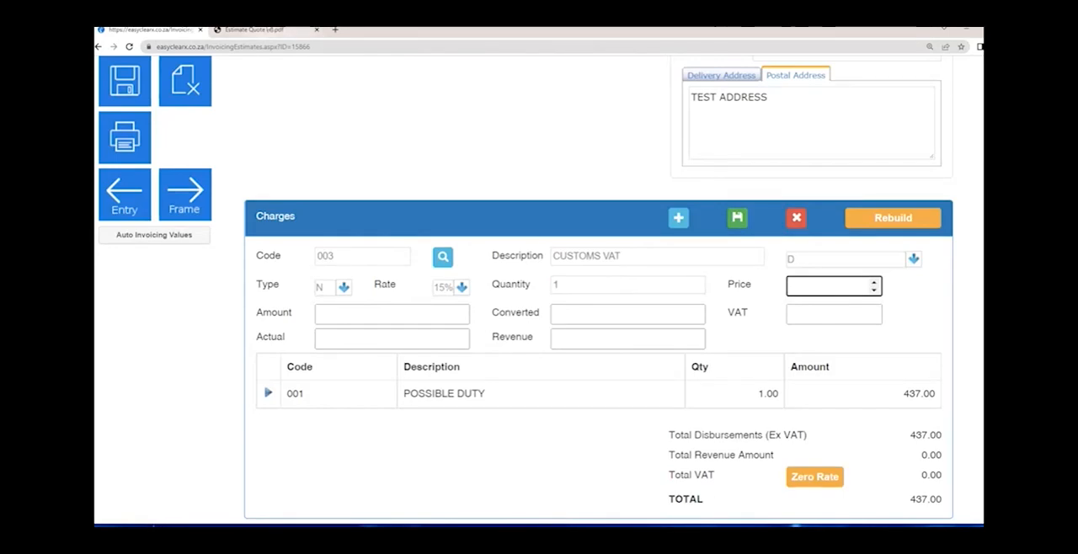
- Switch to the Estimate Quote (7) PDF and copy the Customs V.A.T. amount of 1507.65 from tariff line 1
{"action": "left_click", "coordinate": [267, 31]}
{"action": "left_click_drag", "start_coordinate": [823, 380], "coordinate": [765, 380]}
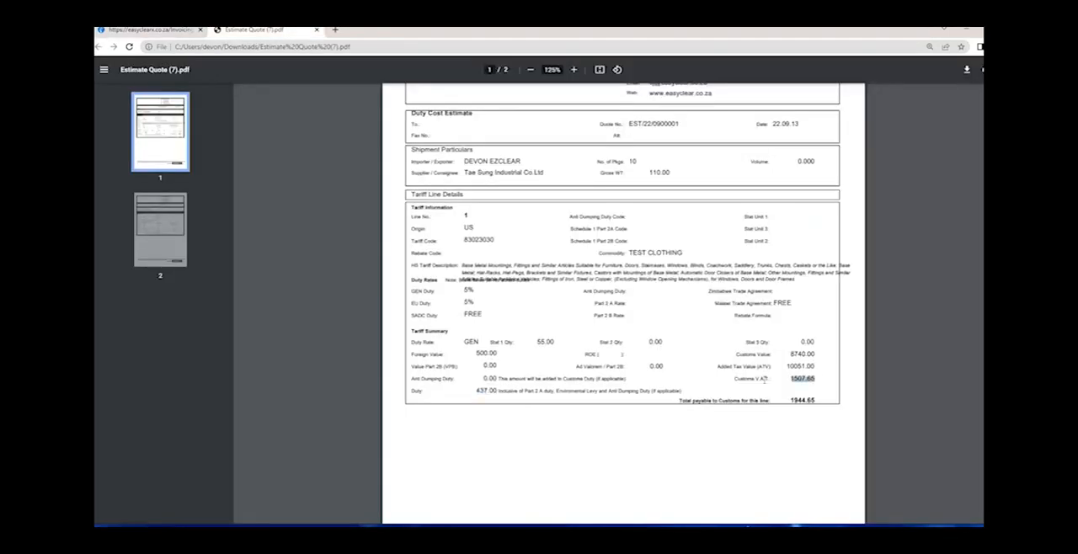
{"action": "left_click", "coordinate": [813, 410]}
{"action": "scroll", "coordinate": [813, 409], "scroll_direction": "down", "scroll_amount": 10}
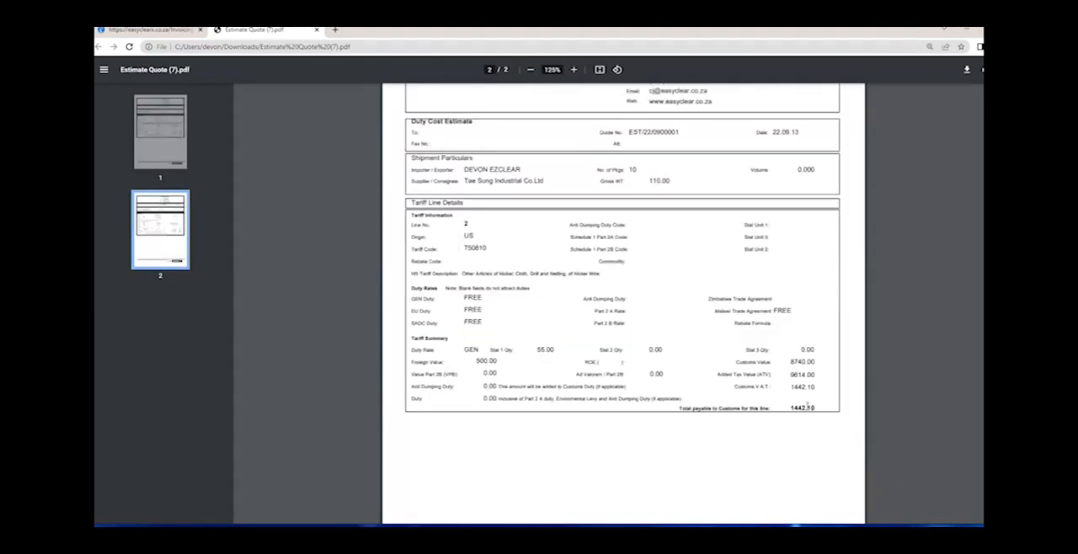
{"action": "scroll", "coordinate": [818, 408], "scroll_direction": "up", "scroll_amount": 10}
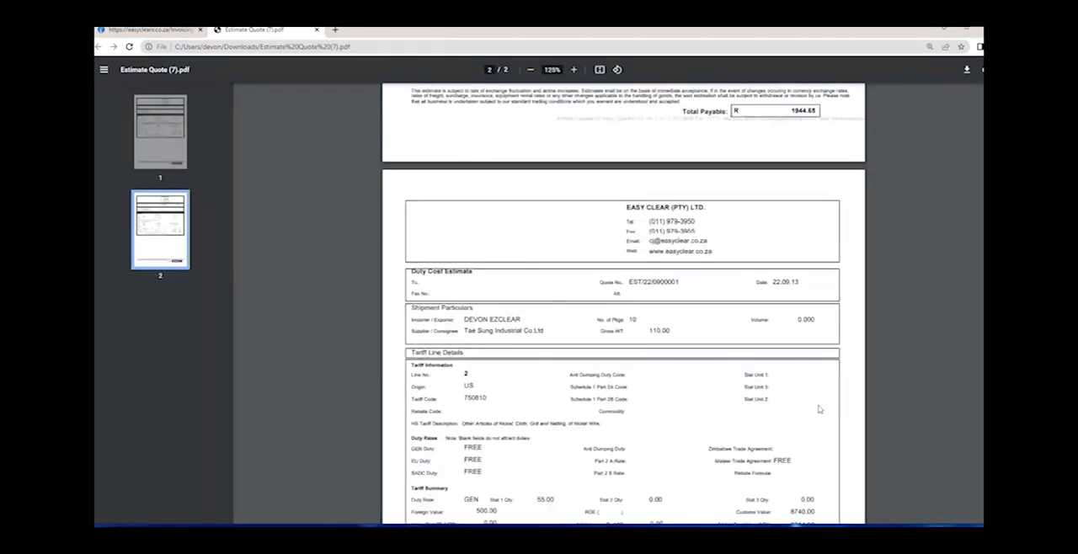
{"action": "left_click_drag", "start_coordinate": [815, 281], "coordinate": [791, 281]}
{"action": "key", "text": "ctrl+c"}
- Return to the invoicing page, set the CUSTOMS VAT charge's price to 1507.65, and save the charge line
{"action": "left_click", "coordinate": [154, 31]}
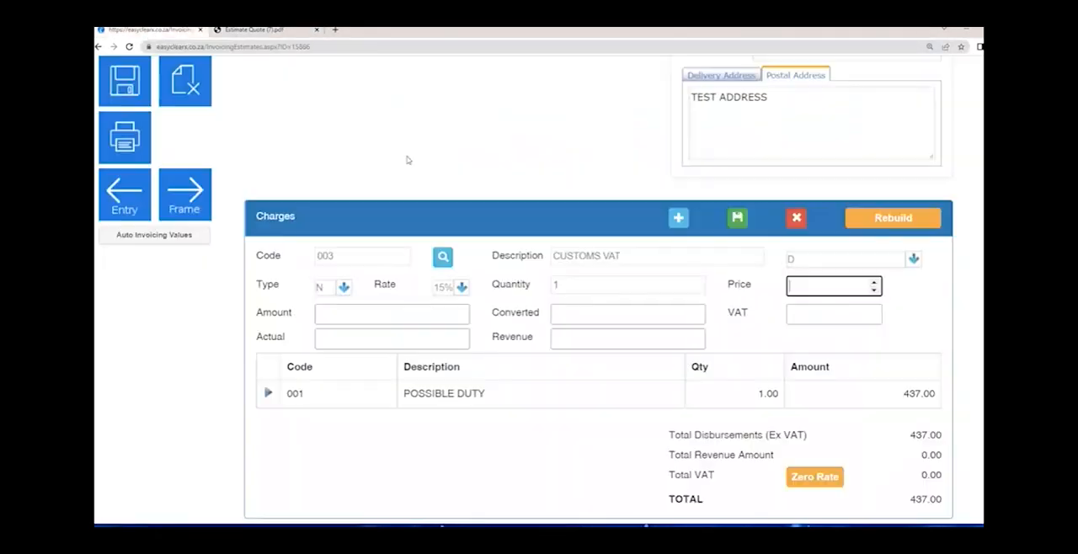
{"action": "key", "text": "ctrl+v"}
{"action": "key", "text": "Tab"}
{"action": "left_click", "coordinate": [737, 219]}
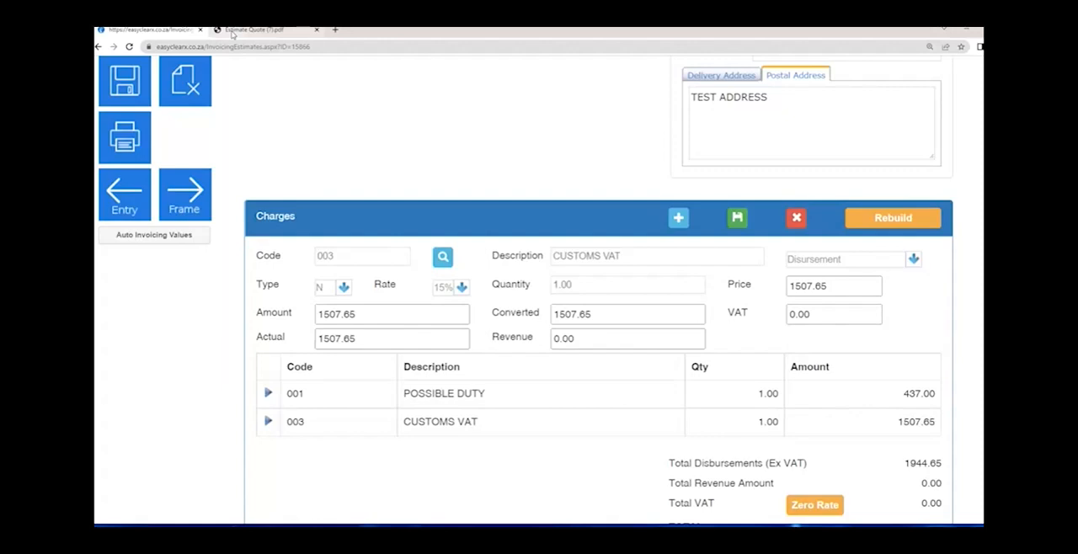
- Copy tariff line 2's Customs V.A.T. from Estimate Quote (7) and save a second 003 CUSTOMS VAT charge priced at 1442.10
{"action": "left_click", "coordinate": [233, 32]}
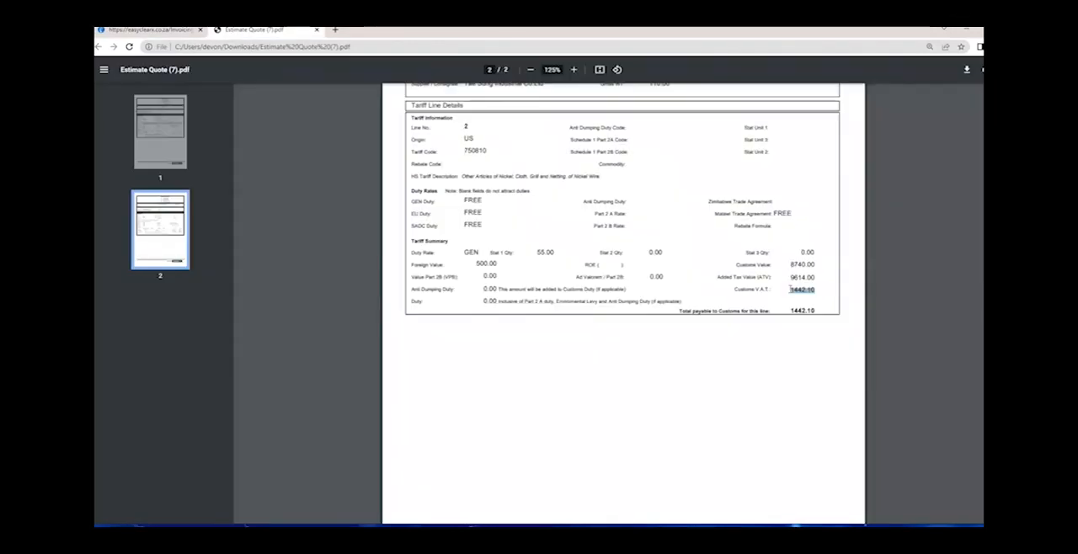
{"action": "left_click", "coordinate": [152, 29]}
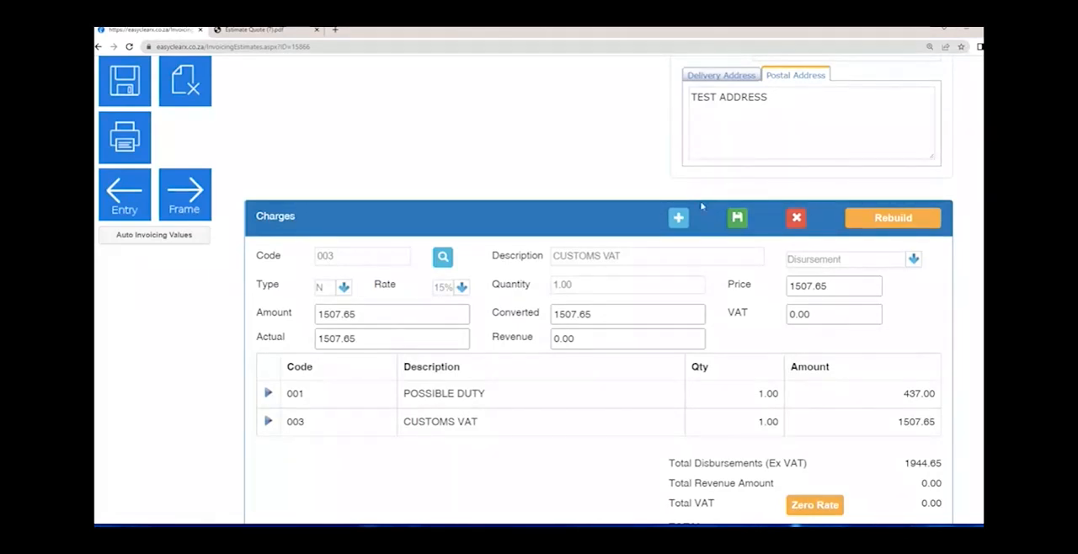
{"action": "left_click", "coordinate": [679, 218]}
{"action": "type", "text": "003"}
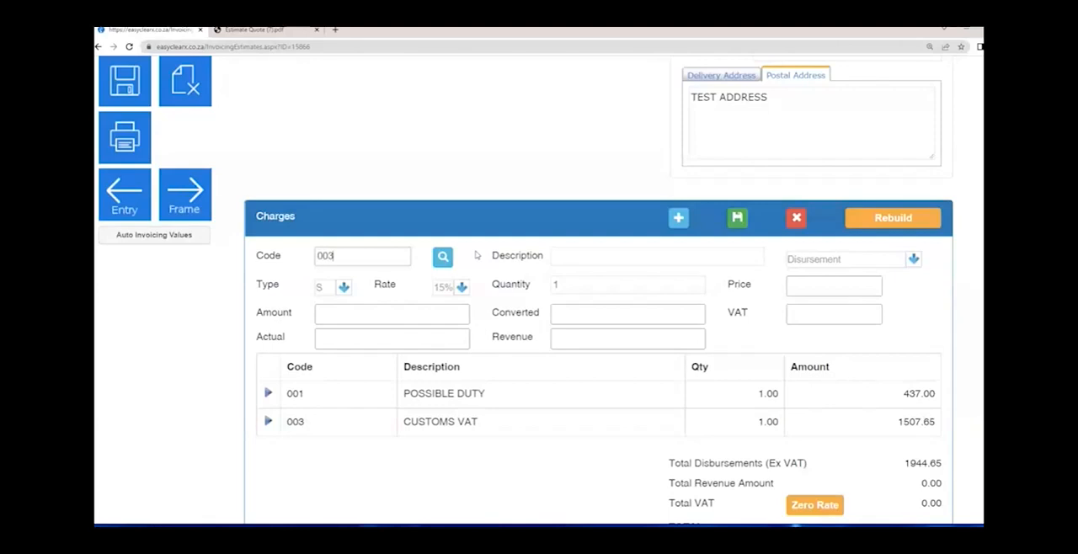
{"action": "key", "text": "Tab"}
{"action": "key", "text": "Tab"}
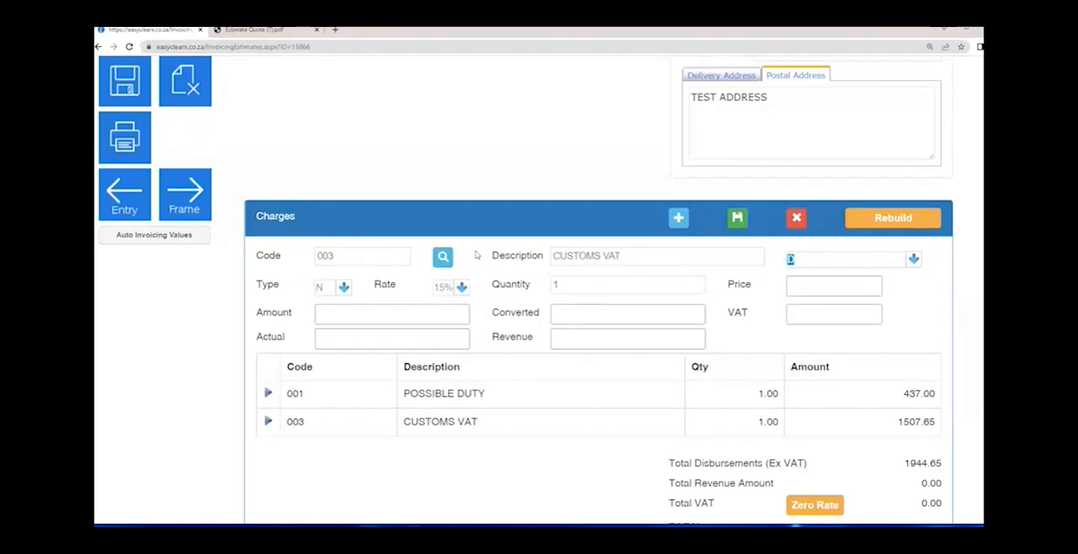
{"action": "key", "text": "Tab"}
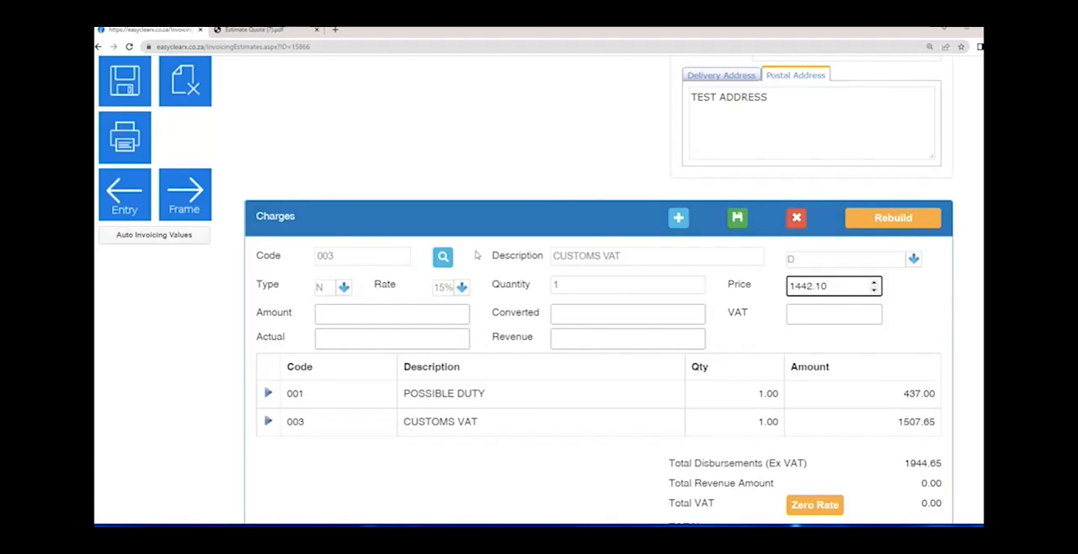
{"action": "key", "text": "Tab"}
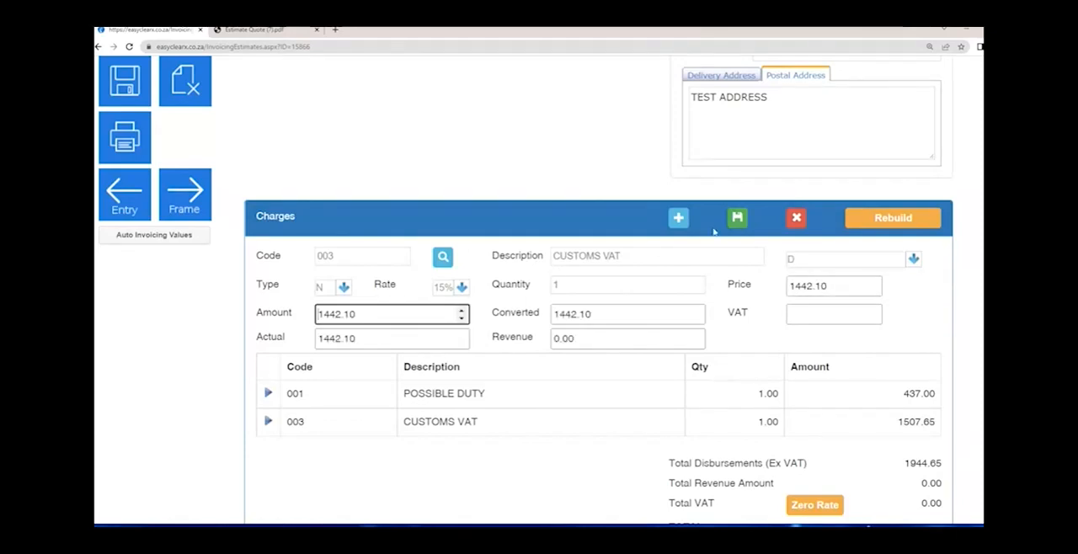
{"action": "left_click", "coordinate": [739, 219]}
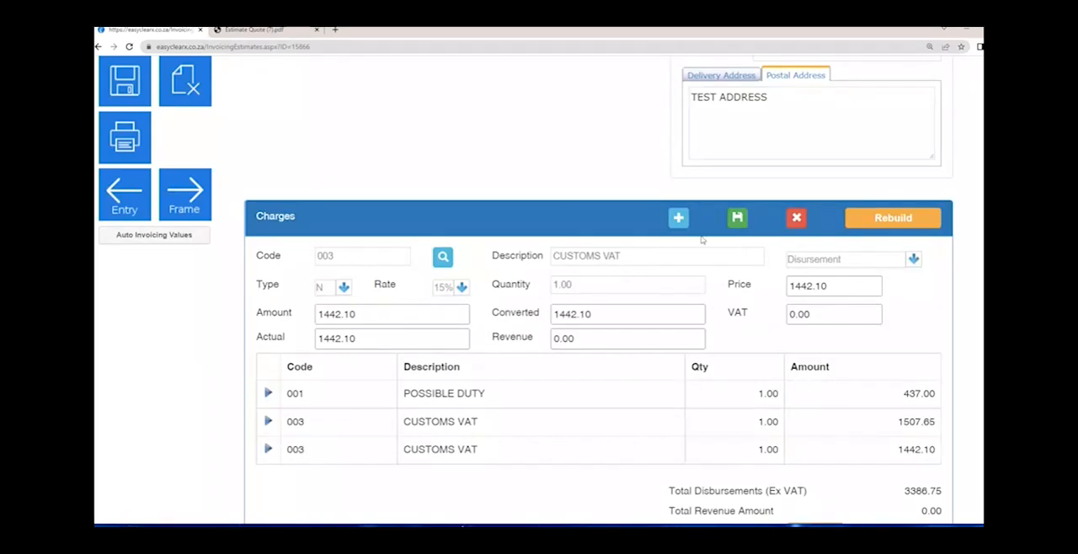
- Start a new charge line and choose code 004 FREIGHT from the charge code list
{"action": "left_click", "coordinate": [679, 219]}
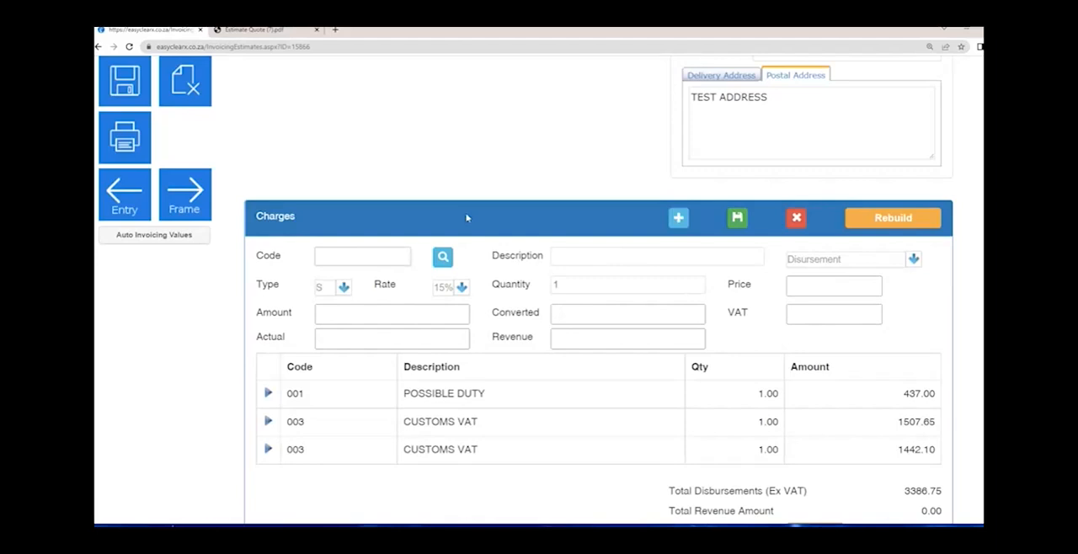
{"action": "left_click", "coordinate": [445, 260]}
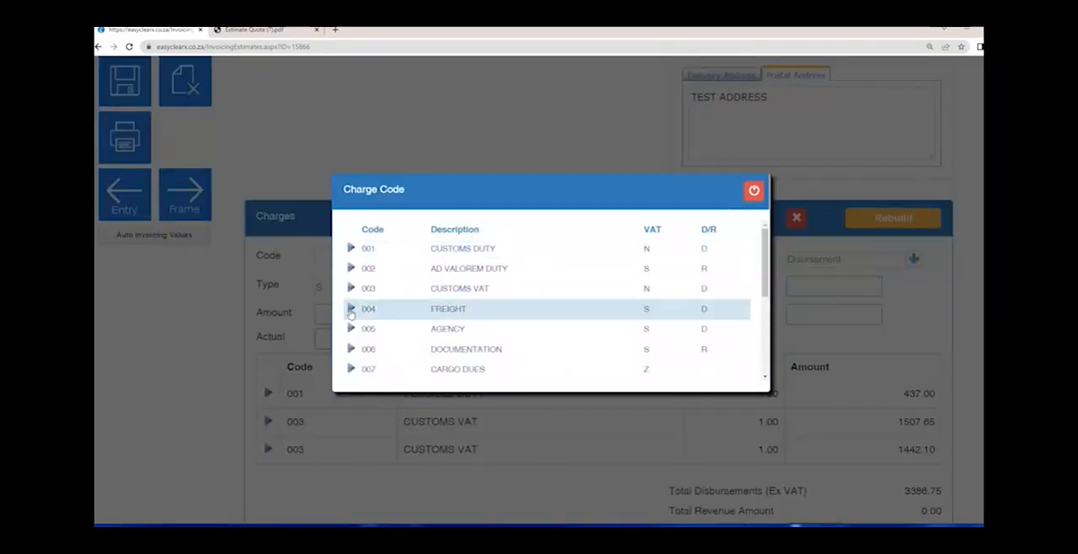
{"action": "left_click", "coordinate": [351, 313]}
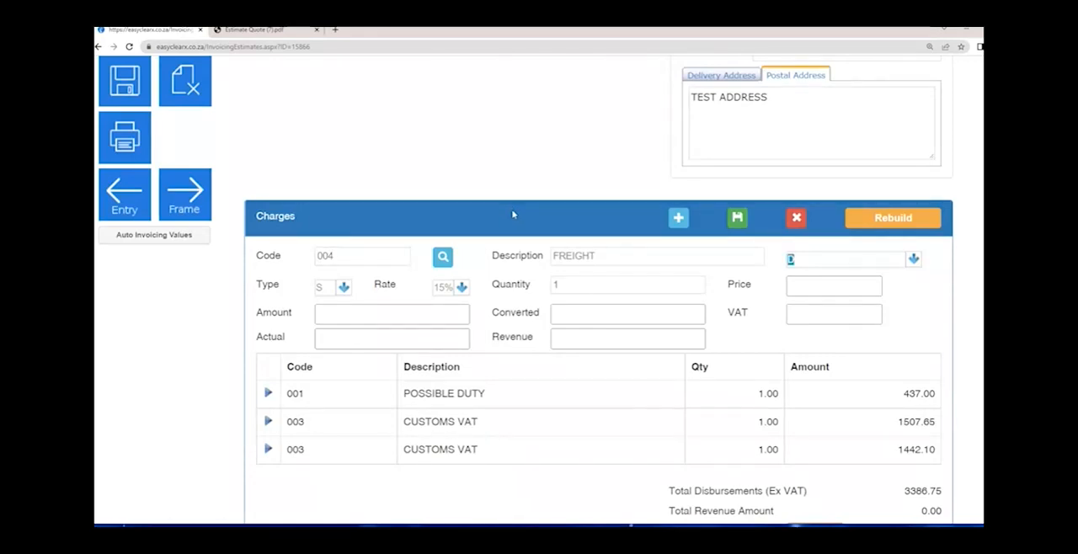
- Set the FREIGHT charge's quantity to 2 and its price to 750, and check the calculated amount
{"action": "key", "text": "Tab"}
{"action": "key", "text": "Tab"}
{"action": "key", "text": "Tab"}
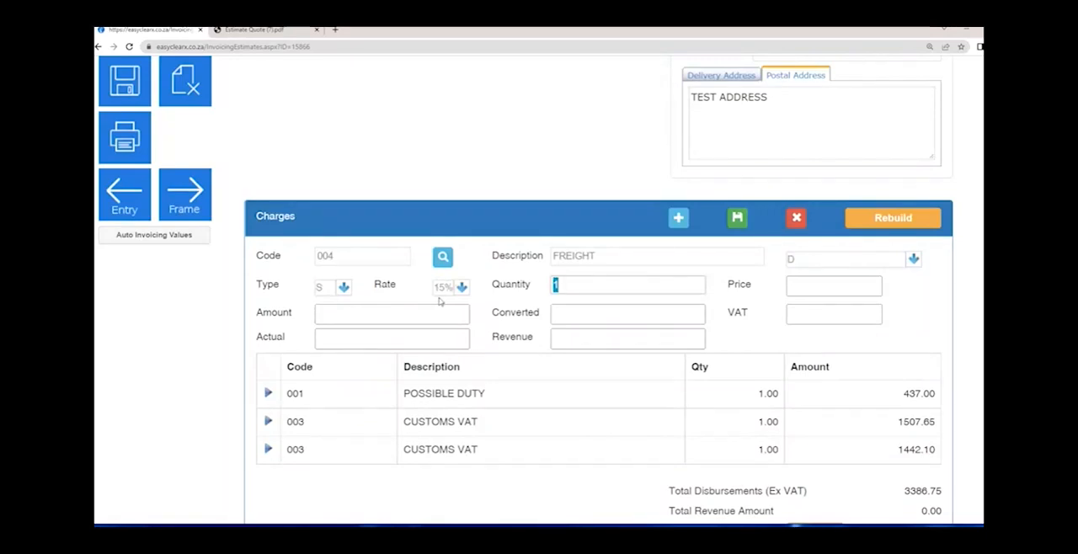
{"action": "type", "text": "2"}
{"action": "key", "text": "Tab"}
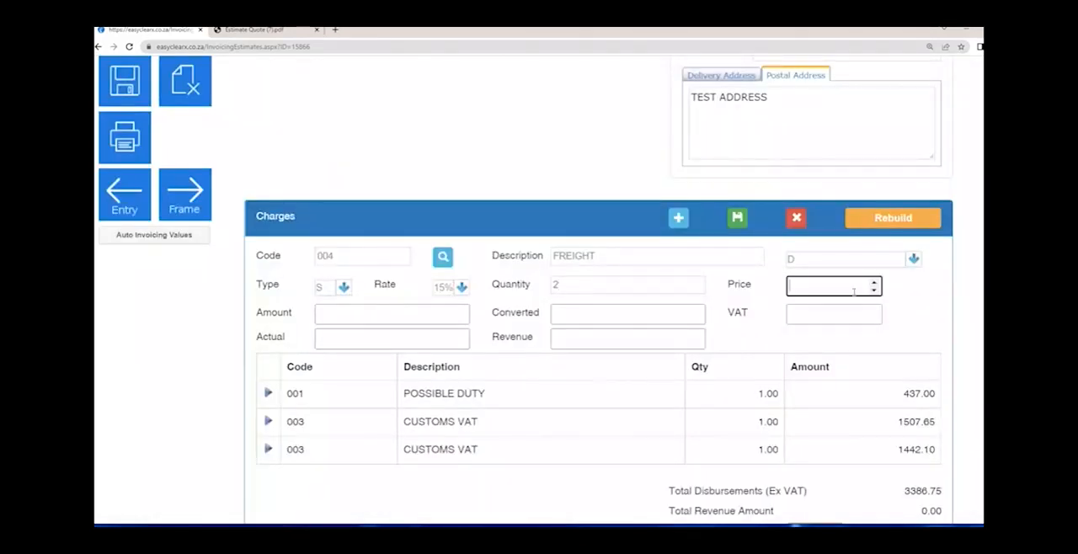
{"action": "type", "text": "750"}
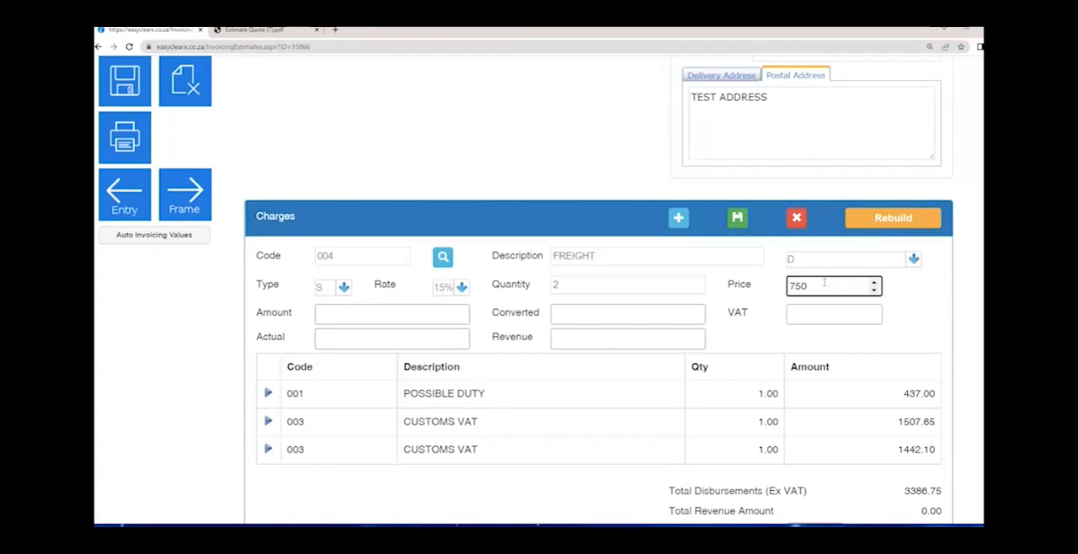
{"action": "key", "text": "Tab"}
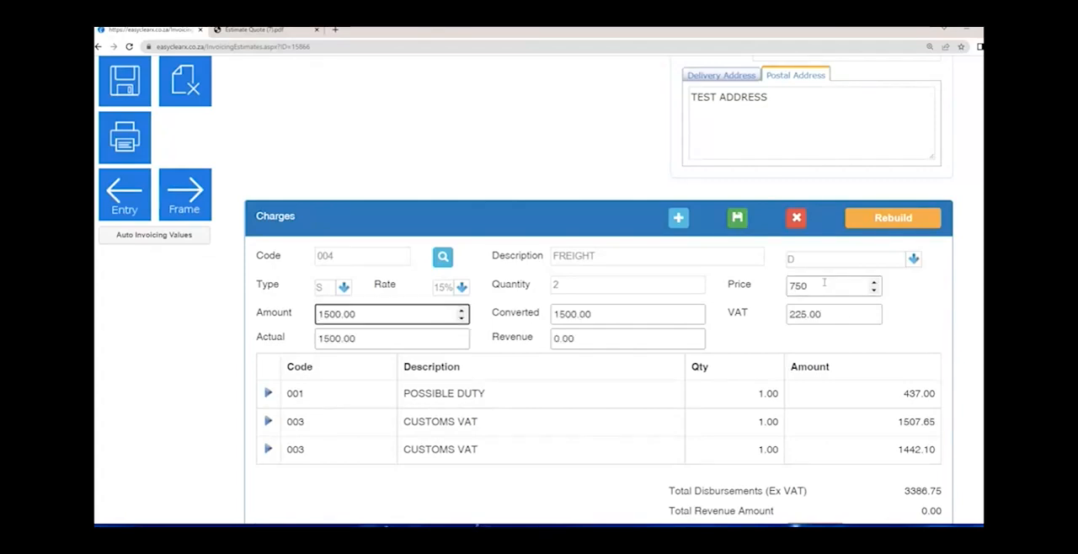
{"action": "left_click_drag", "start_coordinate": [366, 320], "coordinate": [261, 328]}
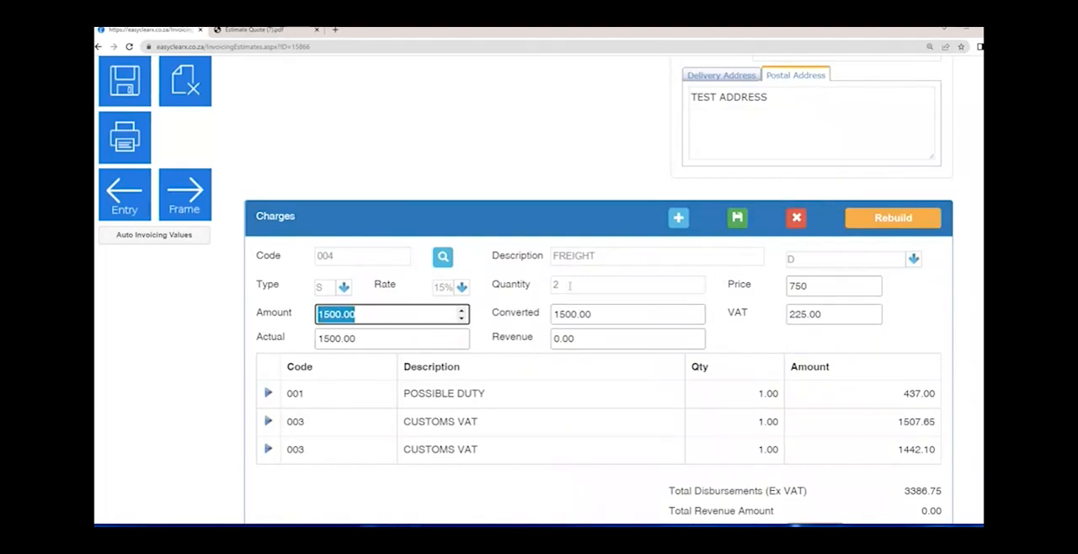
- Review the FREIGHT charge's quantity, amount and VAT, set its actual cost to 1000, and check the calculated revenue
{"action": "left_click_drag", "start_coordinate": [566, 286], "coordinate": [545, 289]}
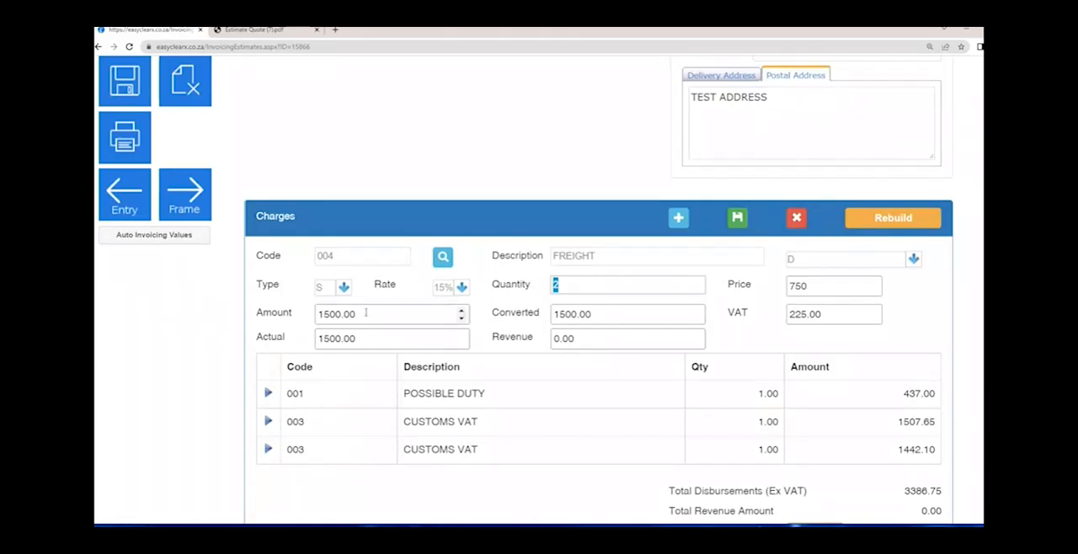
{"action": "left_click_drag", "start_coordinate": [365, 313], "coordinate": [271, 313]}
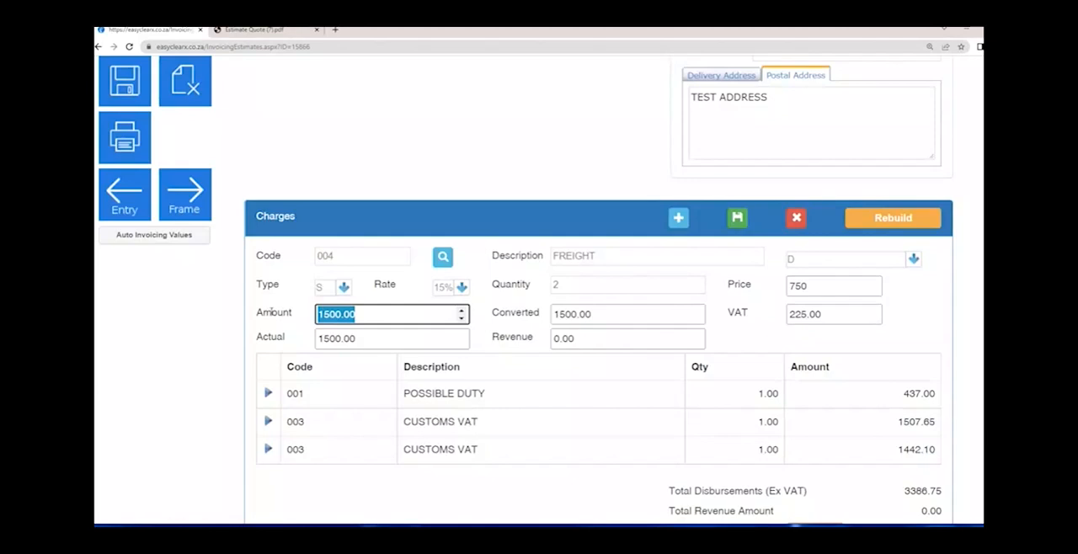
{"action": "key", "text": "Tab"}
{"action": "key", "text": "Tab"}
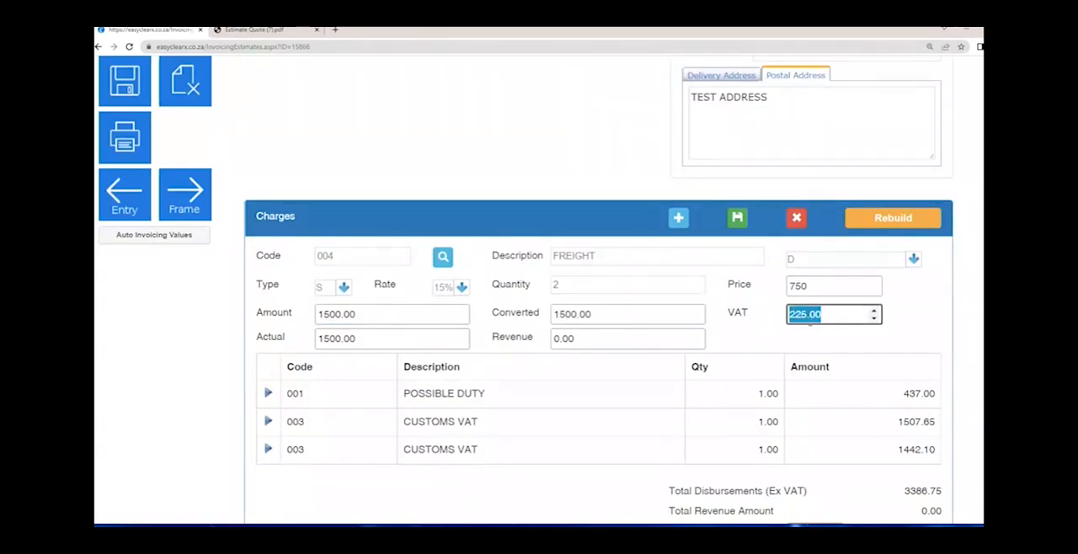
{"action": "key", "text": "Tab"}
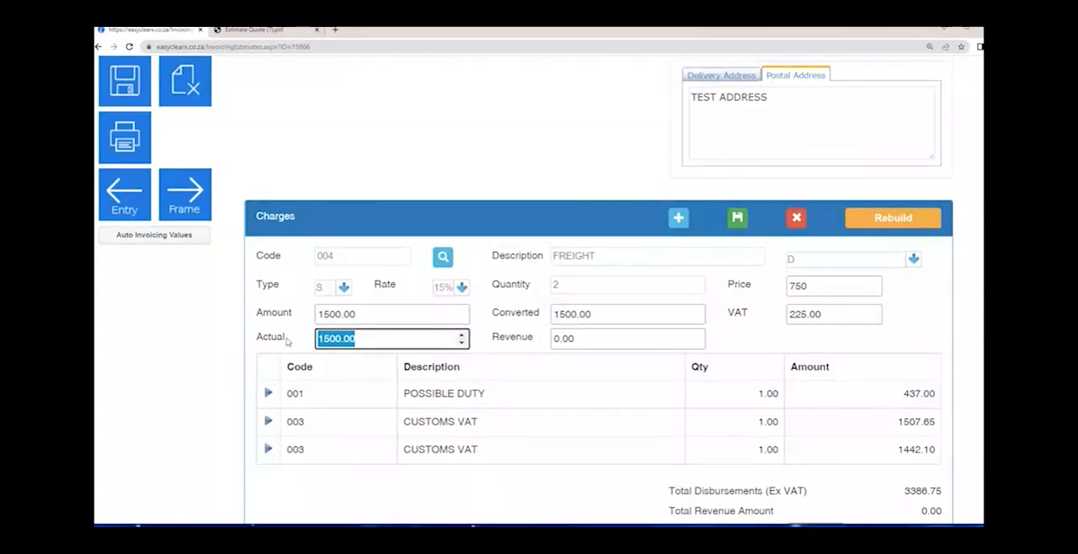
{"action": "type", "text": "1"}
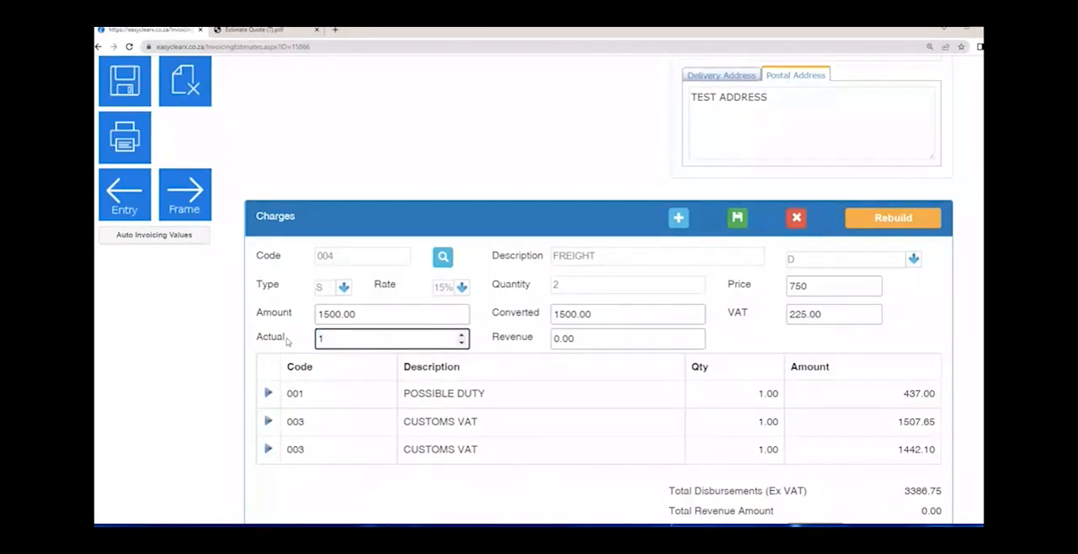
{"action": "type", "text": "000"}
{"action": "key", "text": "Tab"}
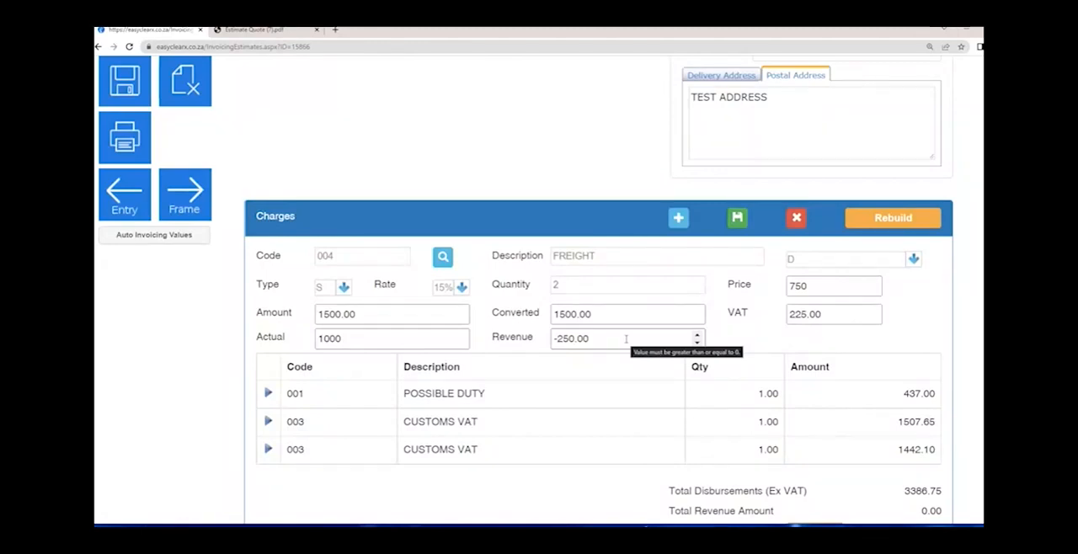
{"action": "left_click_drag", "start_coordinate": [626, 339], "coordinate": [464, 341]}
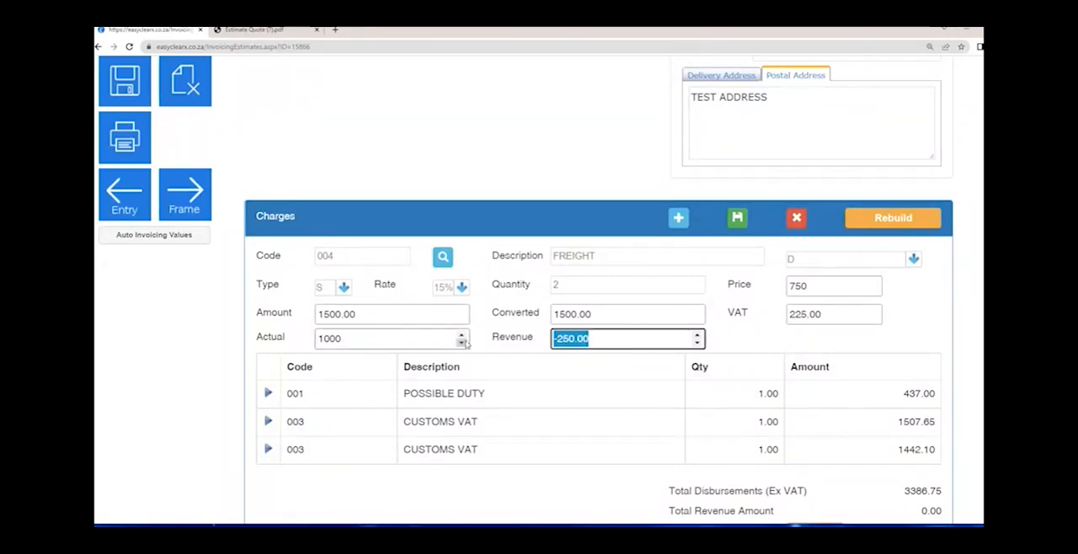
- Change the FREIGHT charge to a quantity of 1 at a price of 1500
{"action": "left_click", "coordinate": [559, 286]}
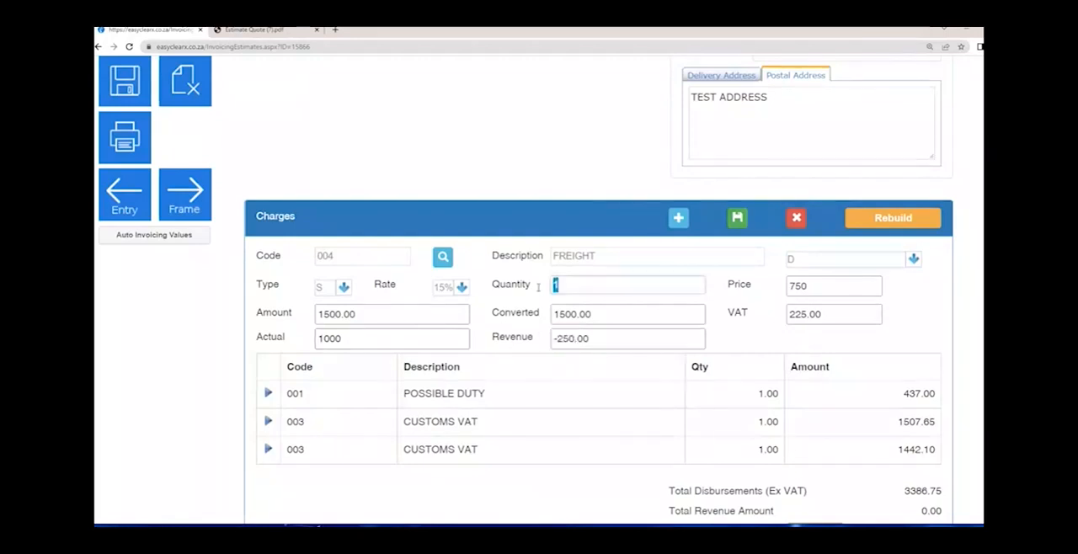
{"action": "key", "text": "Tab"}
{"action": "type", "text": "1500"}
{"action": "key", "text": "Tab"}
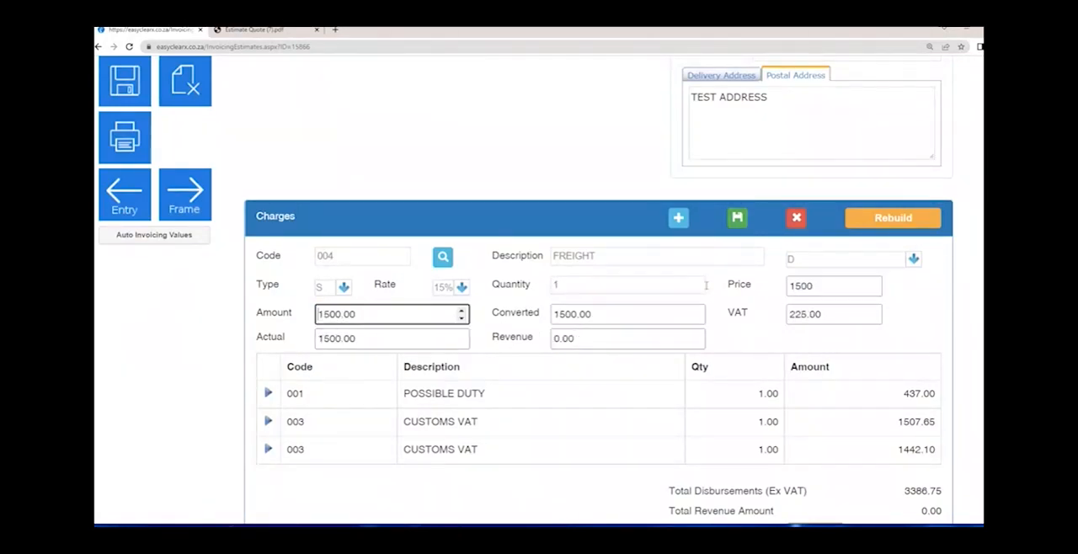
- Set the FREIGHT charge's actual cost to 1000 and save the charge line
{"action": "key", "text": "Tab"}
{"action": "key", "text": "Tab"}
{"action": "key", "text": "Tab"}
{"action": "key", "text": "Tab"}
{"action": "key", "text": "shift+Tab"}
{"action": "type", "text": "1000"}
{"action": "key", "text": "Tab"}
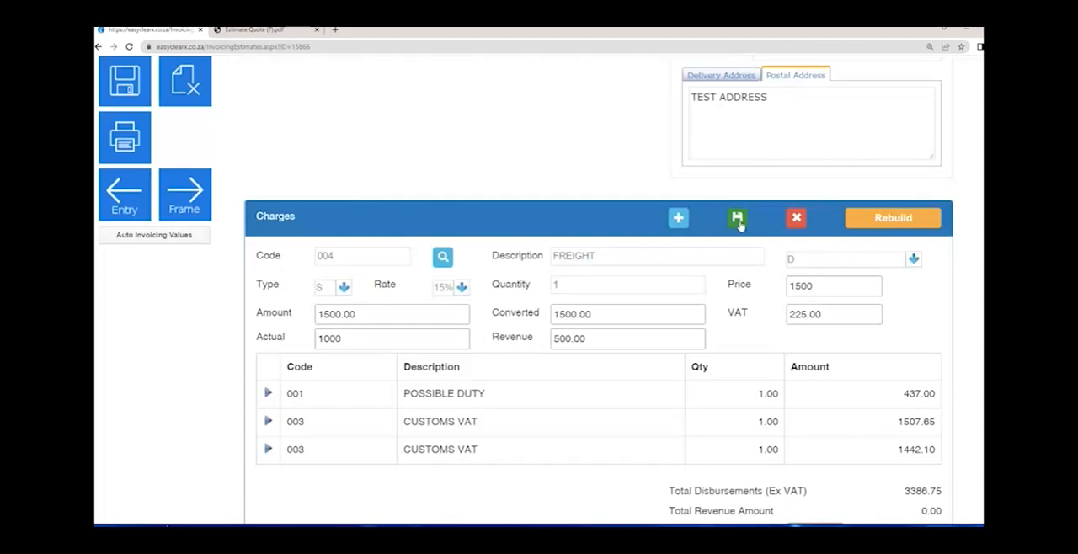
{"action": "left_click", "coordinate": [738, 221]}
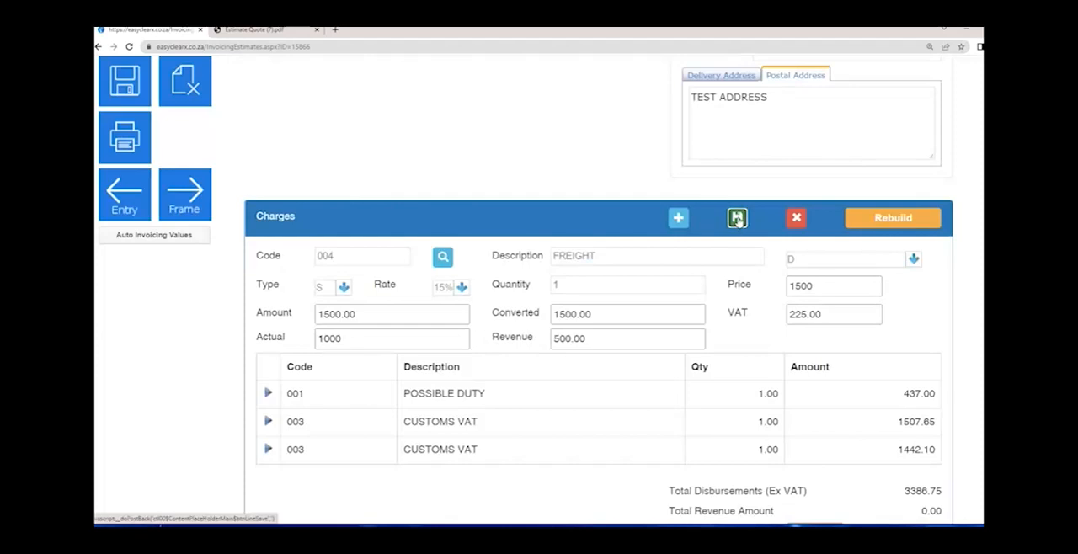
- Zero-rate the total VAT on the estimate's charges and check the VAT total
{"action": "left_click", "coordinate": [379, 338]}
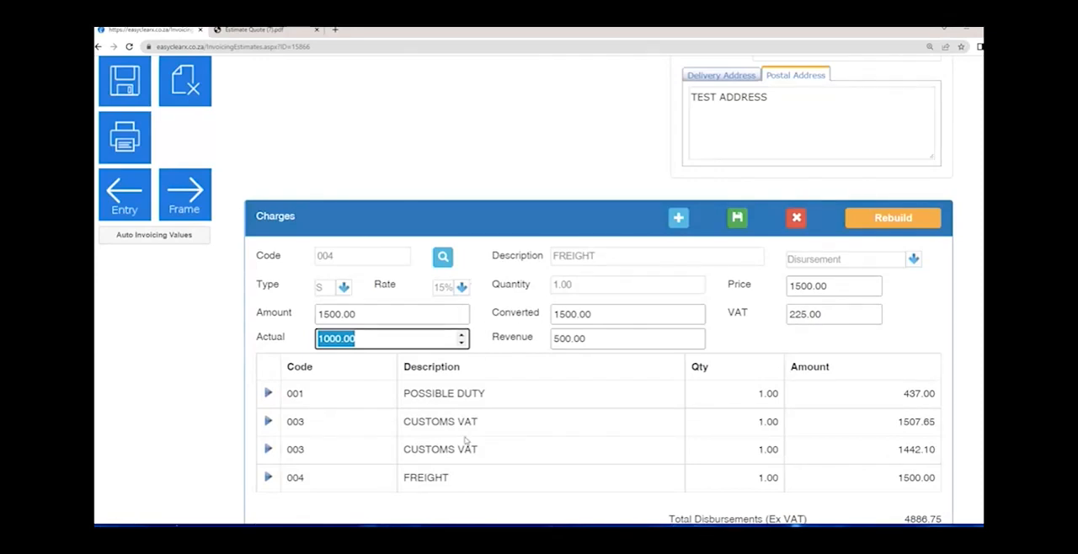
{"action": "scroll", "coordinate": [528, 502], "scroll_direction": "down", "scroll_amount": 2}
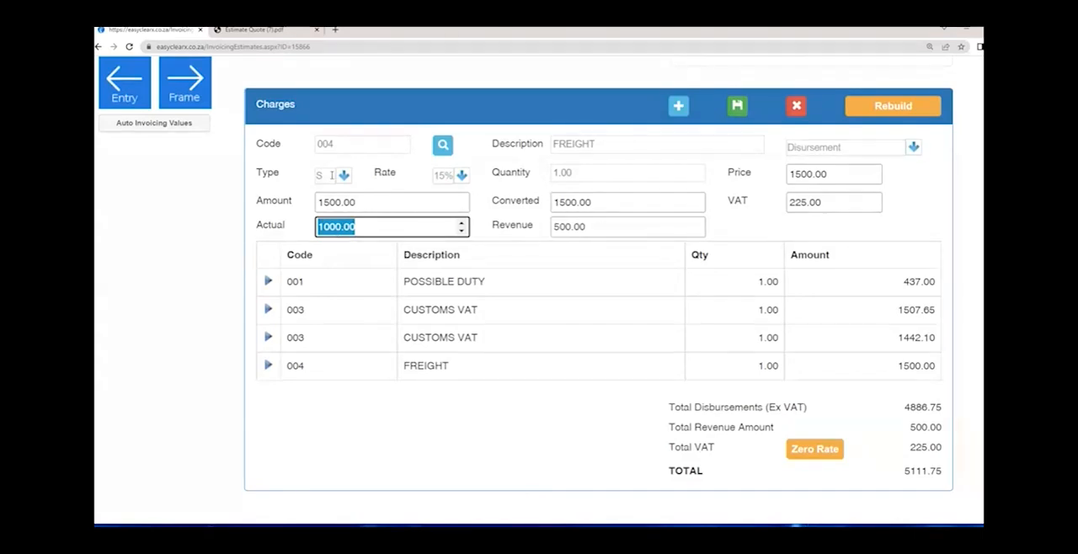
{"action": "left_click", "coordinate": [829, 450]}
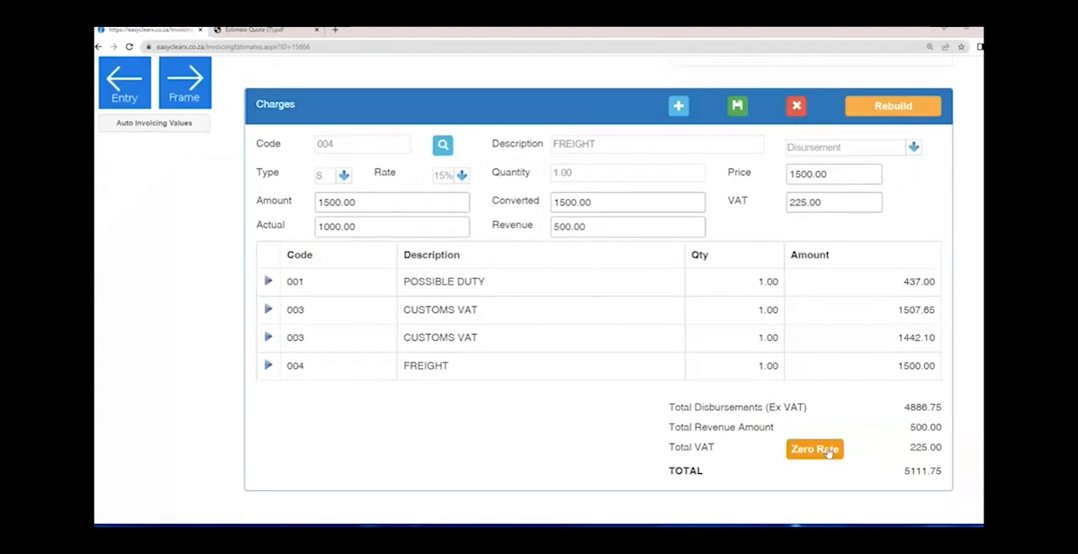
{"action": "left_click", "coordinate": [828, 452]}
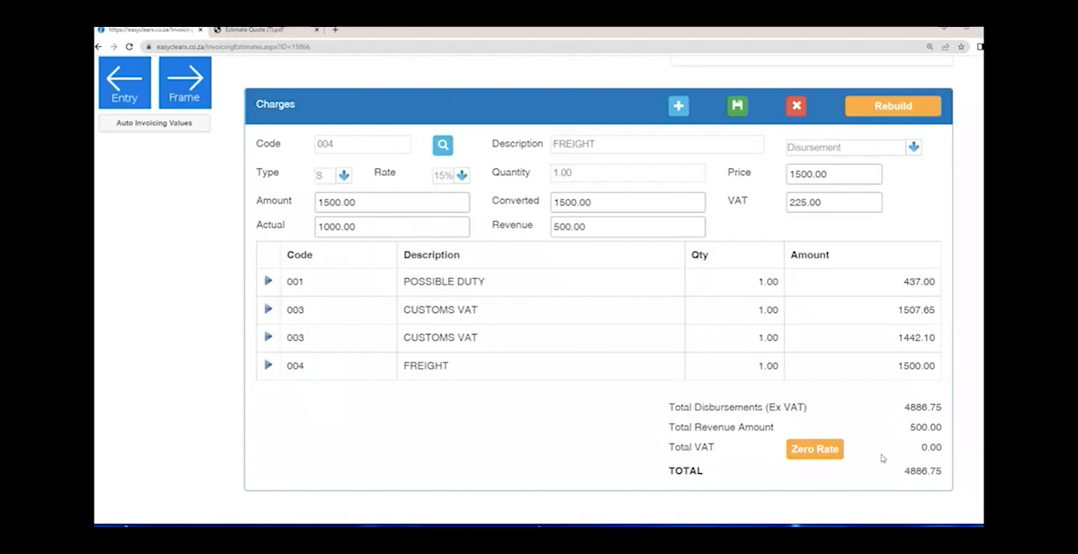
{"action": "left_click_drag", "start_coordinate": [943, 448], "coordinate": [905, 454]}
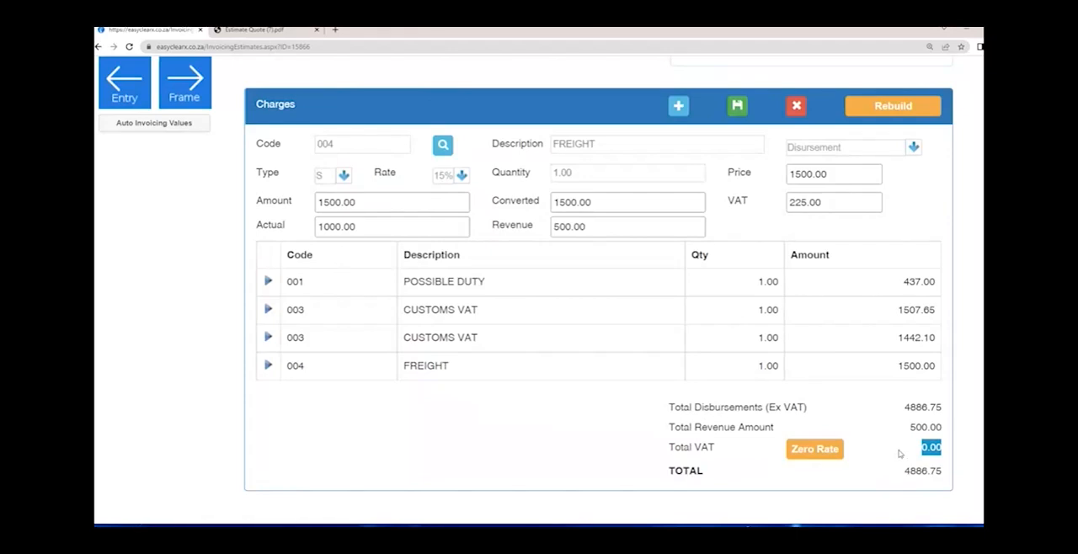
- Return to the estimate entry, print the AIMS Estimate Quote Additional Charges Only report, and open the generated PDF
{"action": "scroll", "coordinate": [257, 371], "scroll_direction": "up", "scroll_amount": 2}
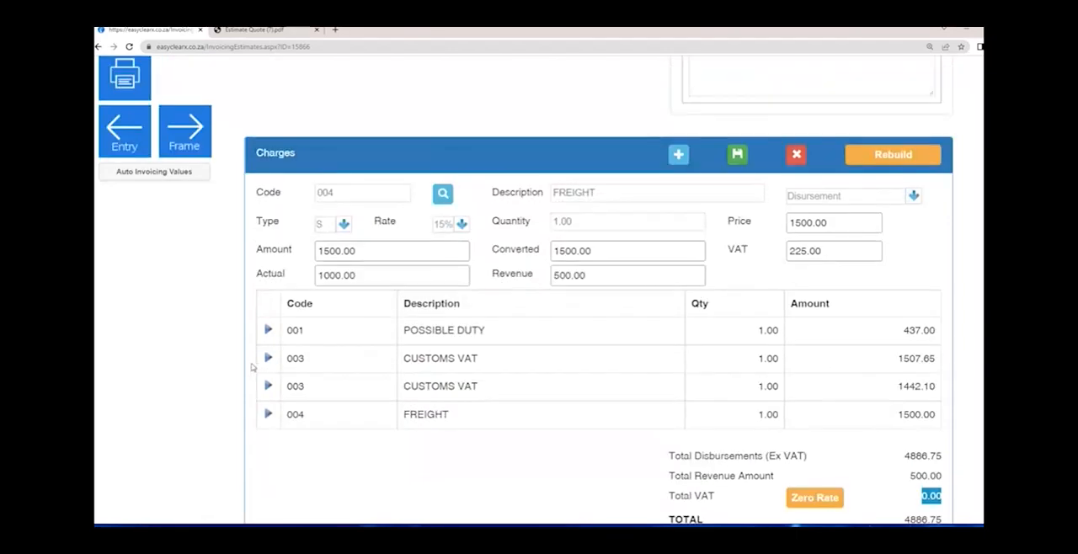
{"action": "scroll", "coordinate": [250, 366], "scroll_direction": "up", "scroll_amount": 3}
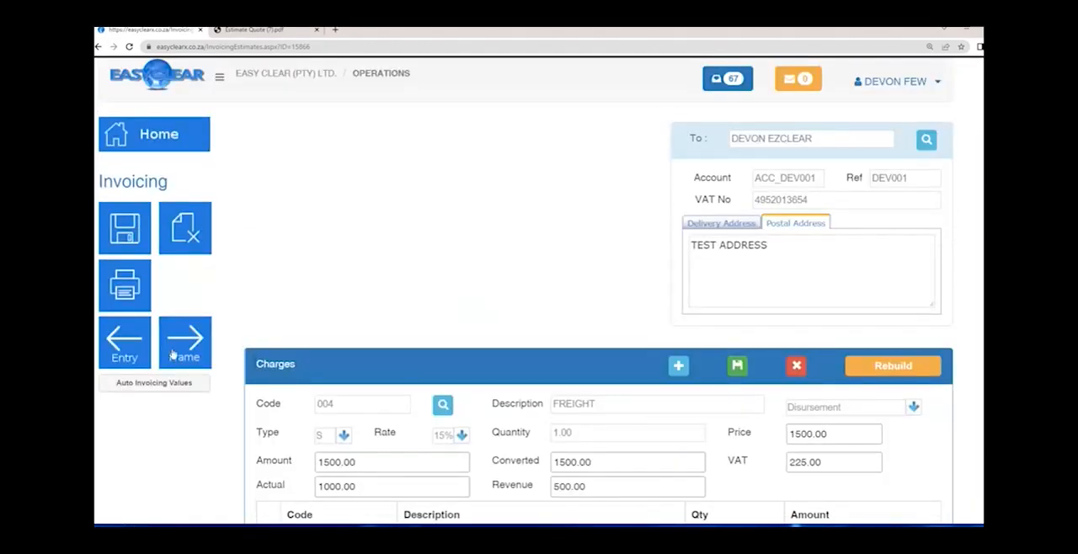
{"action": "left_click", "coordinate": [122, 352]}
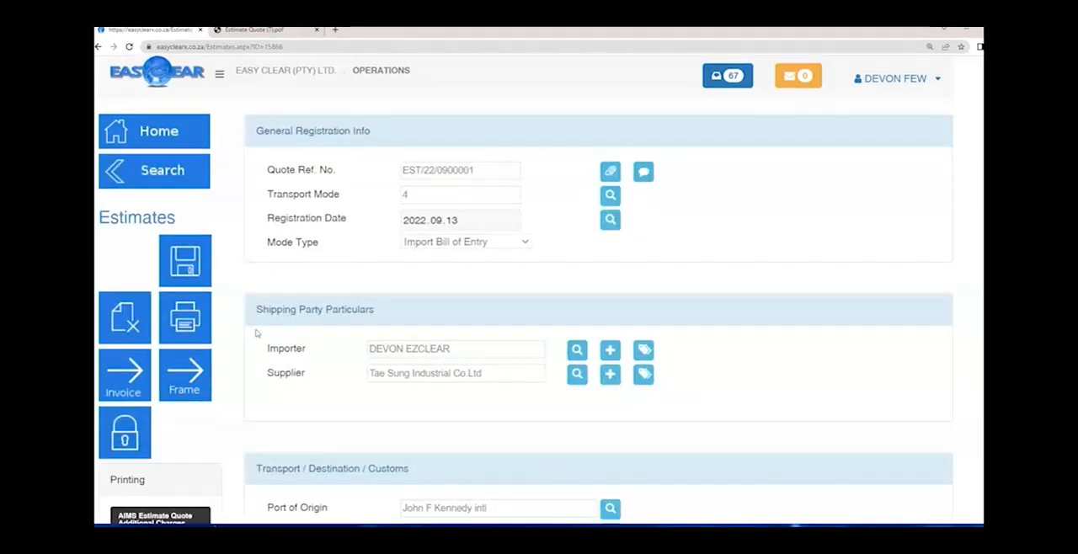
{"action": "scroll", "coordinate": [257, 333], "scroll_direction": "down", "scroll_amount": 3}
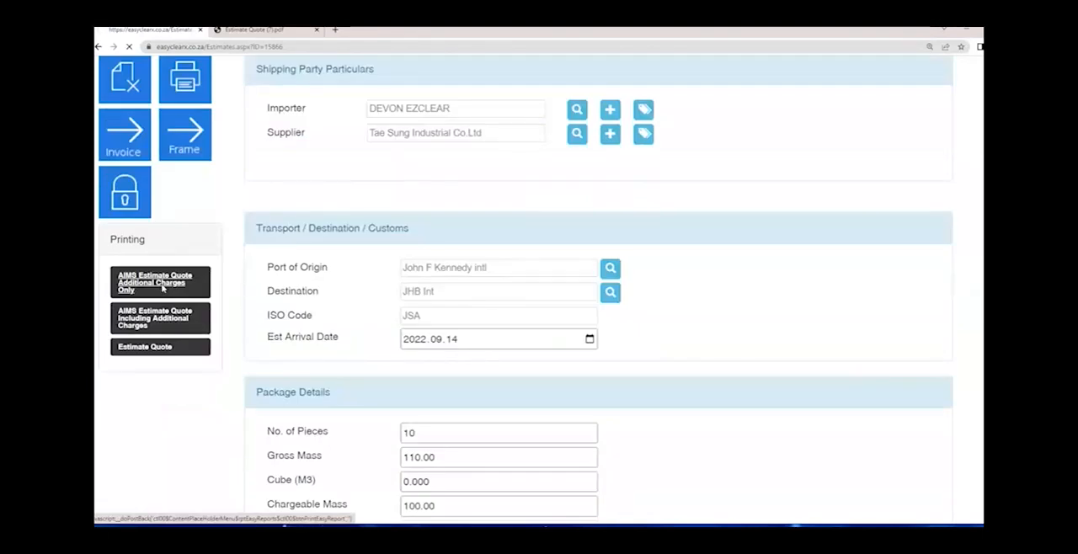
{"action": "left_click", "coordinate": [164, 289]}
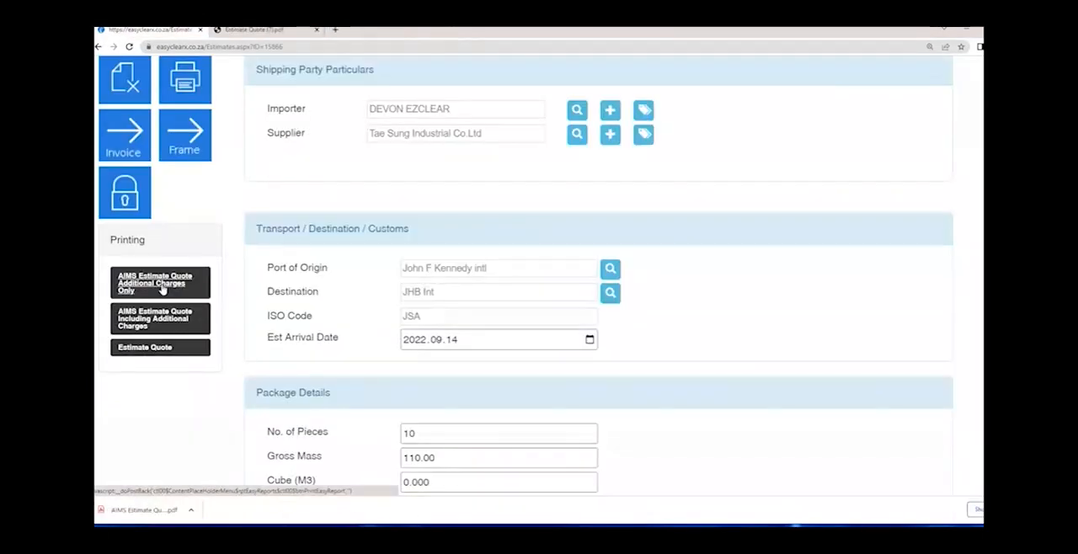
{"action": "left_click", "coordinate": [145, 510]}
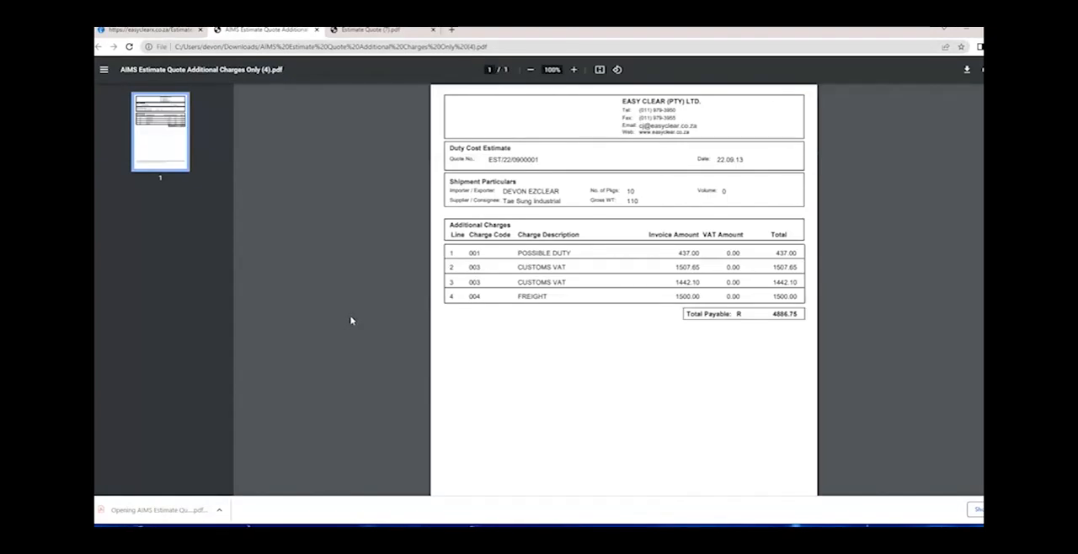
- Review the additional charge lines, the total payable and the footer terms in the printed quote
{"action": "double_click", "coordinate": [523, 253]}
{"action": "left_click_drag", "start_coordinate": [585, 255], "coordinate": [586, 255]}
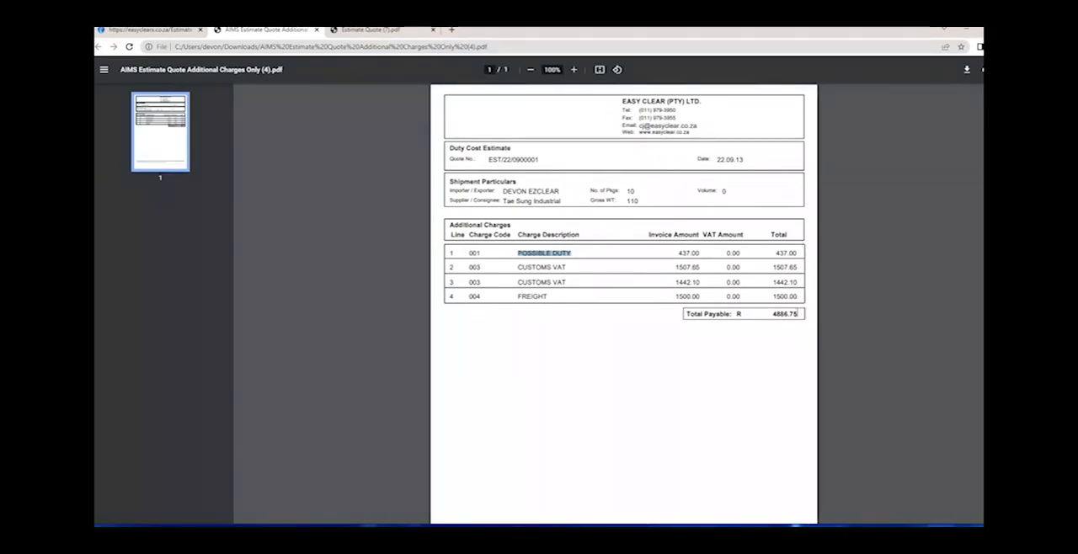
{"action": "double_click", "coordinate": [792, 314]}
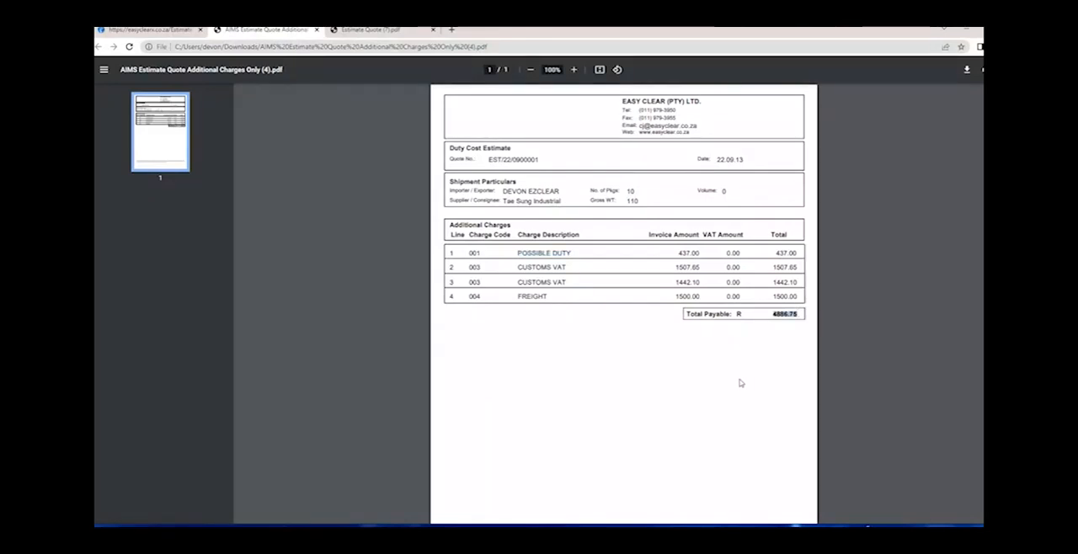
{"action": "scroll", "coordinate": [731, 378], "scroll_direction": "down", "scroll_amount": 2}
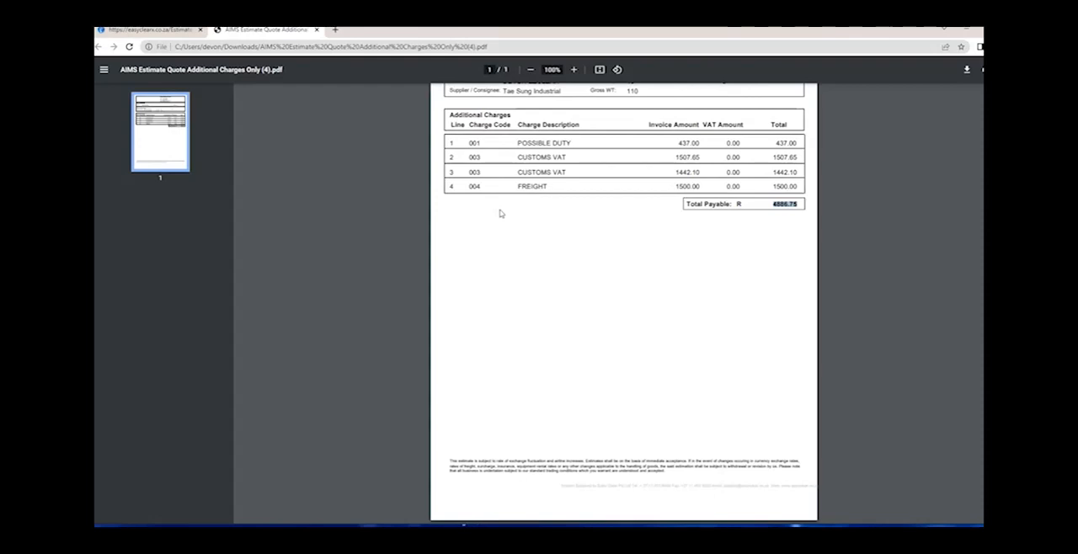
{"action": "scroll", "coordinate": [430, 189], "scroll_direction": "up", "scroll_amount": 2}
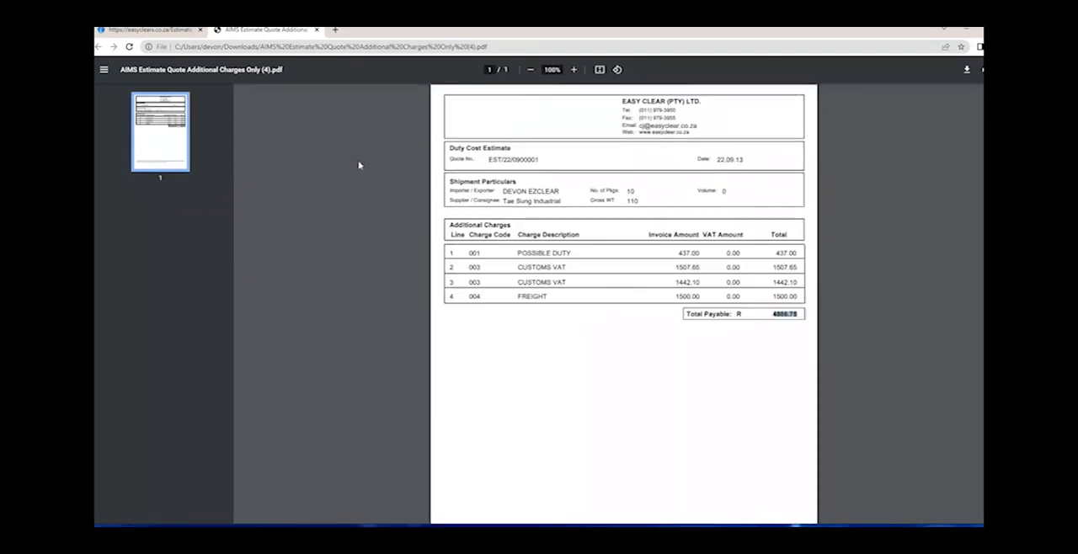
- Return to the estimate and open the attachments for its quote reference
{"action": "key", "text": "ctrl+shift+Tab"}
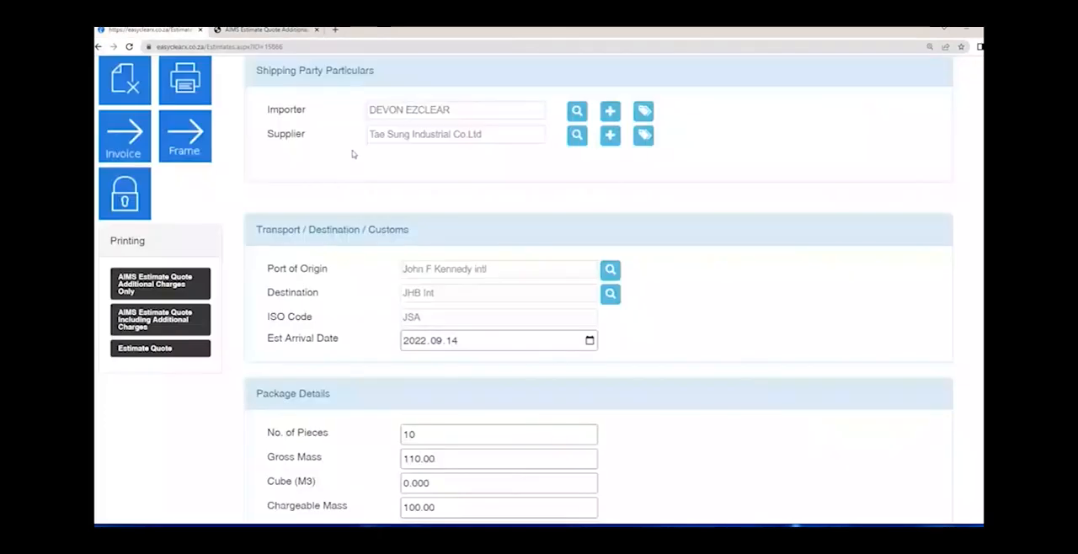
{"action": "scroll", "coordinate": [399, 174], "scroll_direction": "up", "scroll_amount": 3}
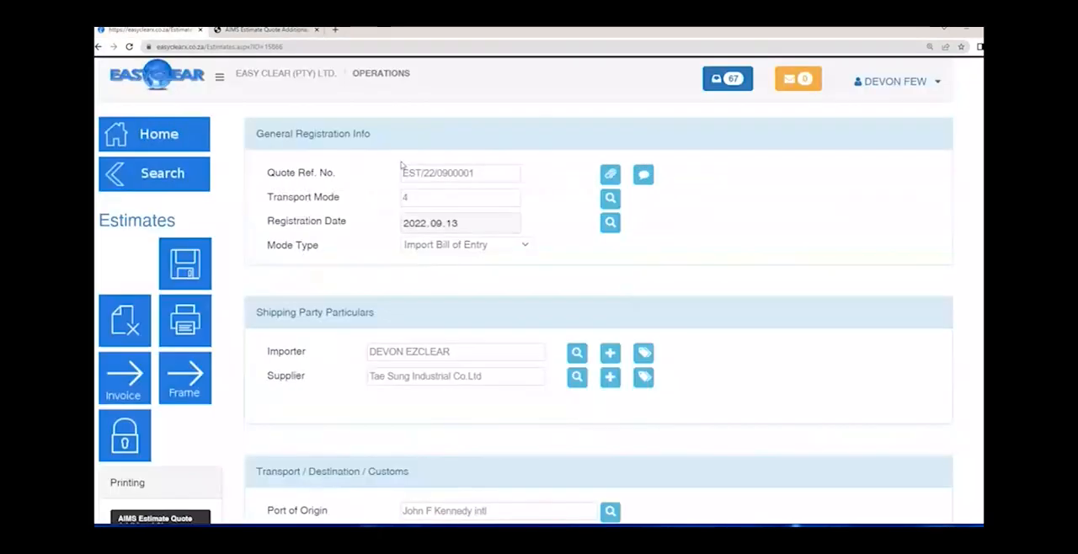
{"action": "left_click", "coordinate": [613, 176]}
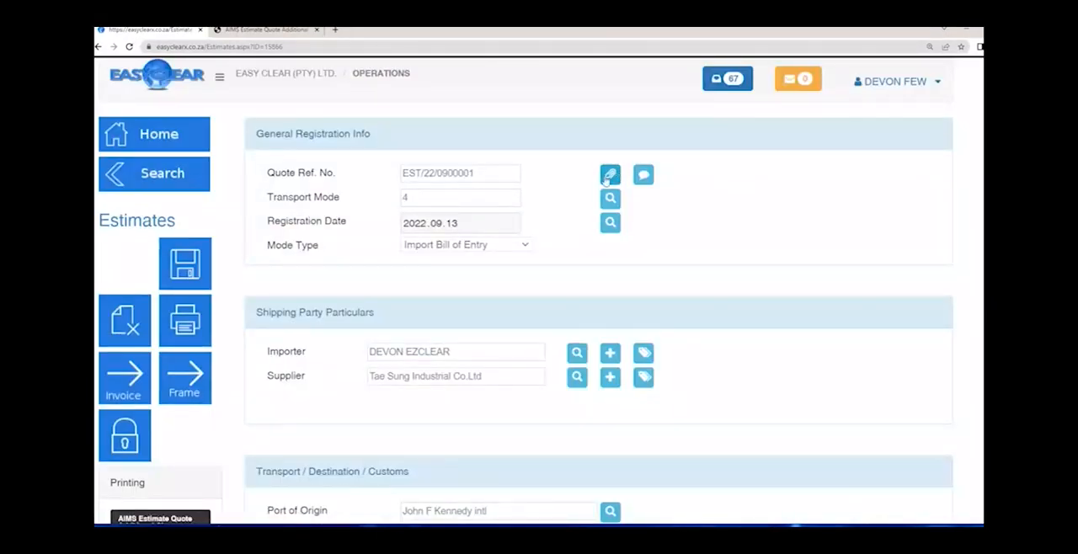
- Open Easy Filing from the operations options and check its documents list
{"action": "left_click", "coordinate": [220, 77]}
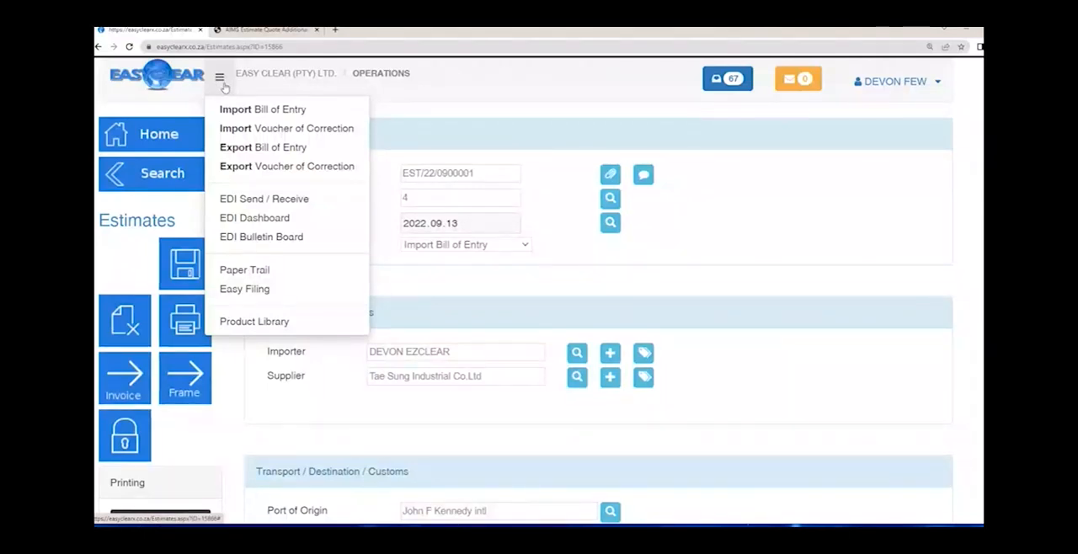
{"action": "left_click", "coordinate": [268, 292]}
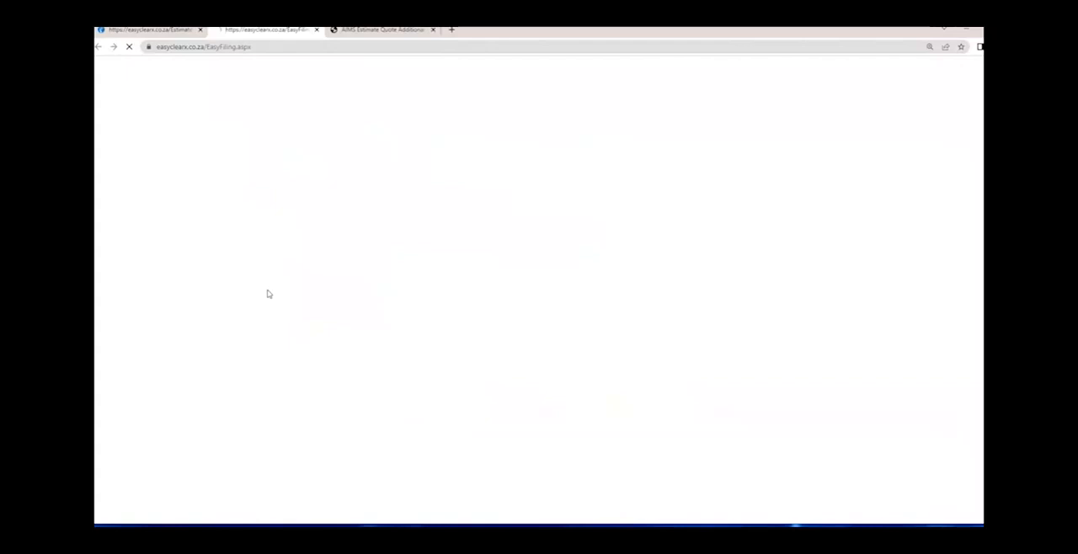
{"action": "left_click_drag", "start_coordinate": [238, 156], "coordinate": [419, 158]}
{"action": "left_click", "coordinate": [395, 227]}
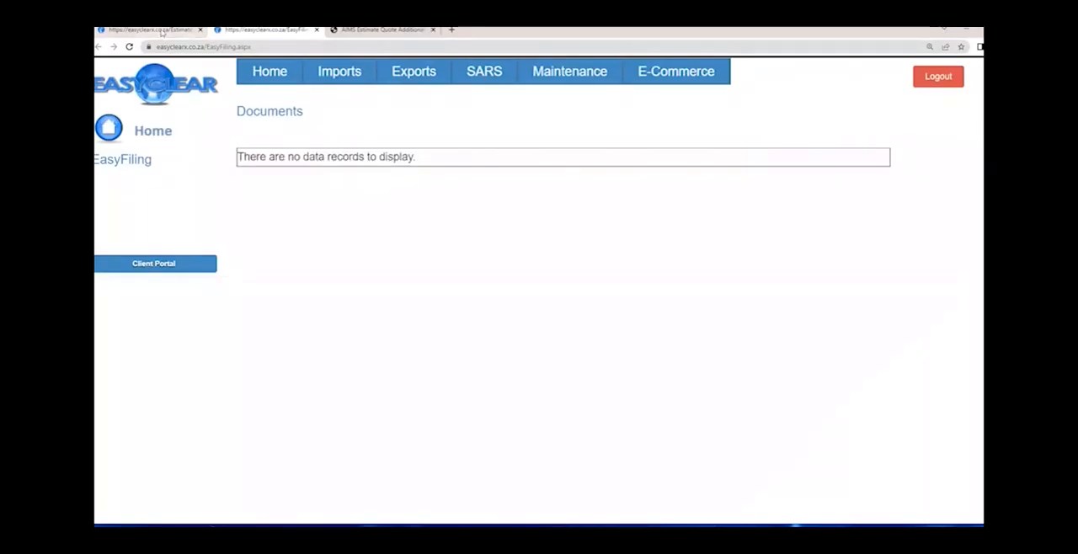
- Return to the estimate, close the Easy Filing page, and highlight the quote reference number
{"action": "left_click", "coordinate": [161, 30]}
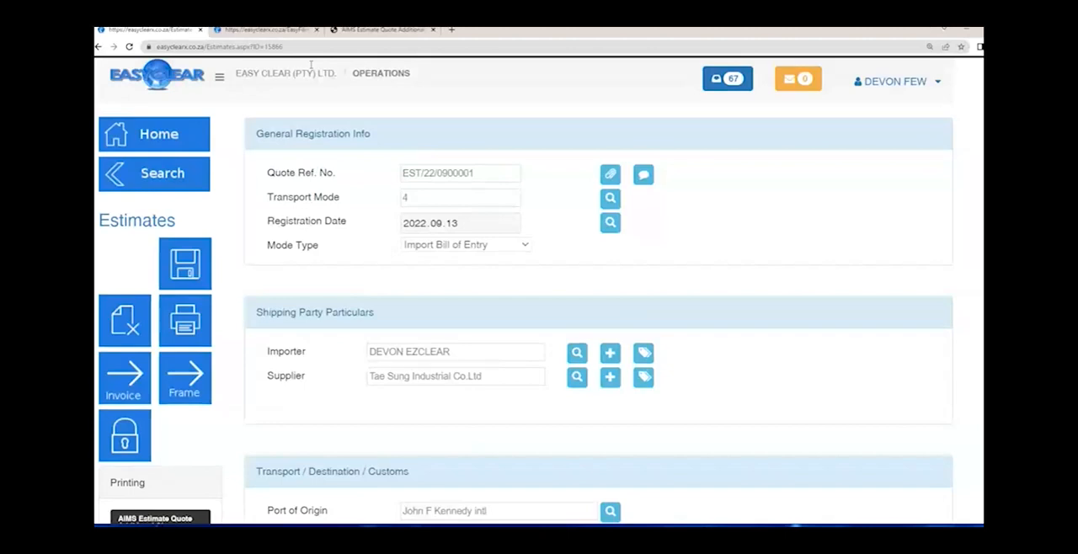
{"action": "left_click", "coordinate": [317, 30]}
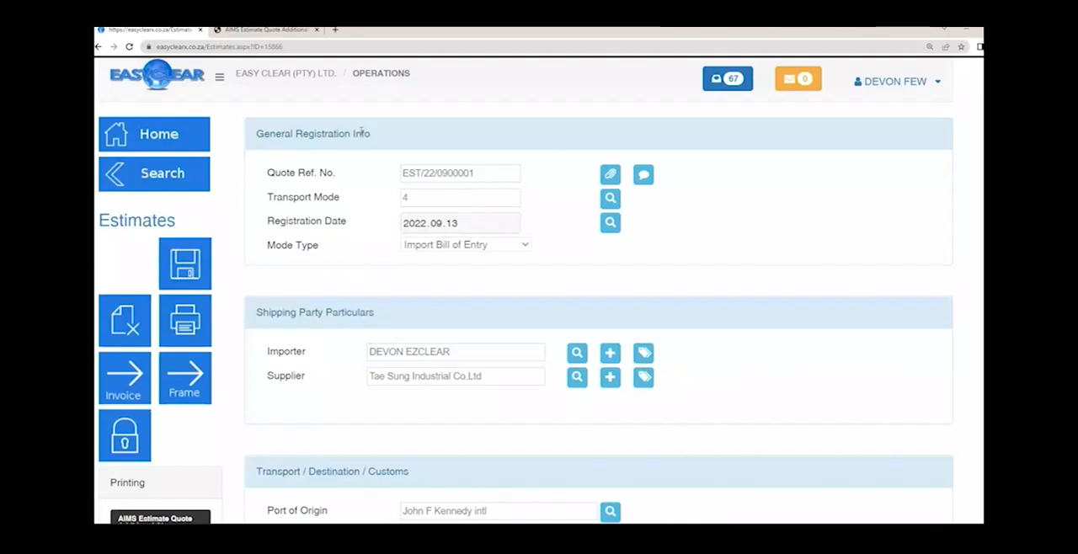
{"action": "left_click", "coordinate": [343, 175]}
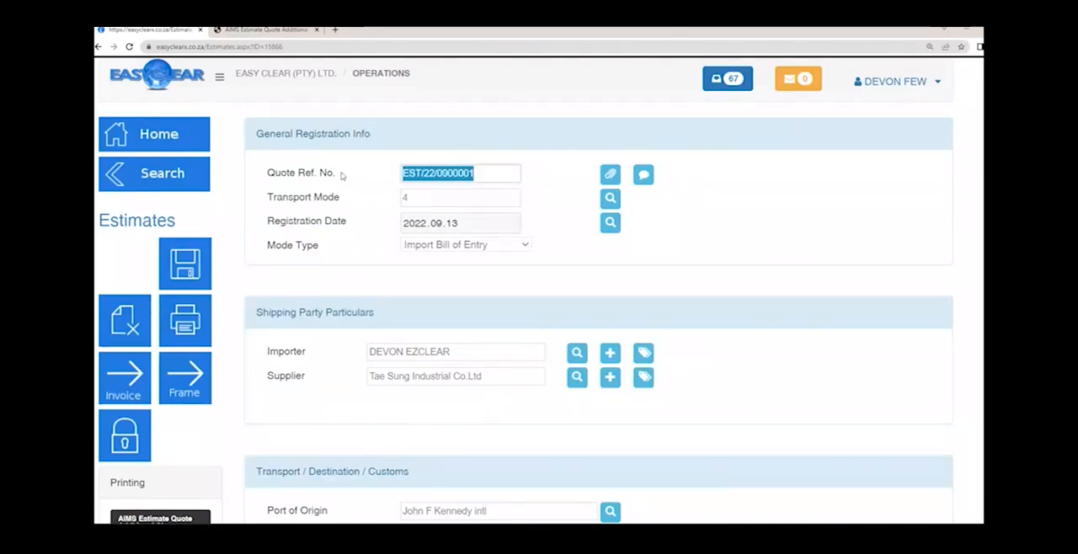